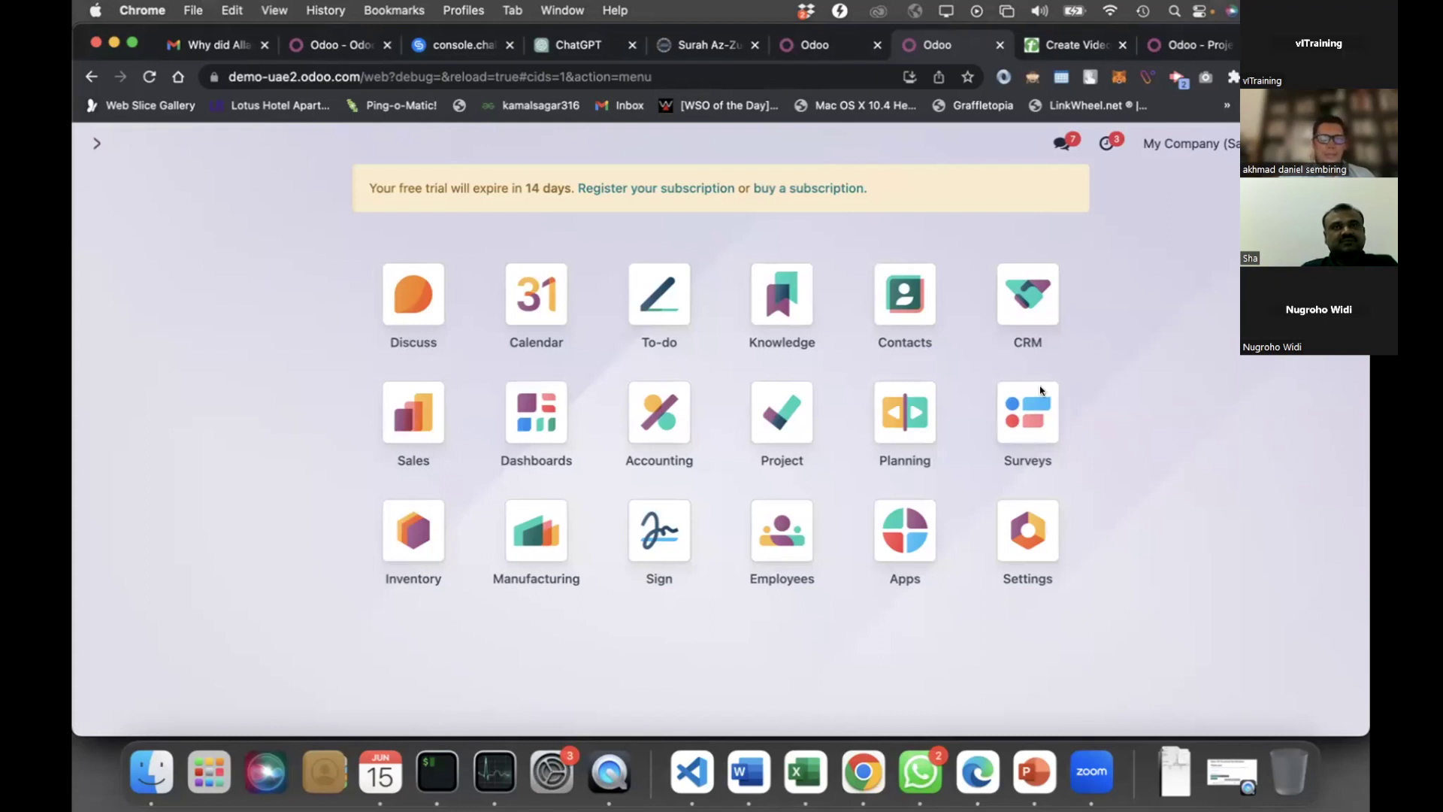
Open the Discuss app from the Odoo home screen
click(415, 289)
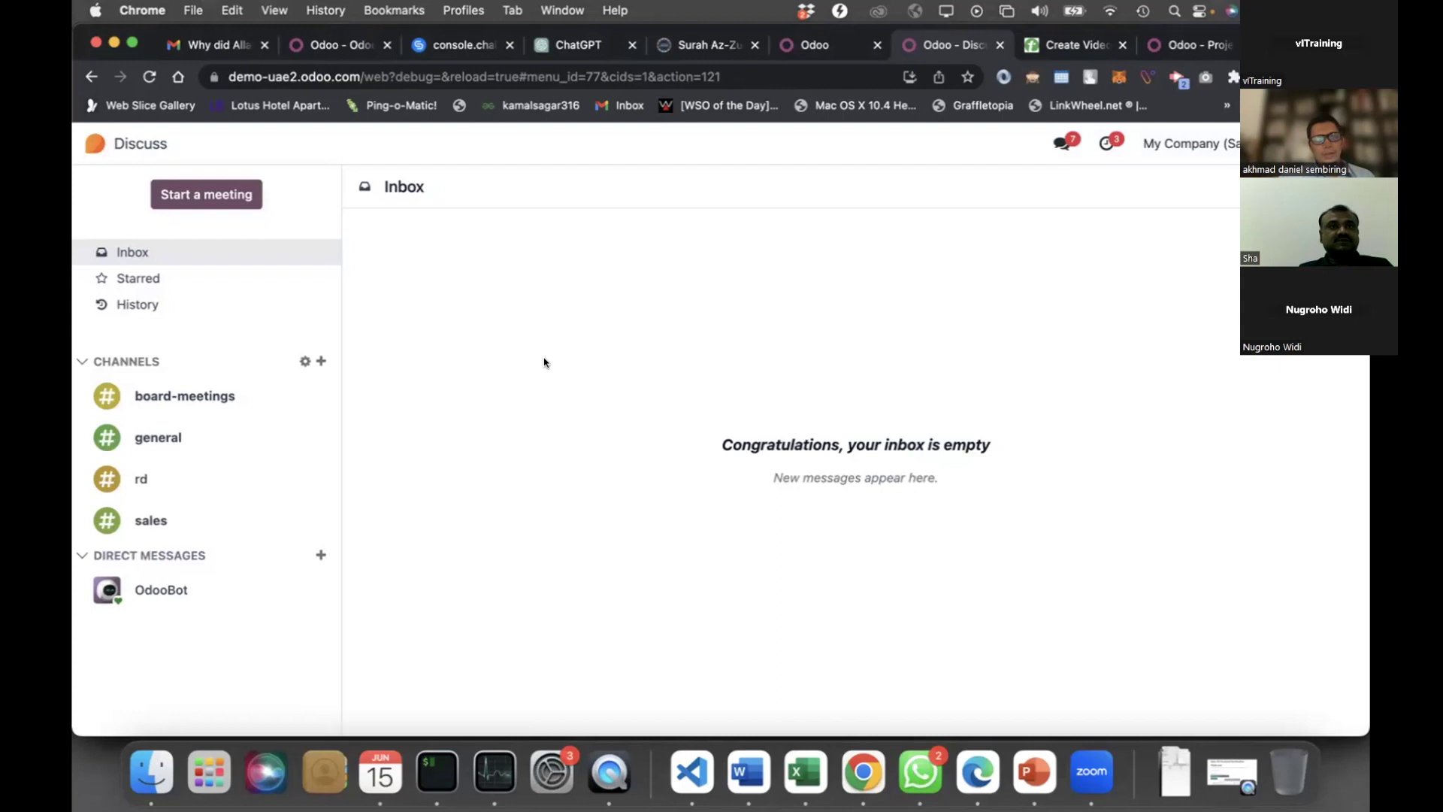
Return from the empty Discuss inbox to the apps home screen
click(90, 143)
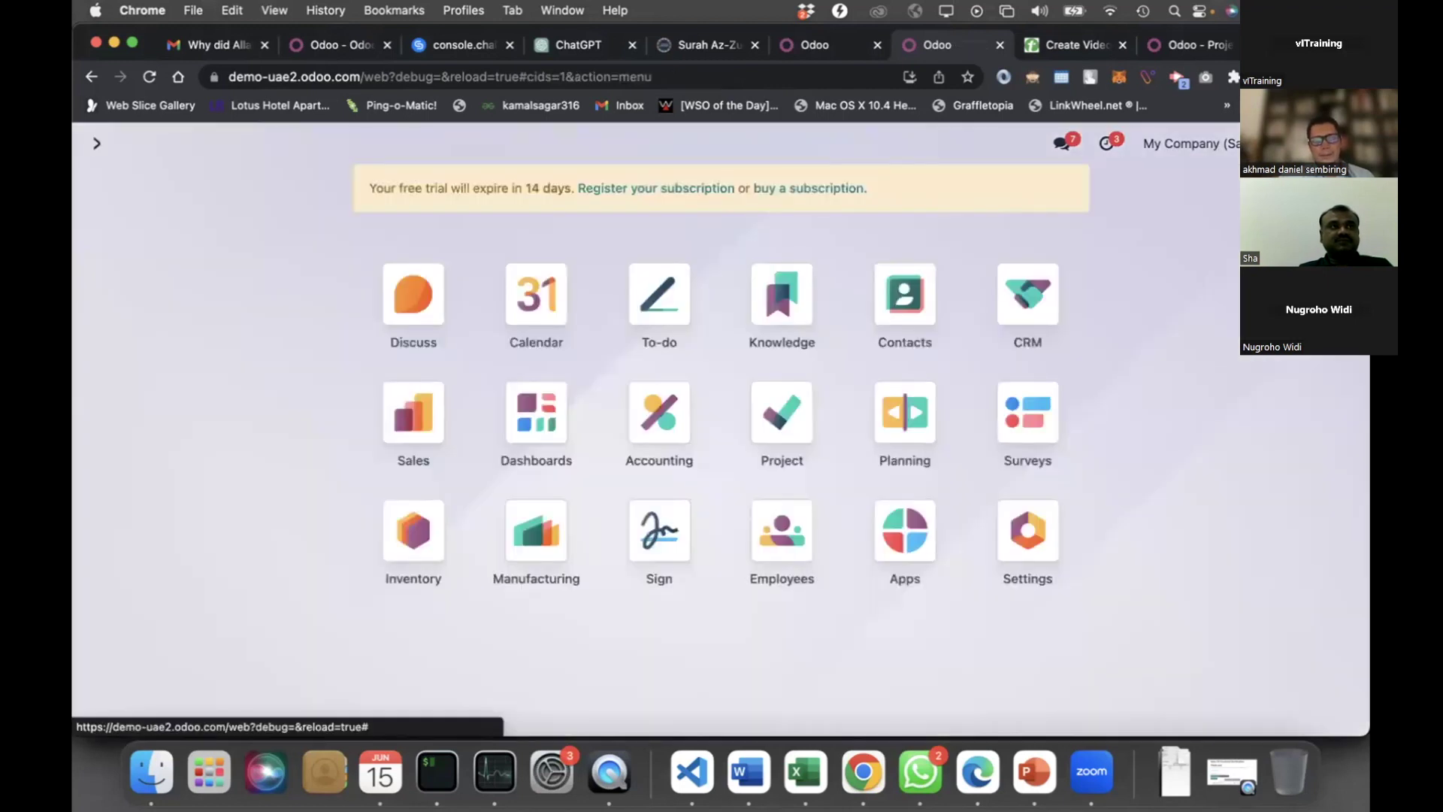
Open the CRM app's opportunity pipeline
click(1047, 300)
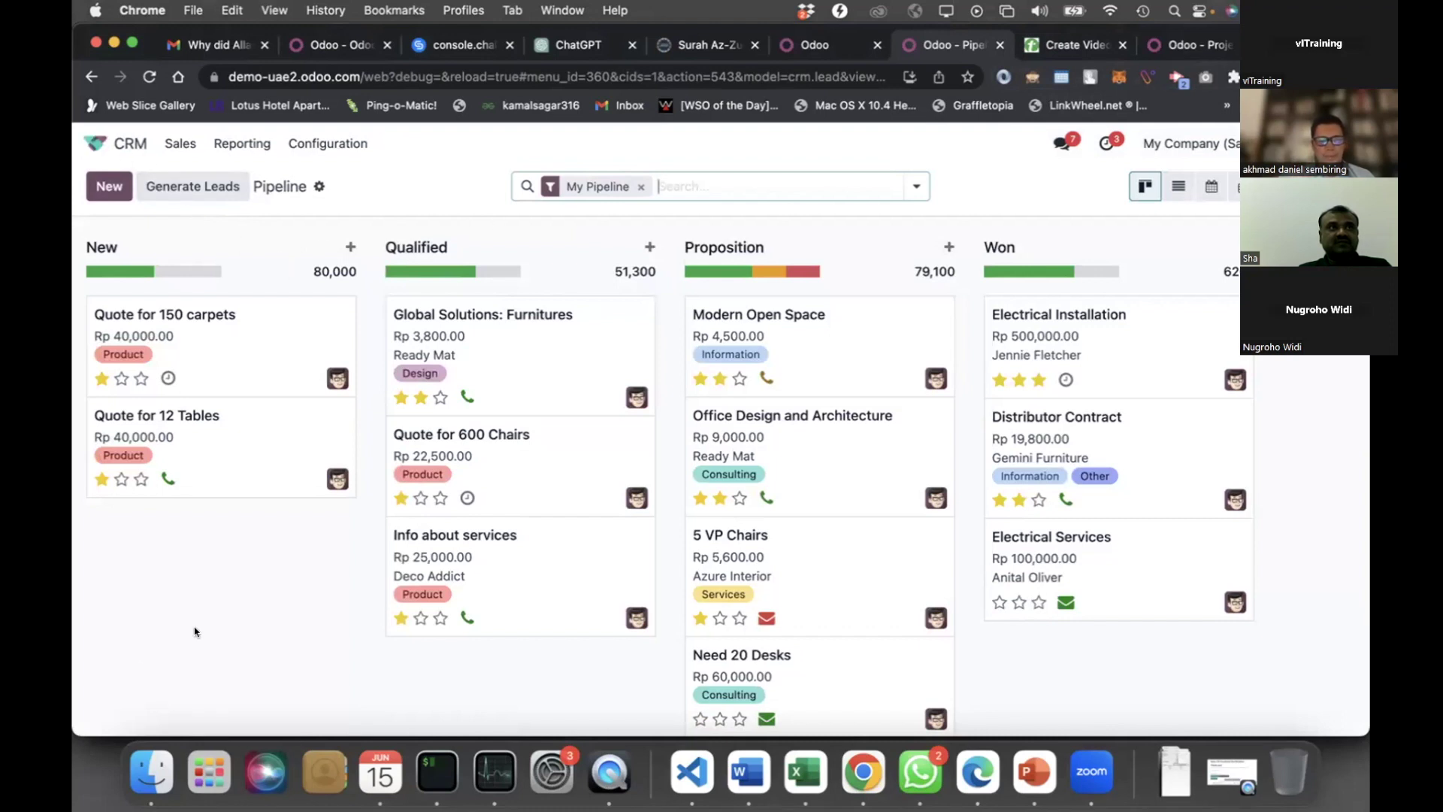
Start a new New-stage opportunity named 'Electrical Installation', leaving the contact empty
click(111, 187)
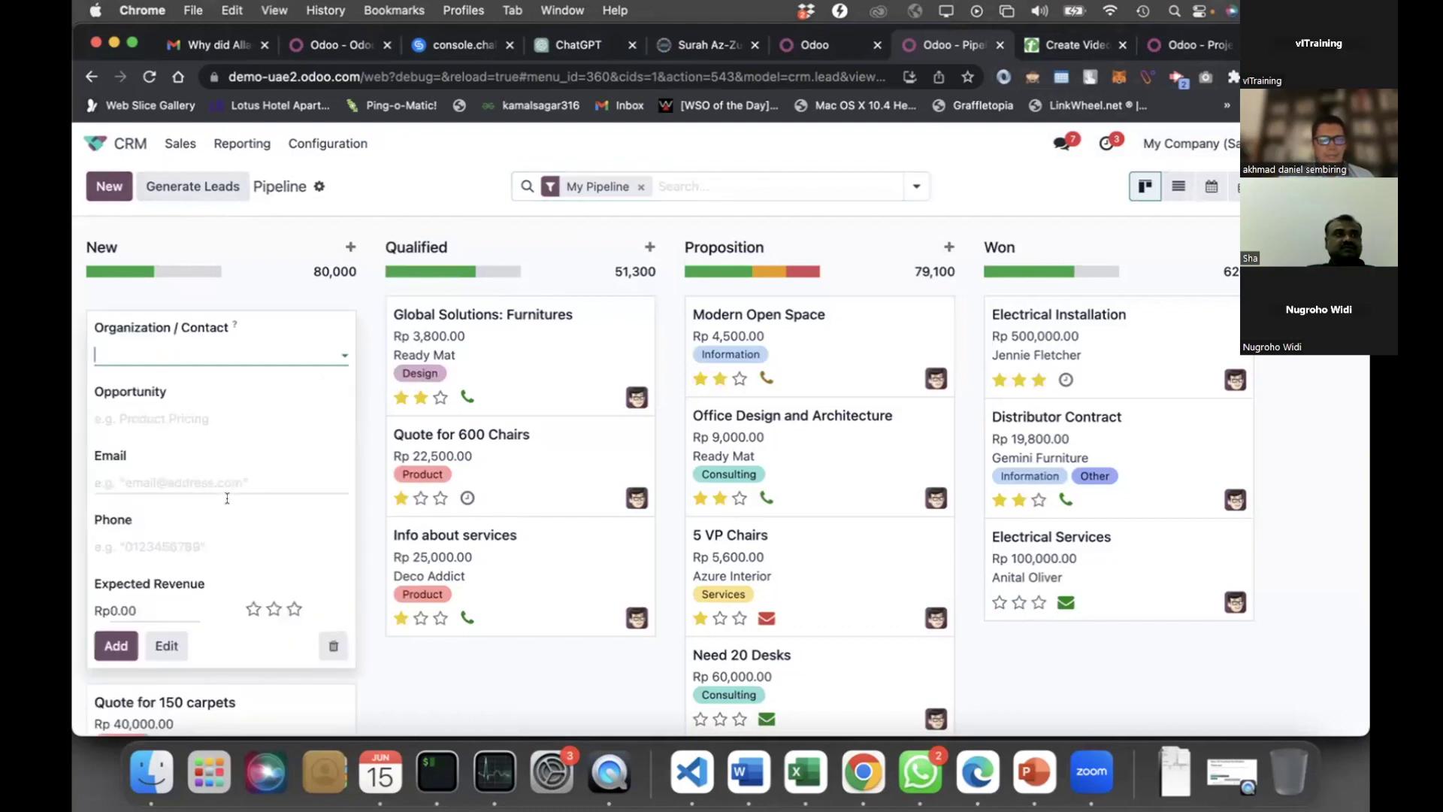
click(180, 416)
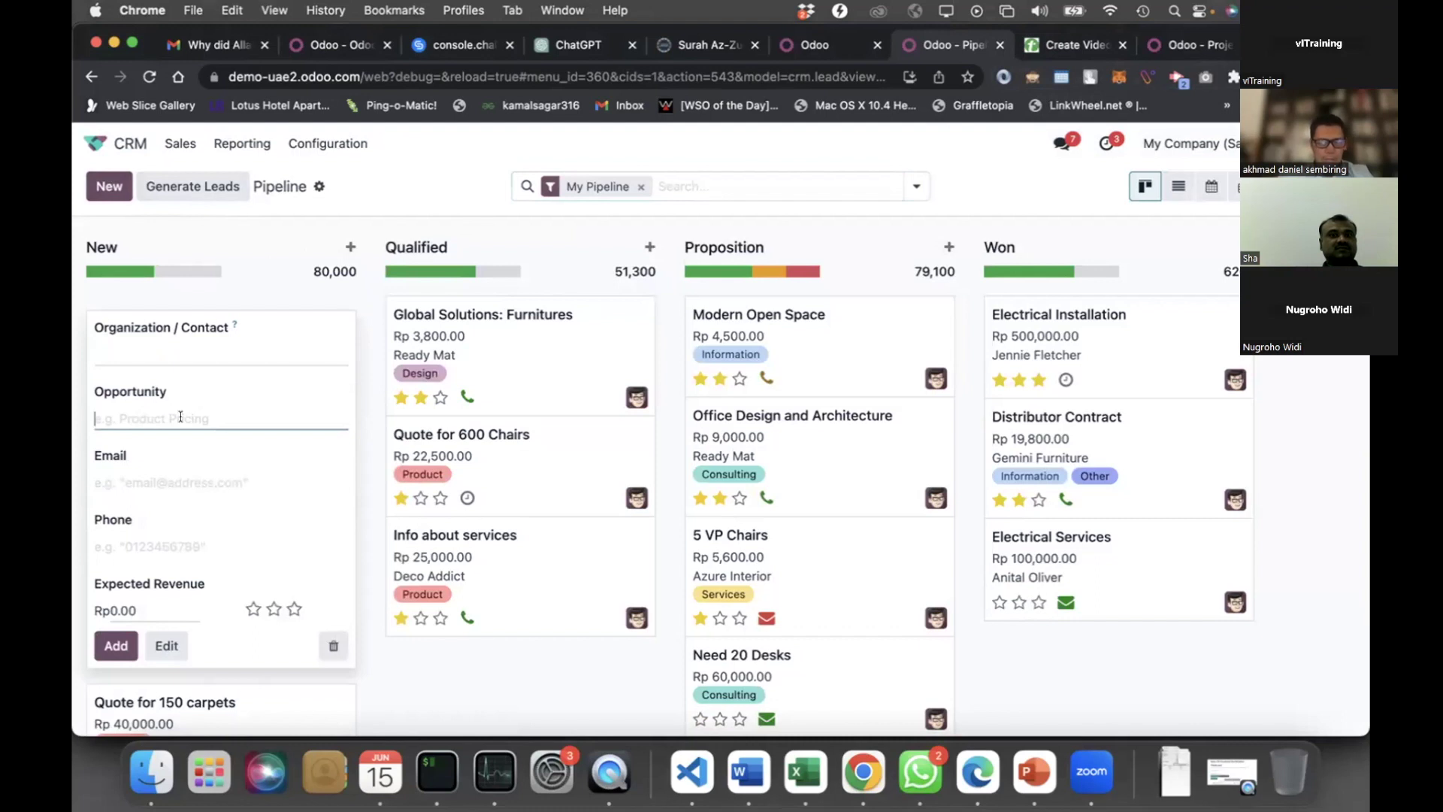
text(Electrical)
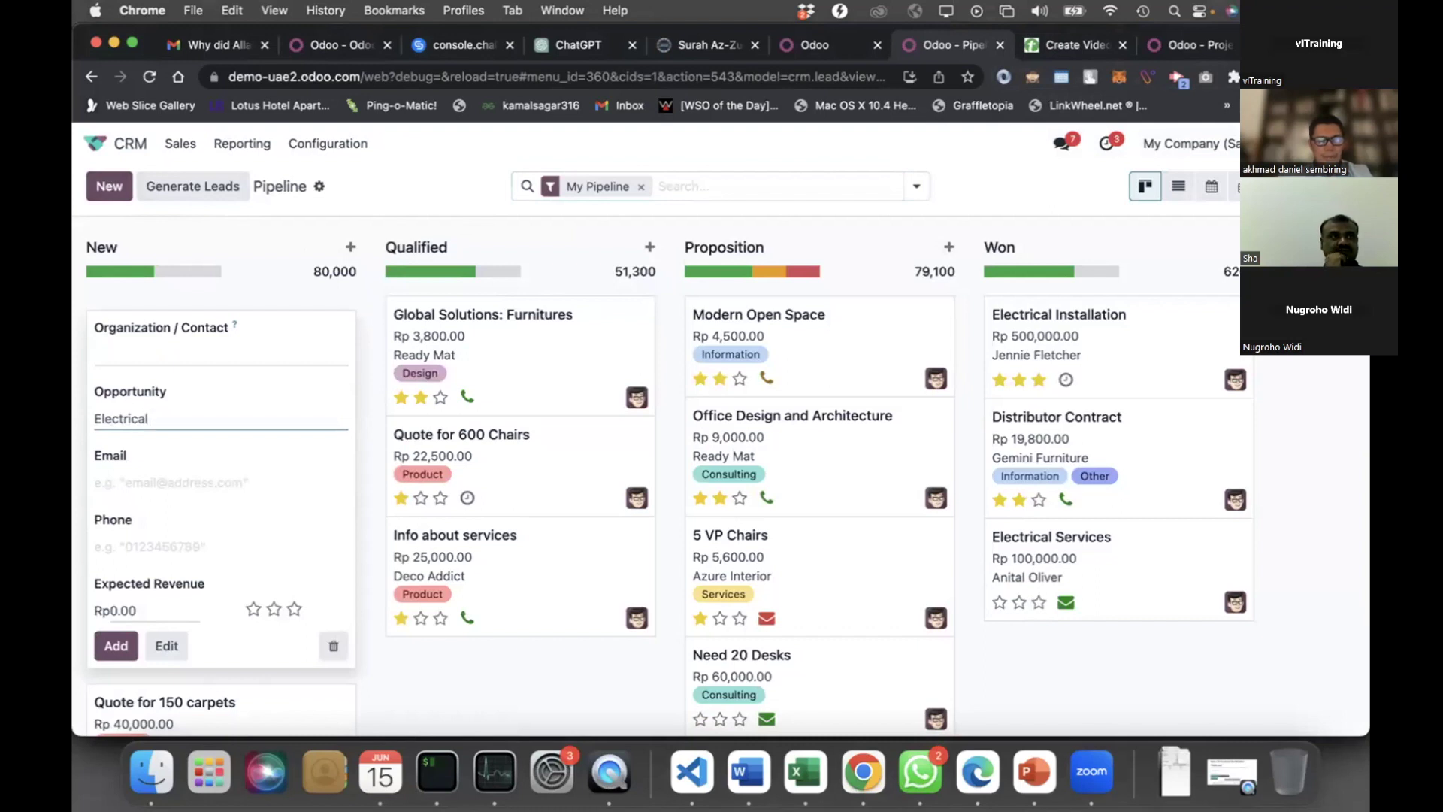
text( Insall)
key(BackSpace)
key(BackSpace)
key(BackSpace)
text(tall)
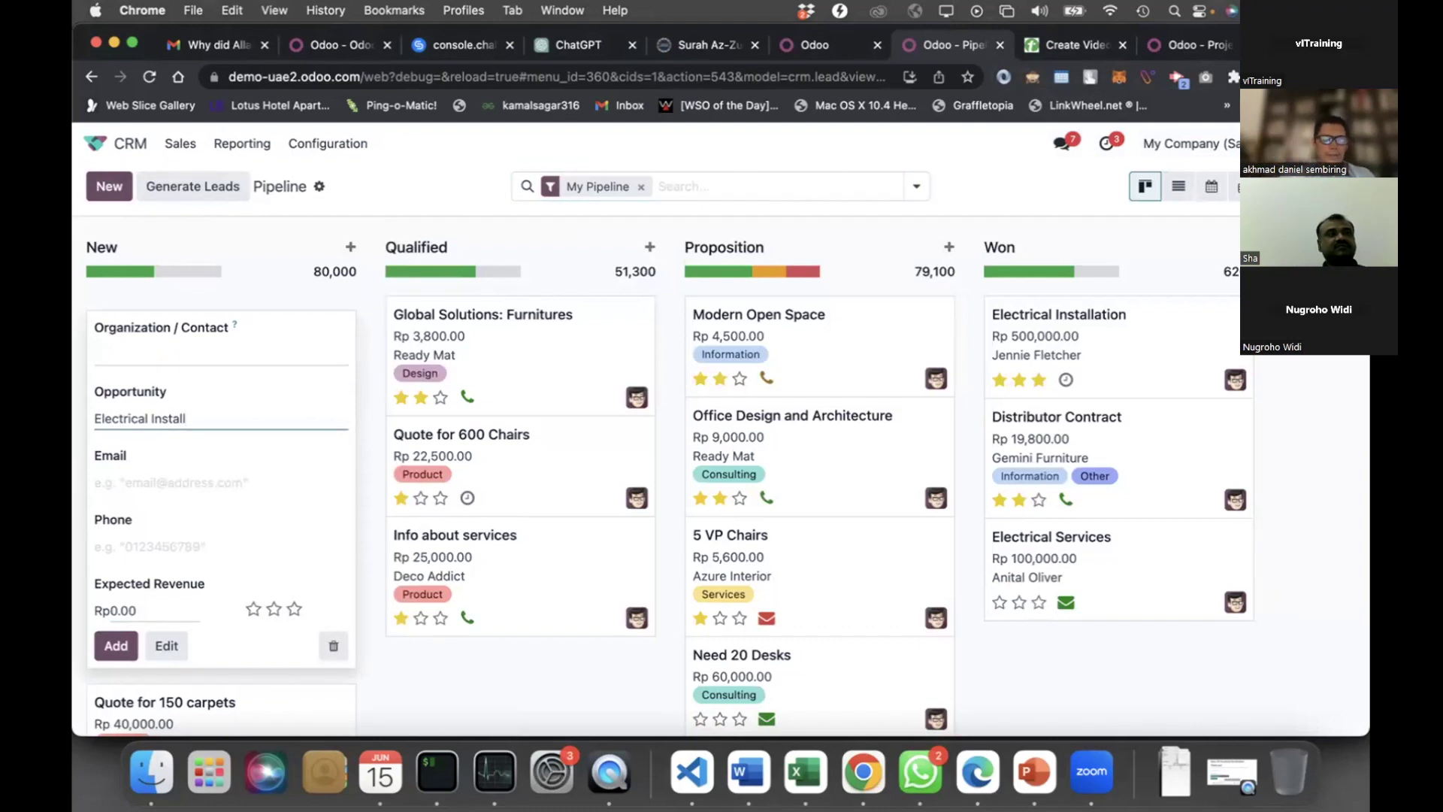
text(ation)
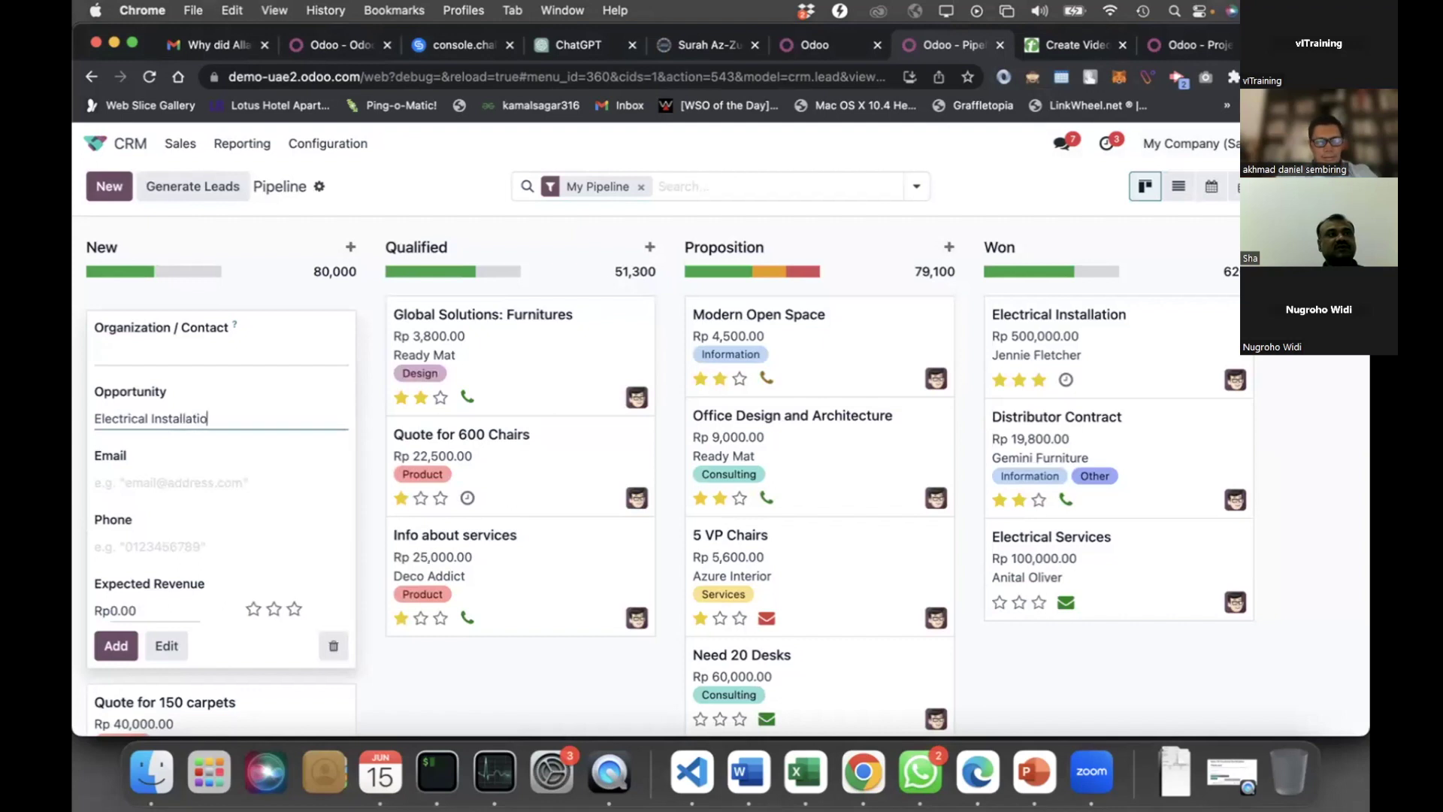
click(204, 352)
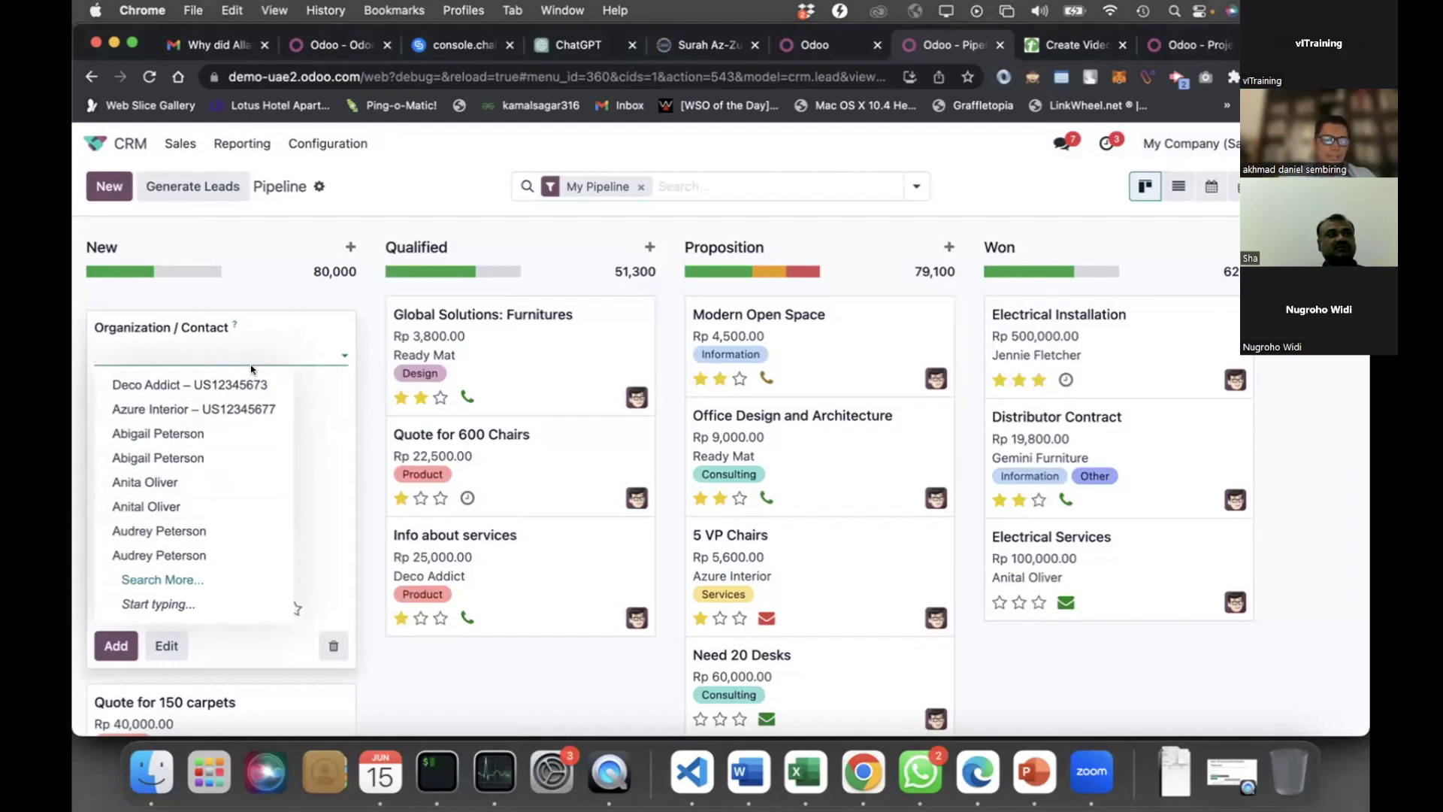
click(252, 367)
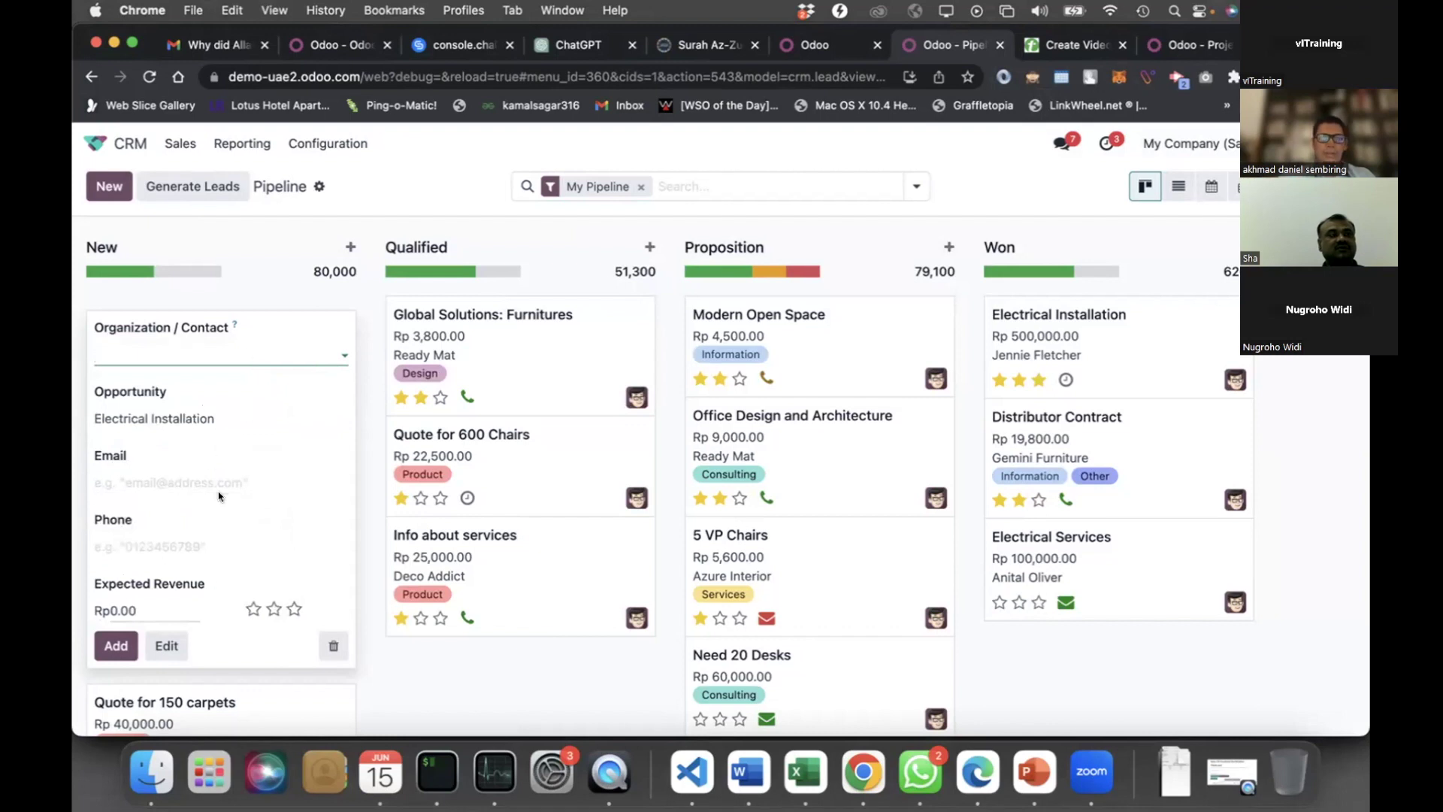
Enter the contact's e-mail, revenue 1,000,000 and top priority, then add the opportunity
click(205, 485)
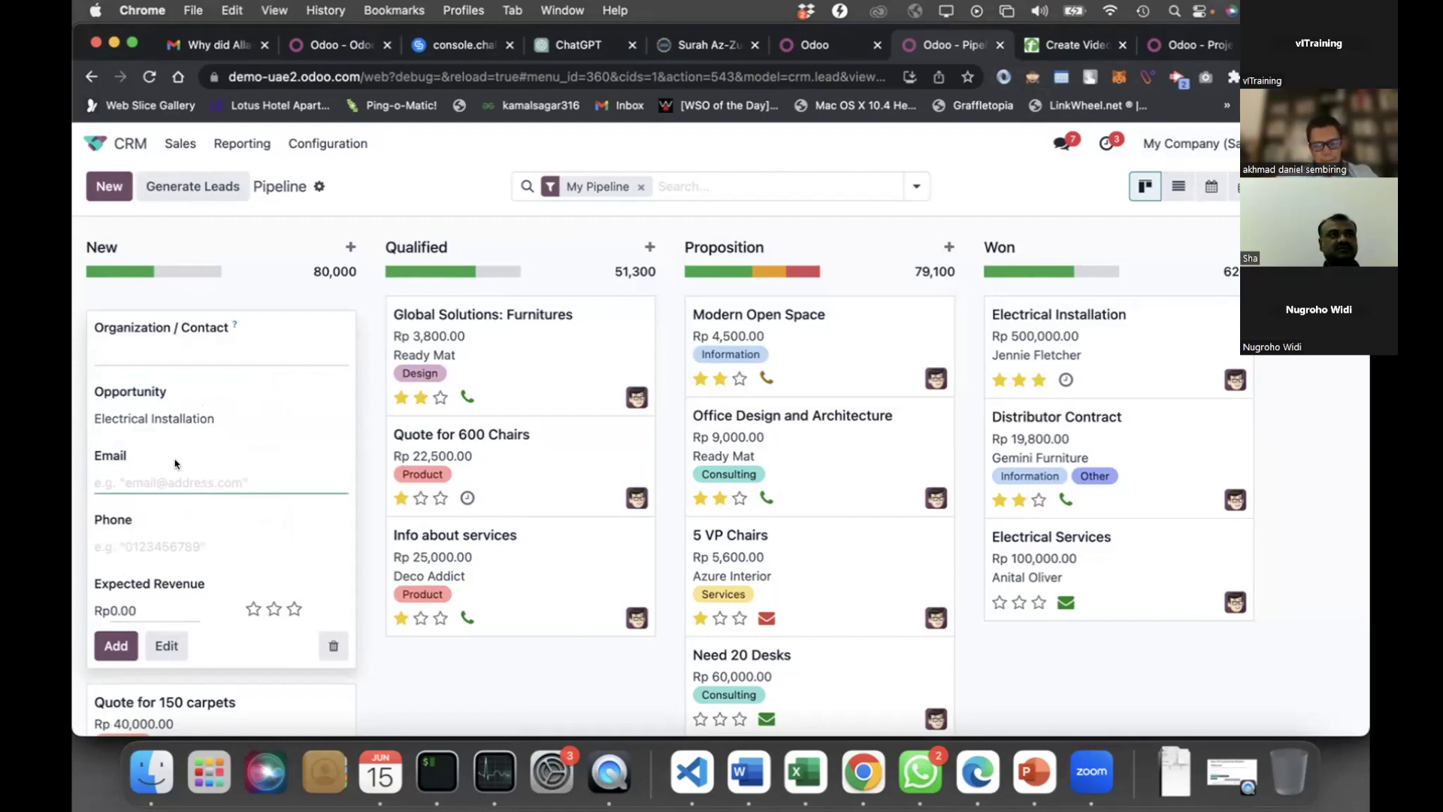
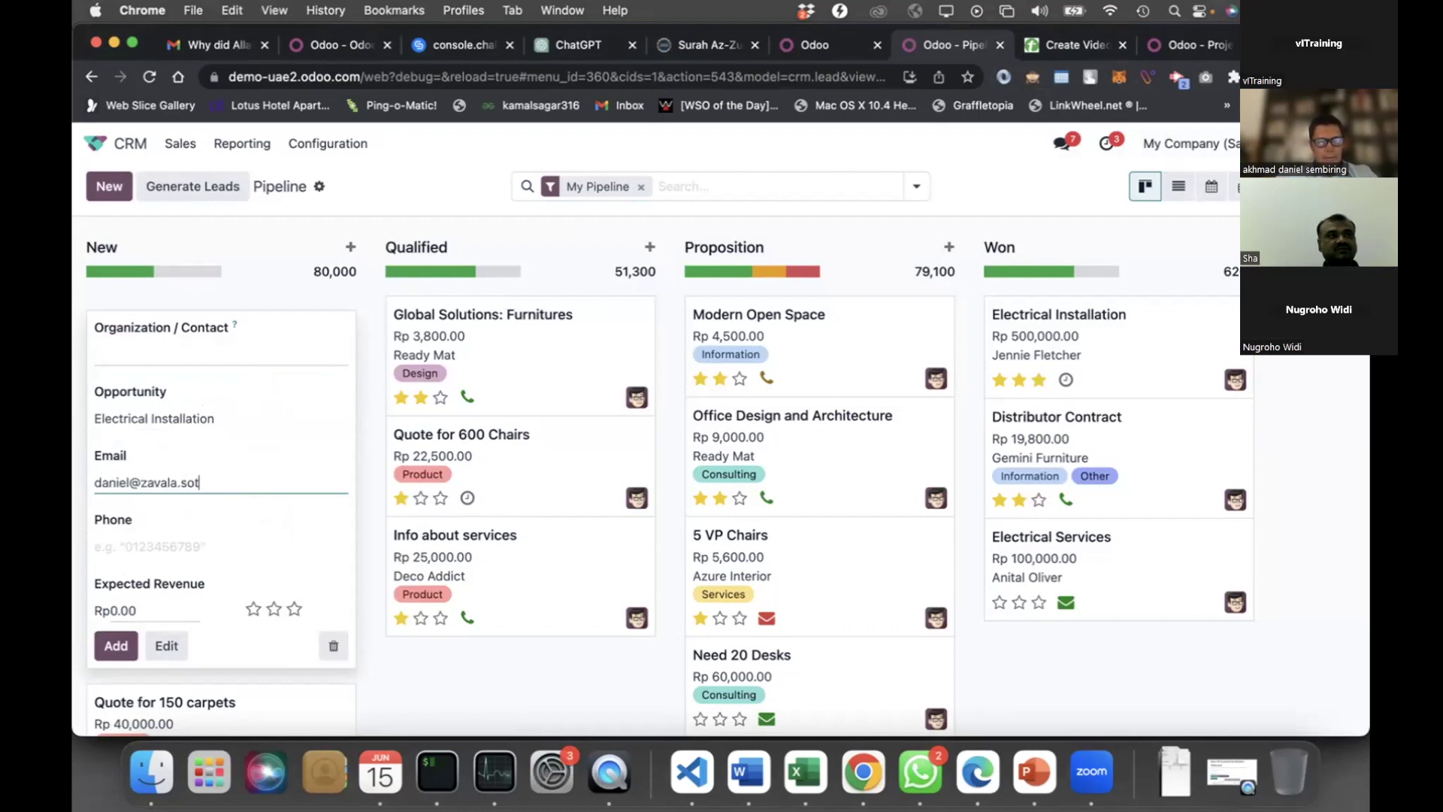
key(Tab)
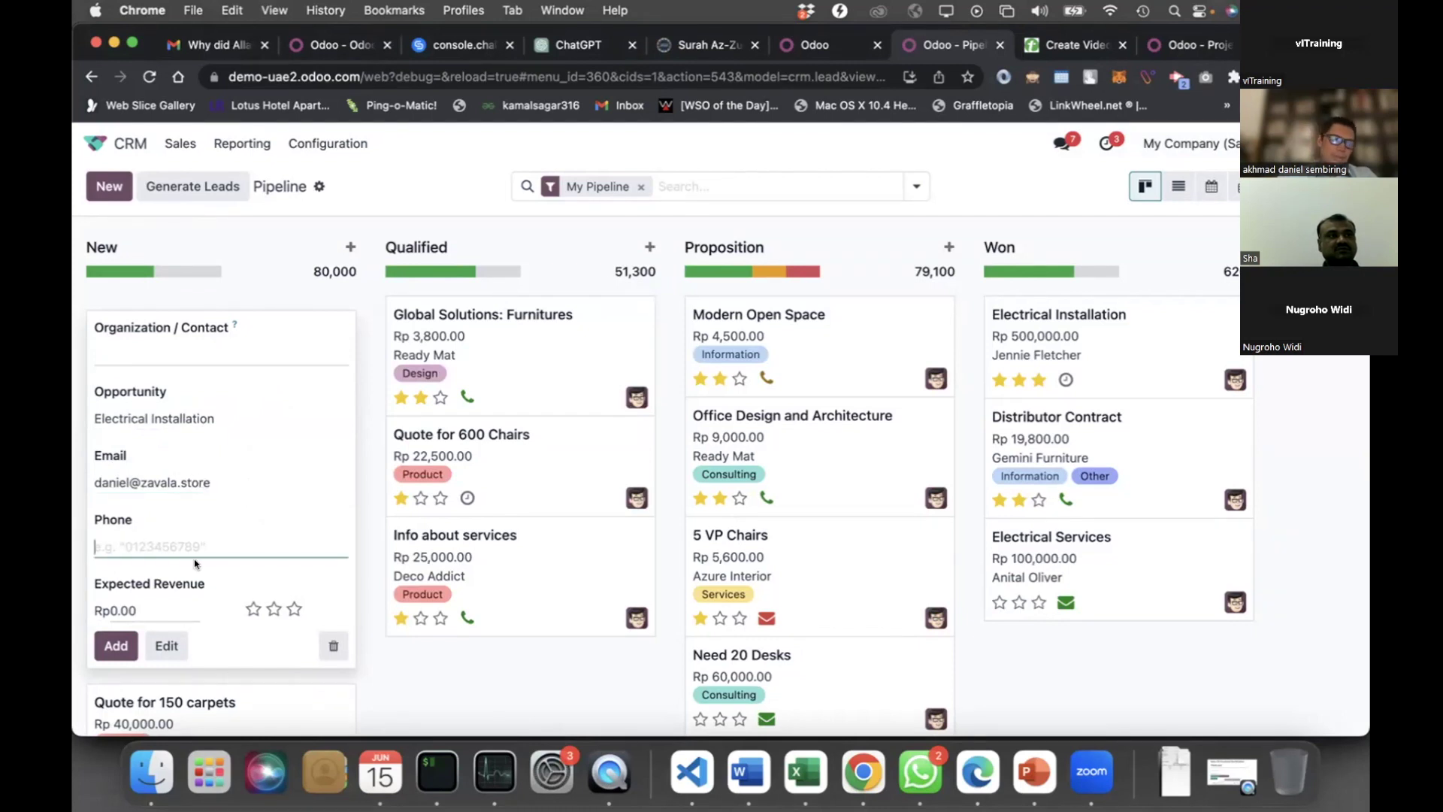
click(166, 601)
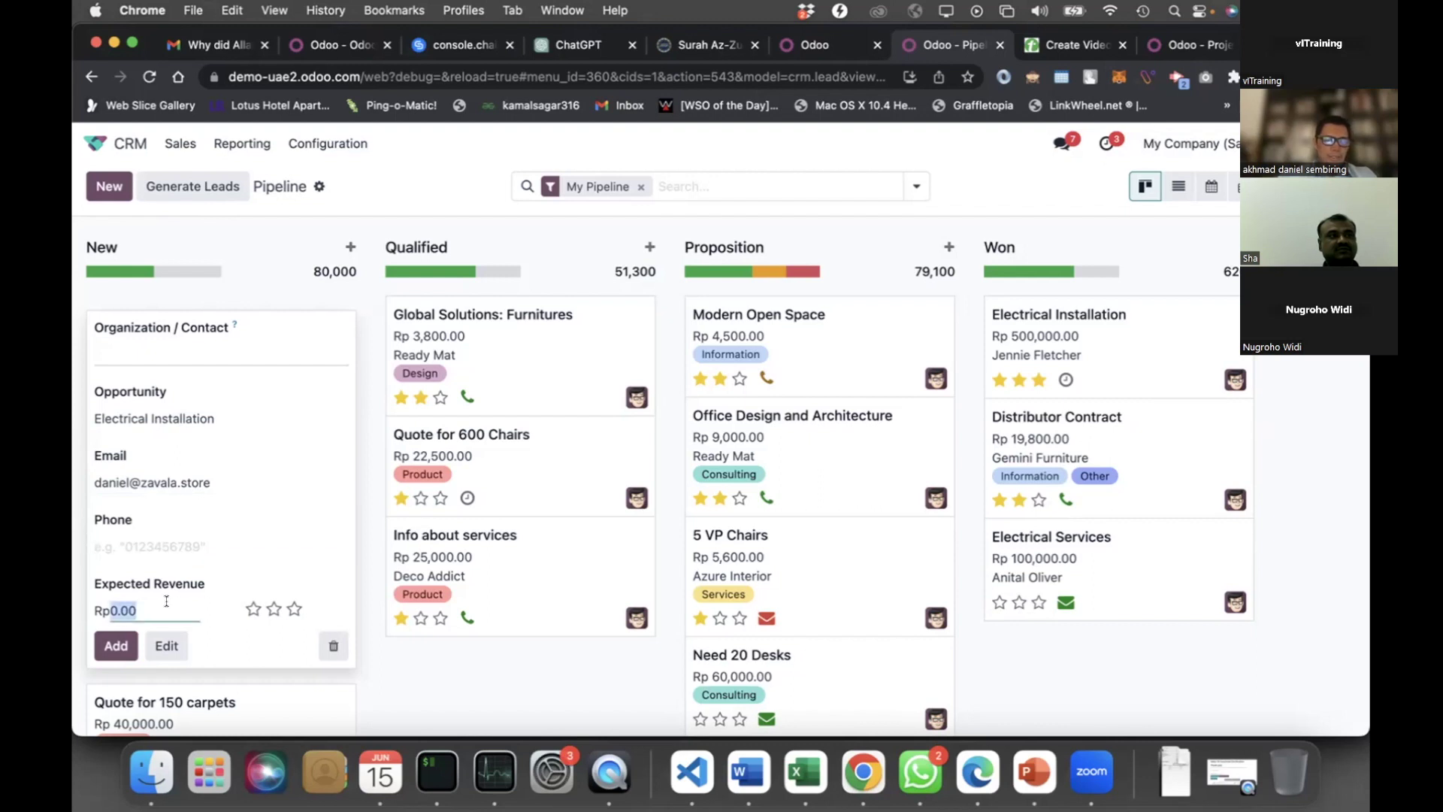
text(1000000)
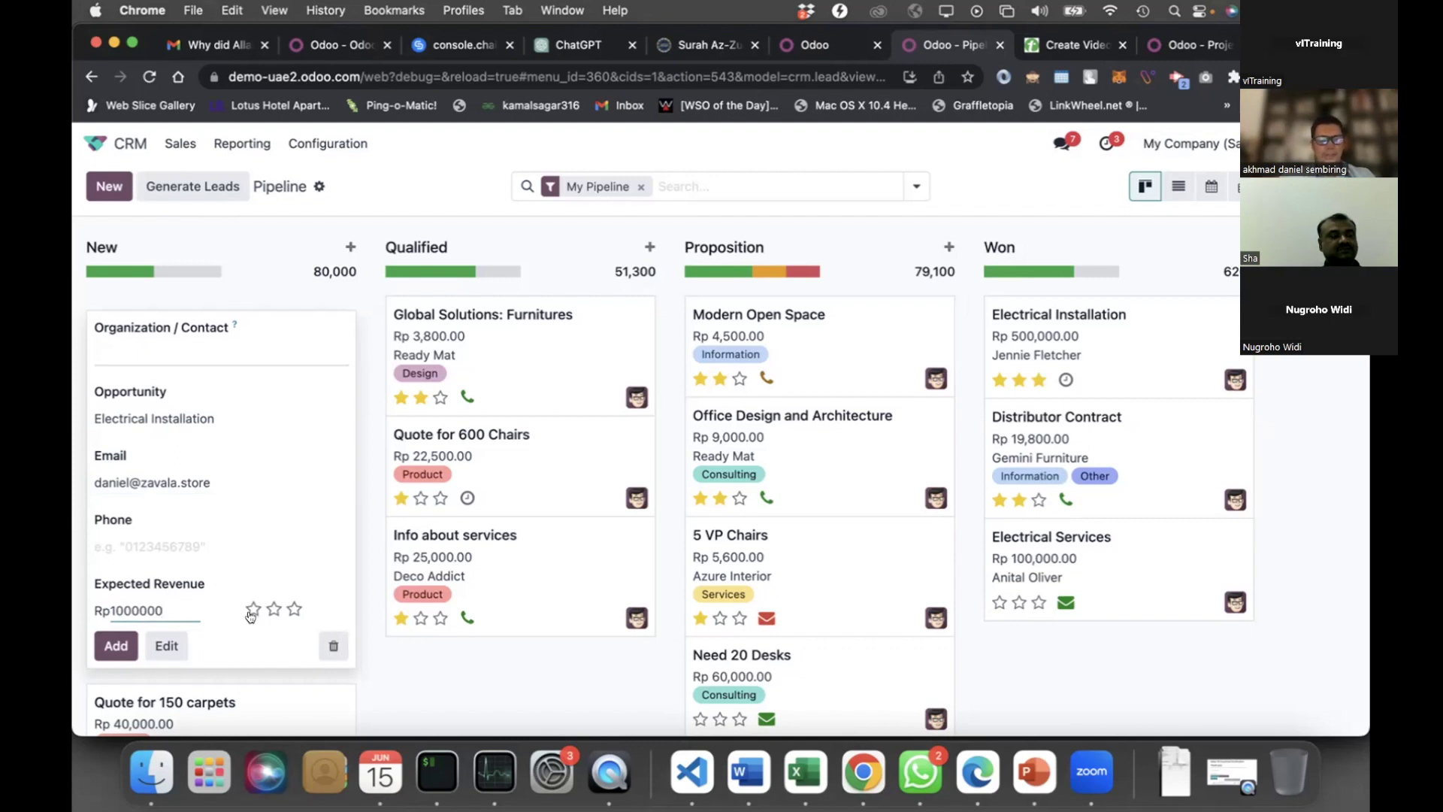
click(294, 609)
click(116, 645)
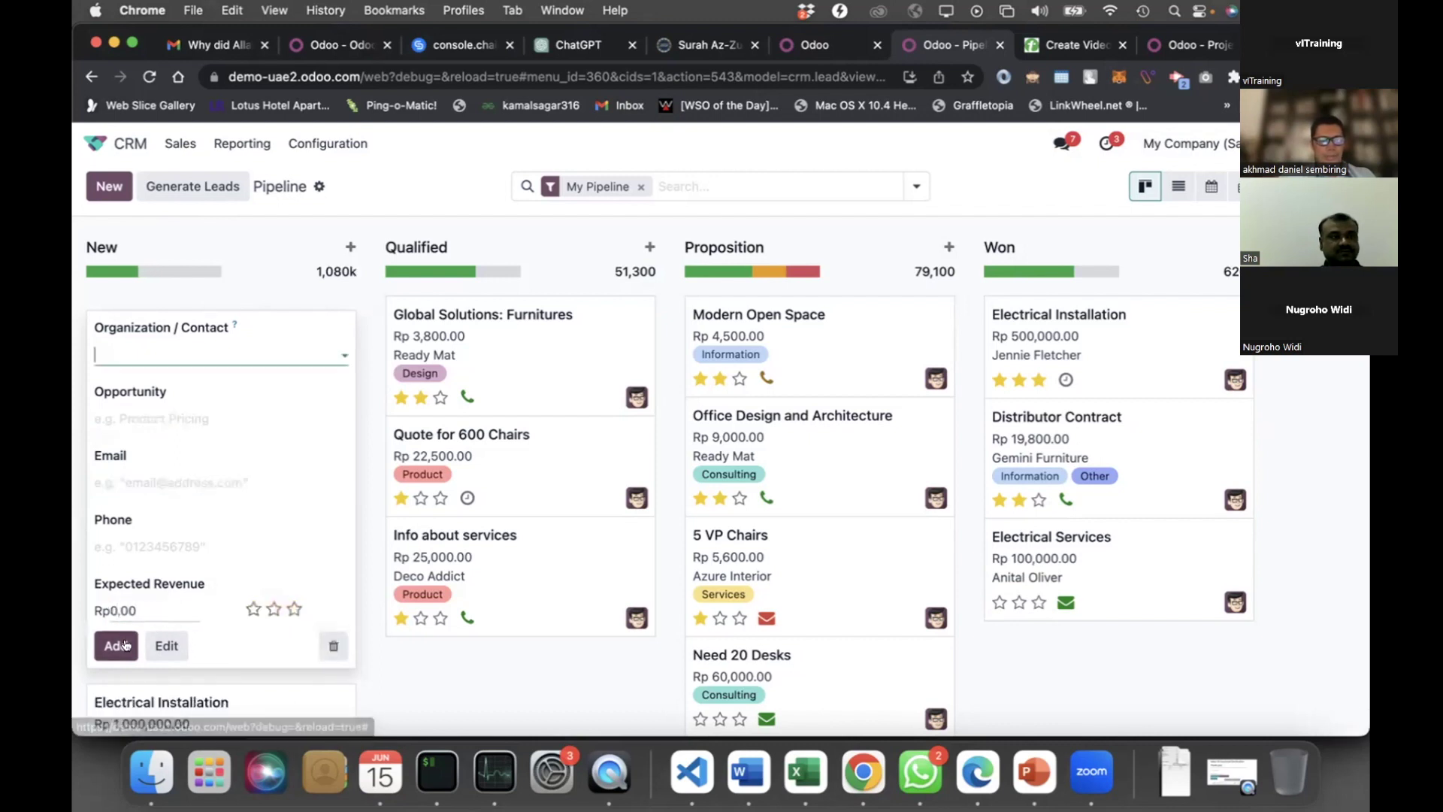
key(Escape)
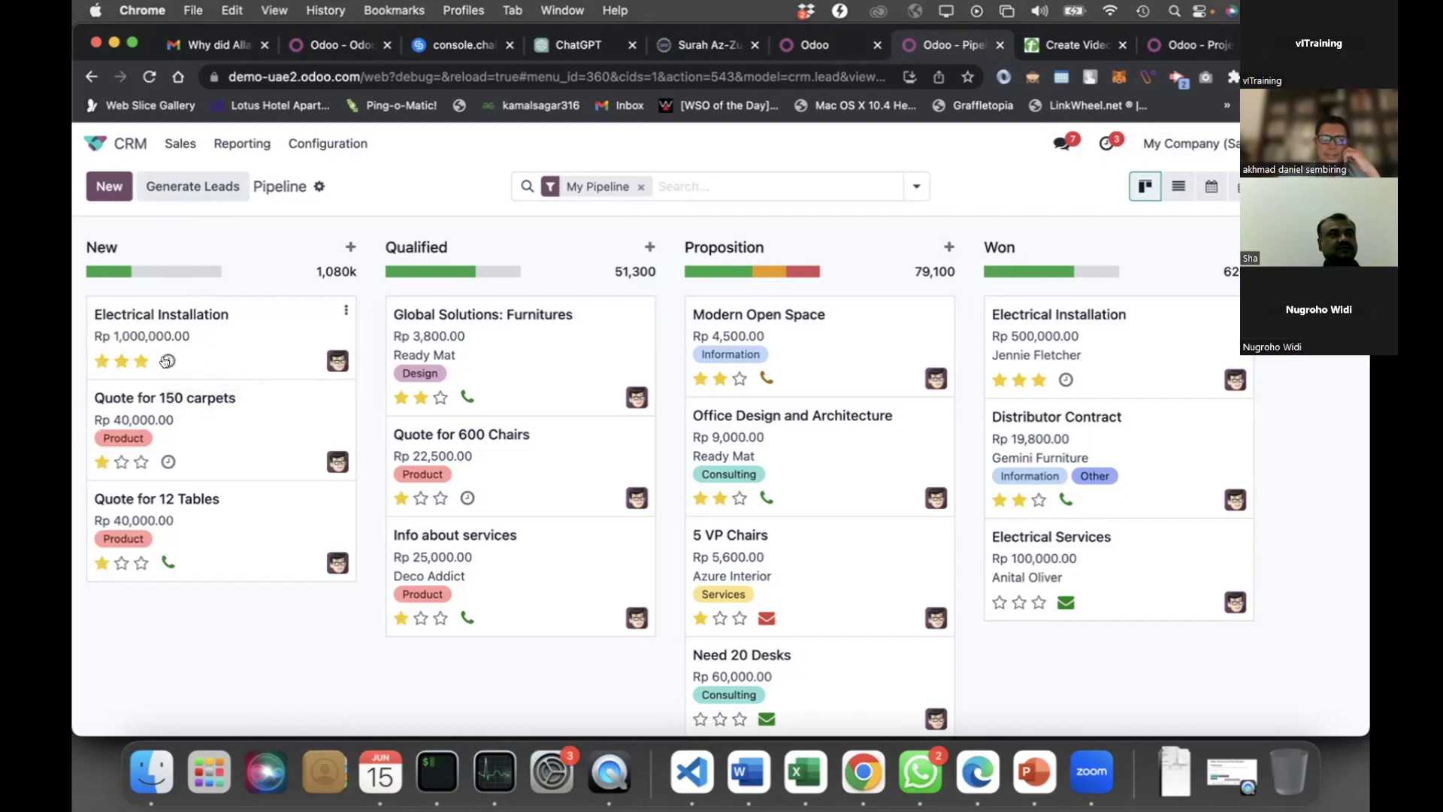
Schedule a To Do activity about sending the brochure, due 06/20/2023, on Electrical Installation
click(166, 361)
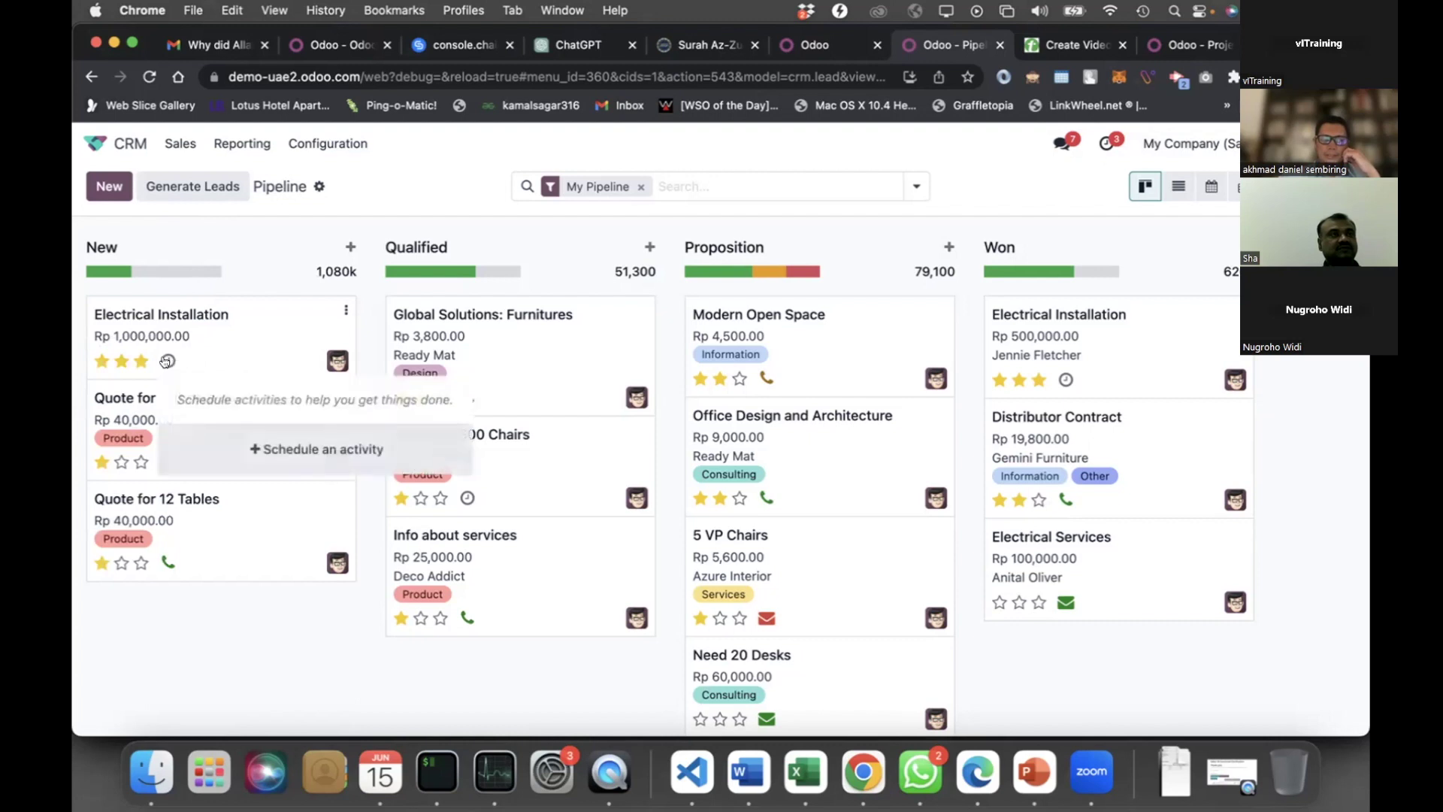
click(300, 449)
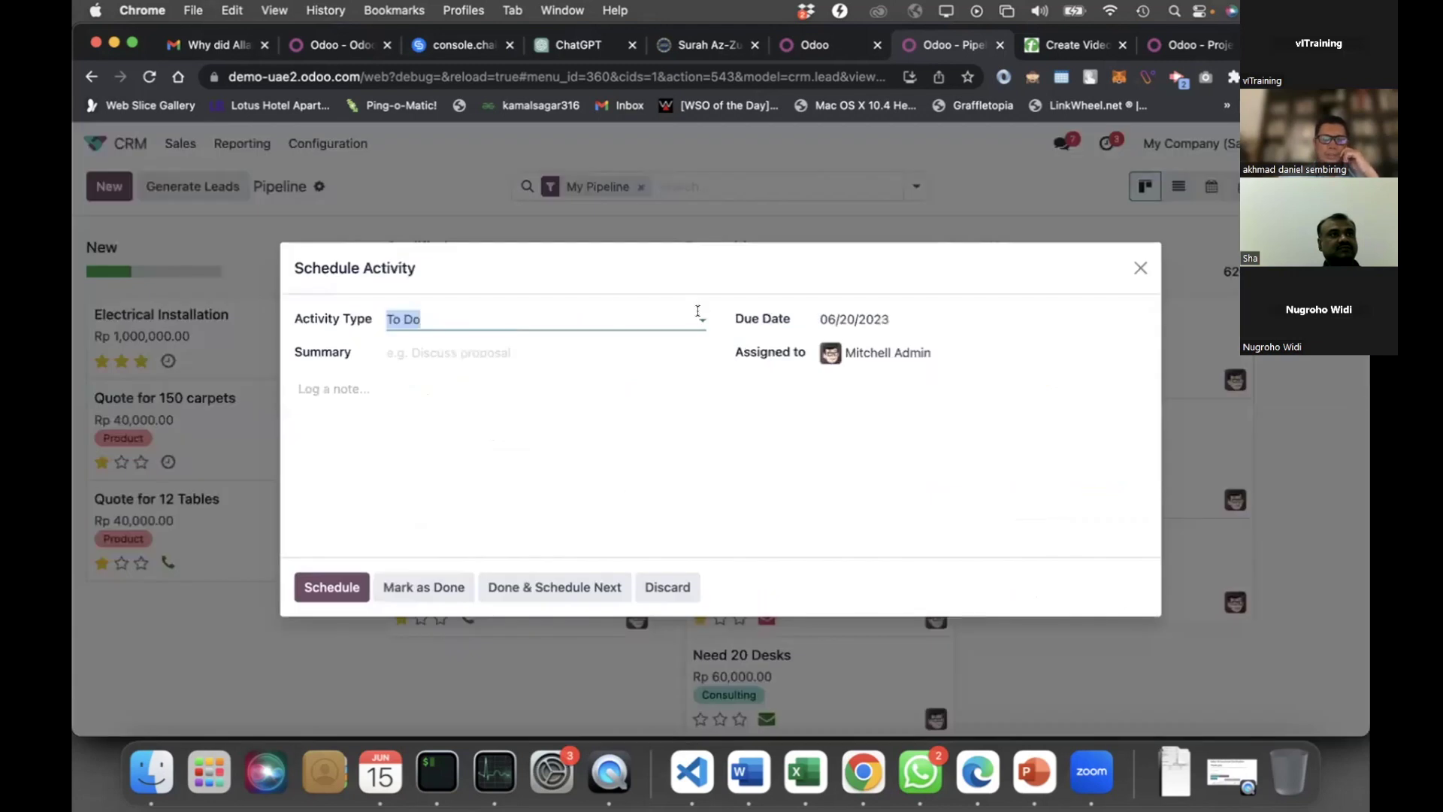
click(698, 315)
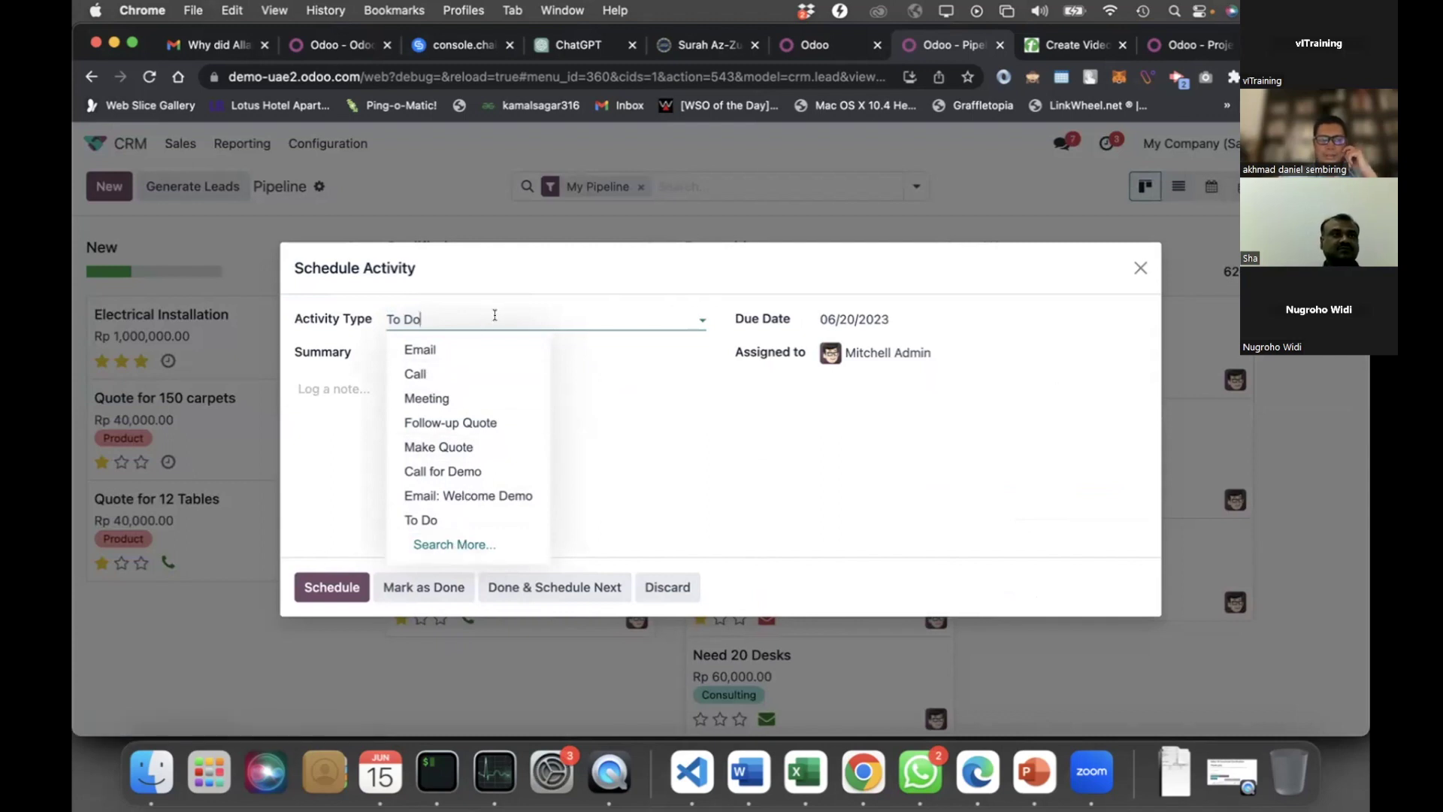
click(457, 310)
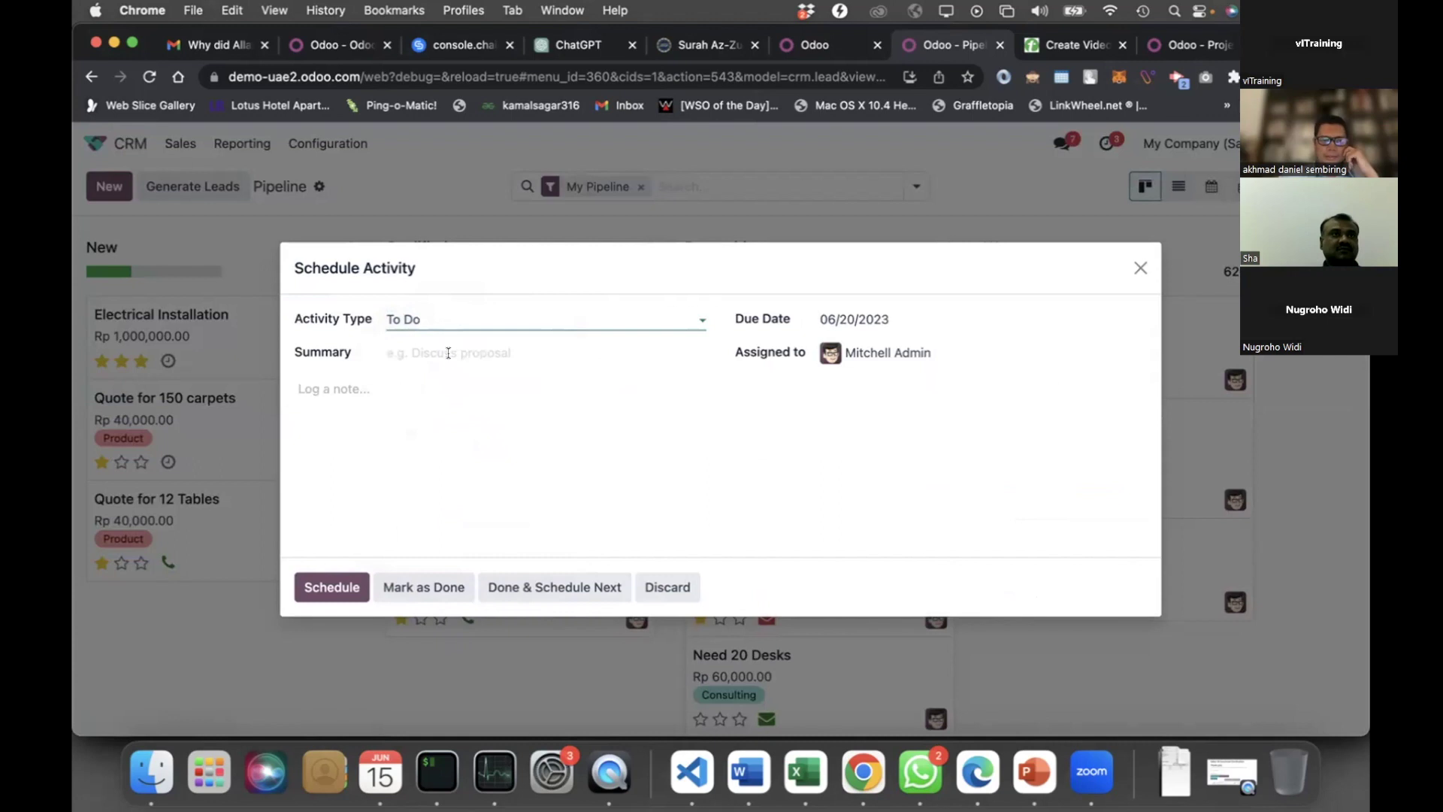
click(450, 353)
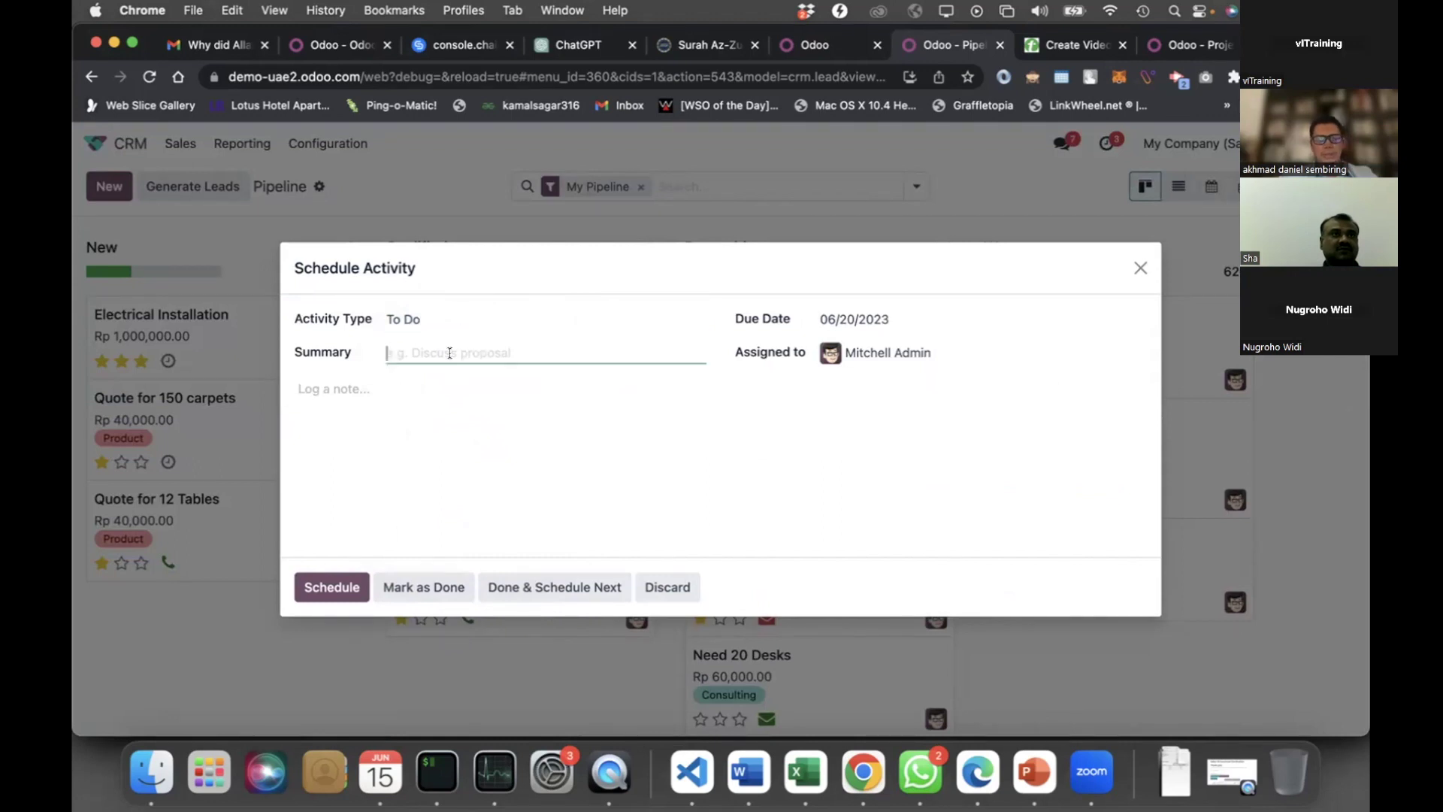
text(Sending br)
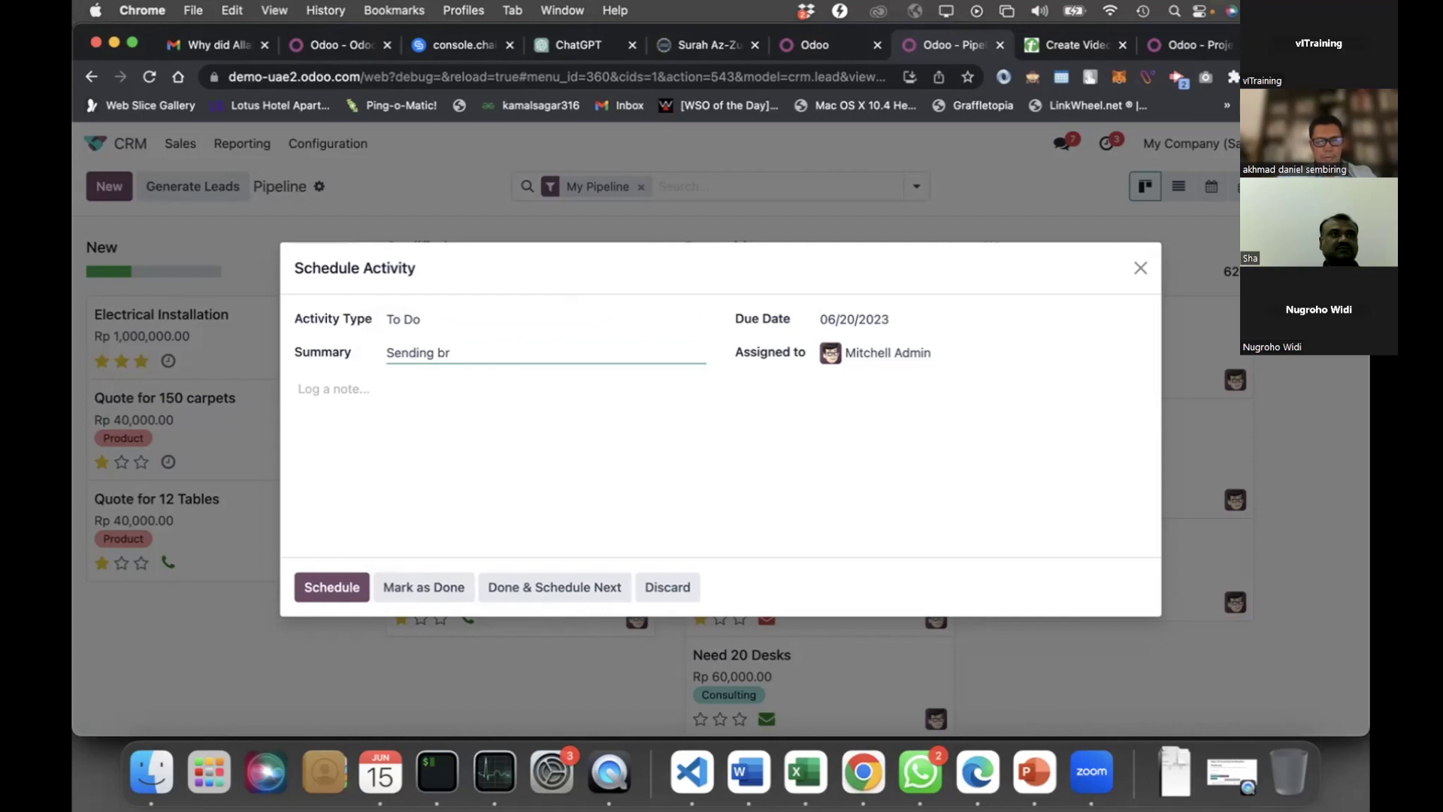
text(oscuhe)
key(Delete)
text(ruhe)
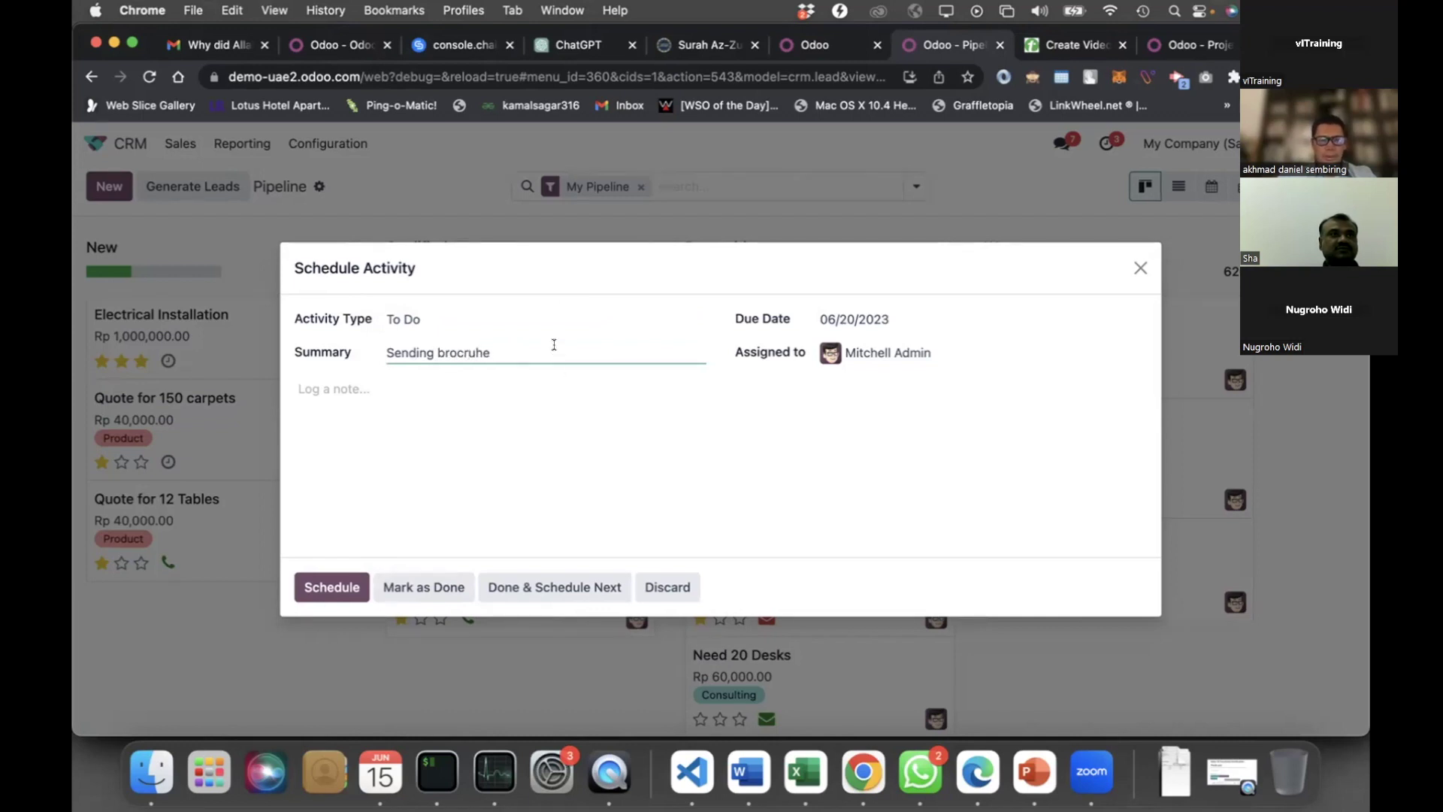
click(422, 405)
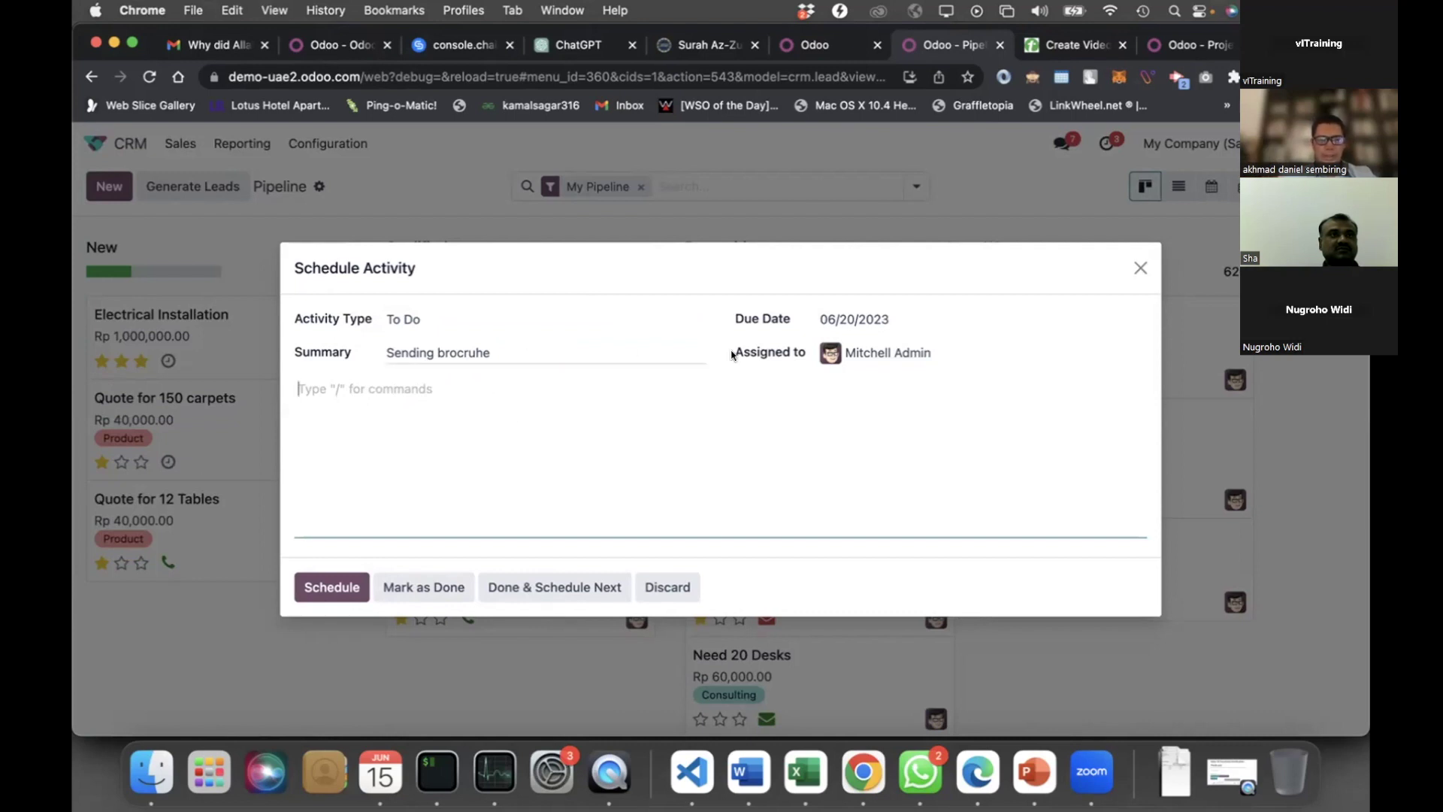
click(883, 317)
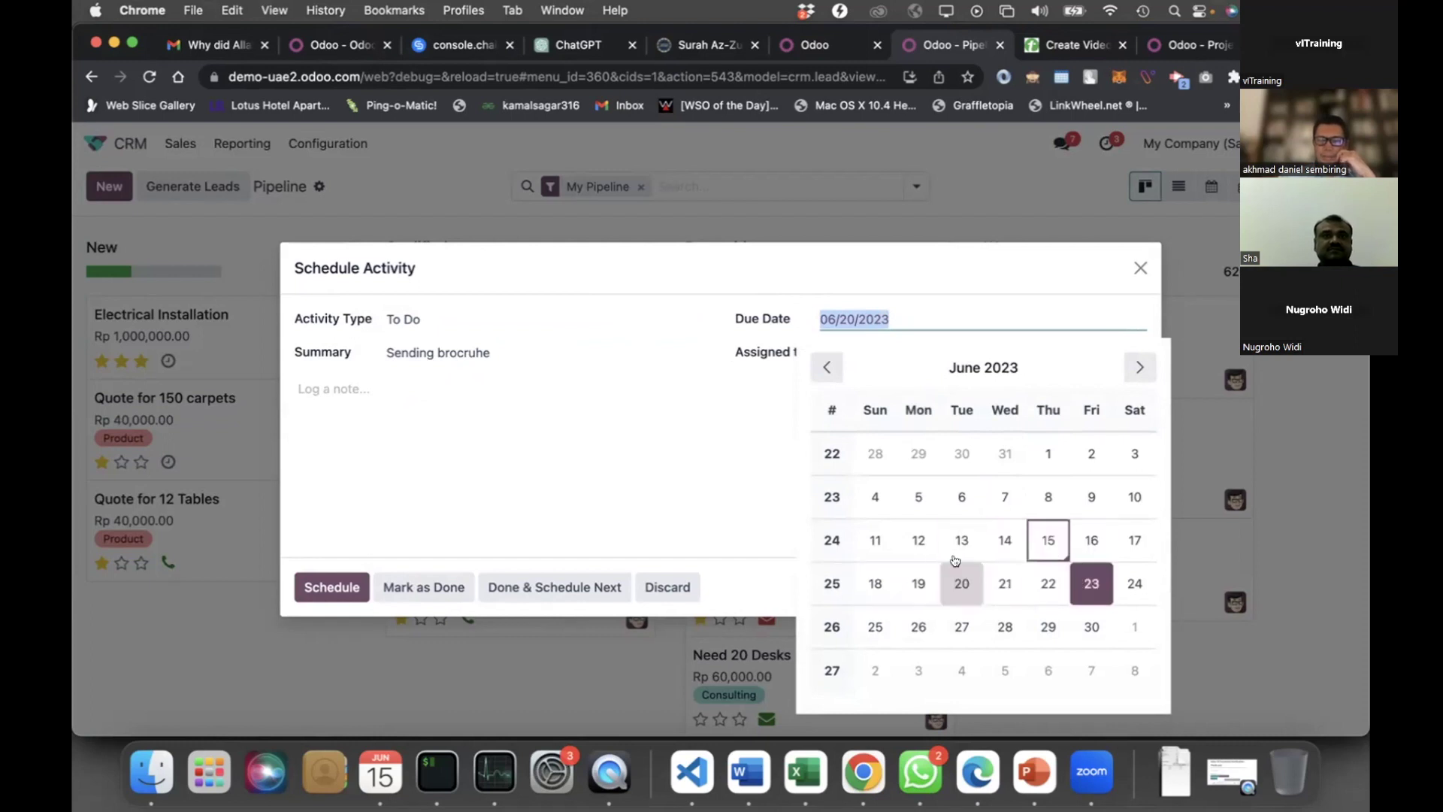
click(962, 584)
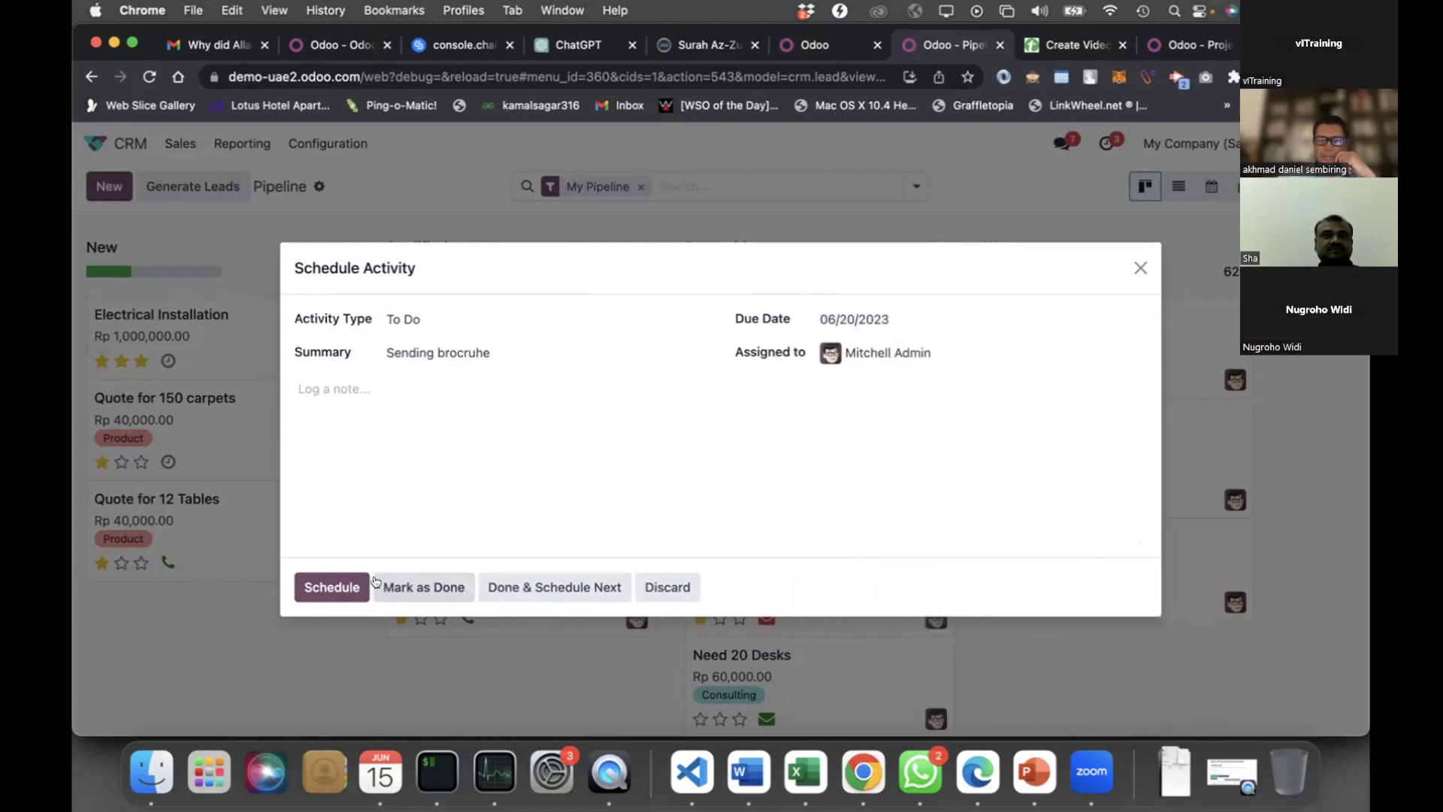
click(341, 587)
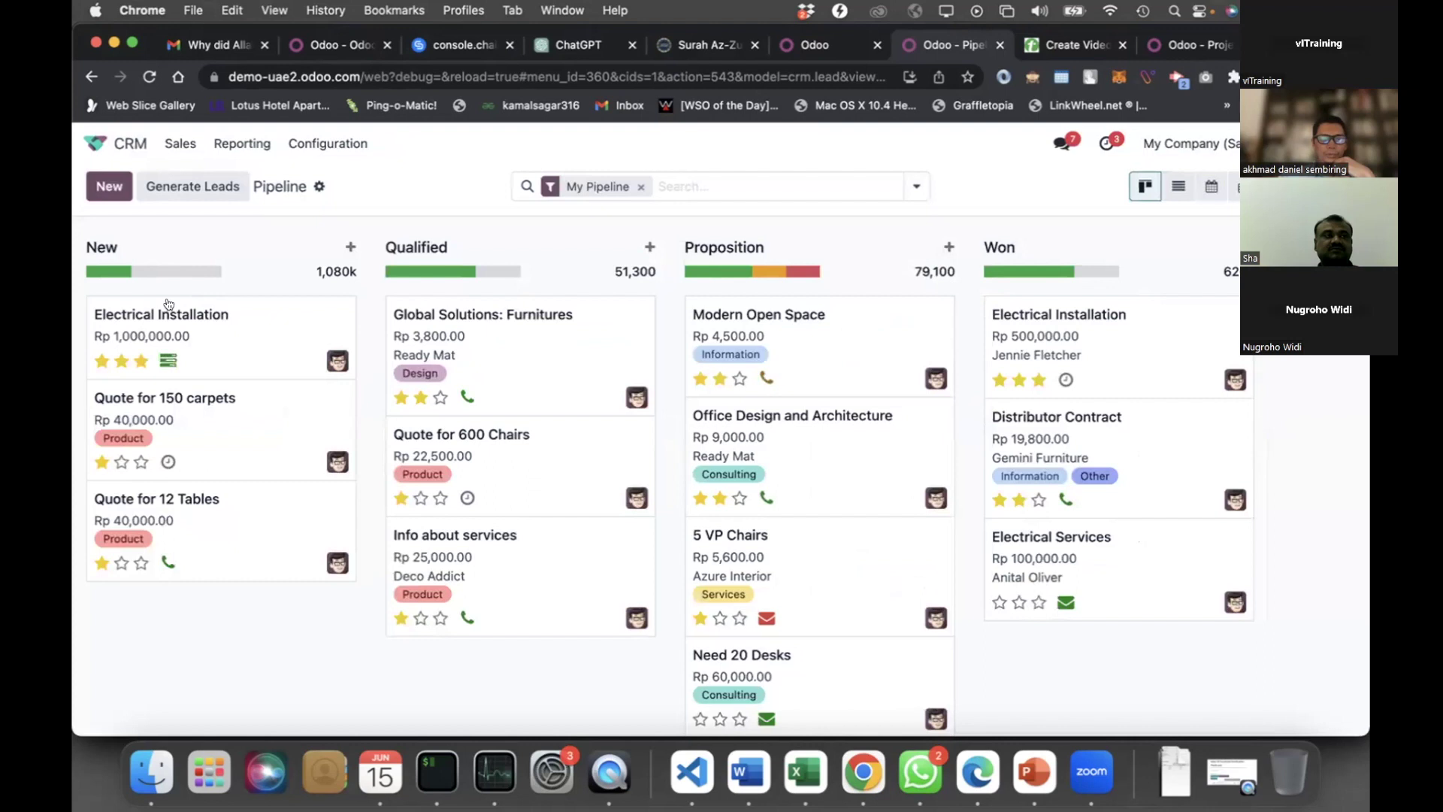
Check the overdue activity on the 5 VP Chairs opportunity, then dismiss it
mouse_move(765, 272)
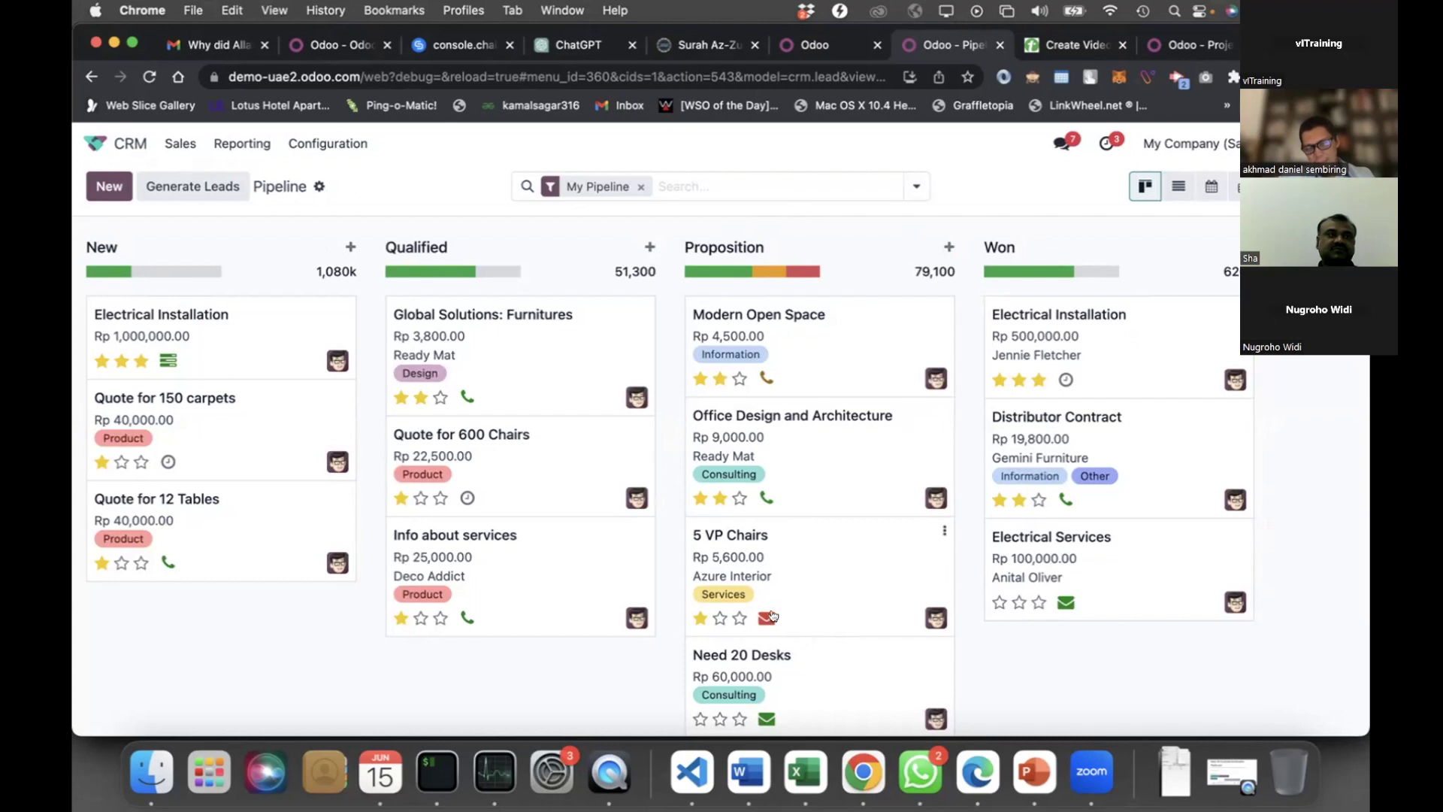
click(766, 618)
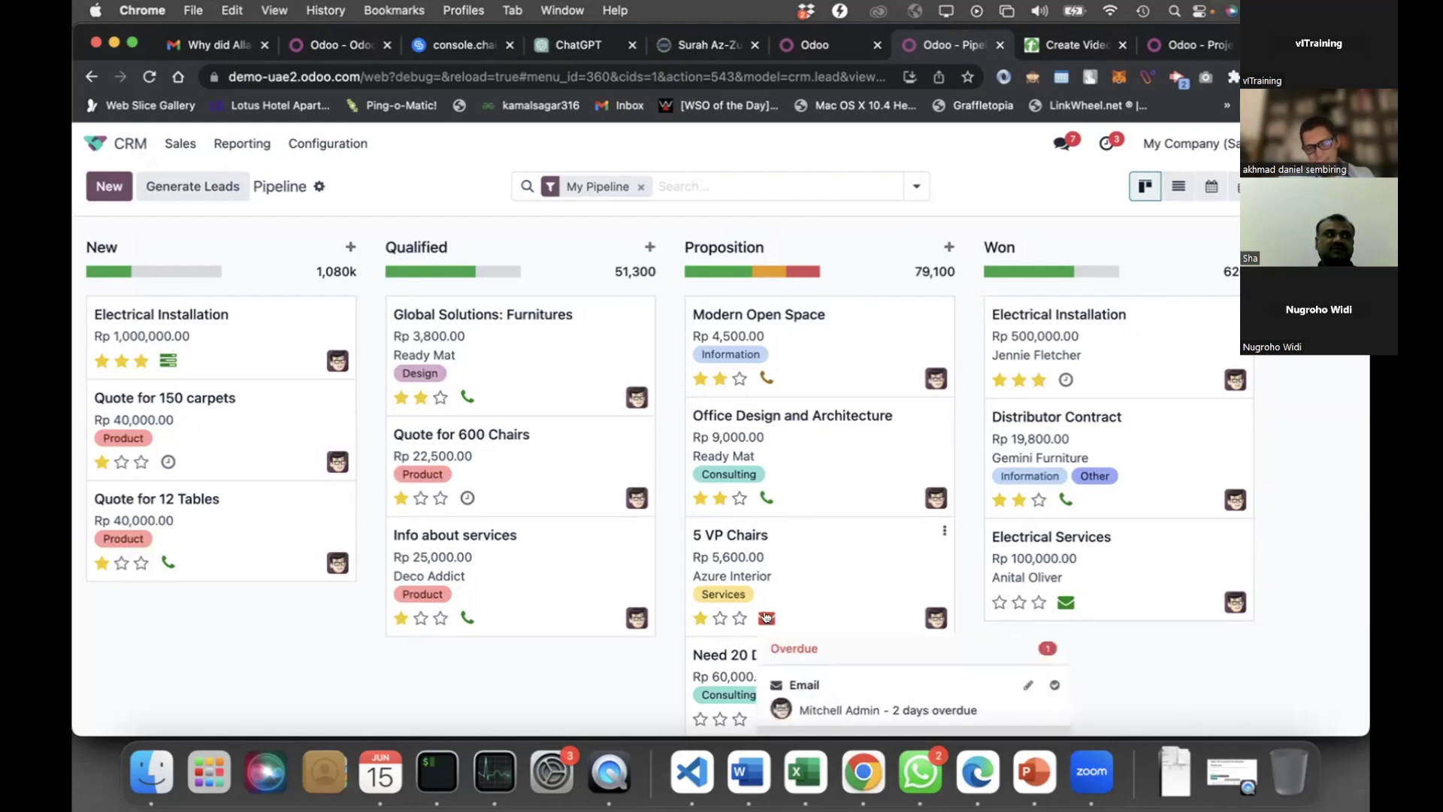
scroll(854, 611, down, 1)
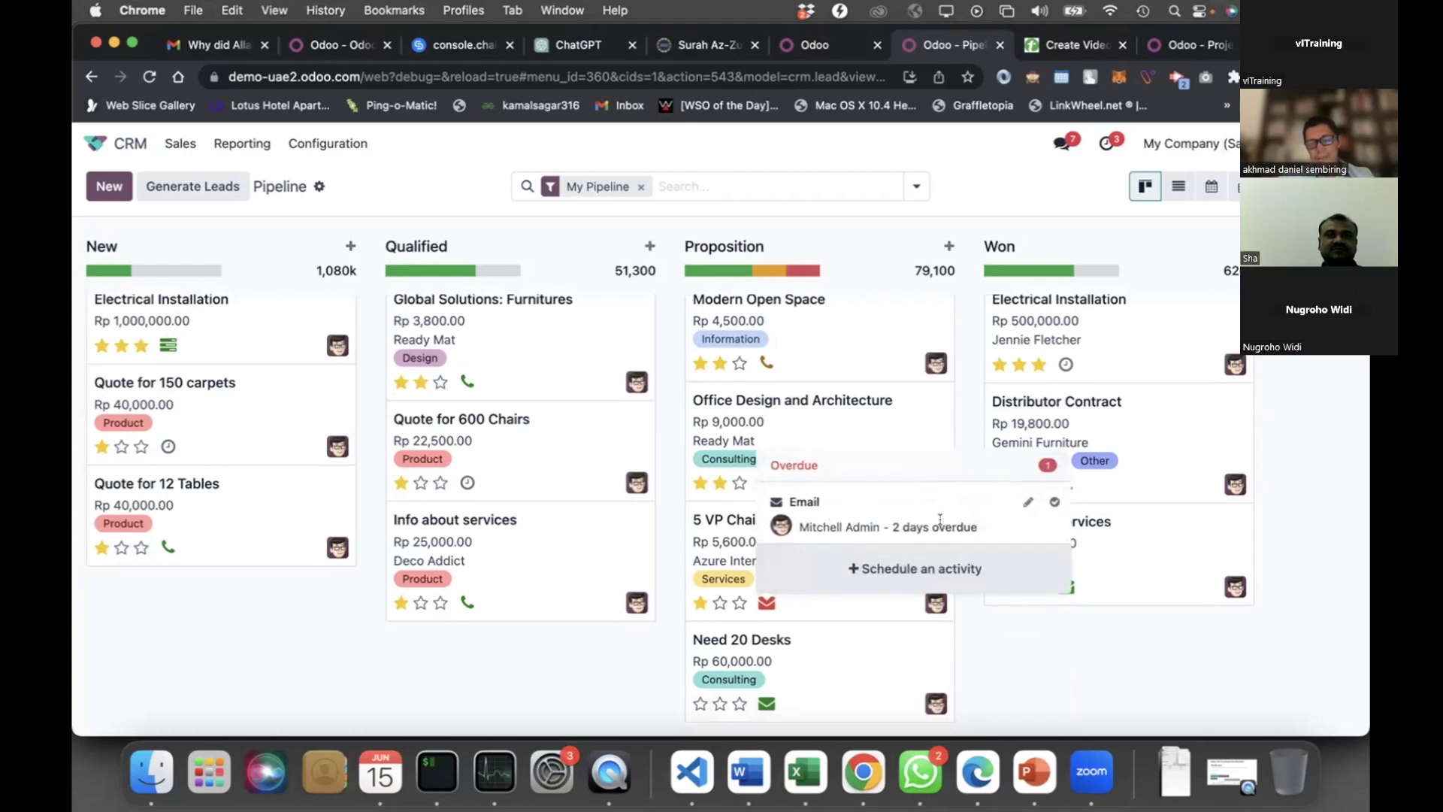
click(980, 678)
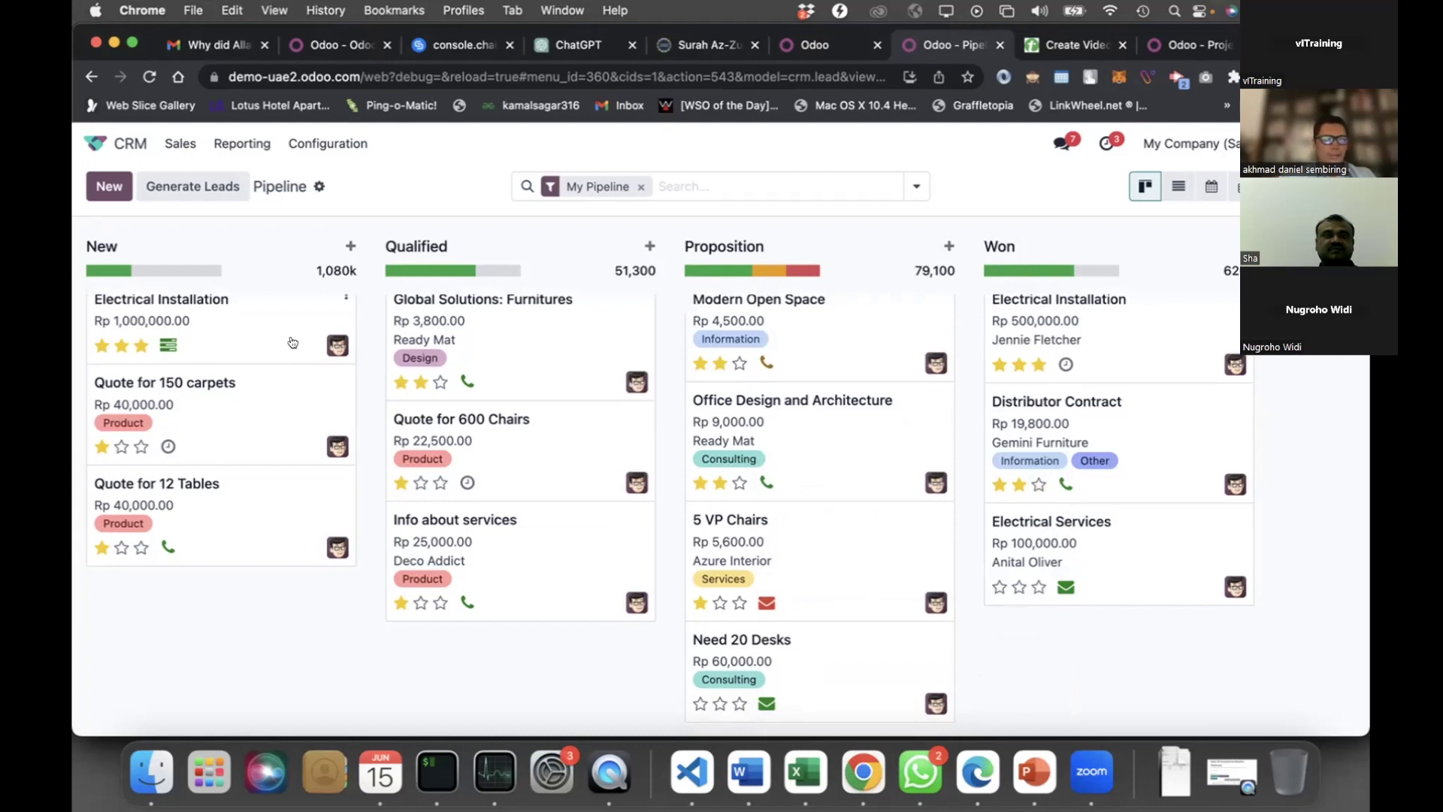
scroll(143, 497, up, 1)
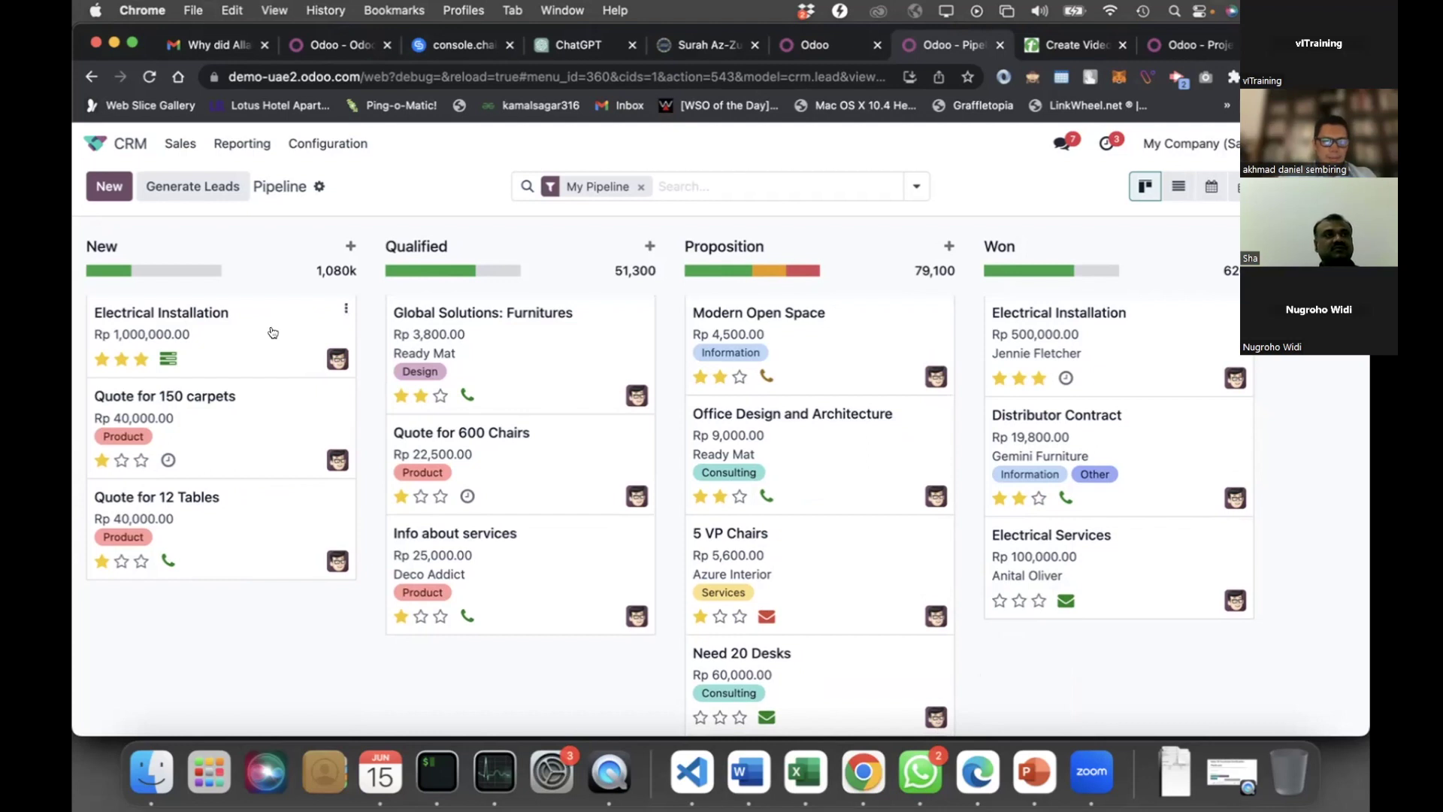
Drag the Electrical Installation card from New into the Qualified column
drag(273, 333, 536, 332)
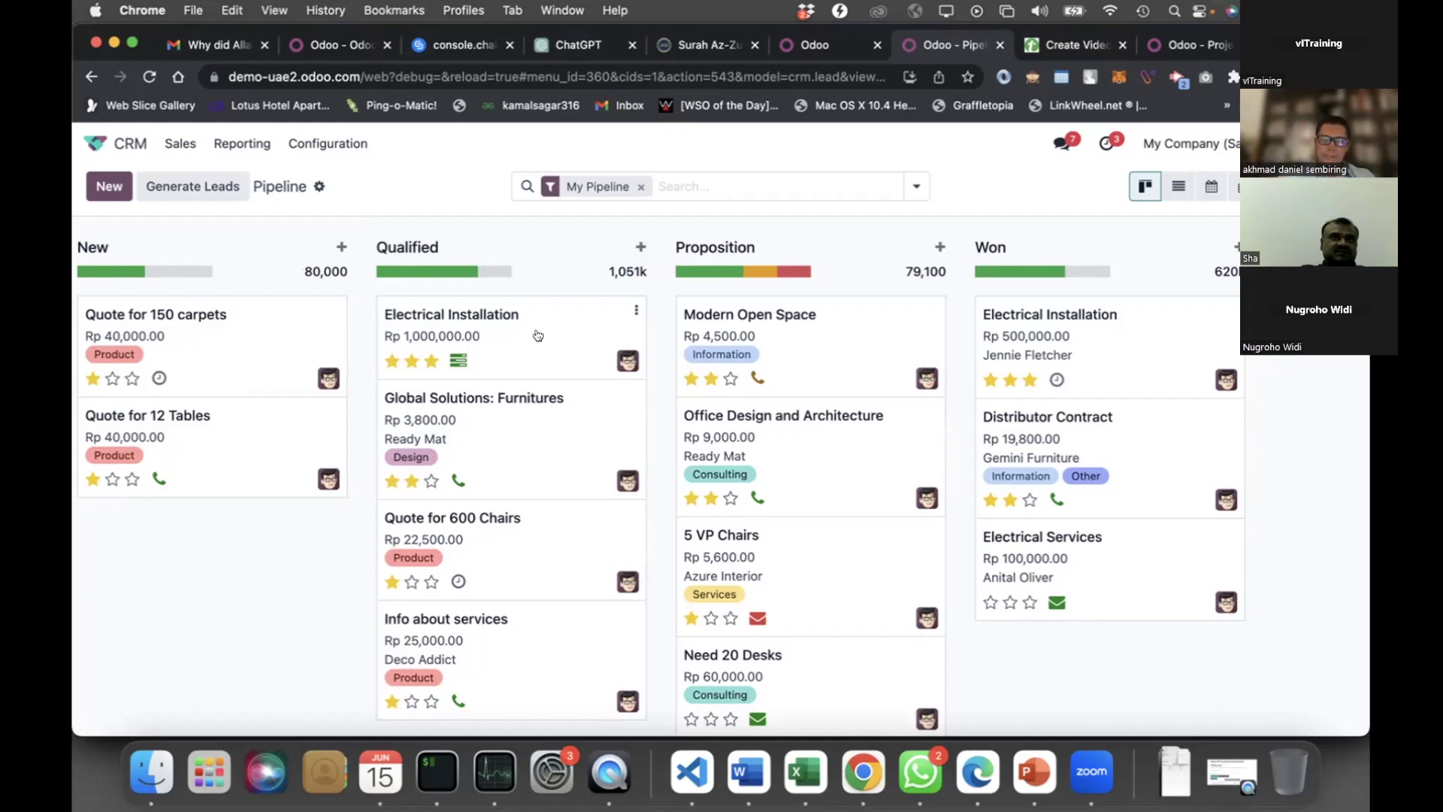
scroll(782, 286, right, 3)
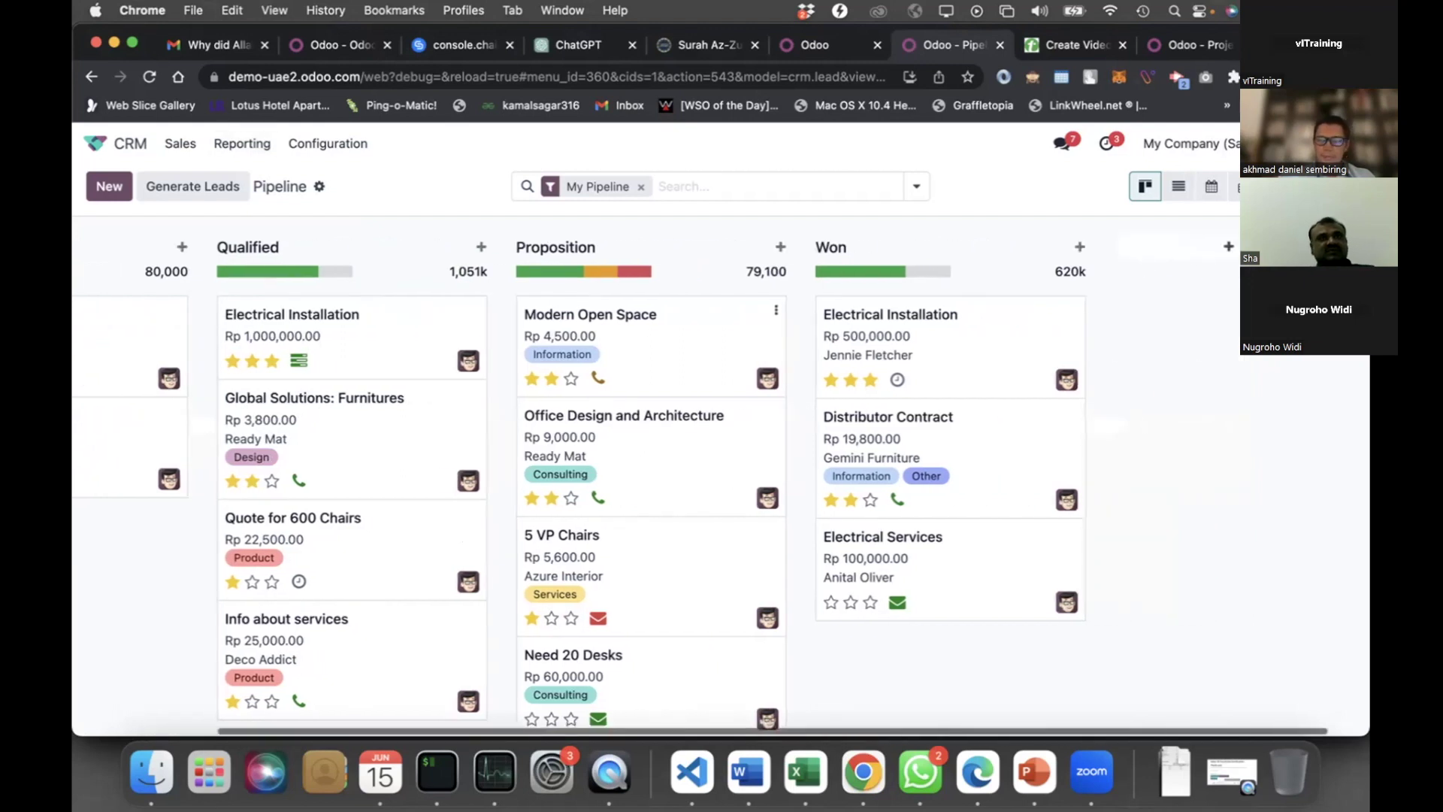
scroll(1227, 249, right, 1)
scroll(1225, 244, right, 1)
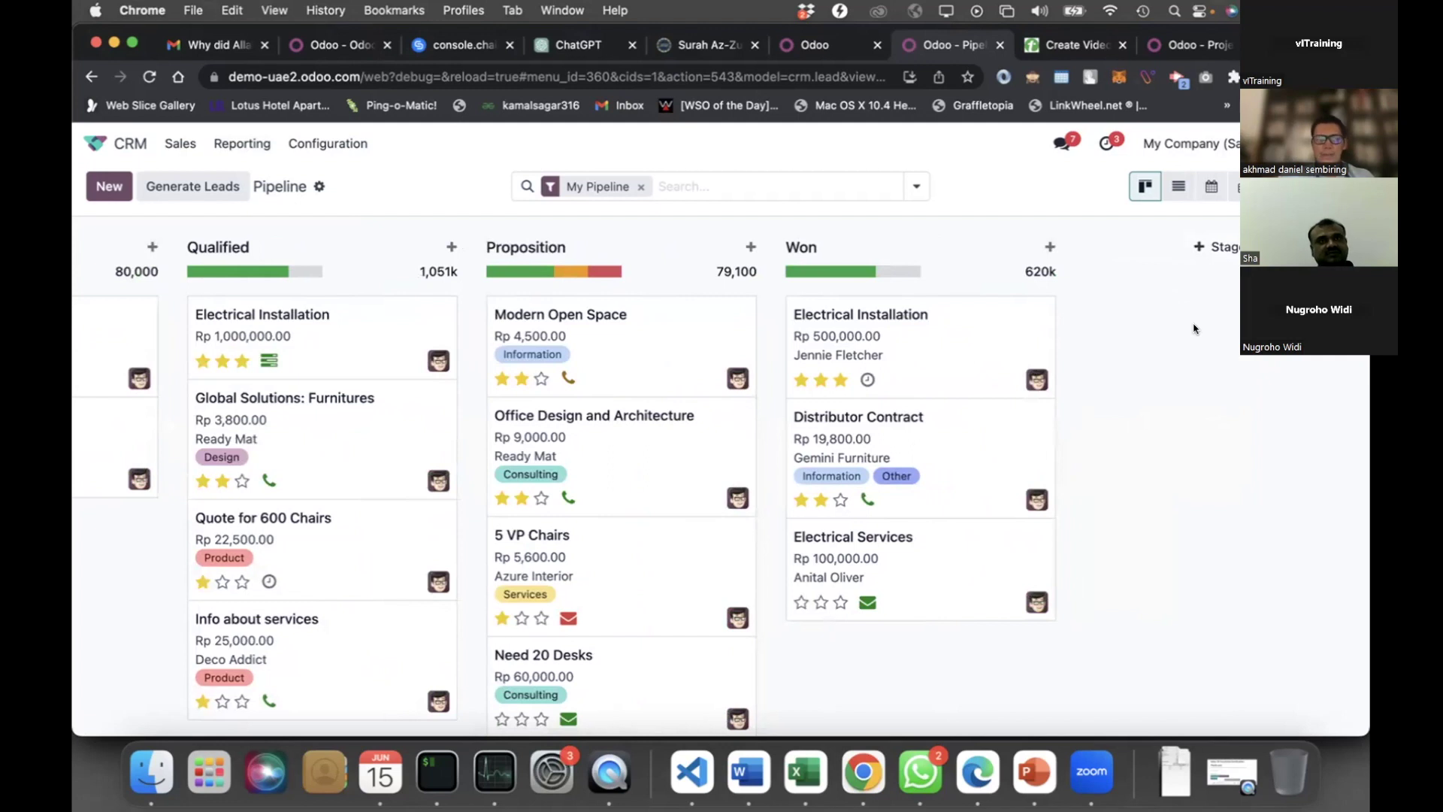
scroll(619, 247, left, 4)
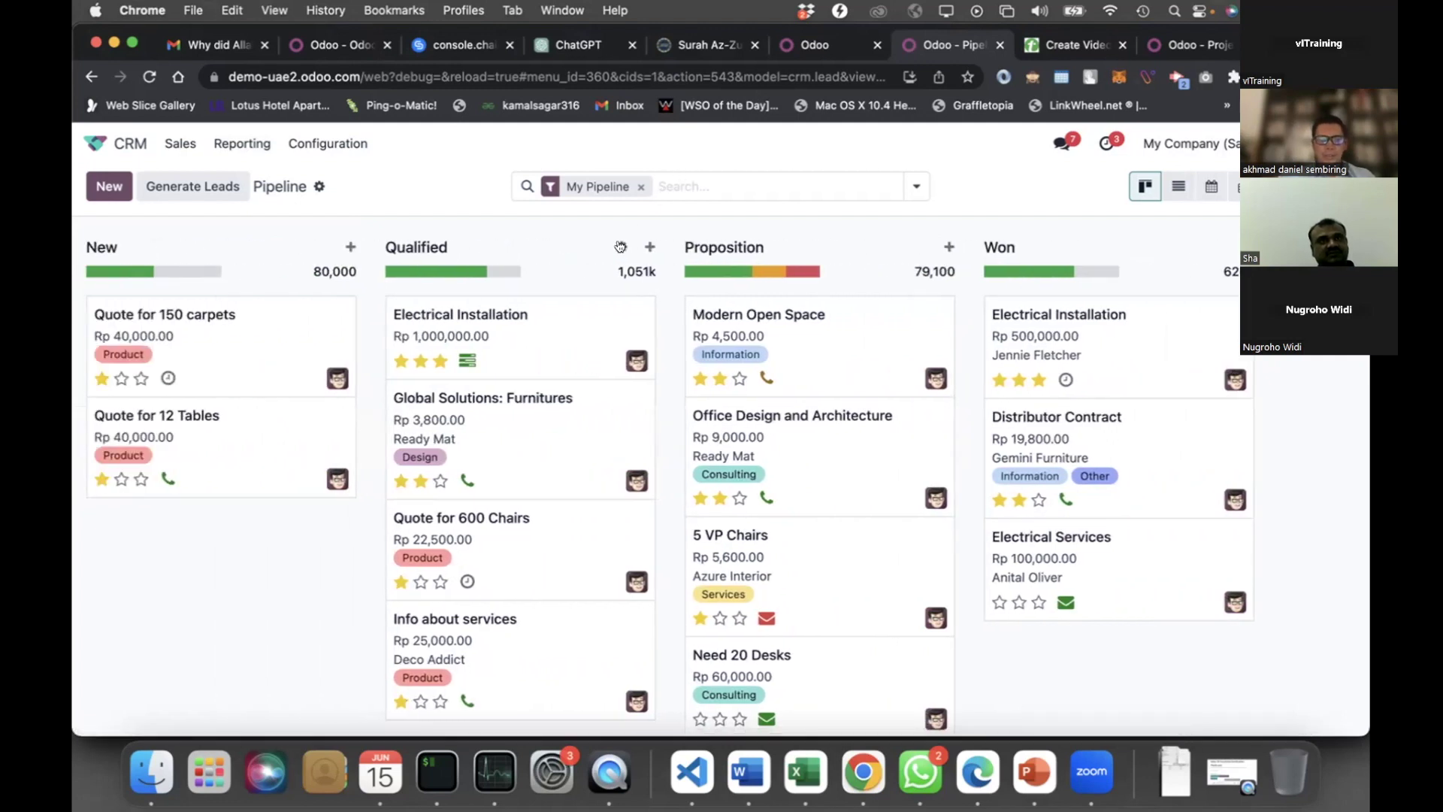
click(620, 247)
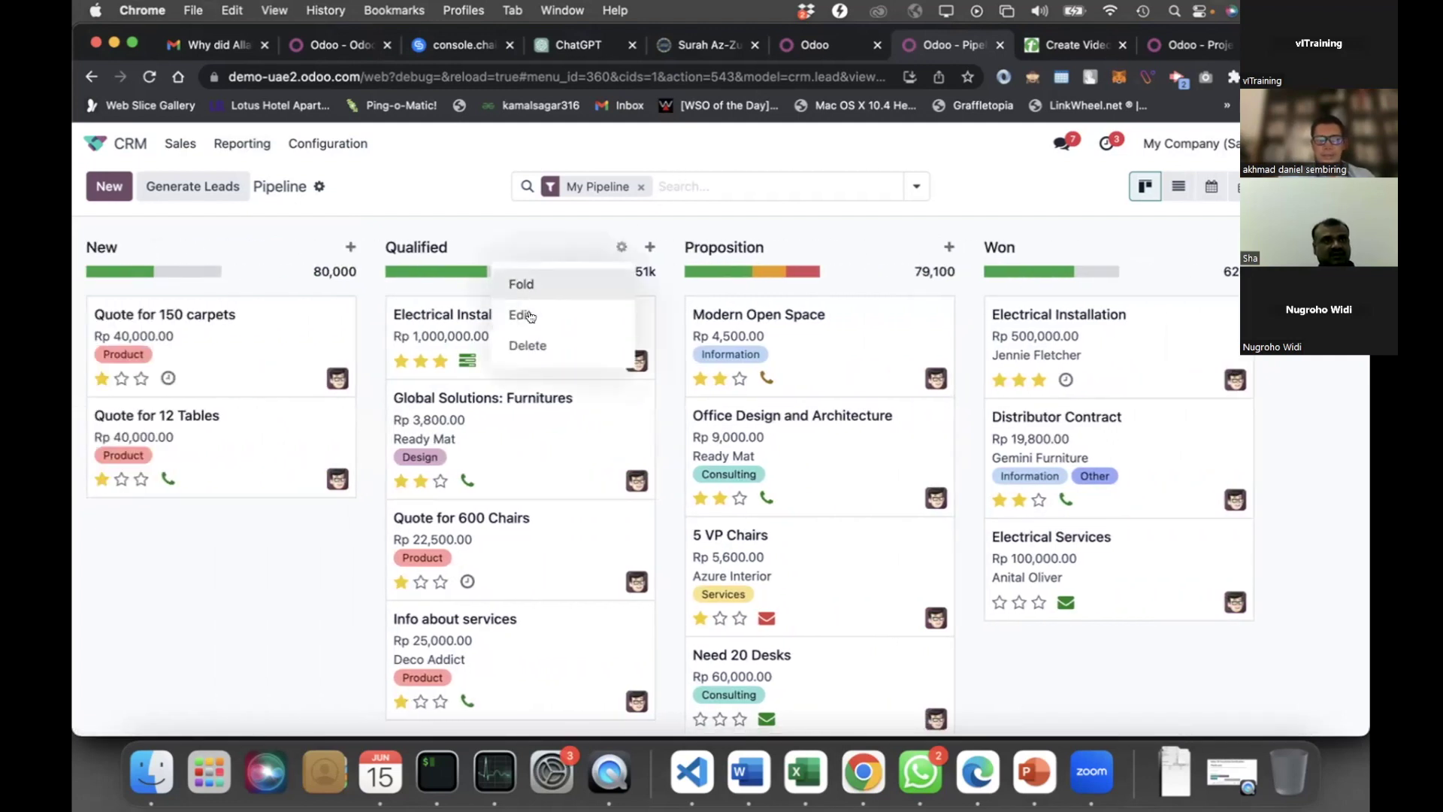
click(619, 247)
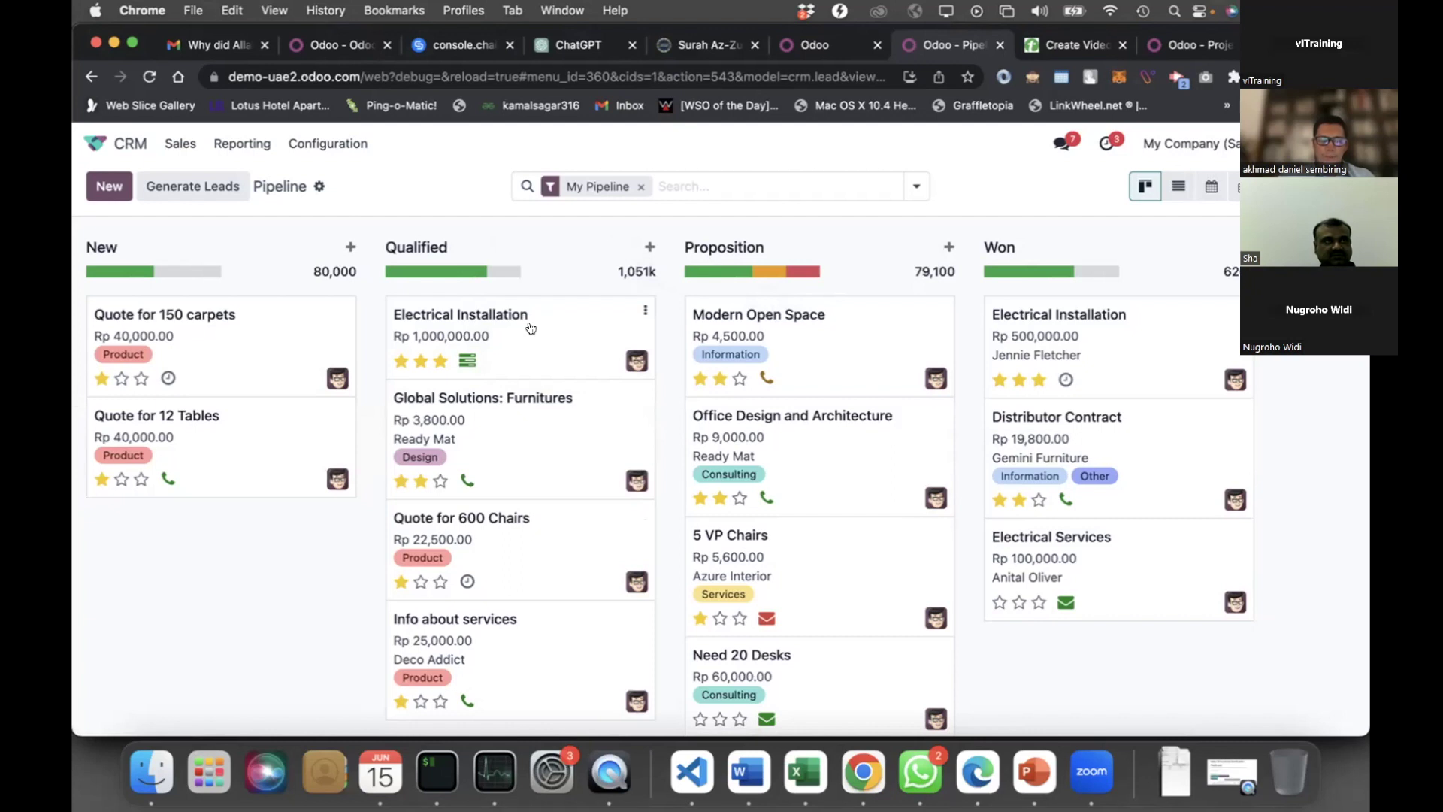
Drag the Electrical Installation card from Qualified to the top of Proposition
drag(700, 315, 810, 321)
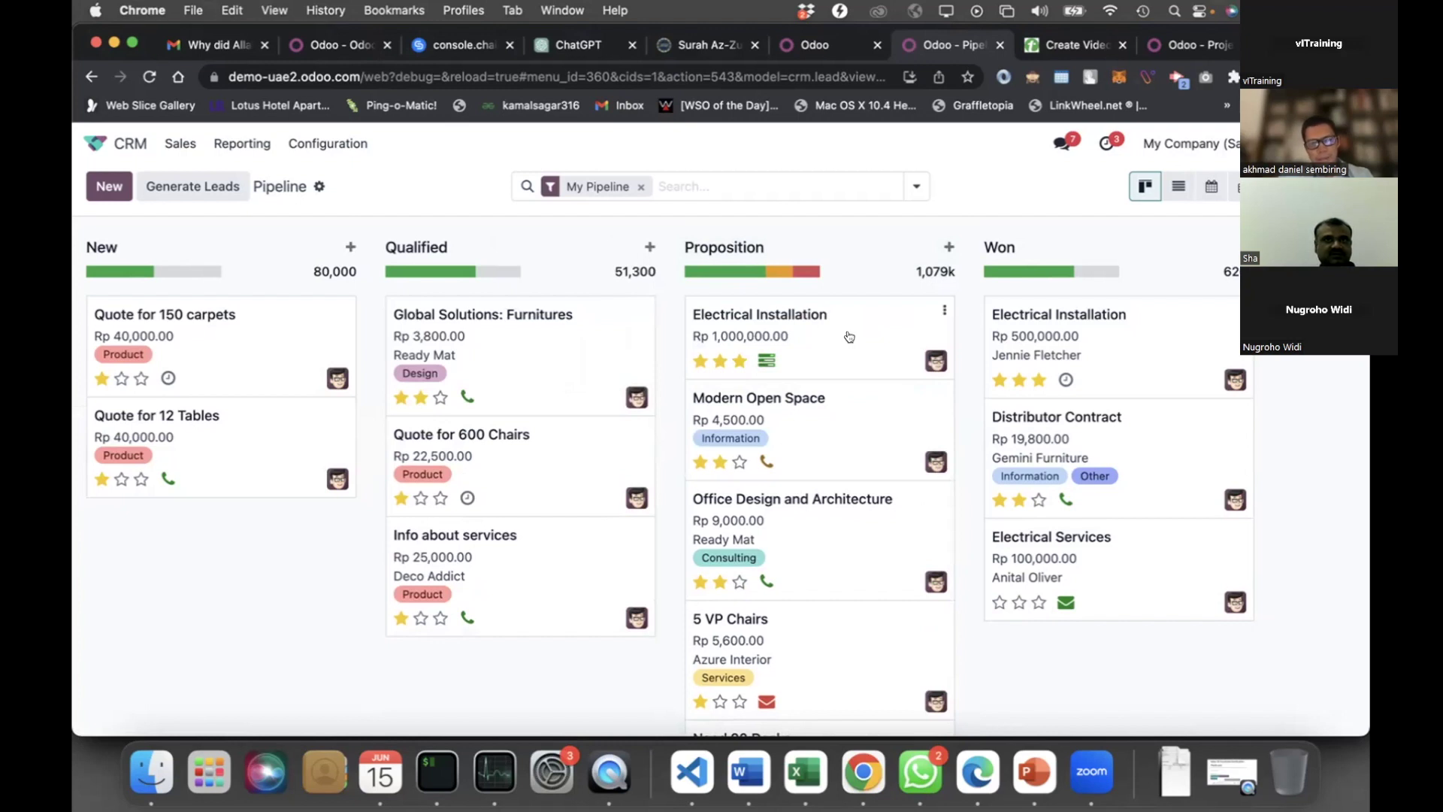
Open the Electrical Installation lead and pick a customer from the Customer dropdown
click(850, 337)
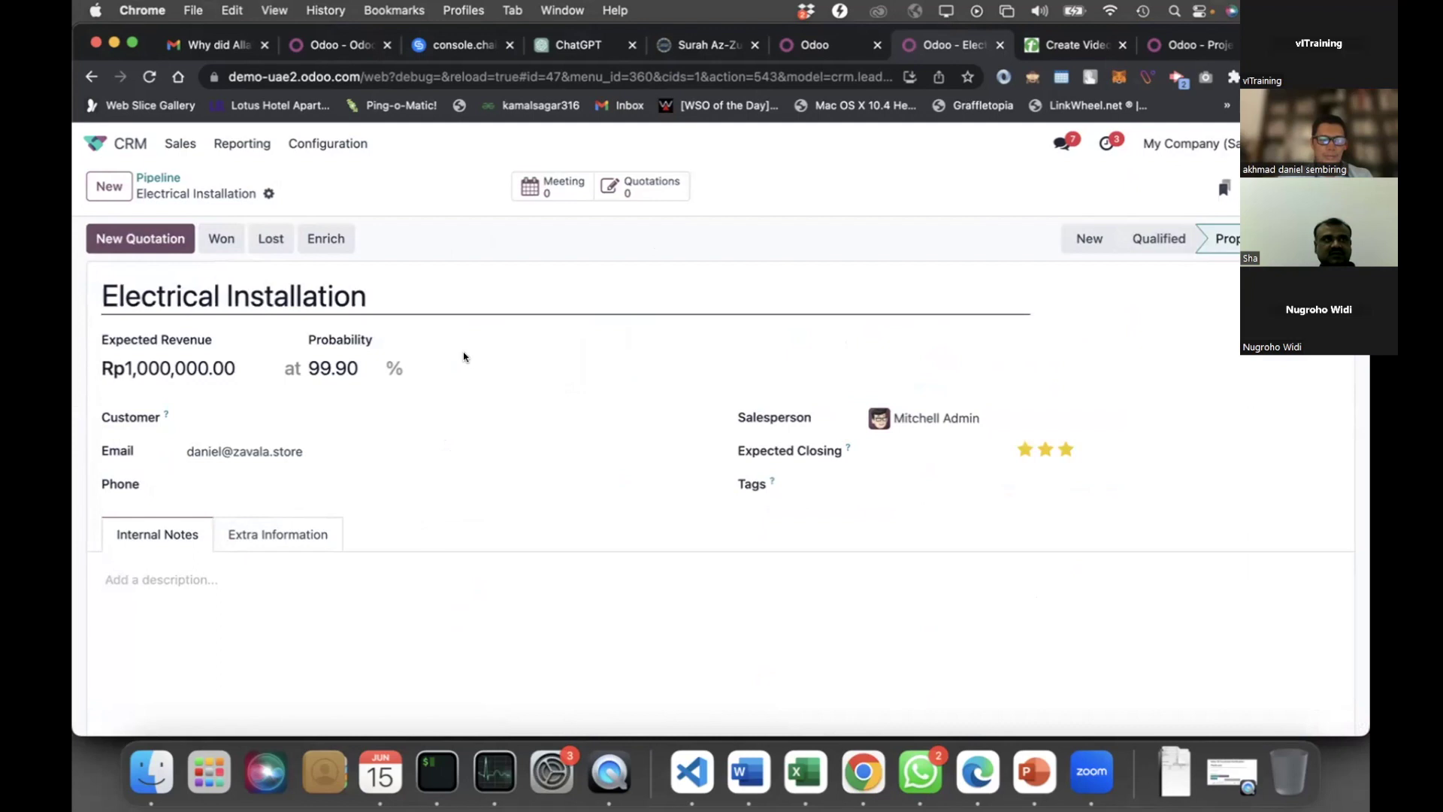
click(284, 413)
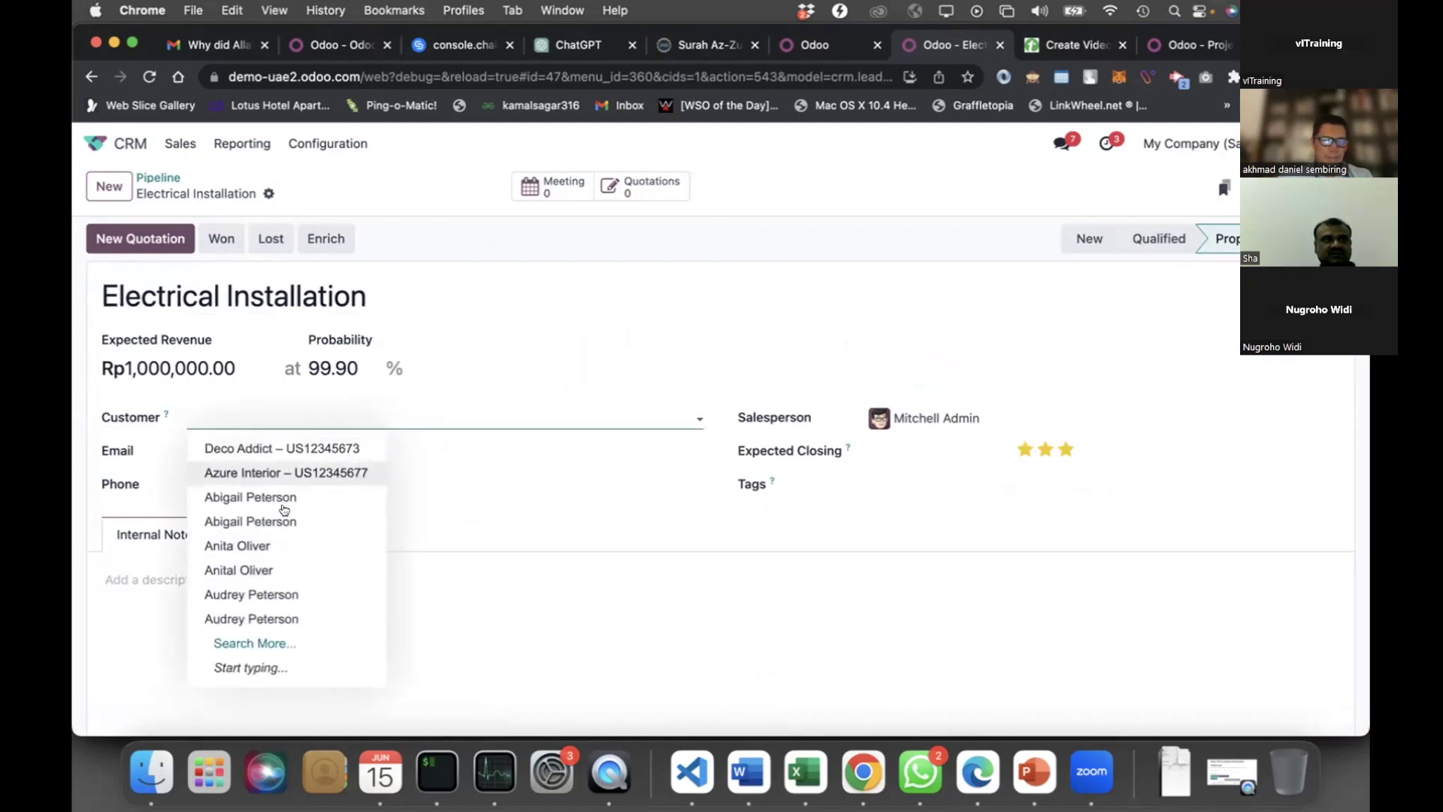
click(262, 547)
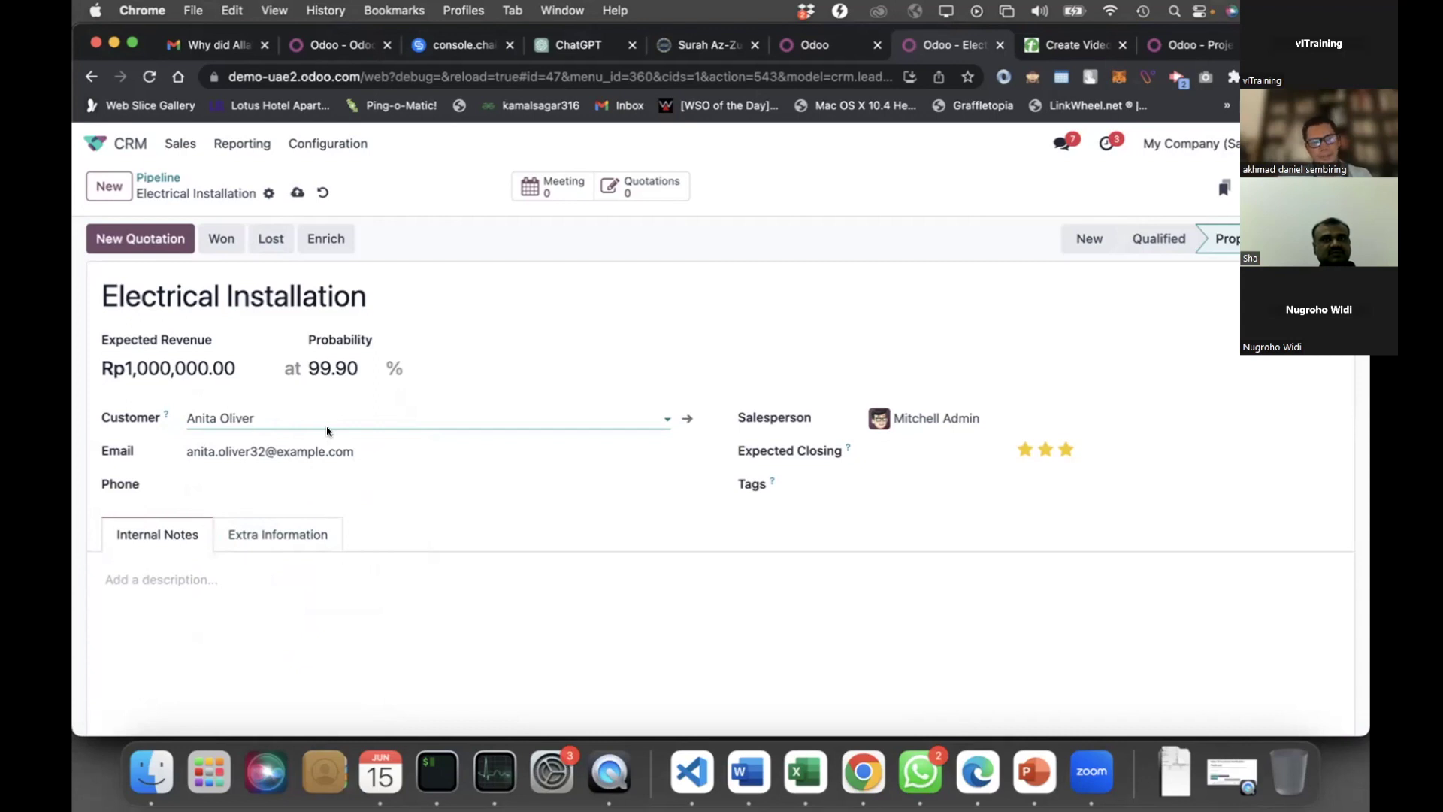
click(149, 240)
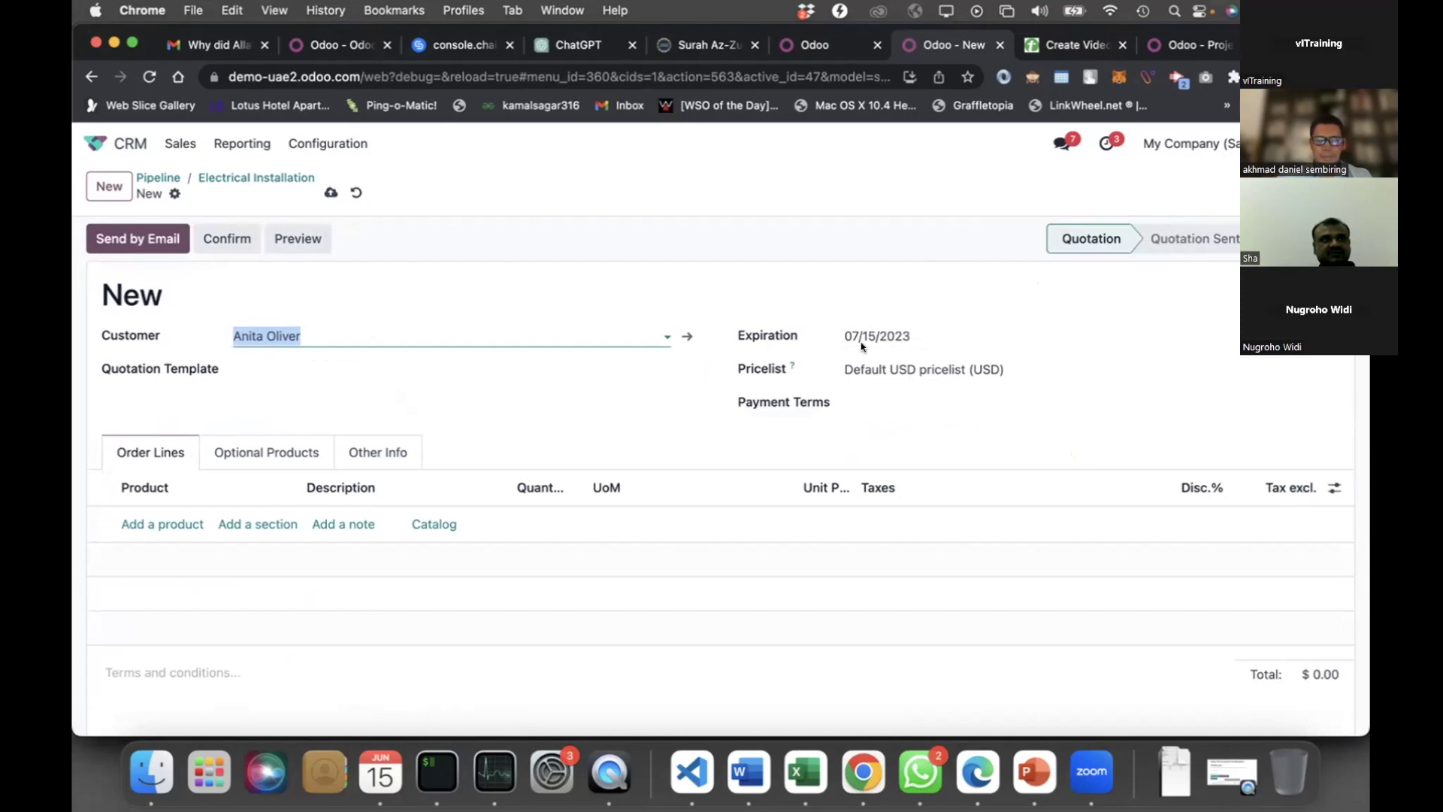
Set the new quotation's payment terms to 15 Days
click(917, 398)
click(895, 460)
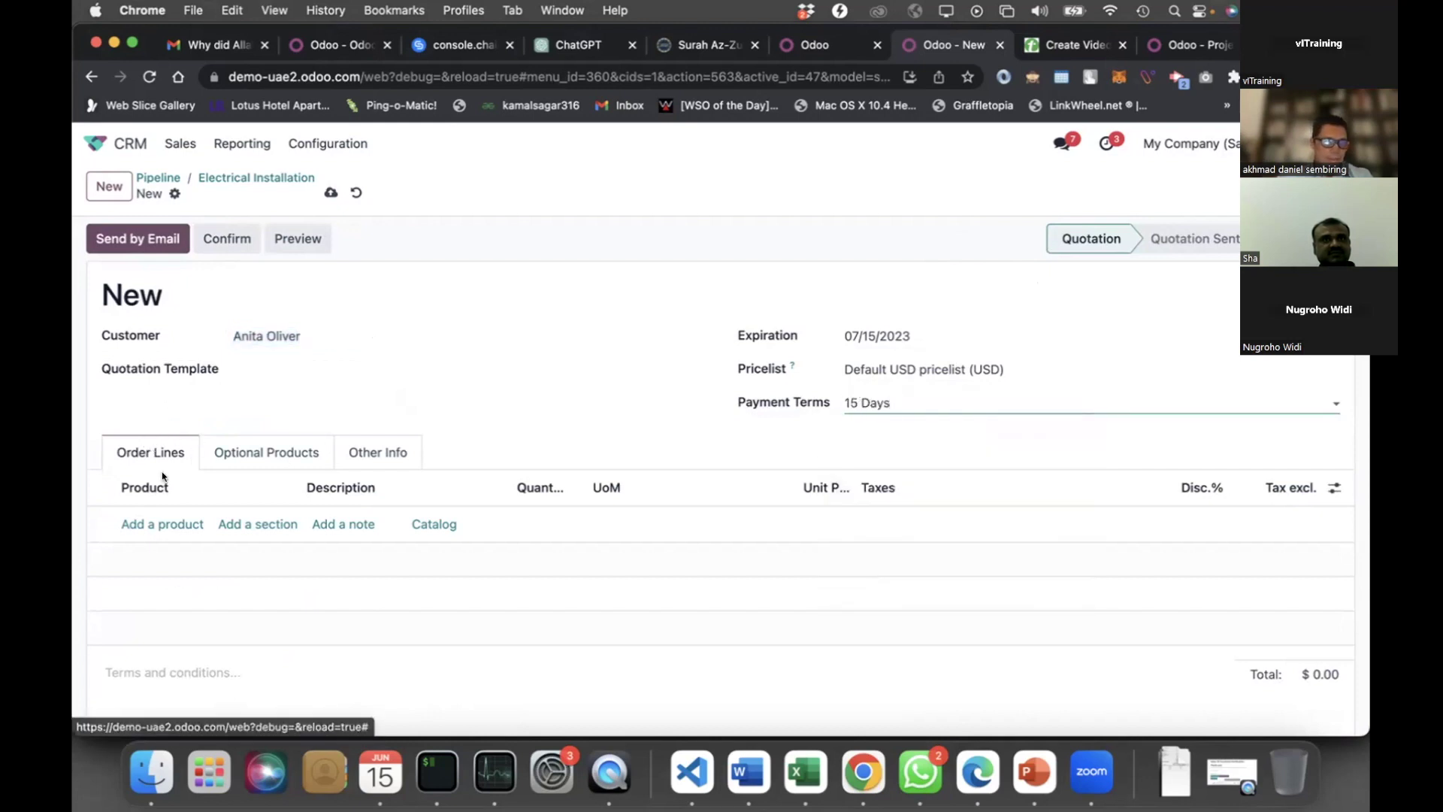
Add an empty order line and try searching for its product
click(163, 524)
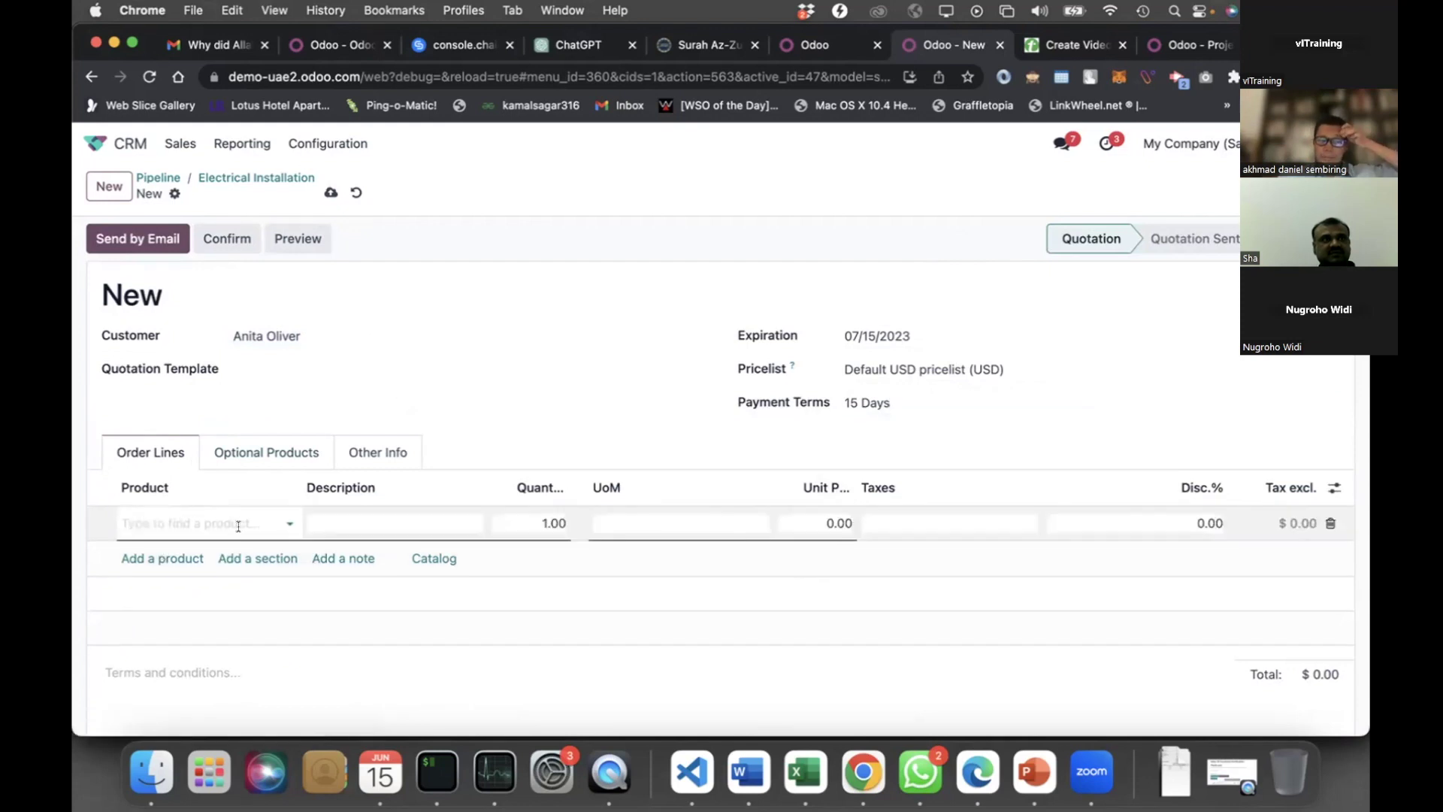
click(272, 519)
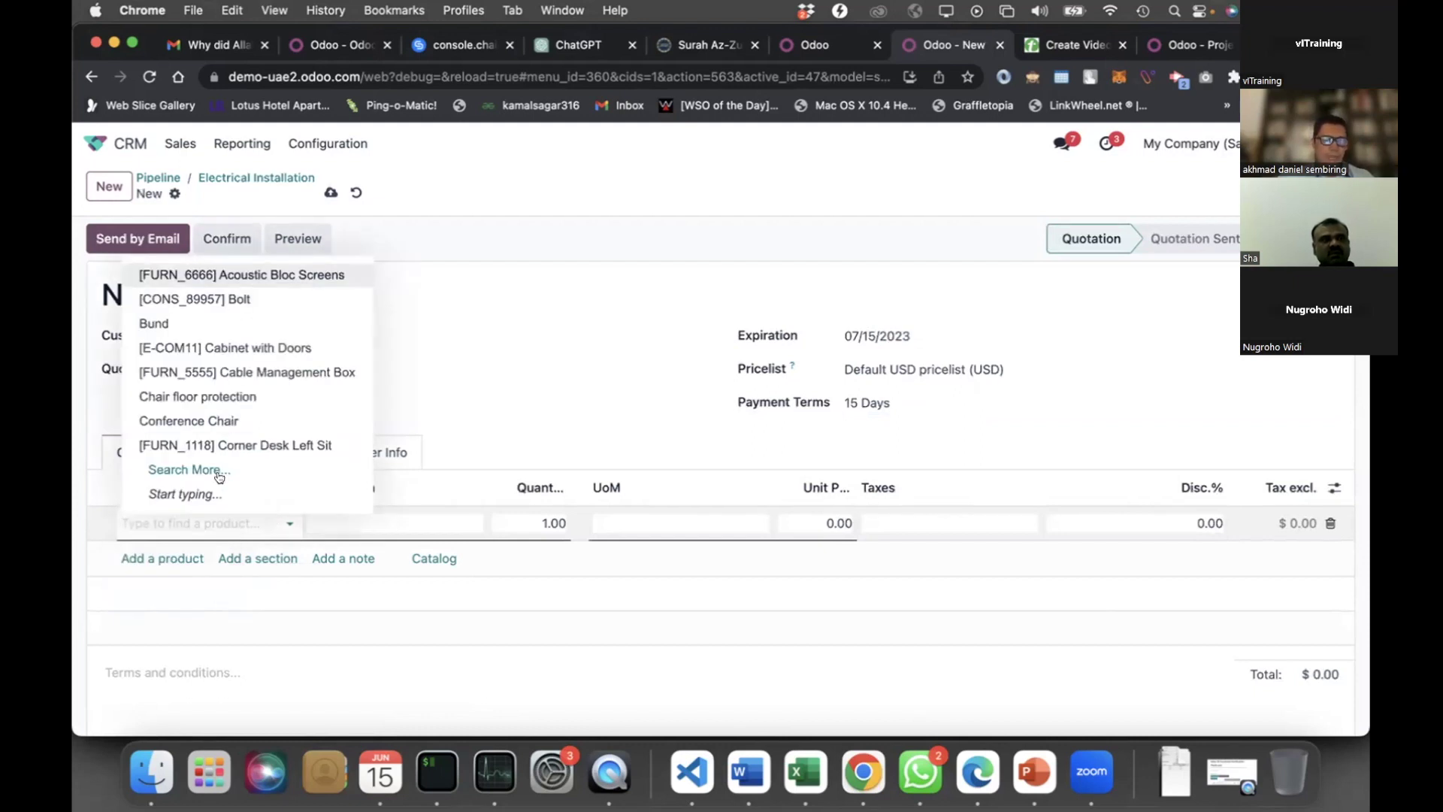
click(197, 525)
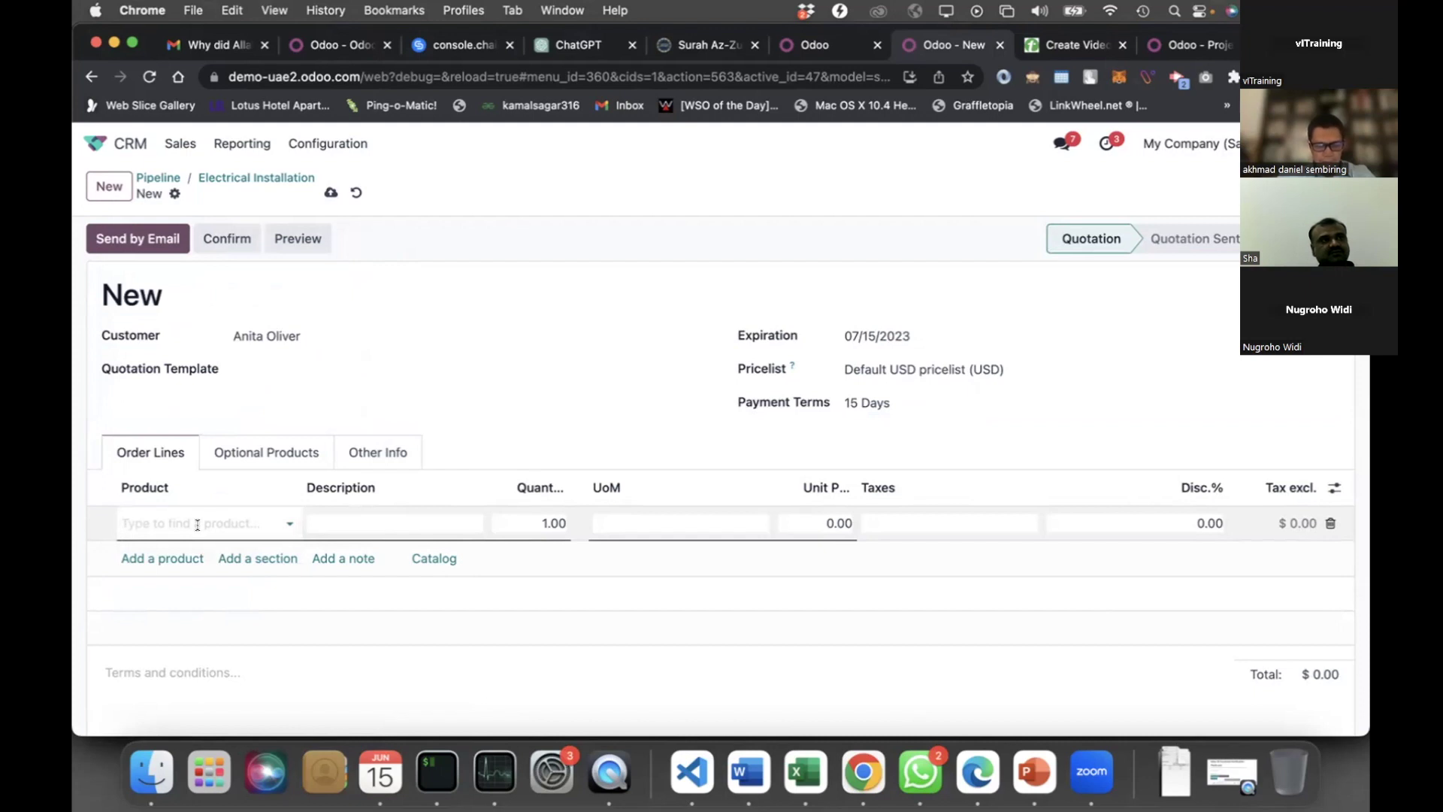
text(ab)
key(BackSpace)
key(BackSpace)
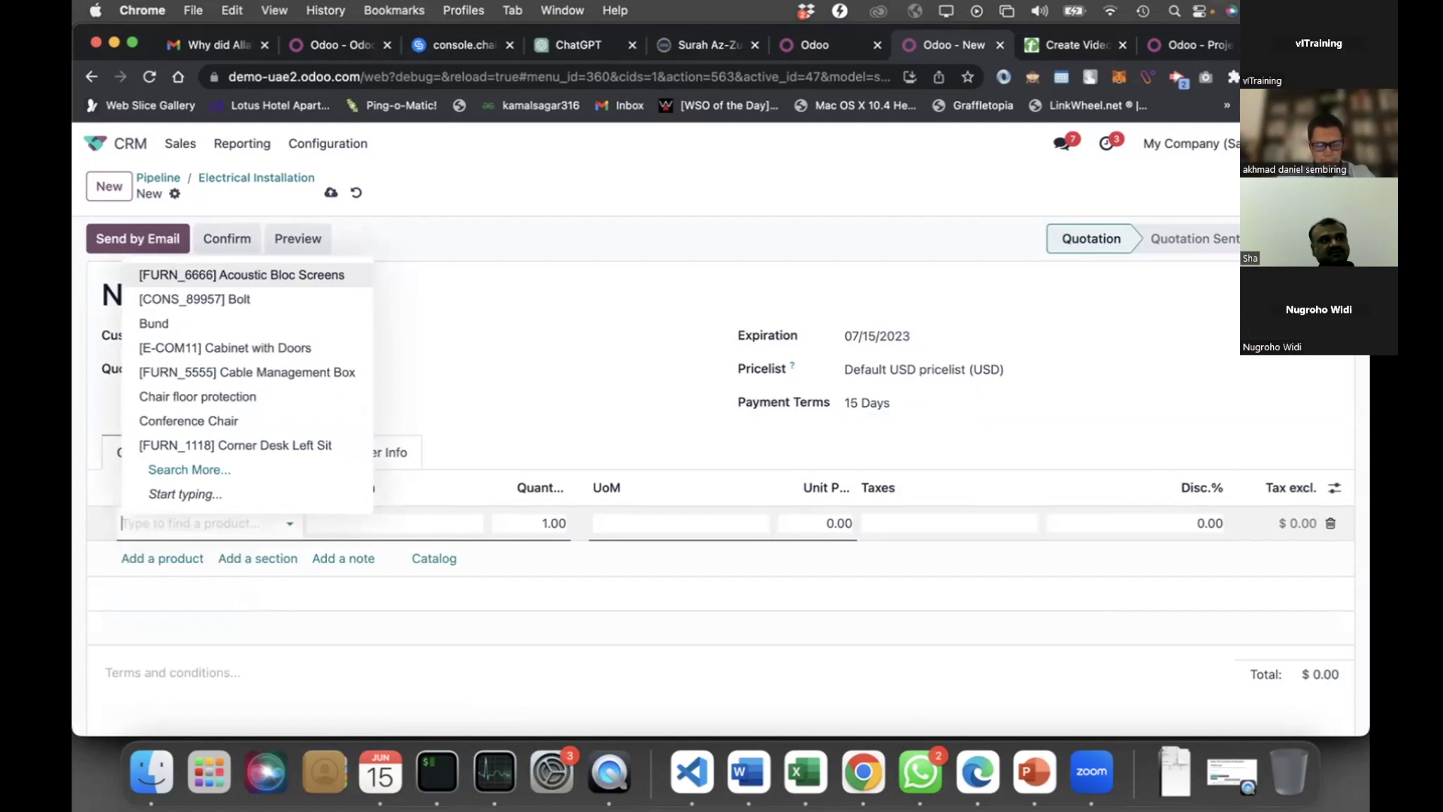
text(ins)
key(BackSpace)
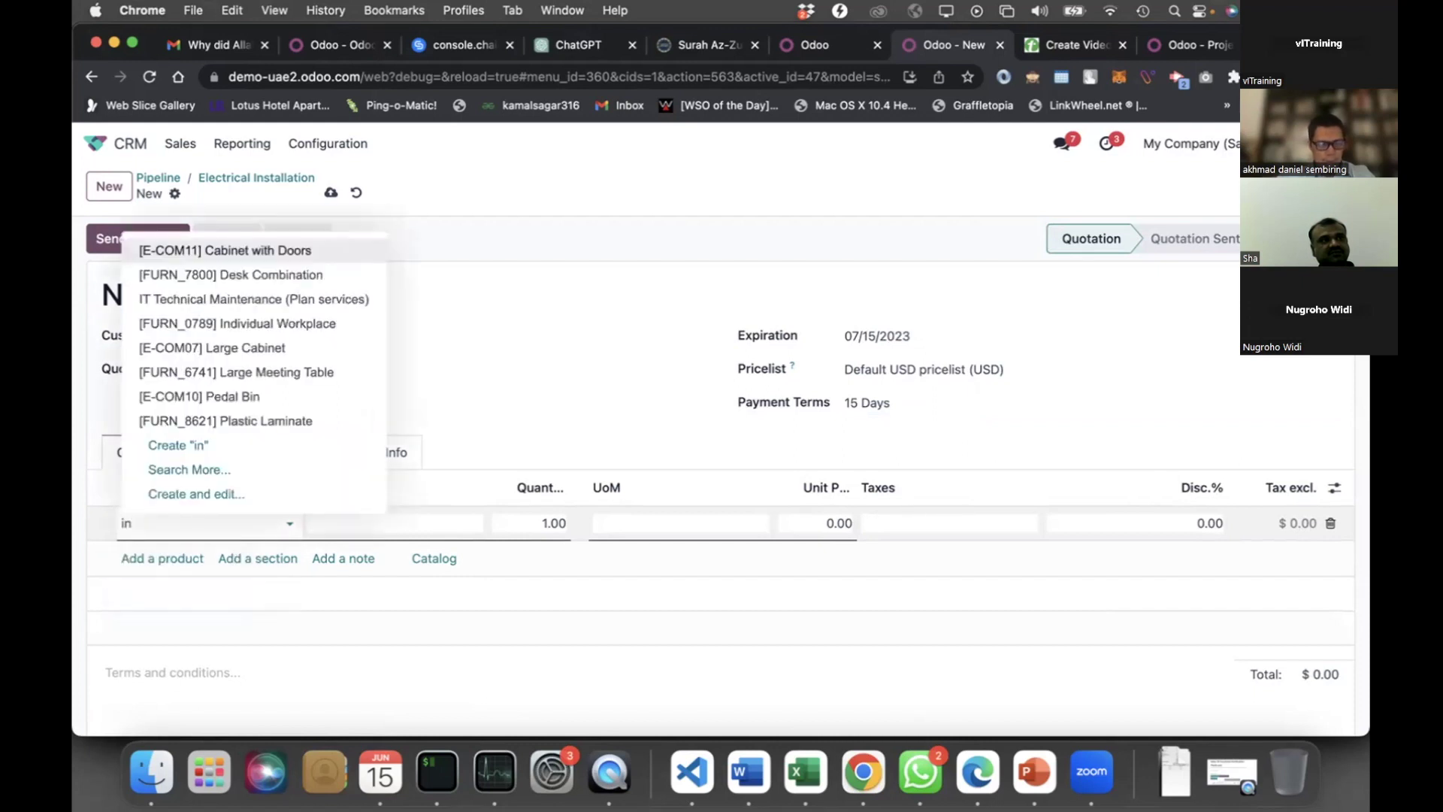
key(BackSpace)
key(BackSpace)
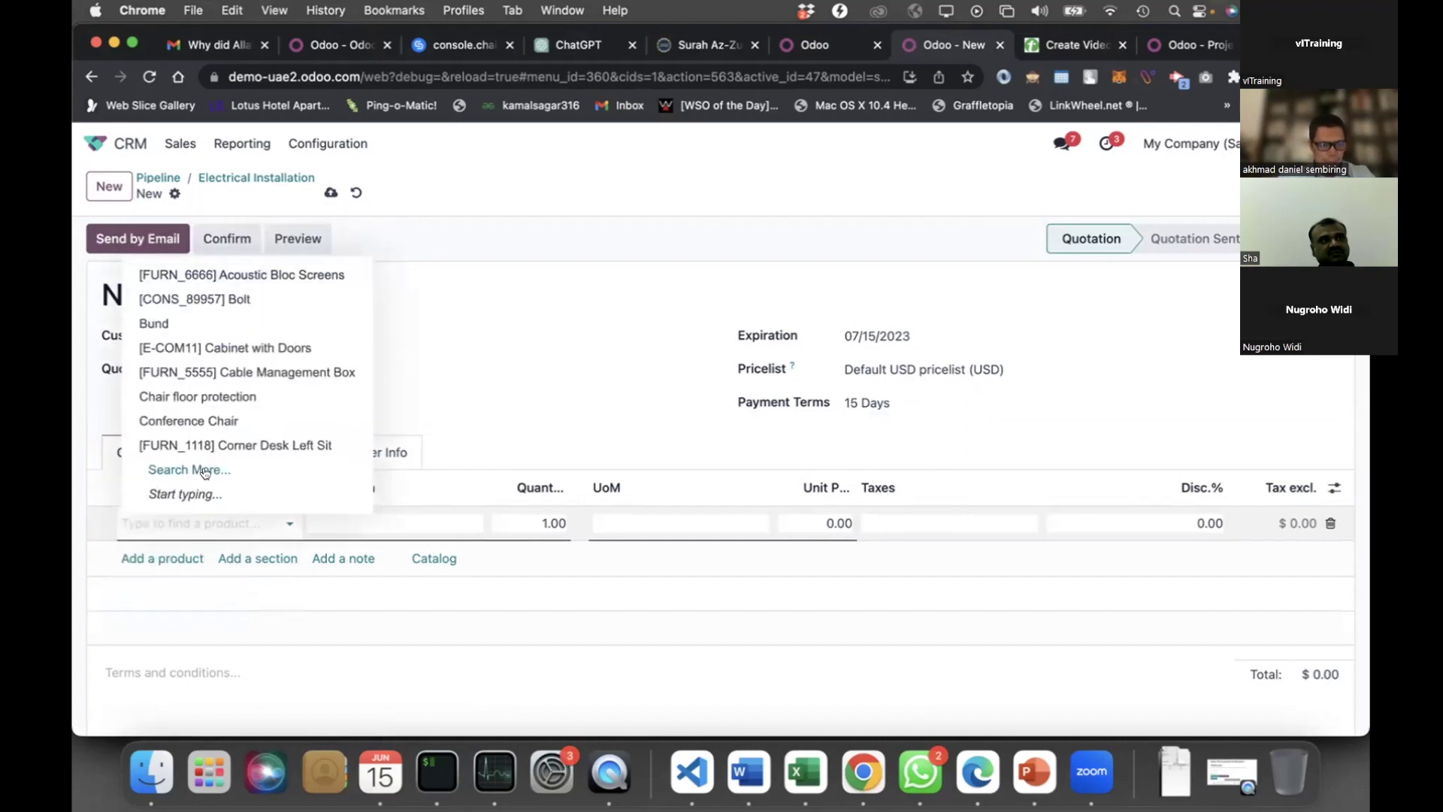
key(Escape)
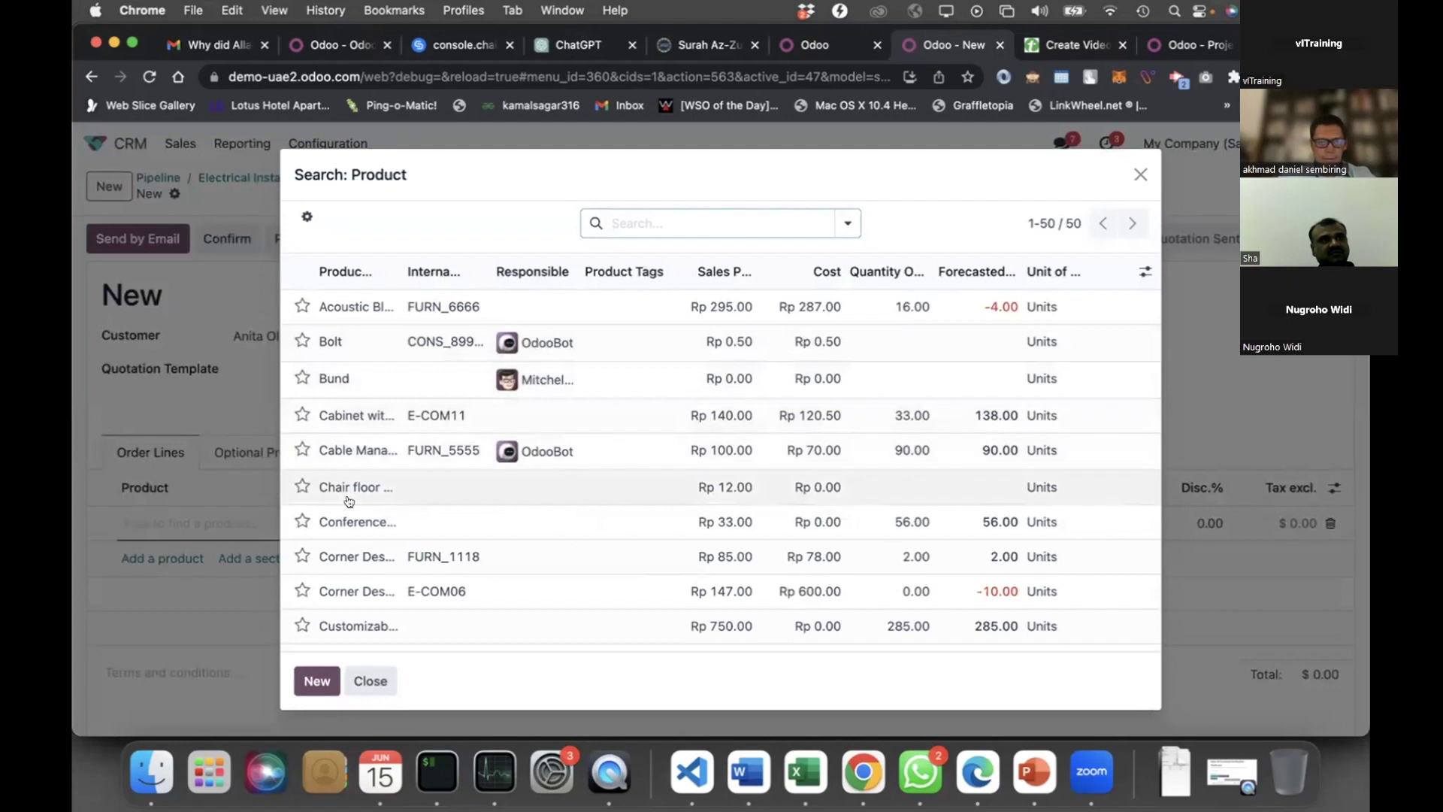
Choose Electrical Projects as the order line's product from the product list
scroll(349, 501, down, 10)
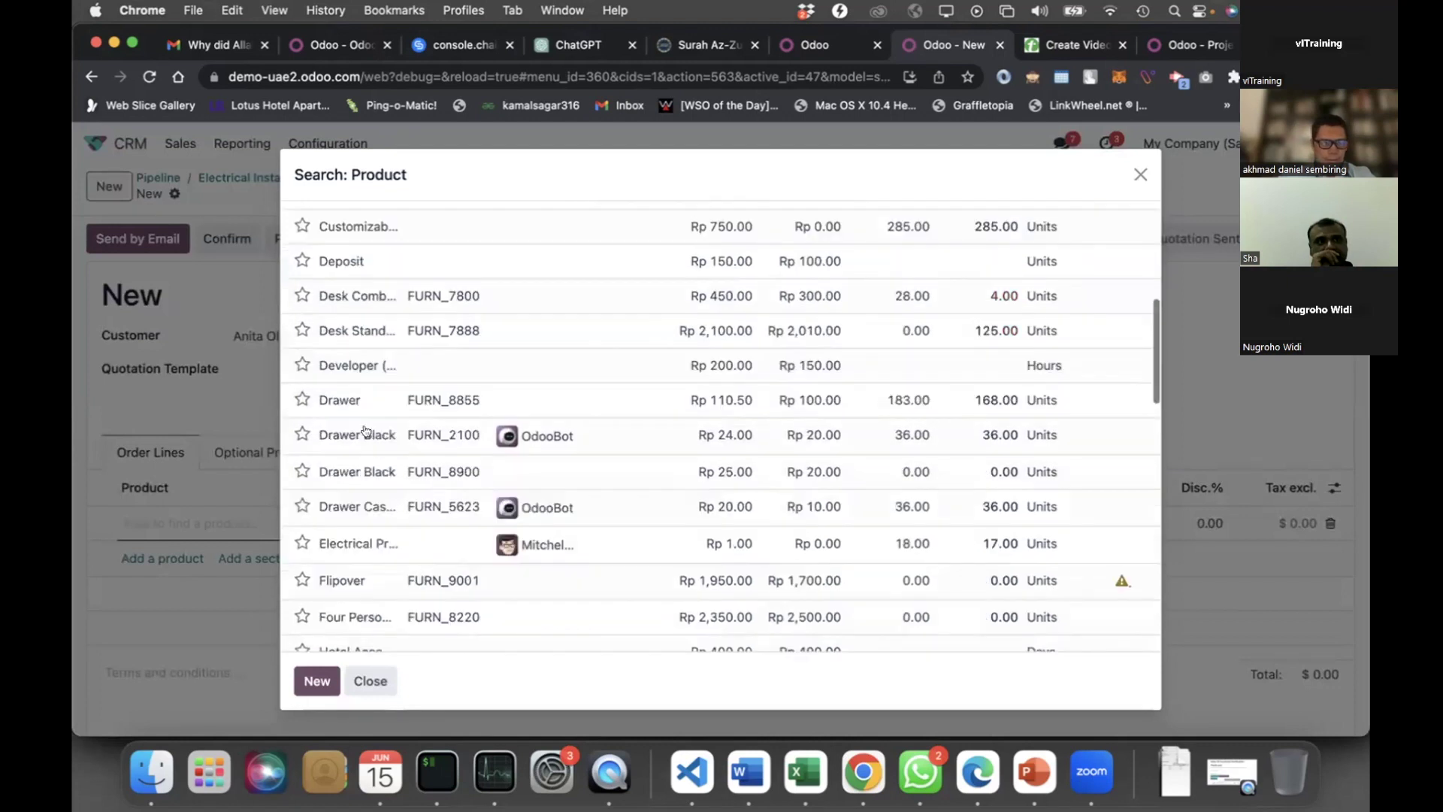
scroll(364, 430, down, 8)
scroll(376, 425, up, 4)
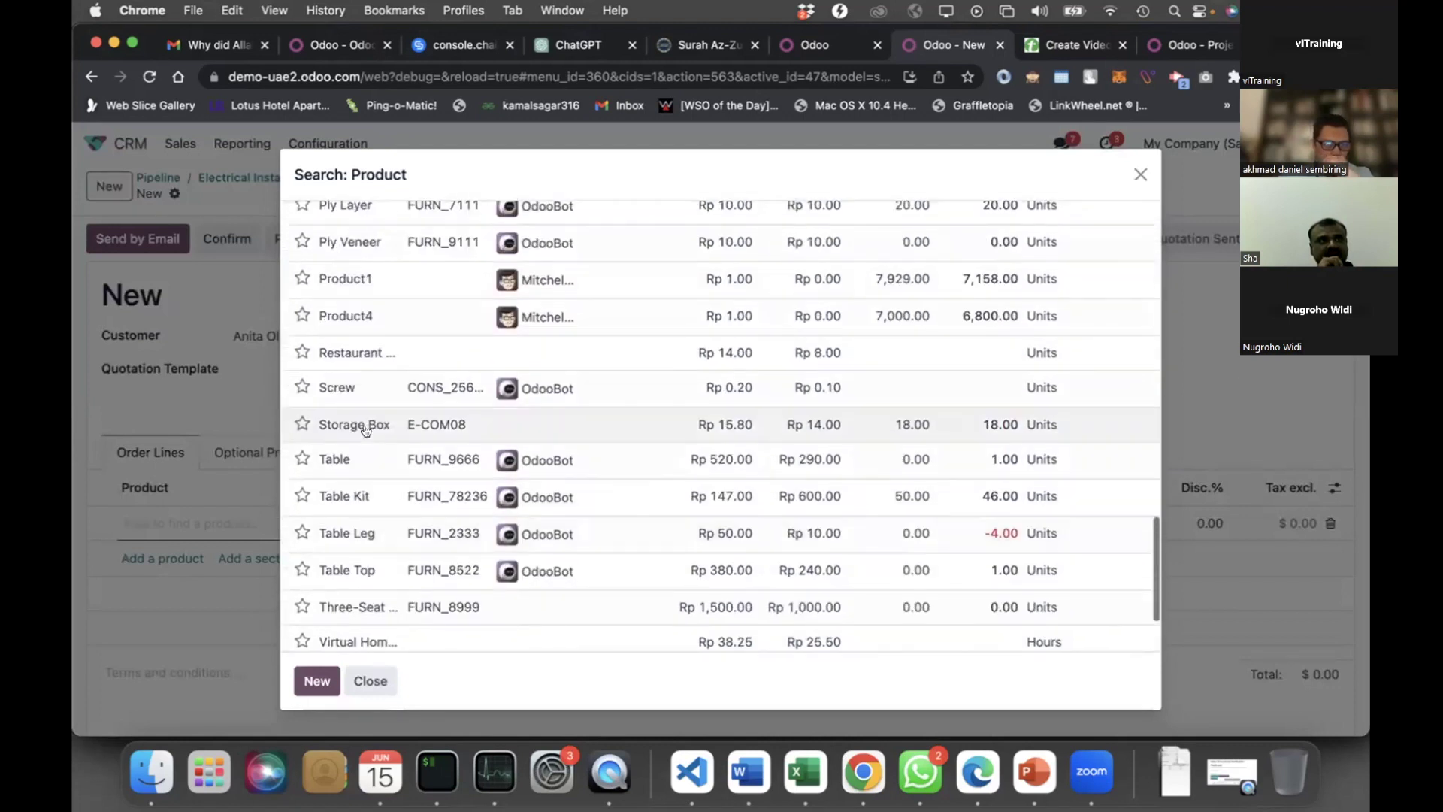
scroll(661, 242, up, 3)
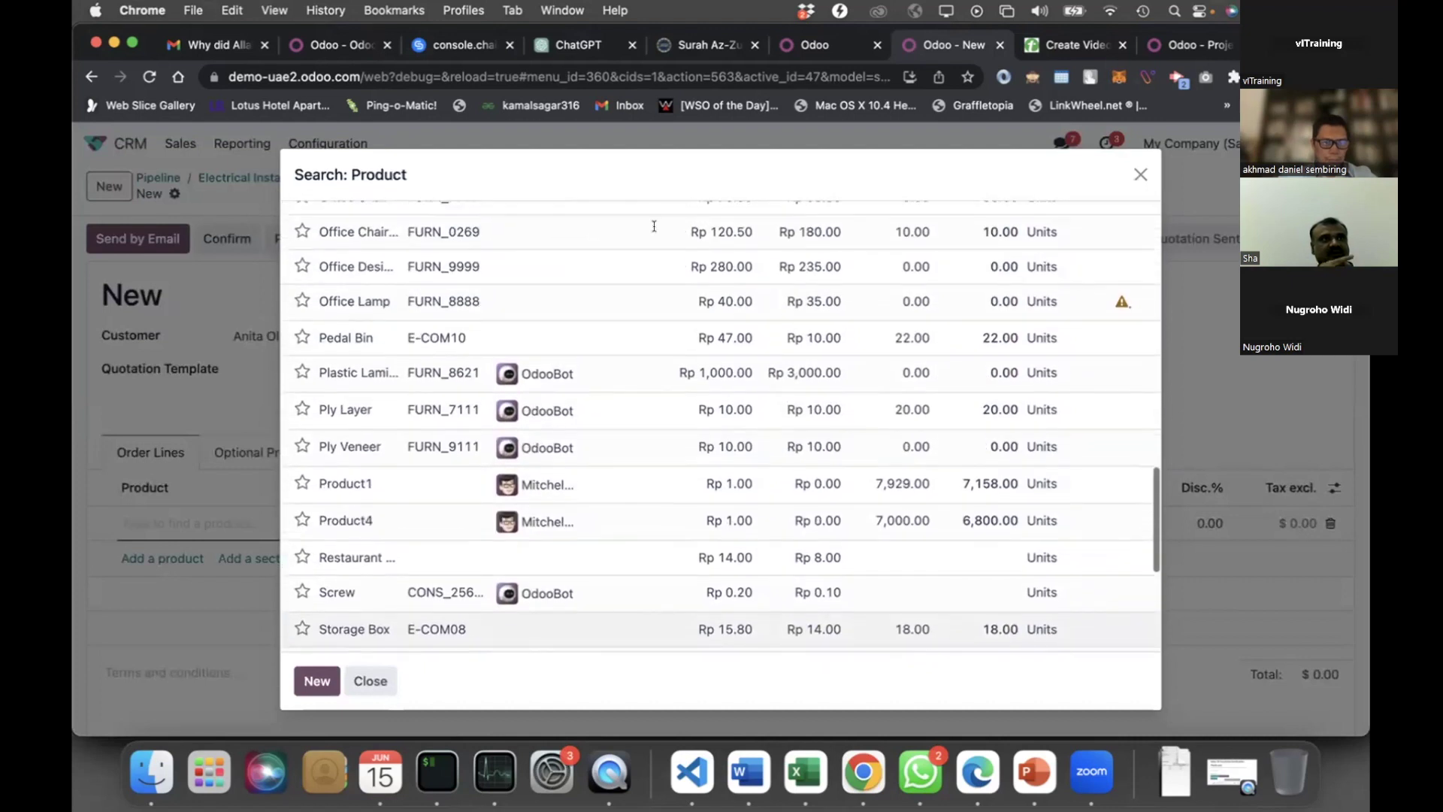
scroll(429, 467, up, 15)
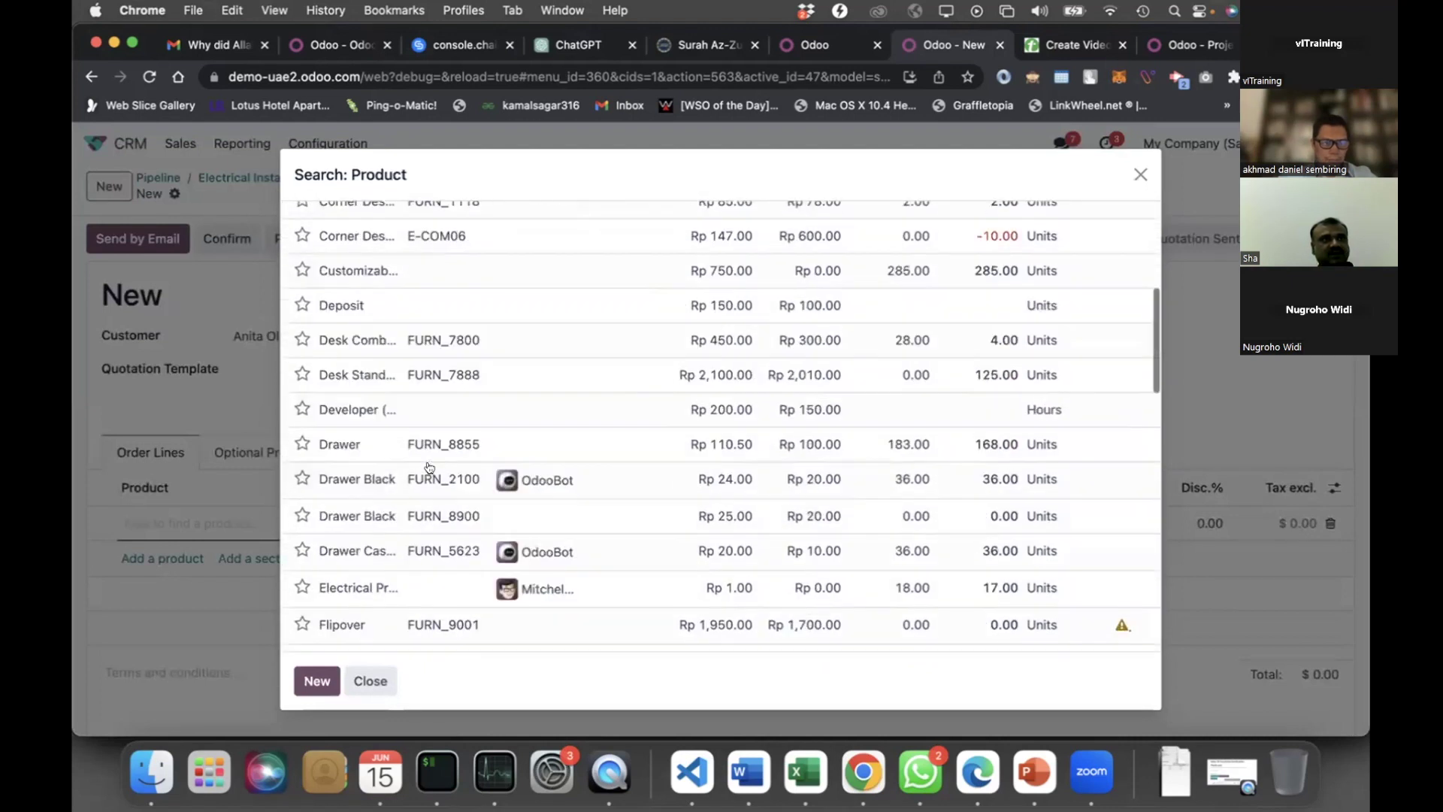
scroll(429, 467, down, 3)
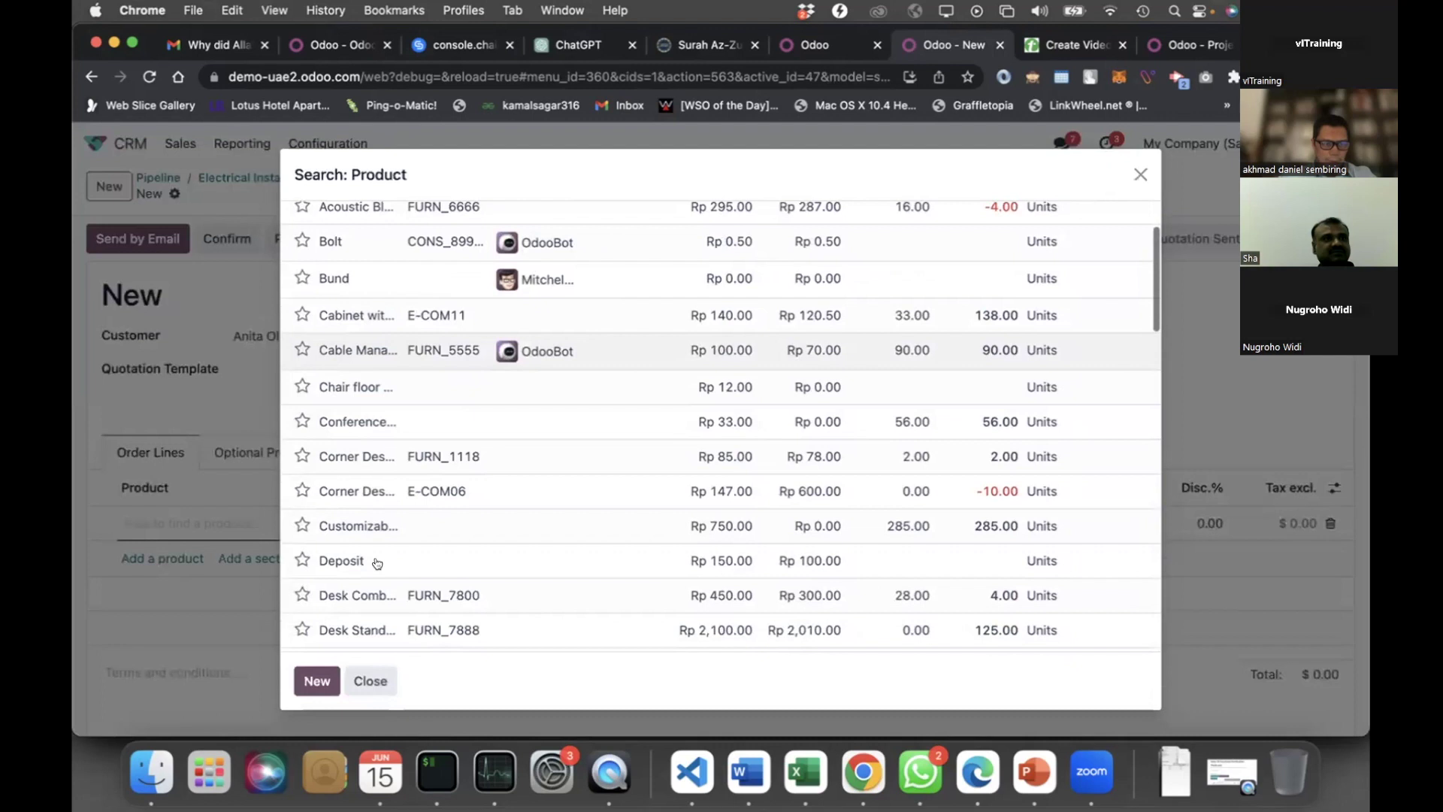
scroll(378, 564, down, 8)
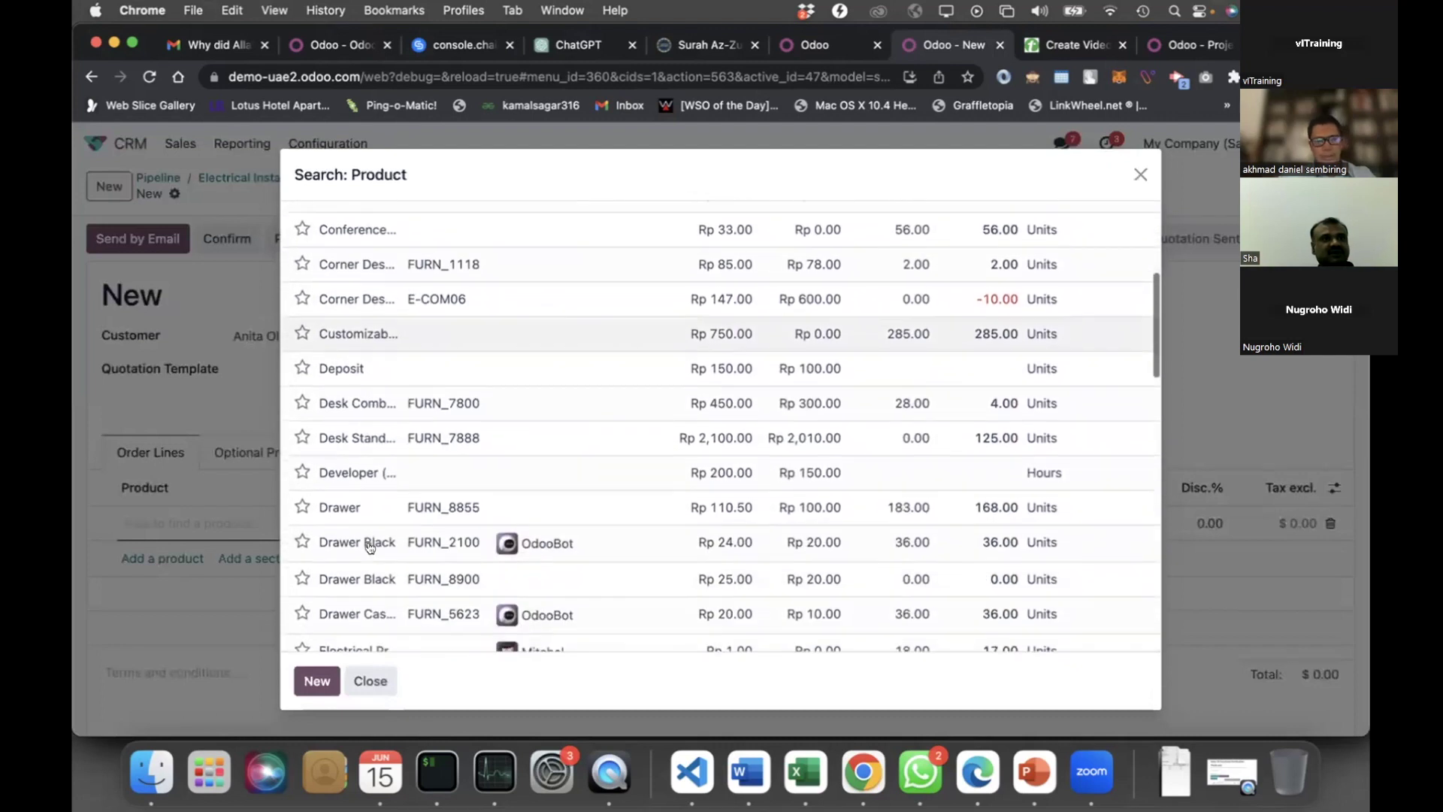
scroll(370, 546, down, 2)
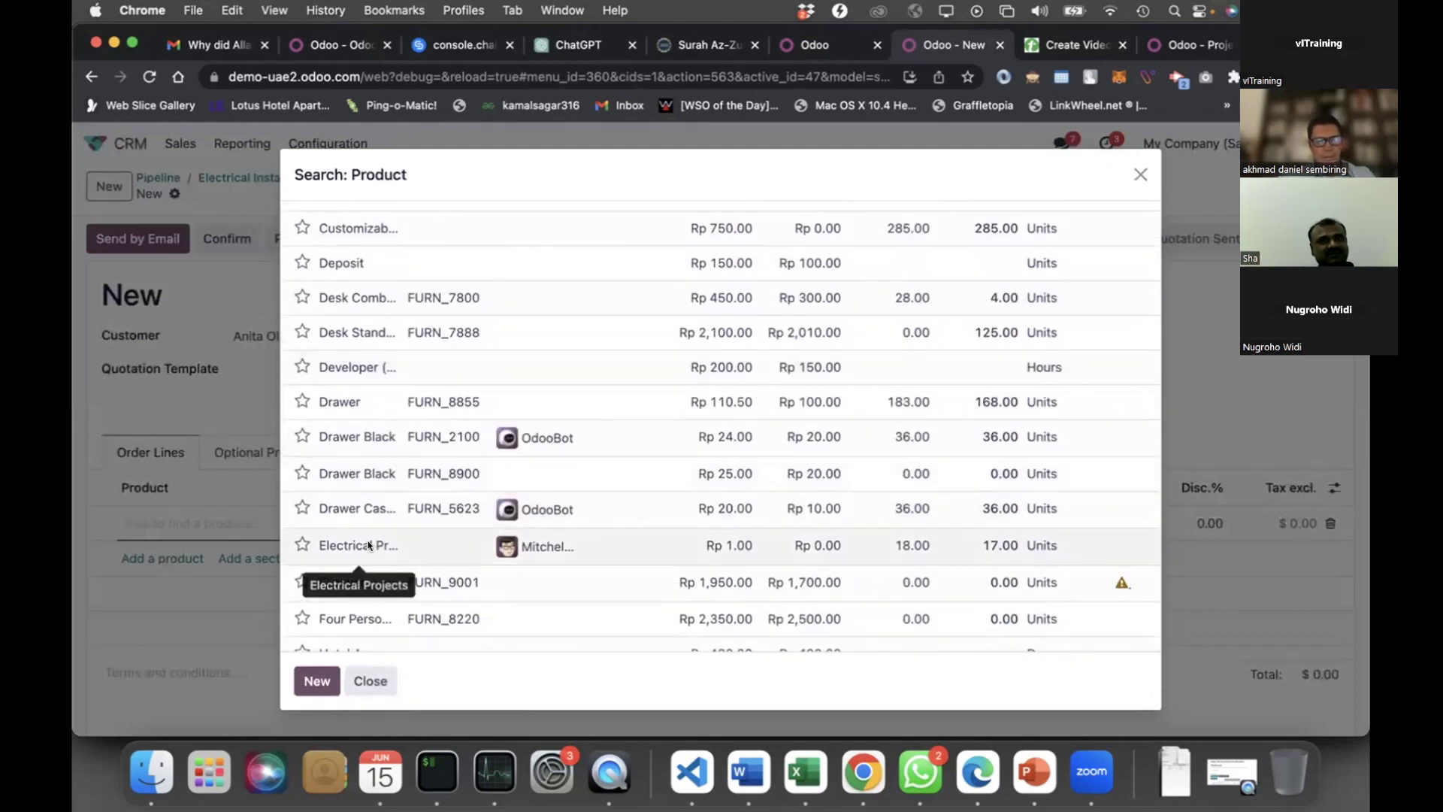
click(370, 547)
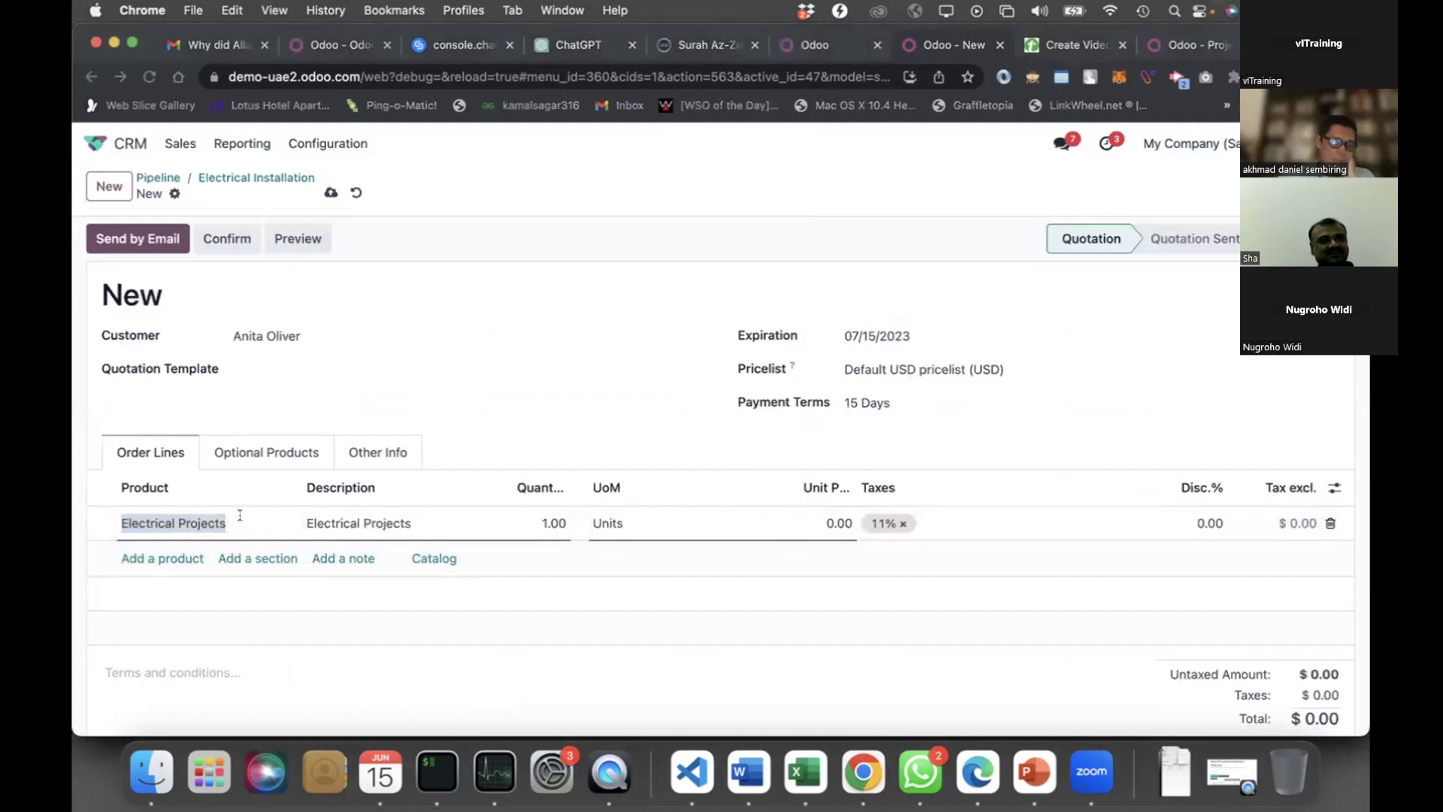
click(240, 514)
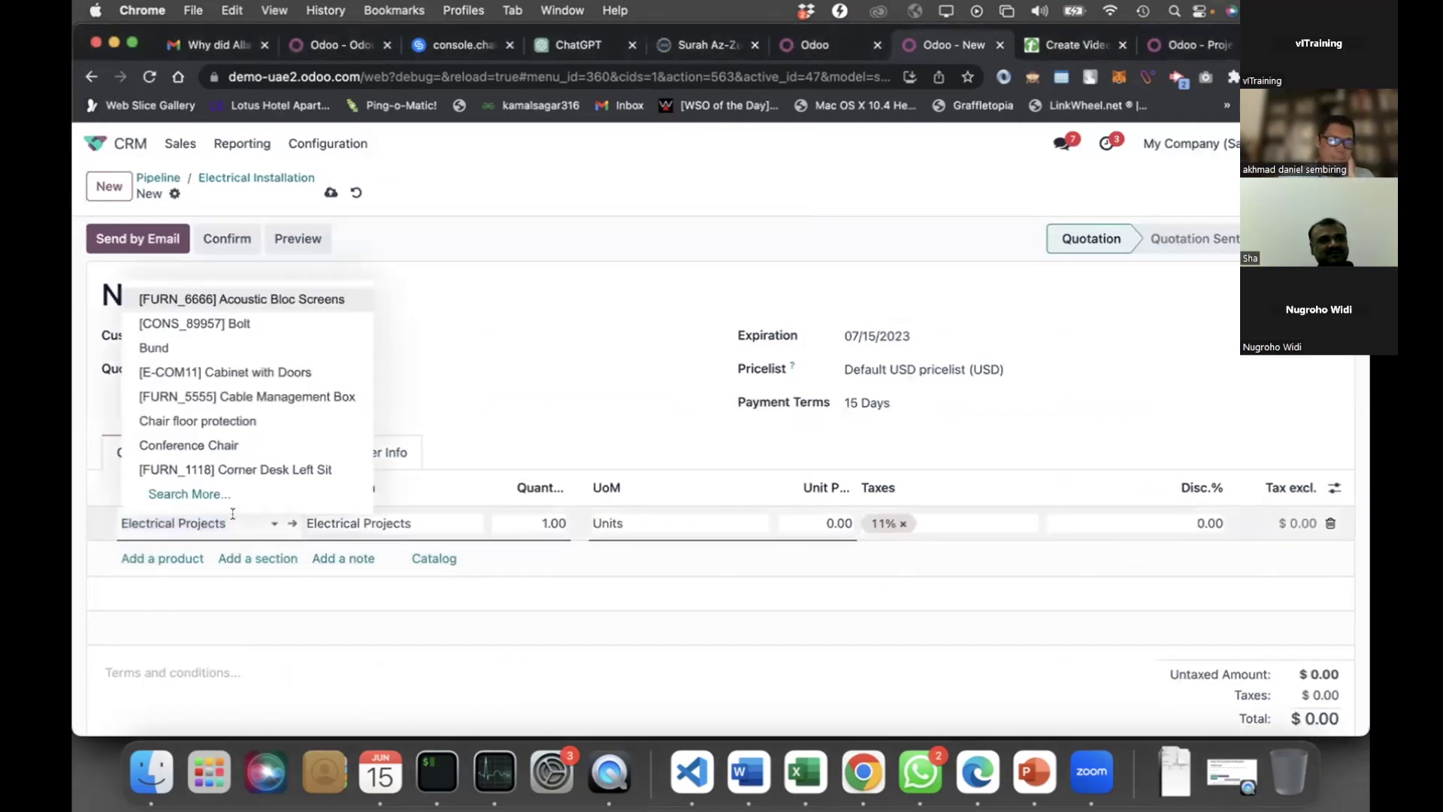
Add an Implementation Services line, found by searching 'ser', below Electrical Projects
click(194, 630)
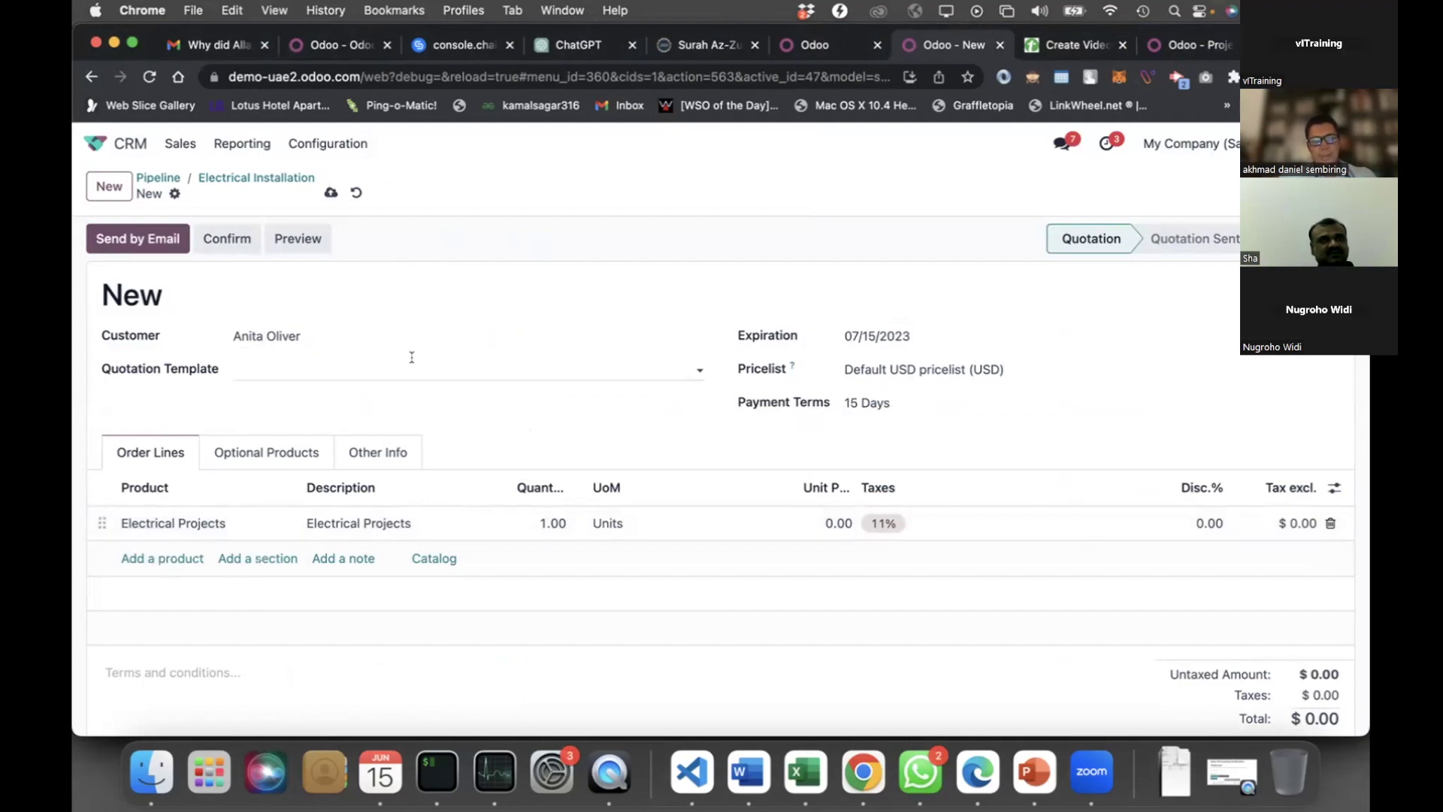
click(163, 558)
text(ser)
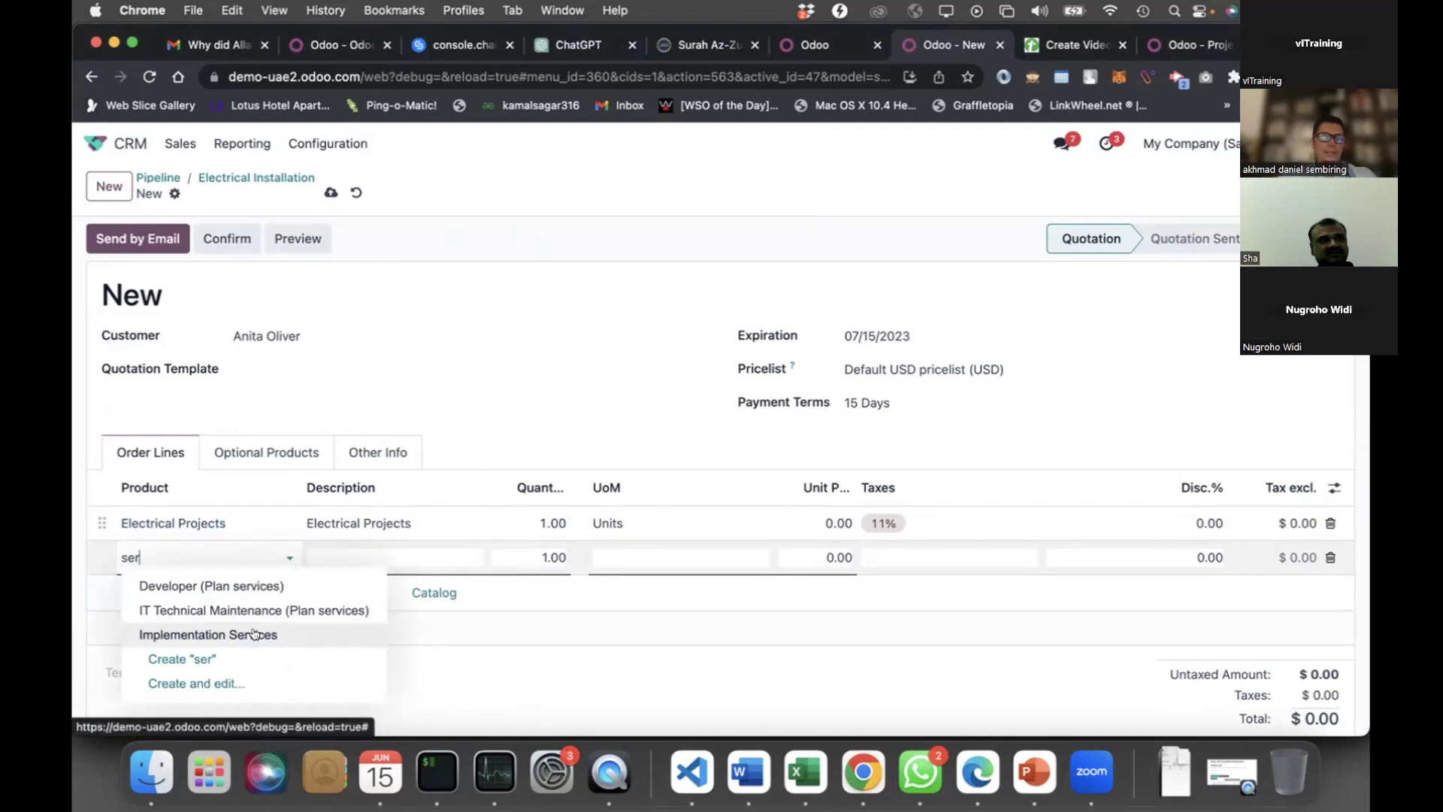
click(255, 634)
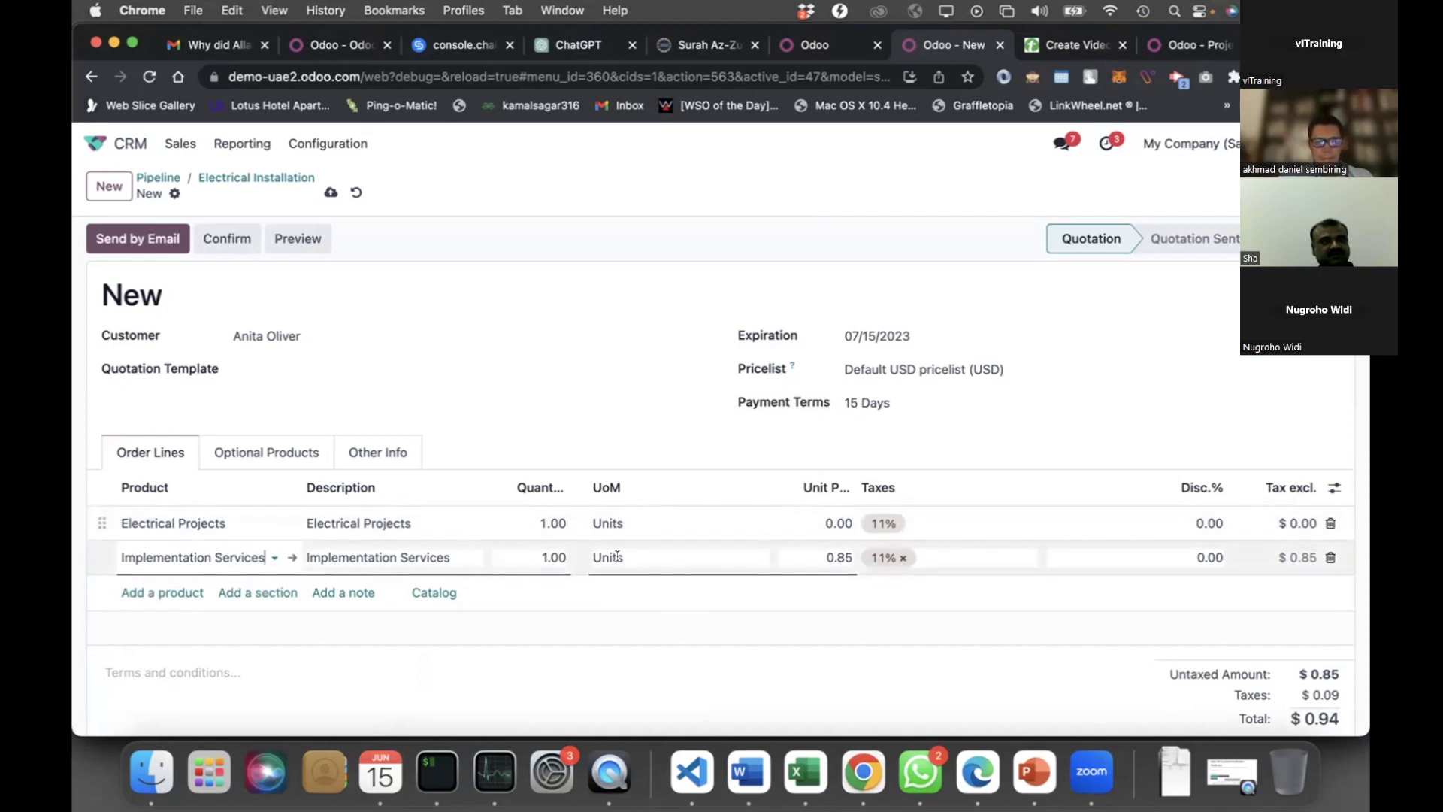
Set the Implementation Services line quantity to 200
click(565, 562)
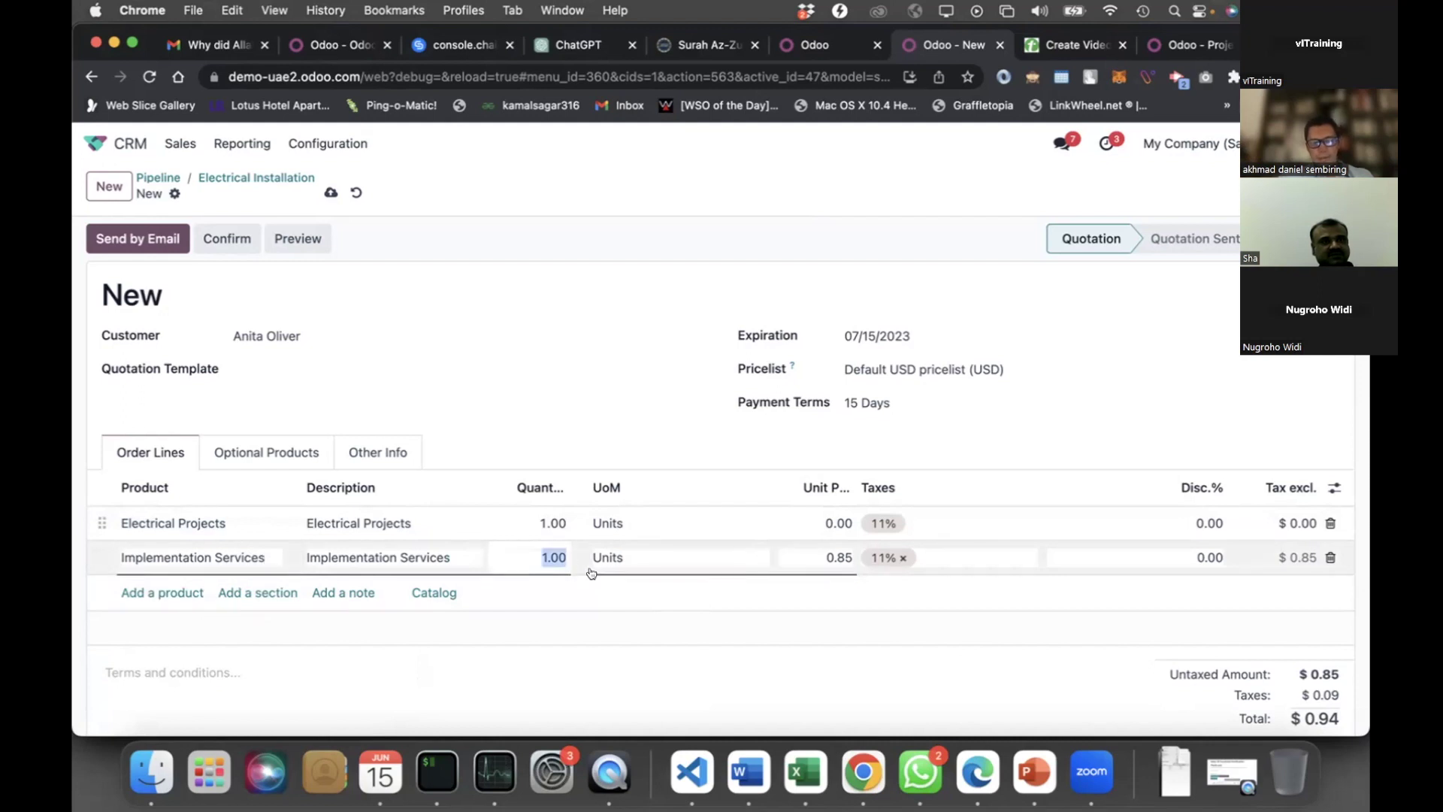
click(643, 554)
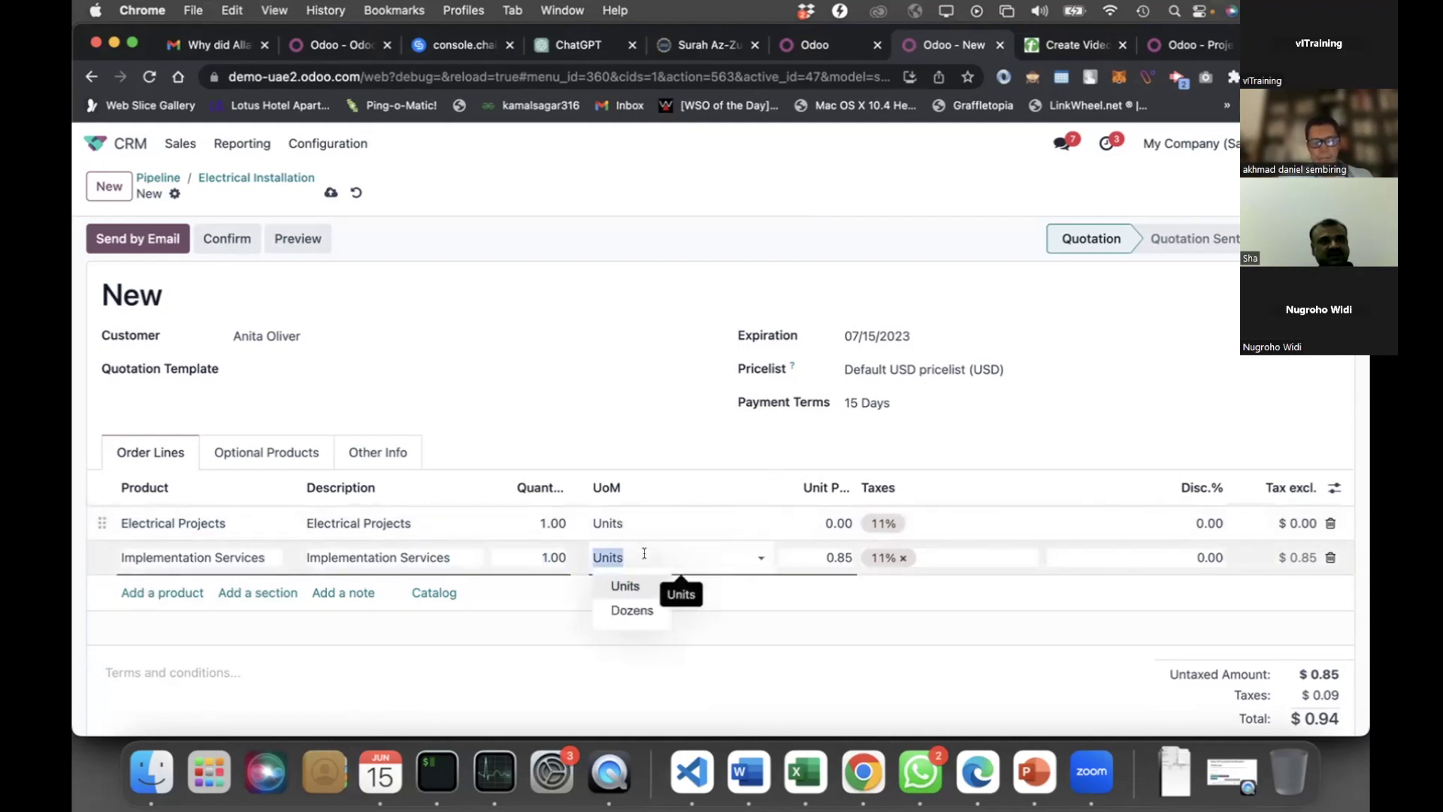
click(543, 560)
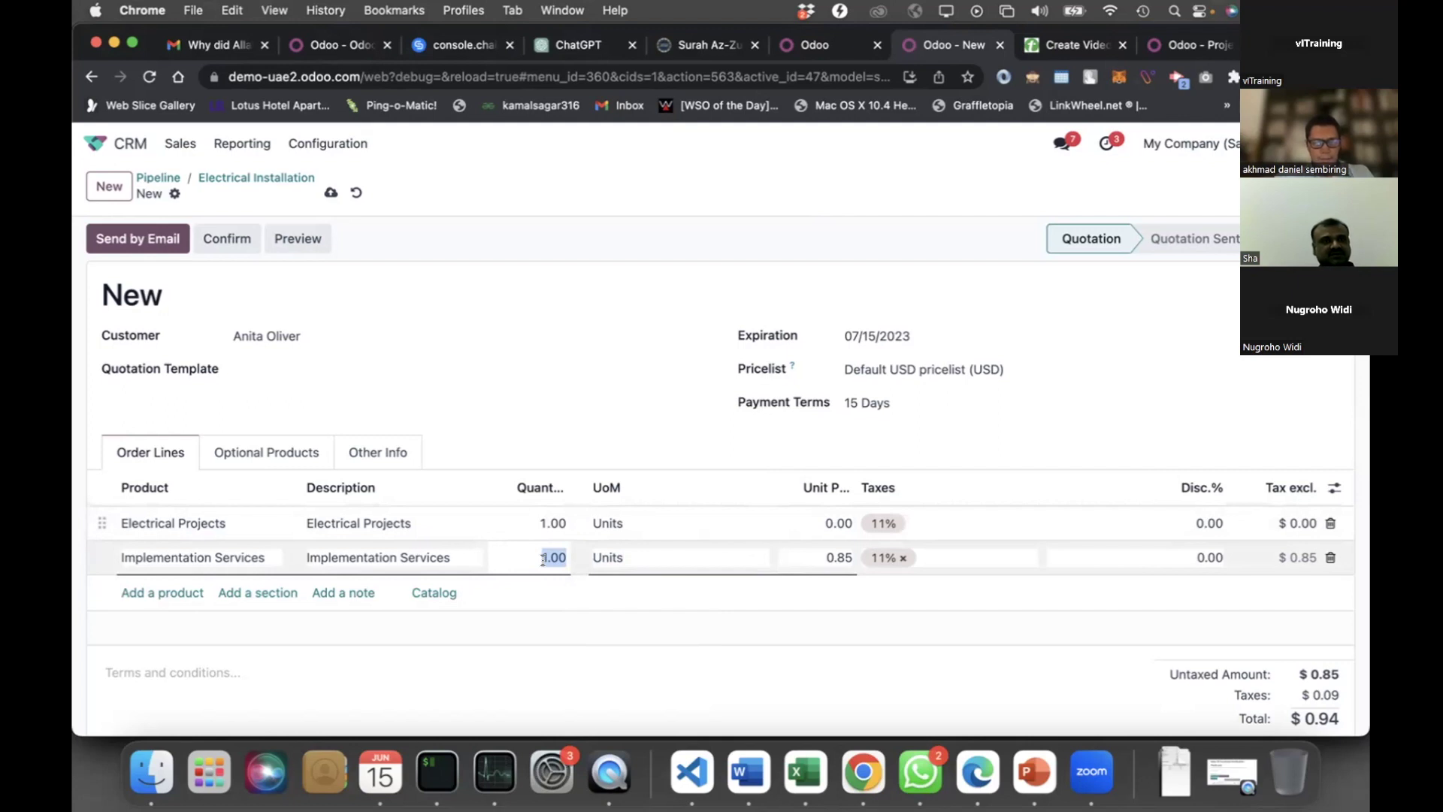
text(200)
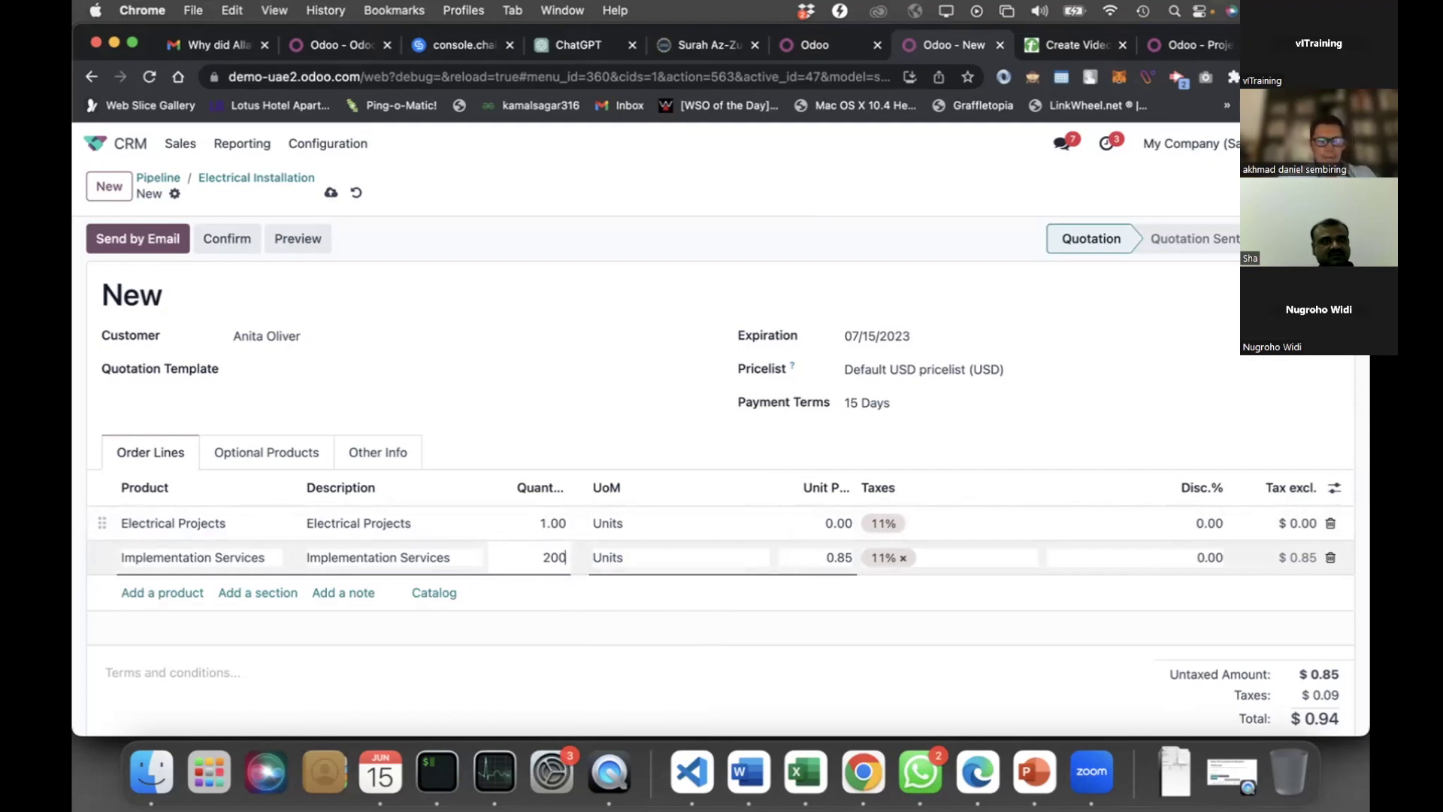
key(Tab)
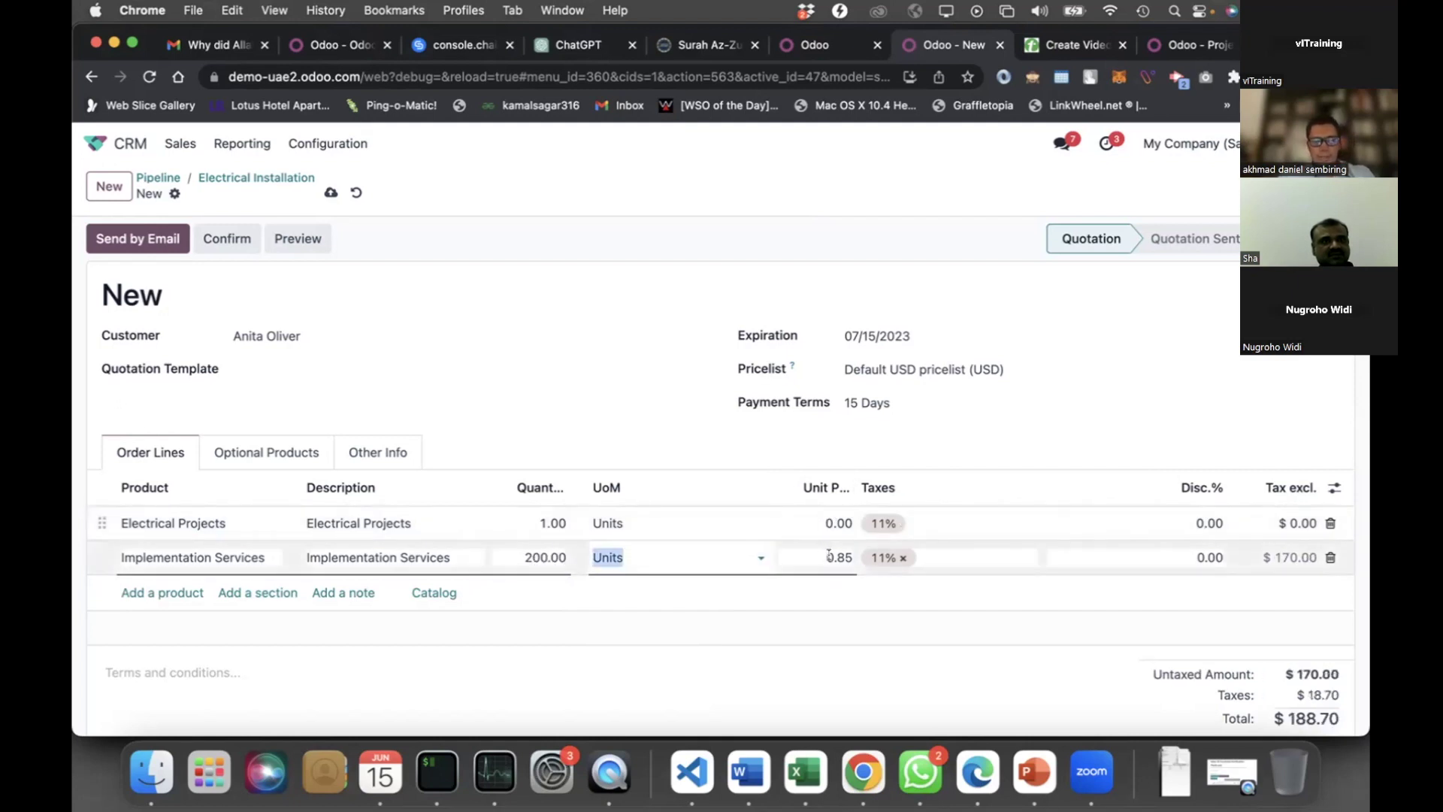
click(829, 556)
click(914, 643)
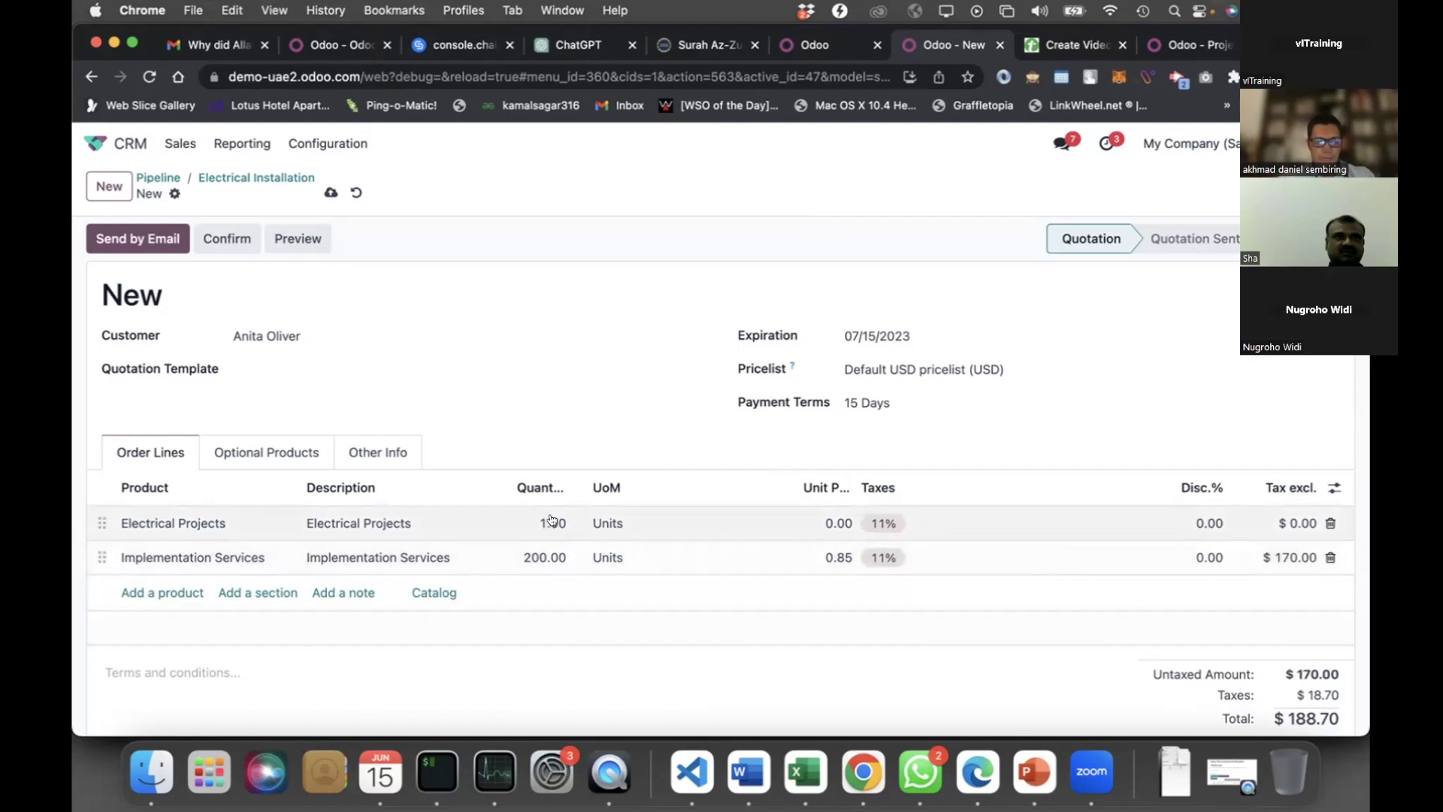
Price the Electrical Projects line at 2000, giving a $2,408.70 total
click(823, 529)
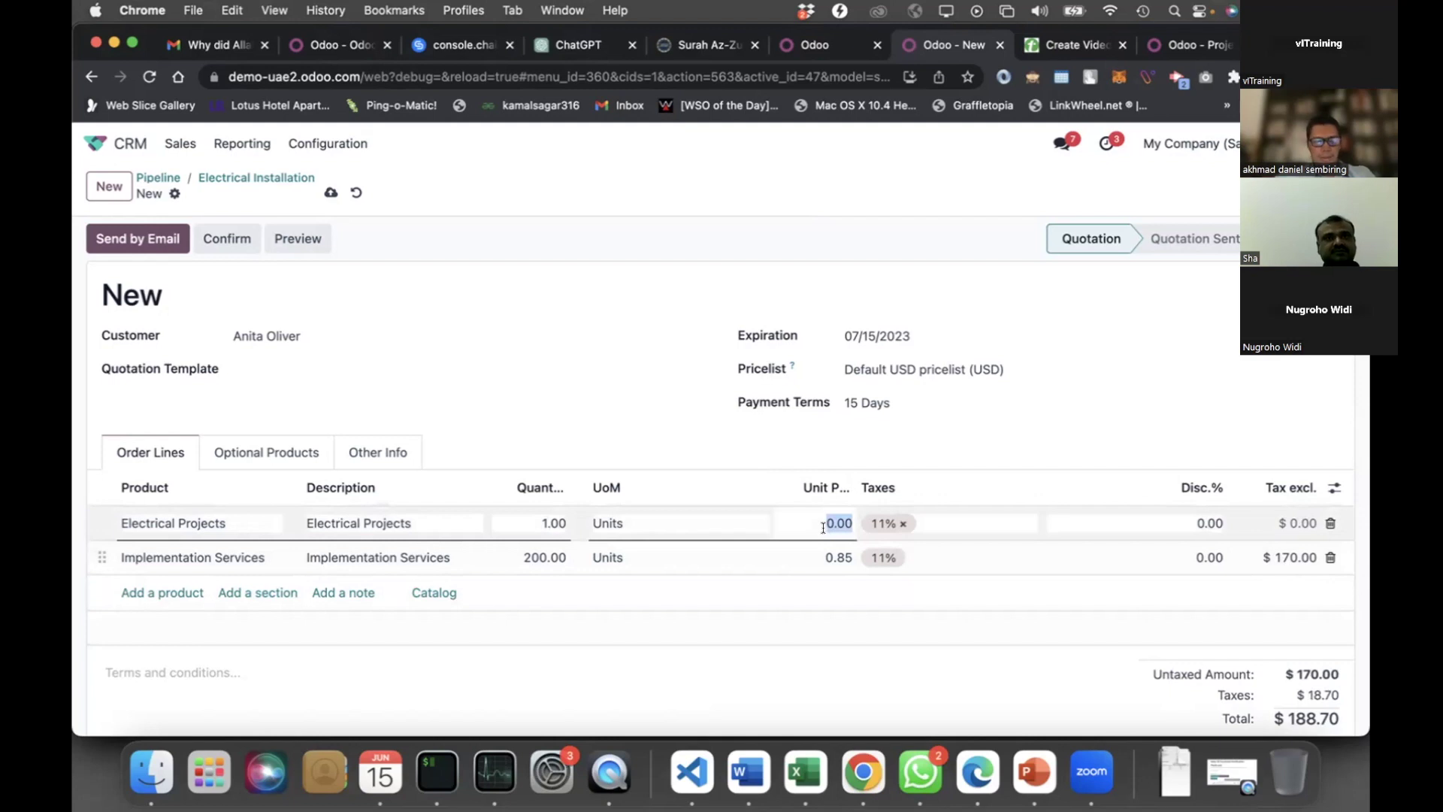
text(2000)
click(996, 442)
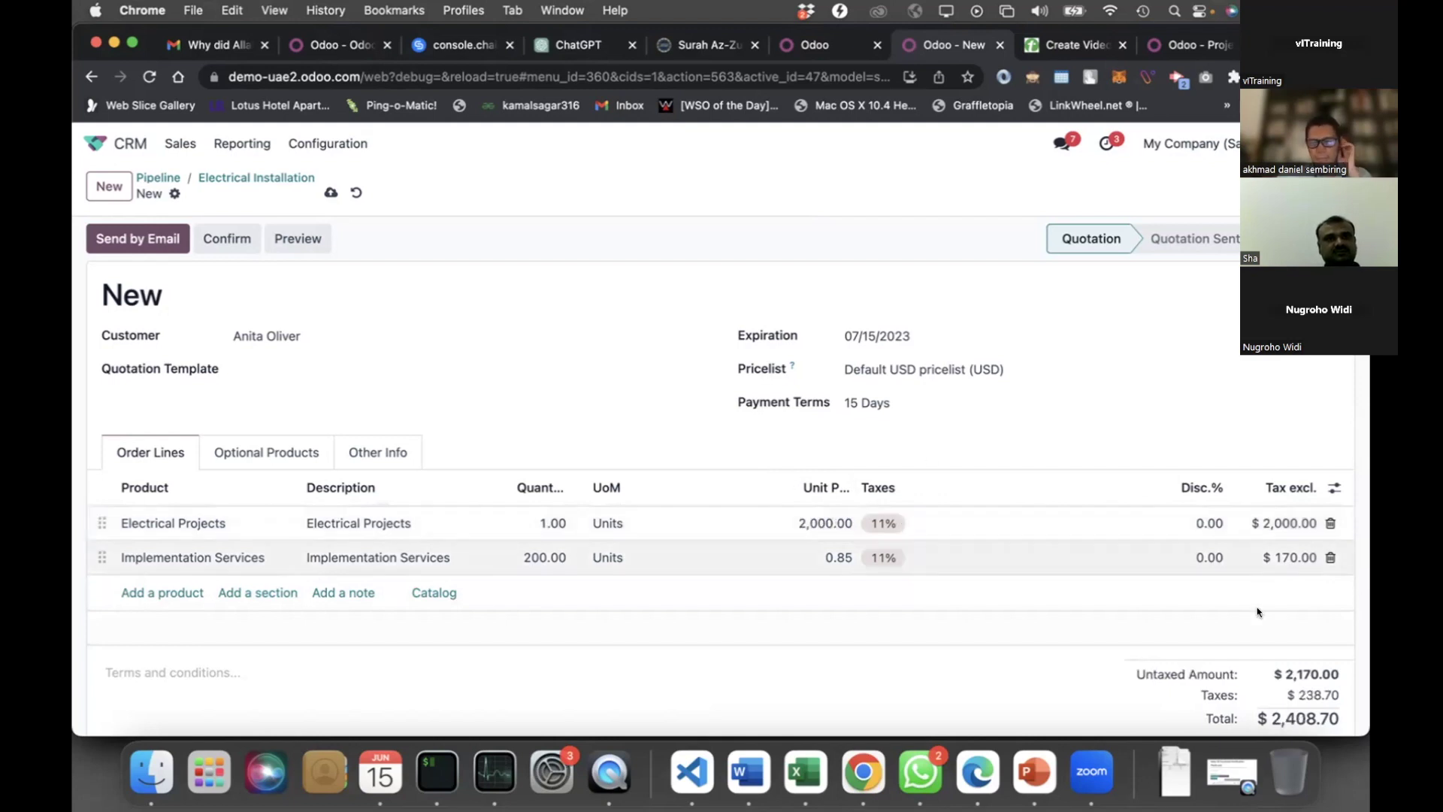
scroll(1278, 700, down, 1)
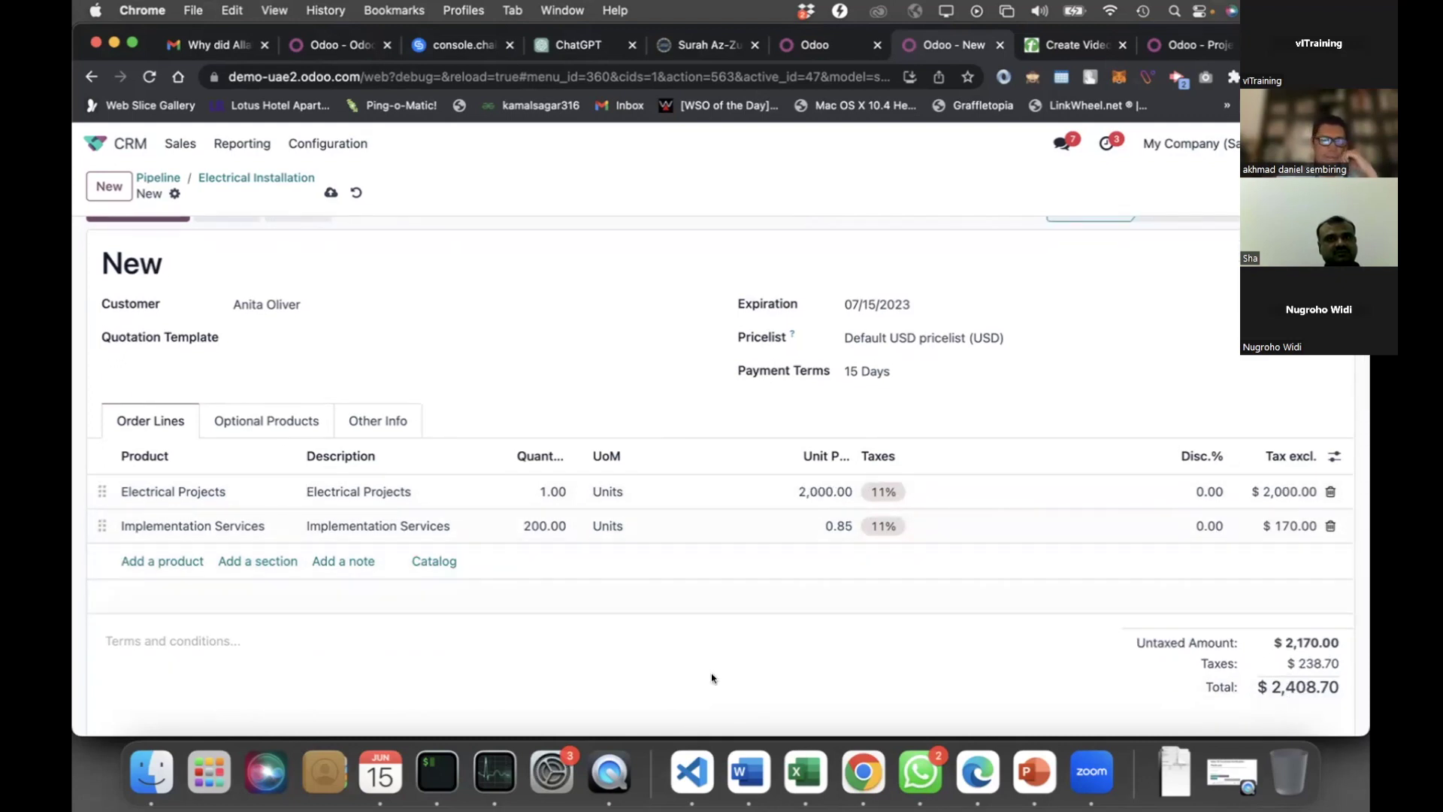
scroll(170, 275, up, 1)
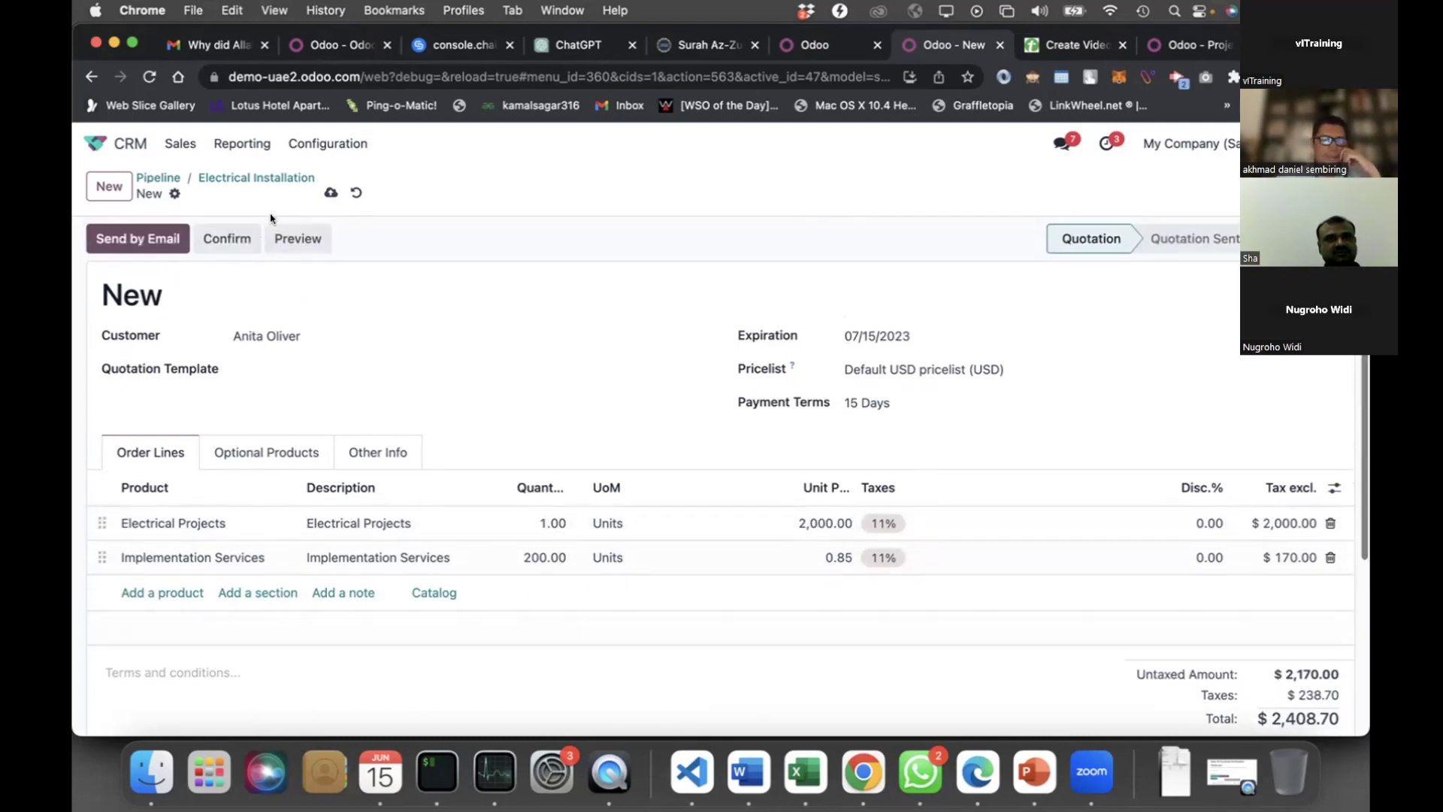
Save the Electrical Installation quotation as S00032 and go back to the apps home screen
click(330, 194)
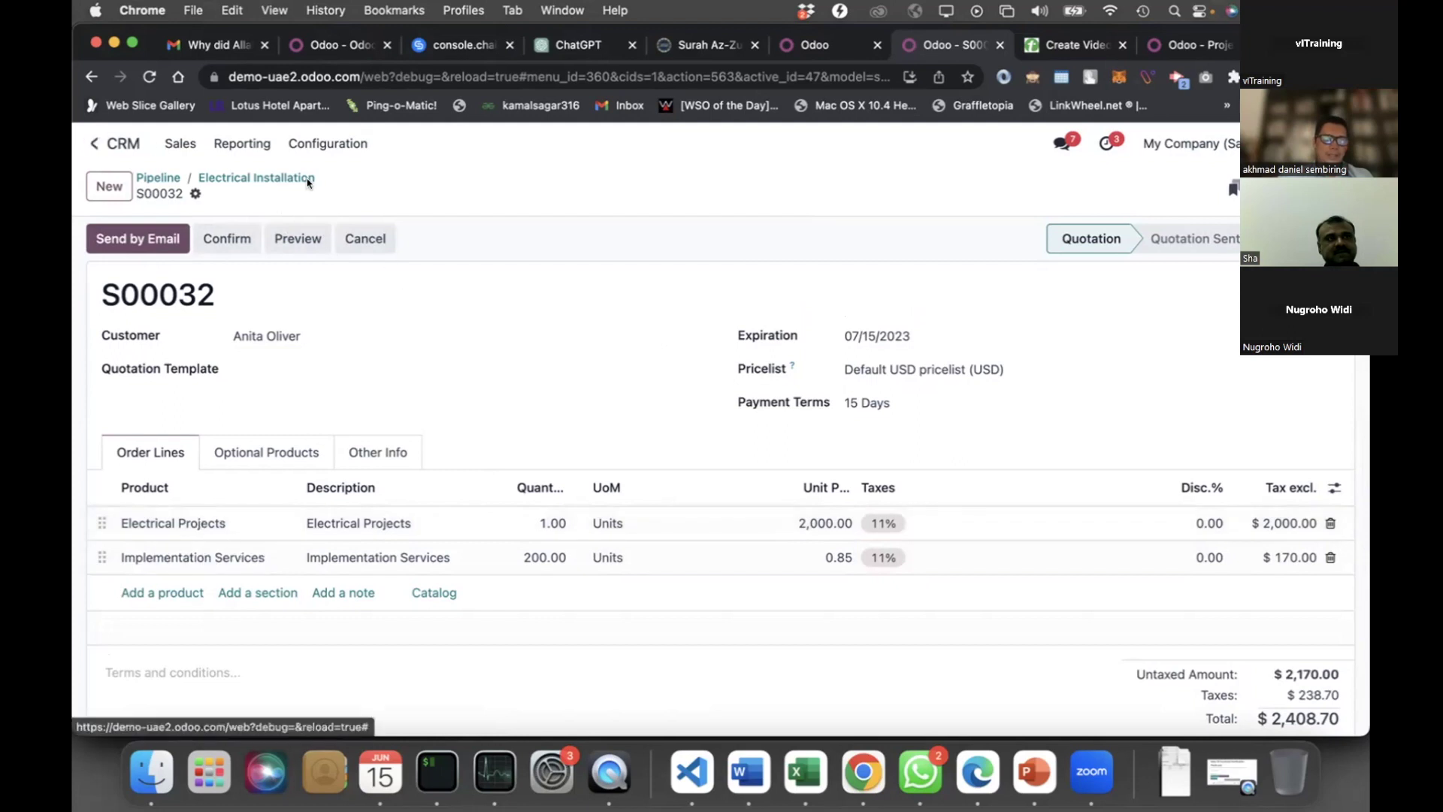
click(130, 146)
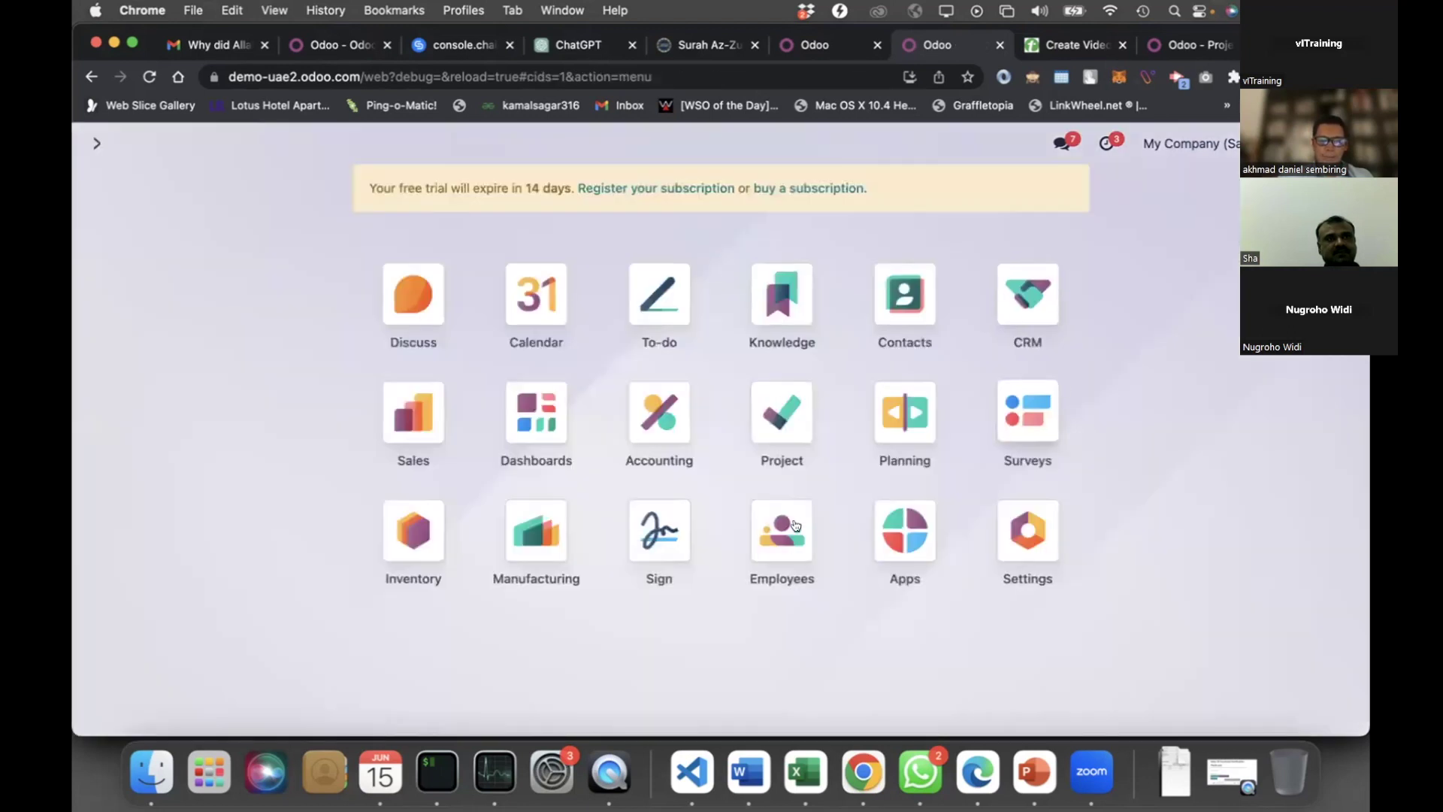
click(541, 515)
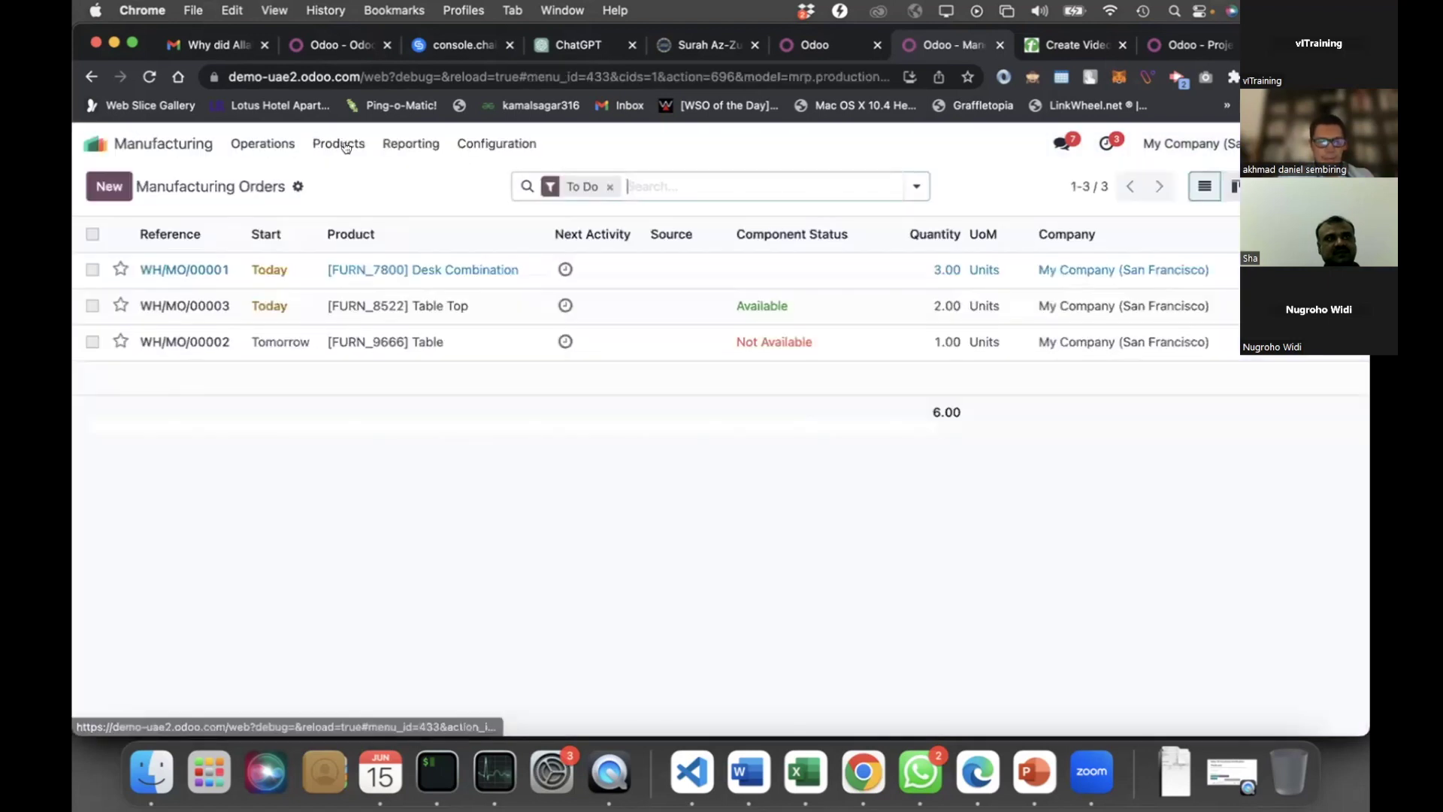
click(345, 147)
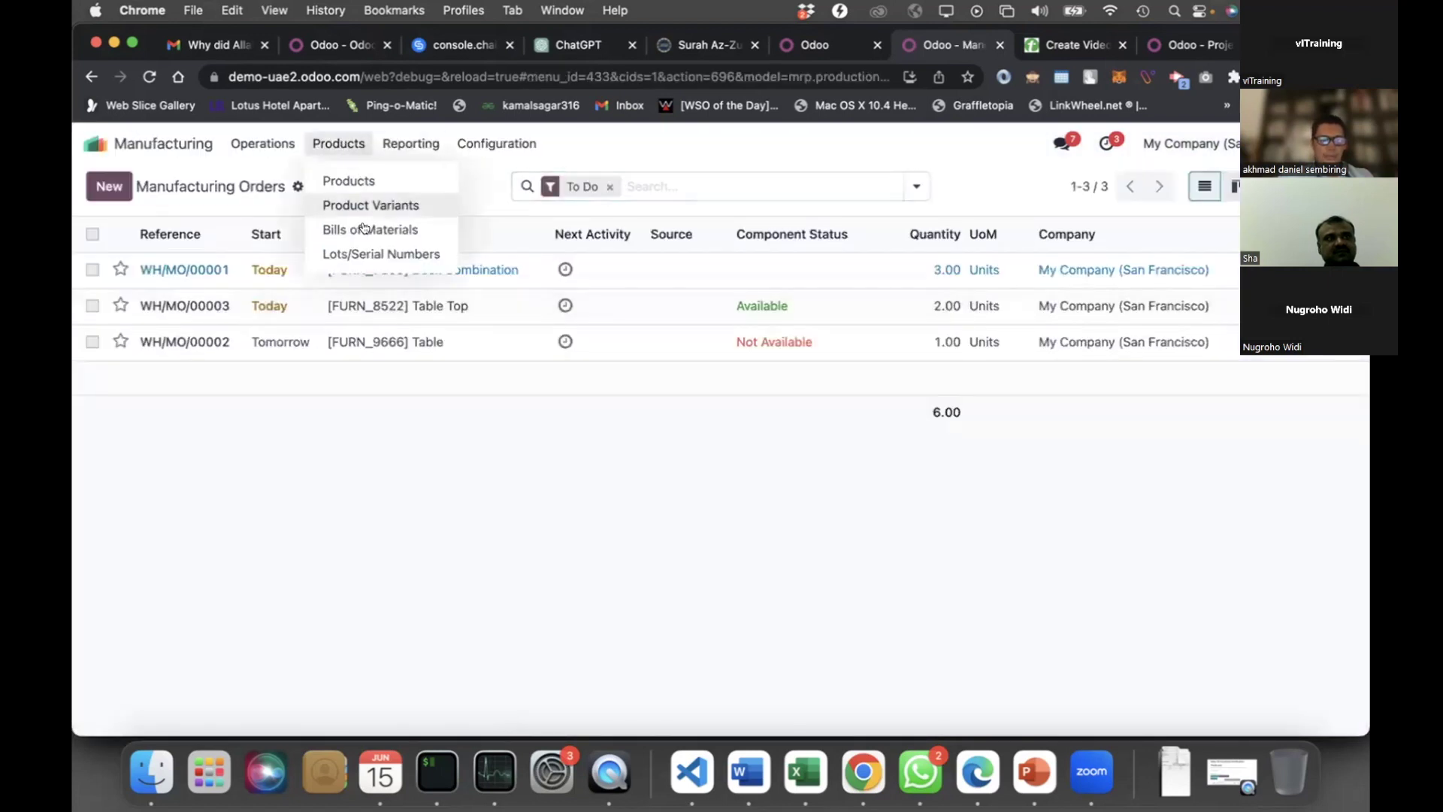
click(364, 228)
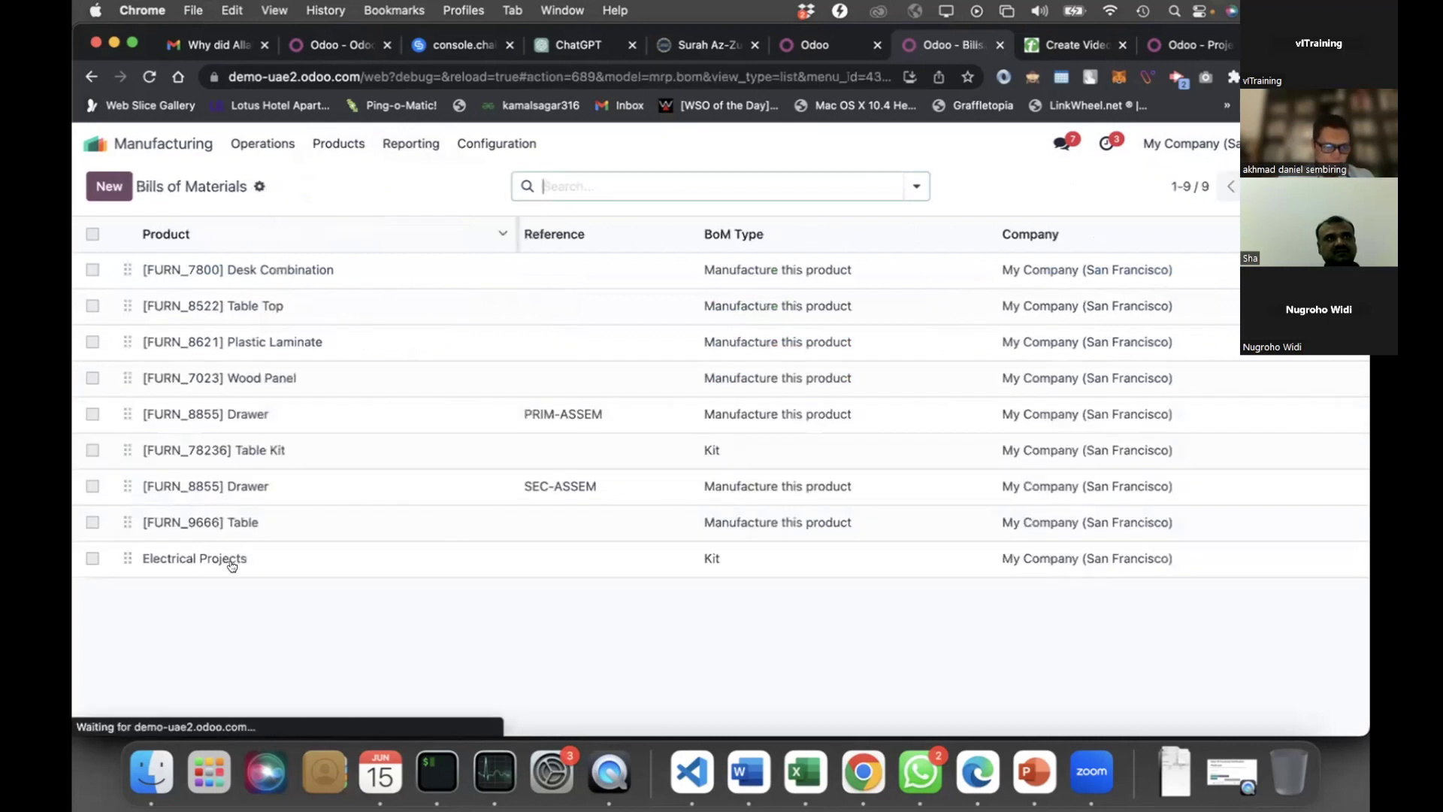
click(229, 562)
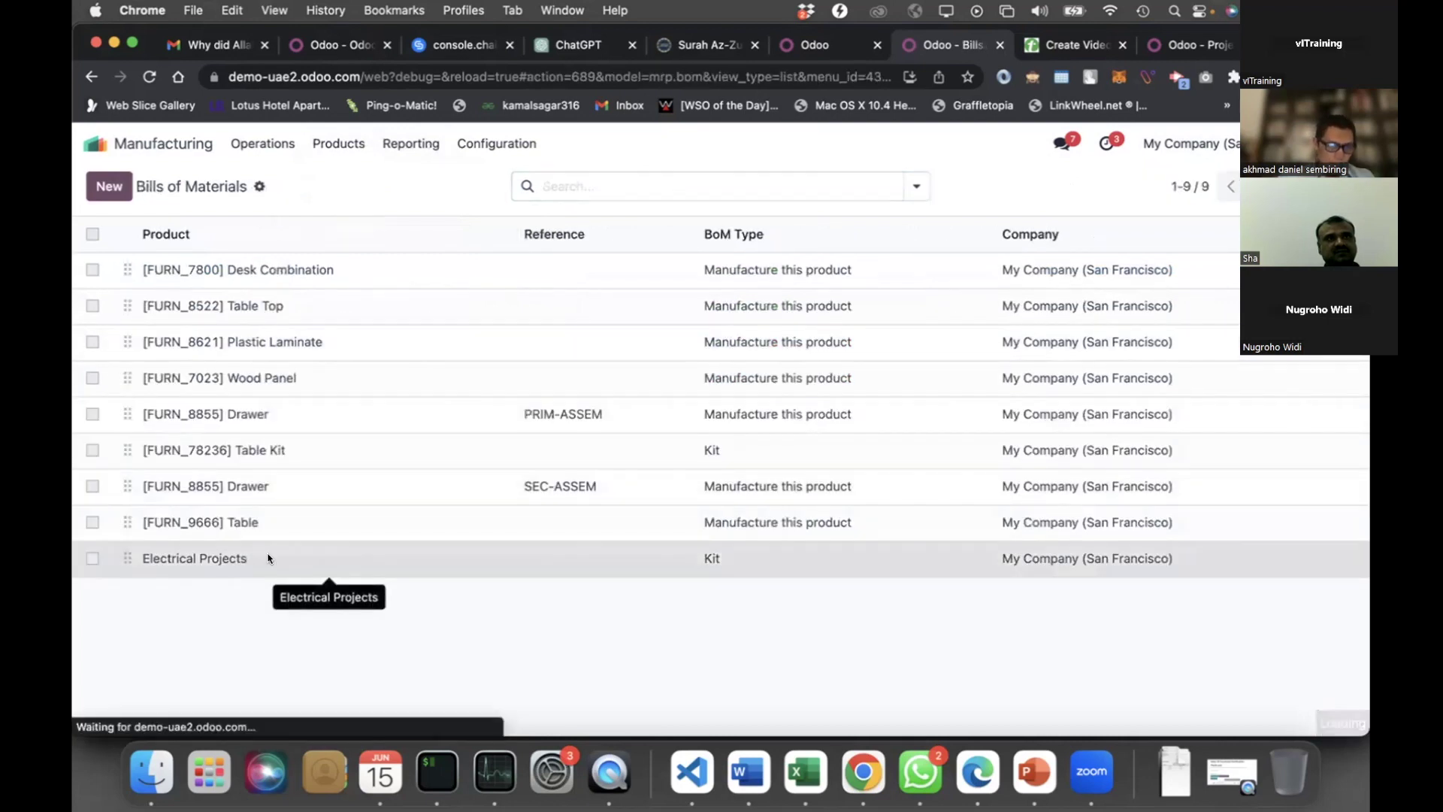
scroll(226, 467, down, 3)
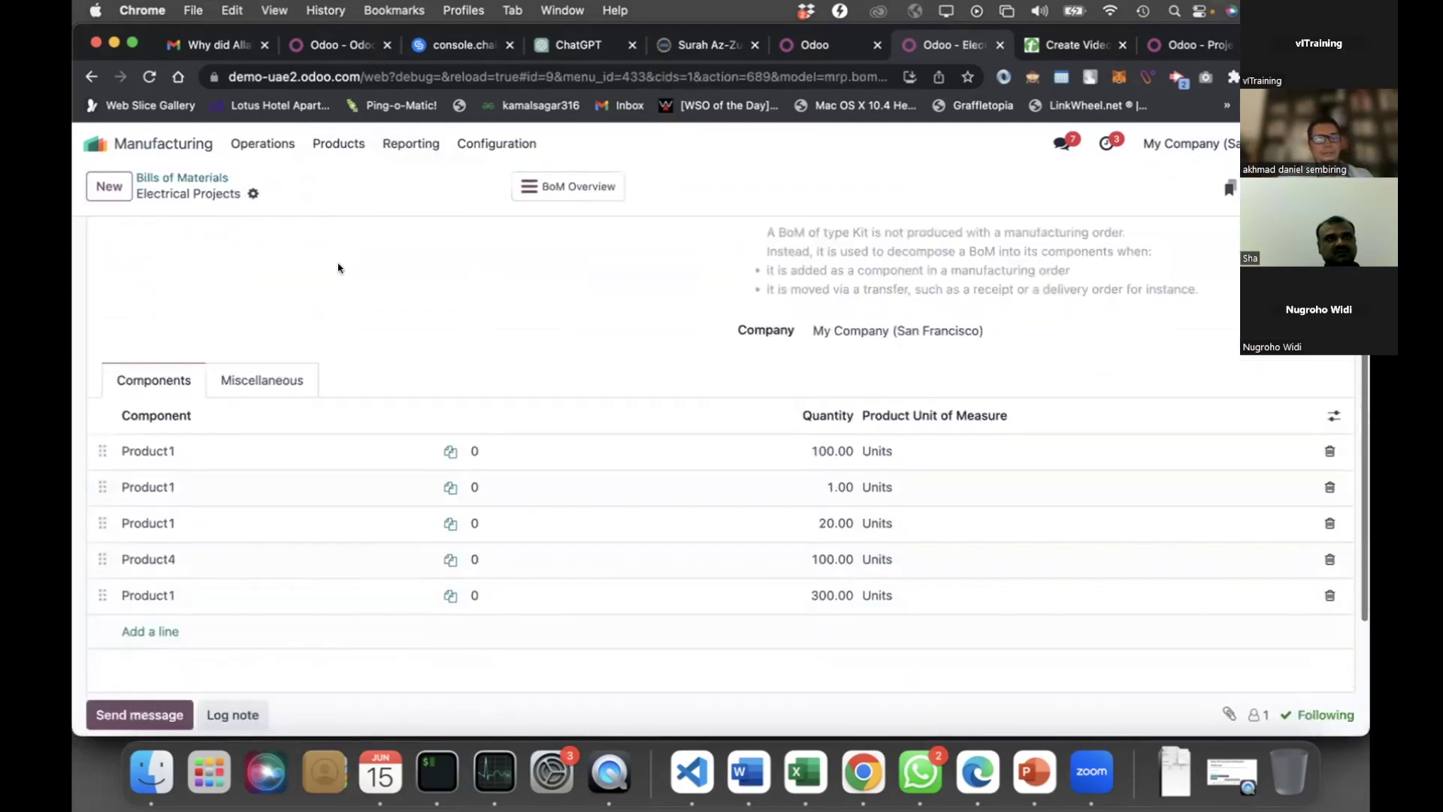
scroll(225, 237, up, 3)
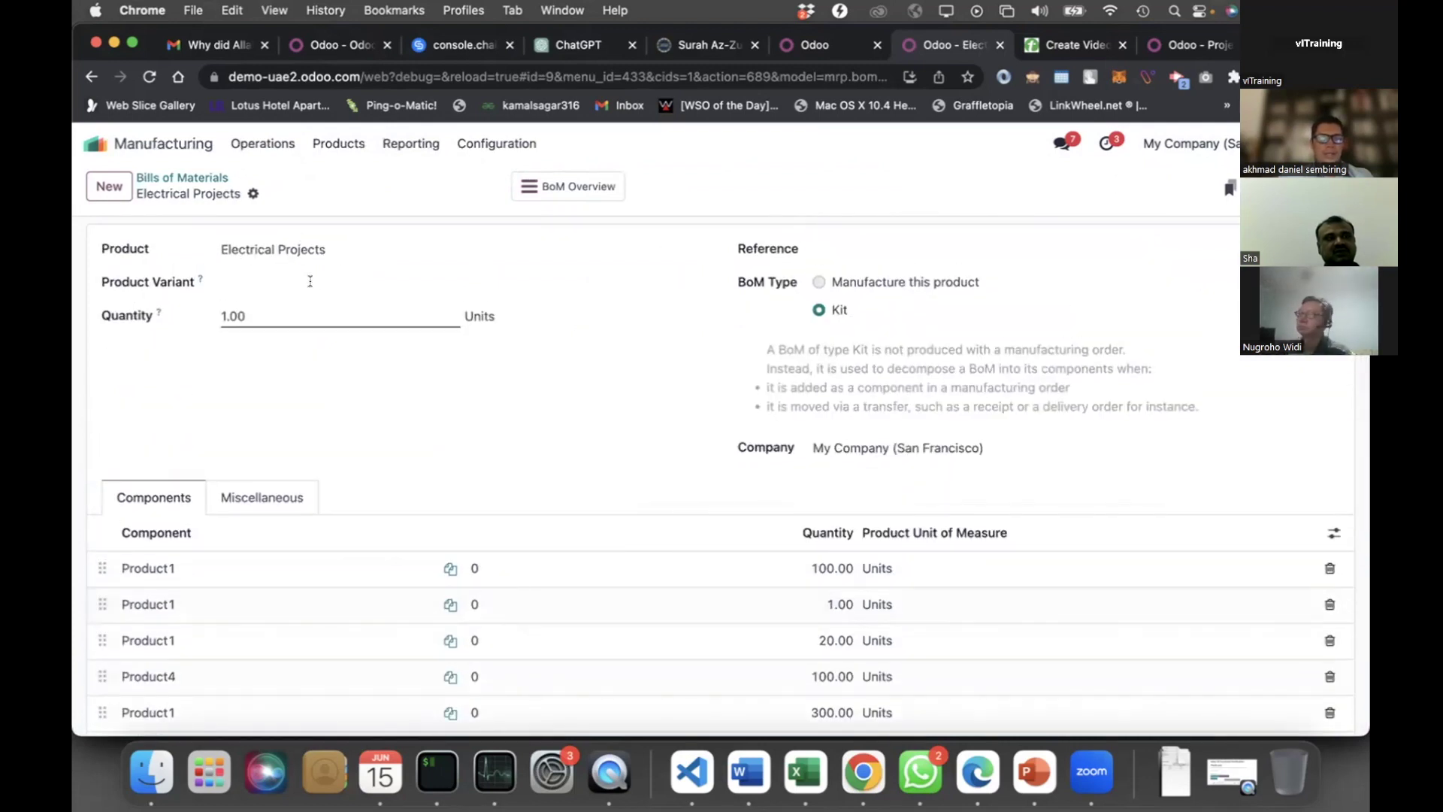
scroll(319, 365, down, 2)
scroll(318, 367, down, 3)
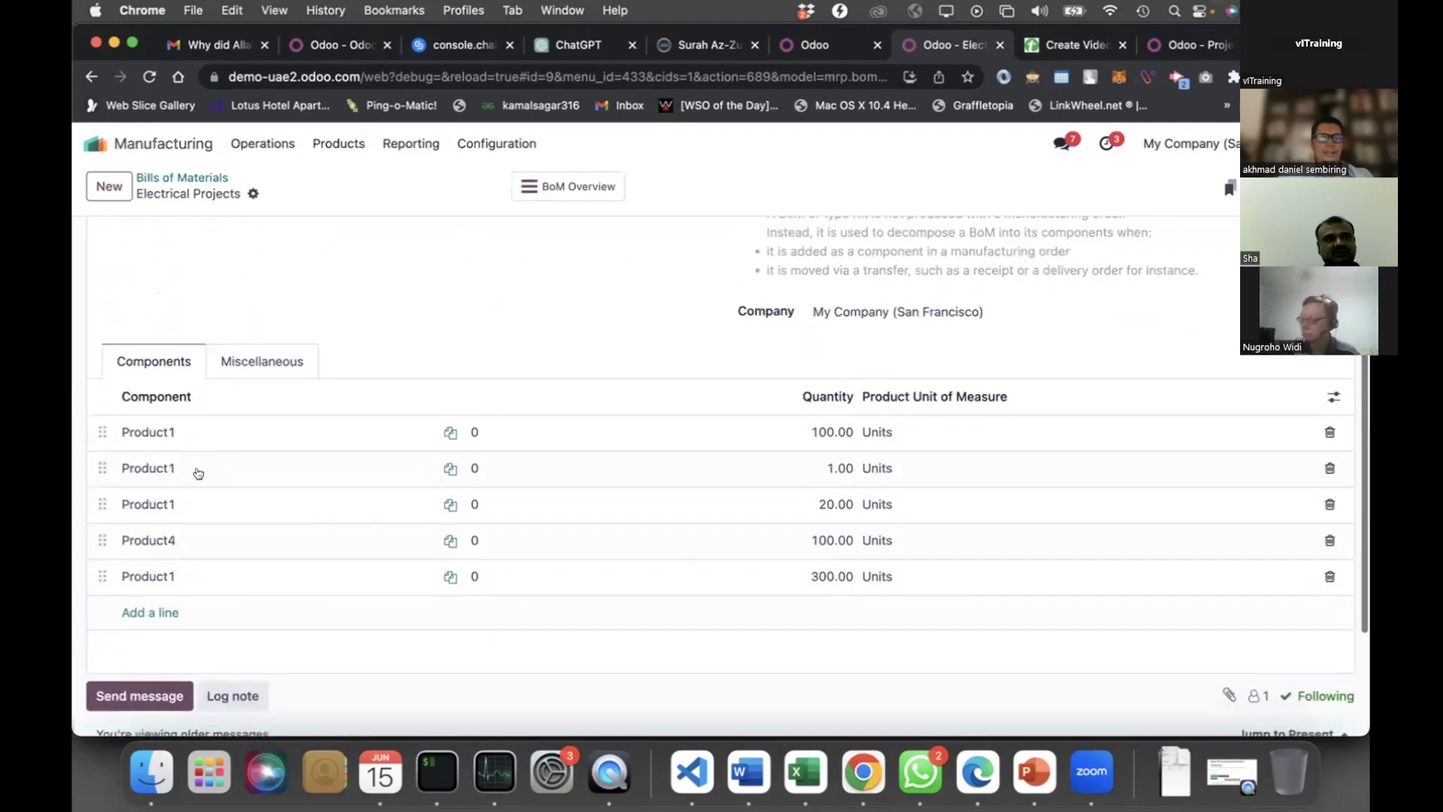
click(195, 466)
key(Right)
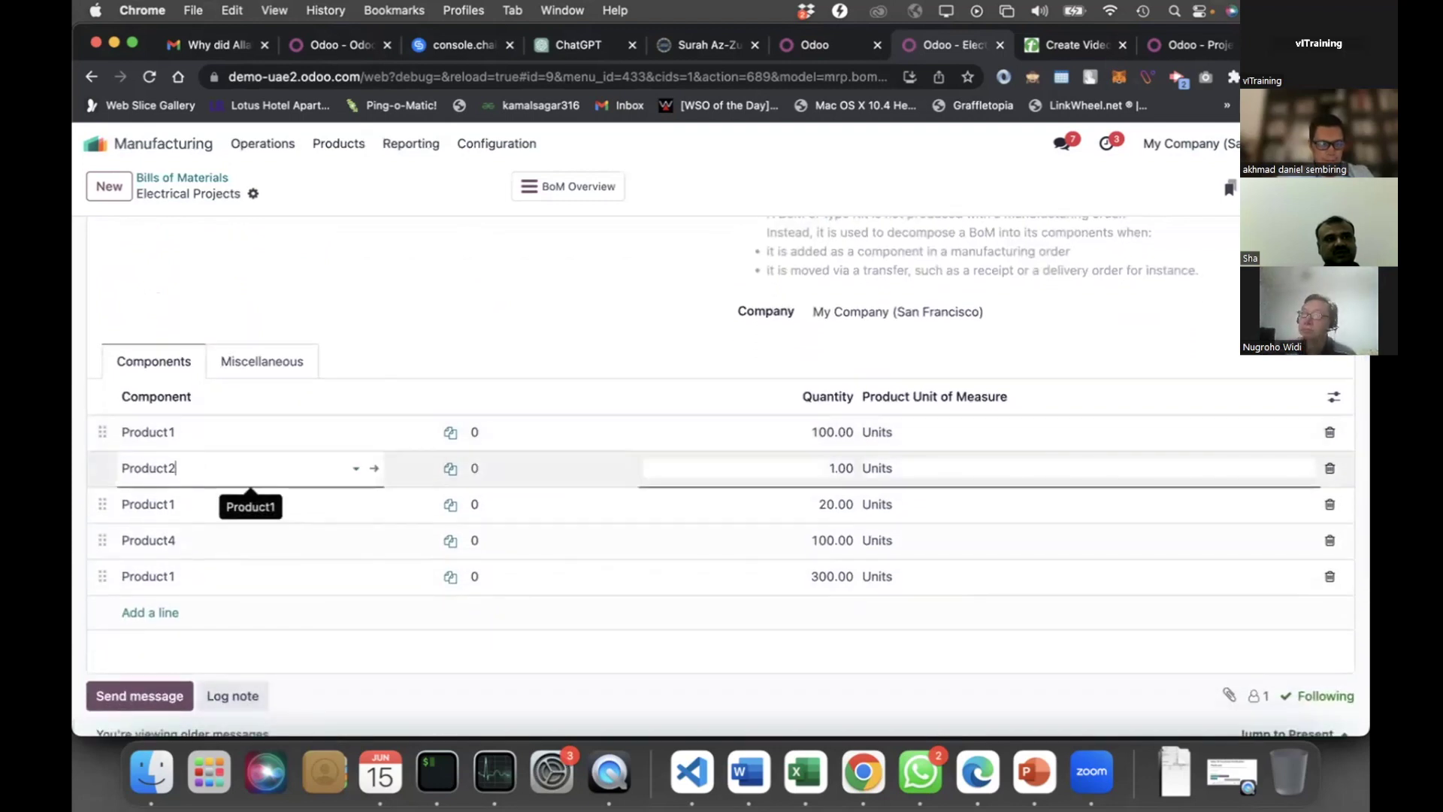
text(2)
click(210, 514)
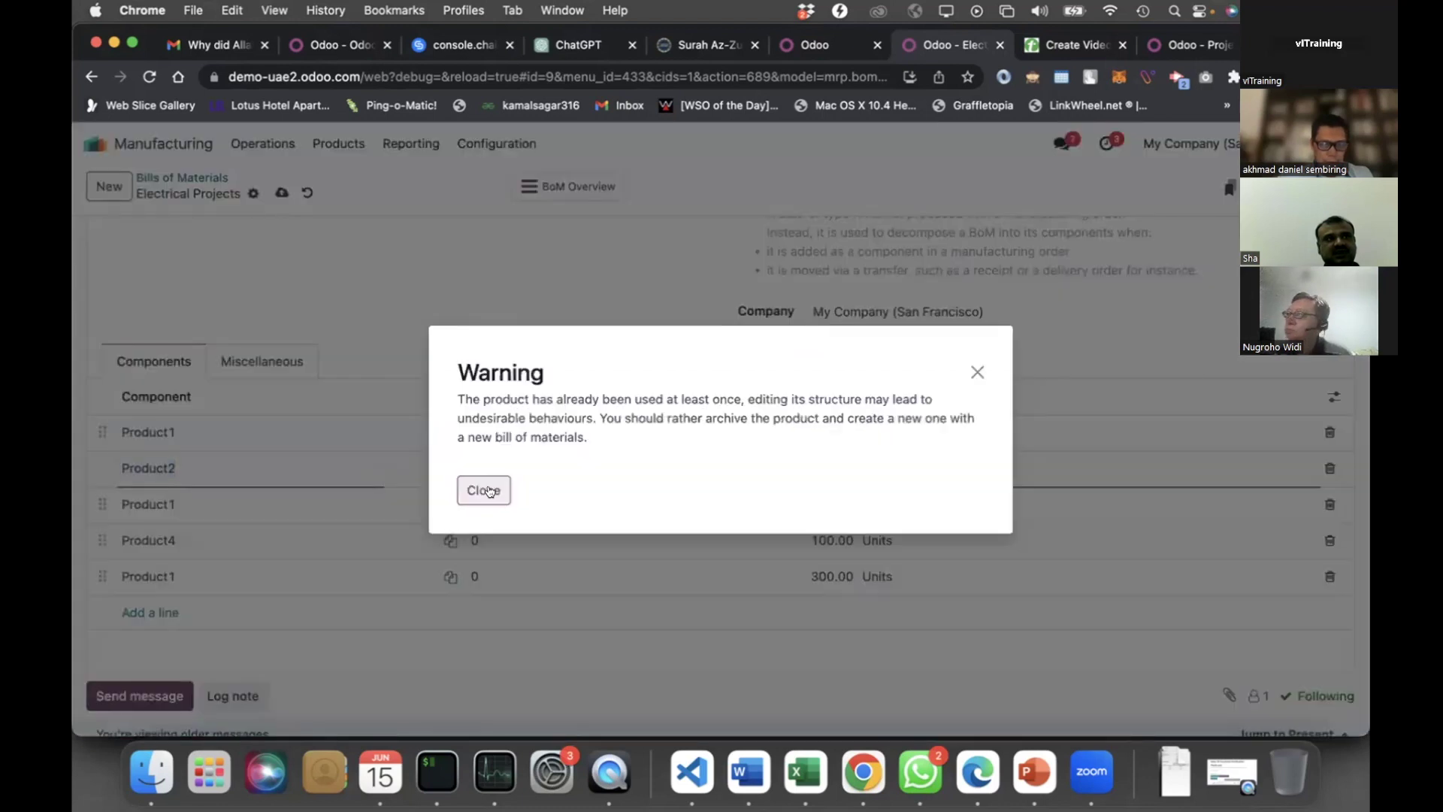
click(484, 490)
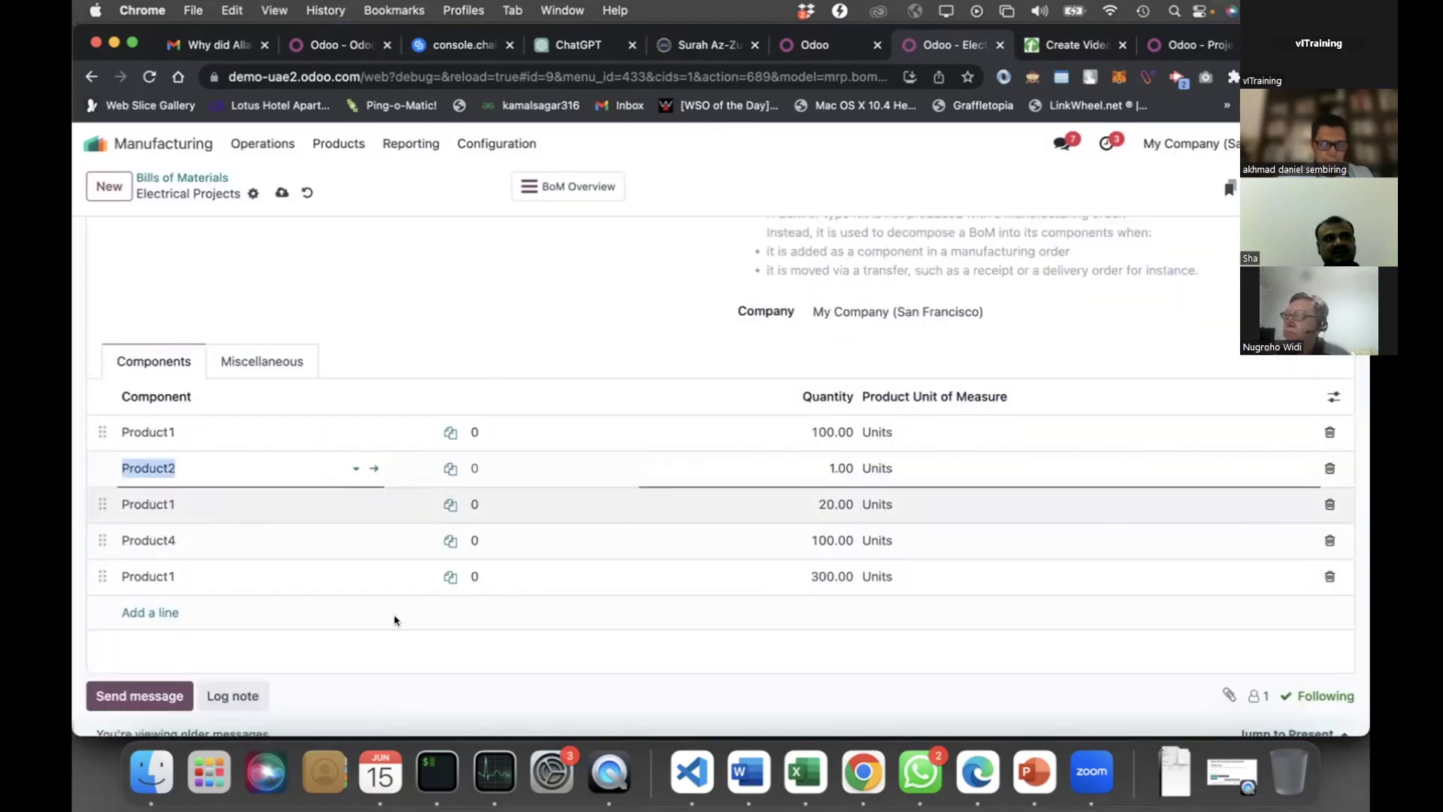
click(385, 658)
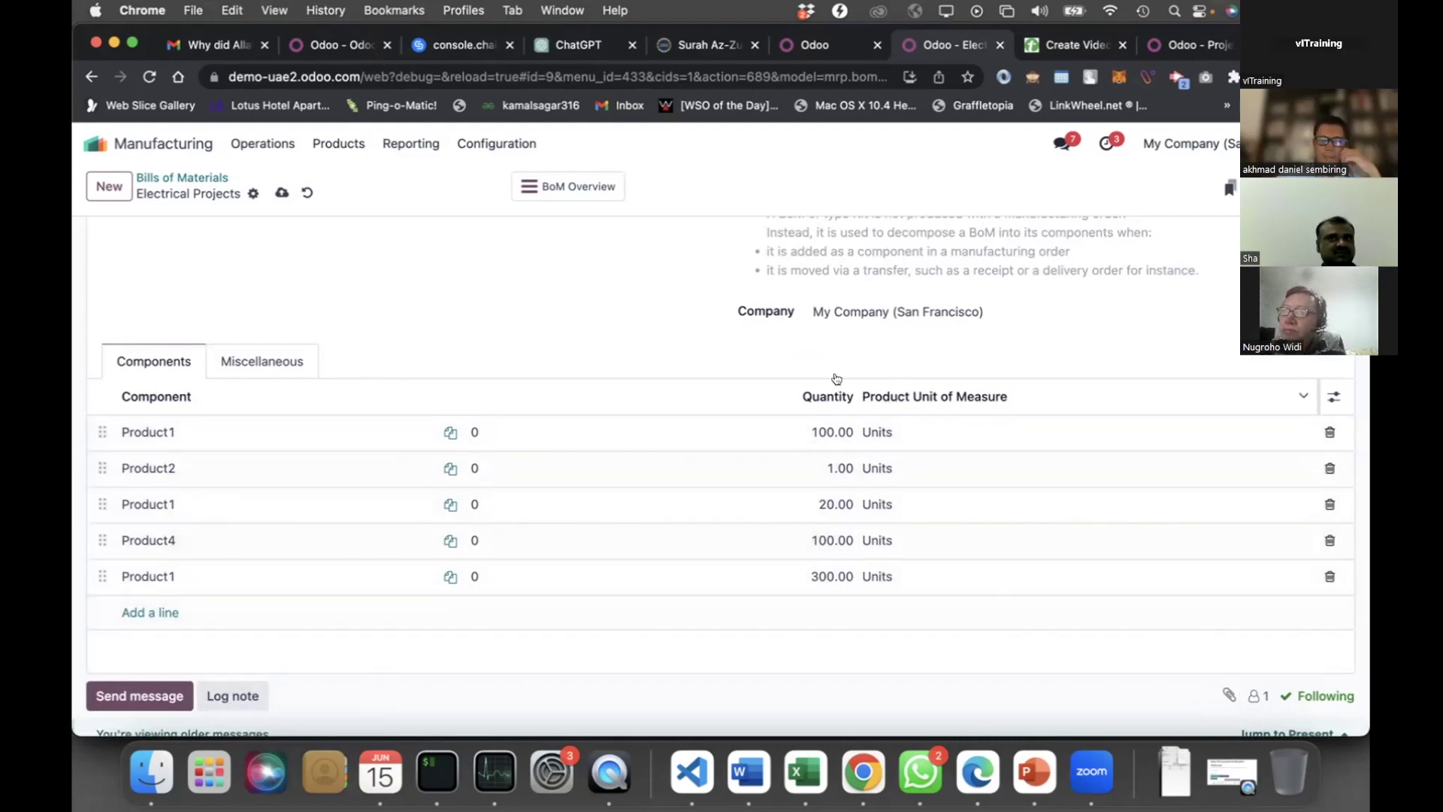
scroll(610, 305, up, 3)
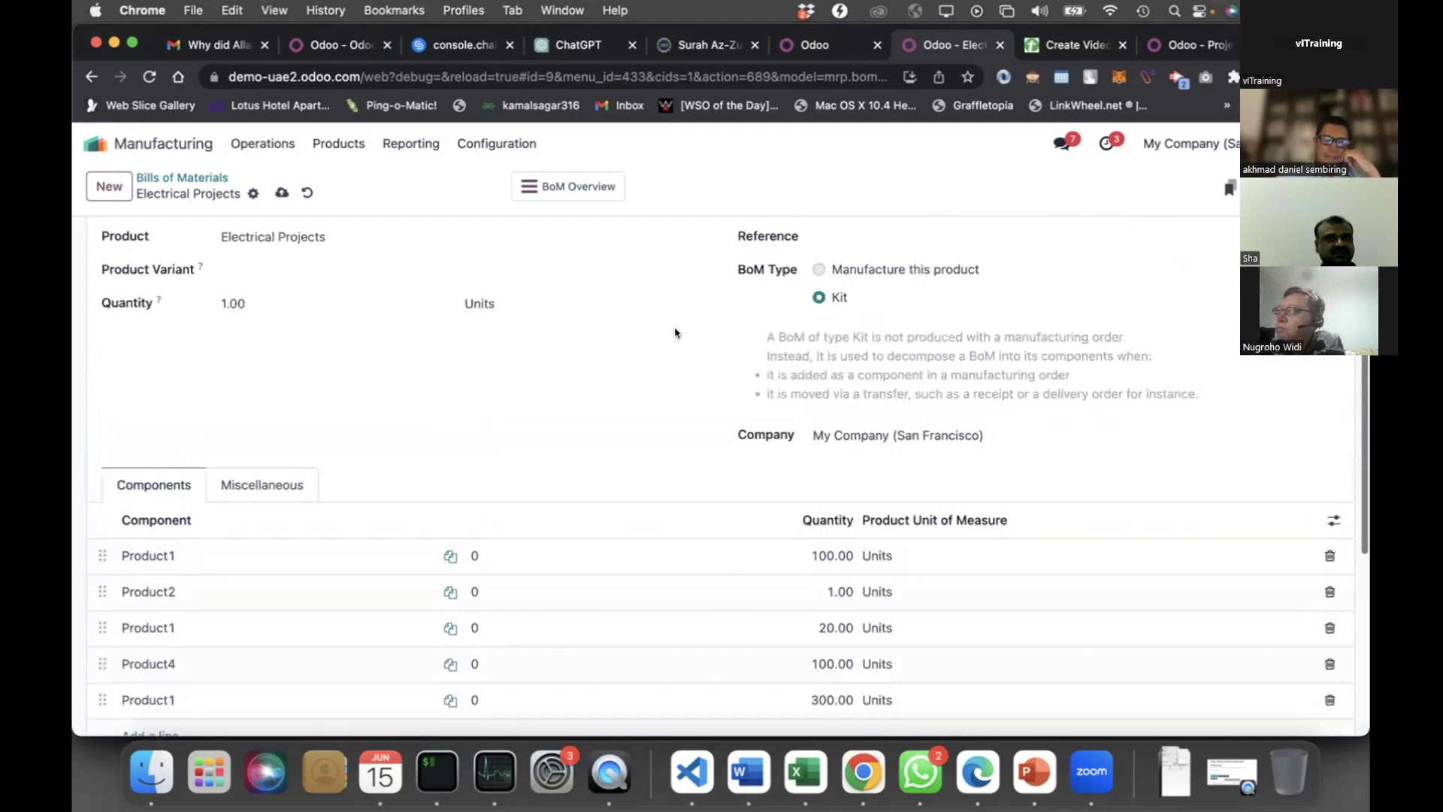
scroll(826, 405, down, 3)
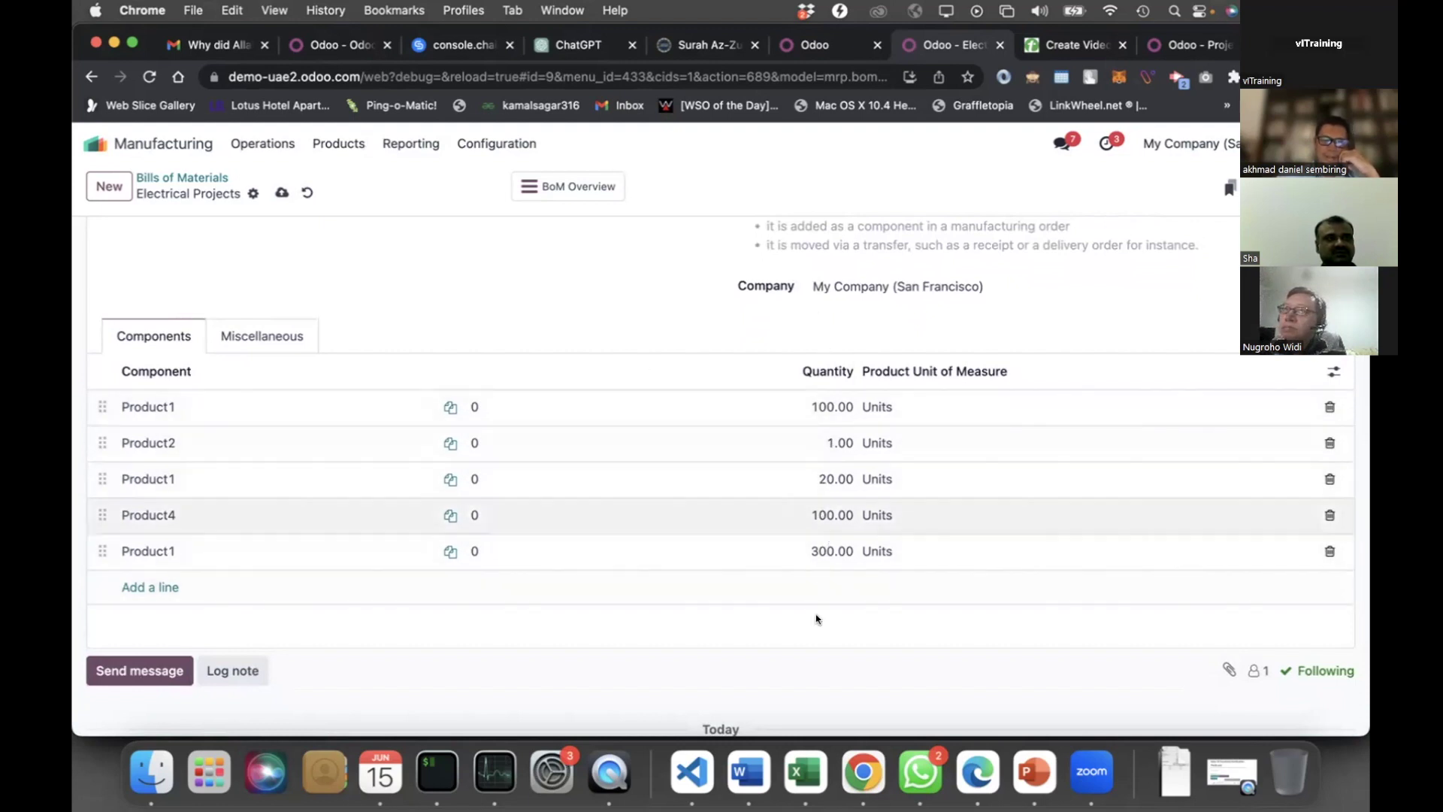
scroll(526, 248, up, 2)
scroll(353, 208, up, 1)
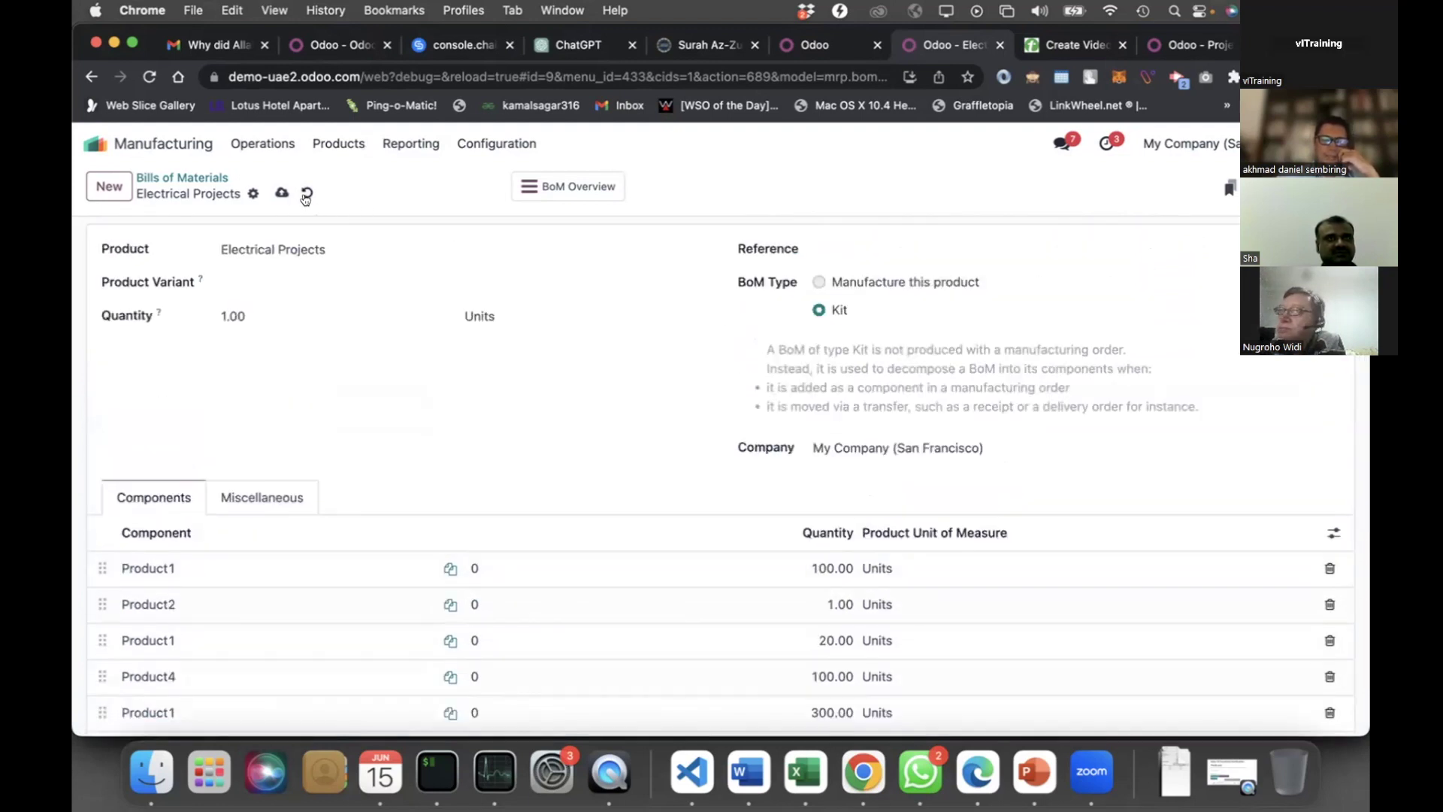
click(307, 193)
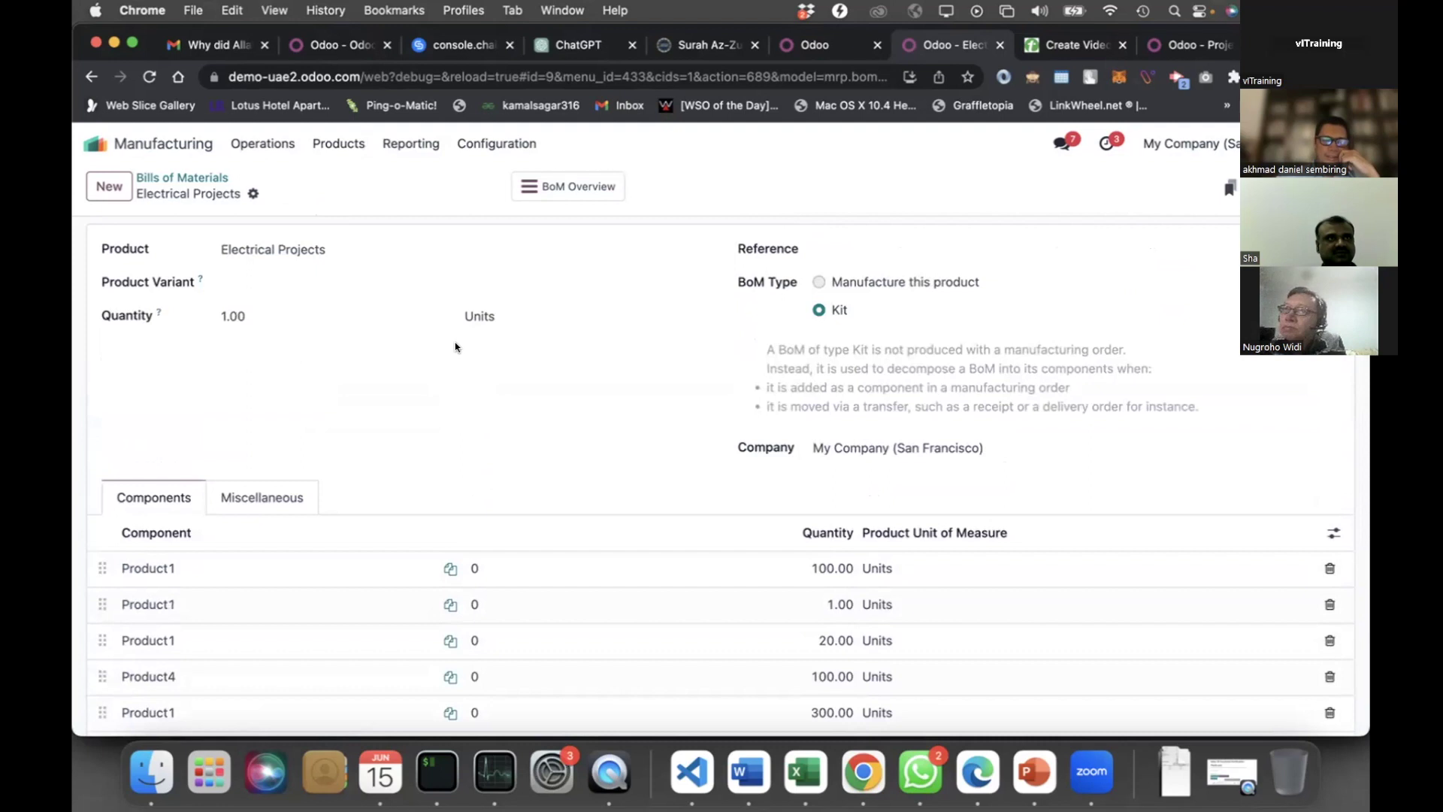
click(138, 141)
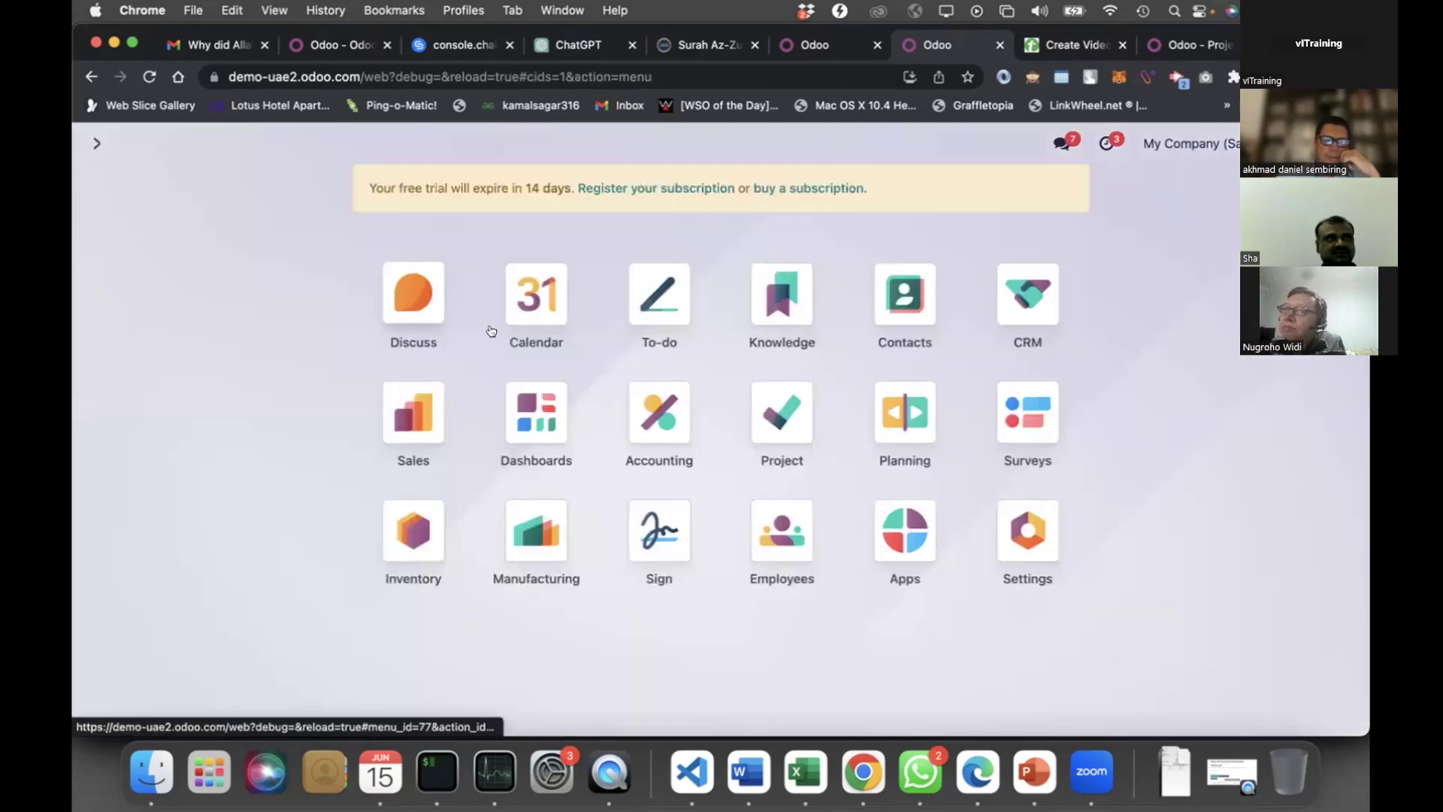
In the CRM pipeline, check the won opportunity's order, then open the Proposition-stage Electrical Installation lead
click(1024, 300)
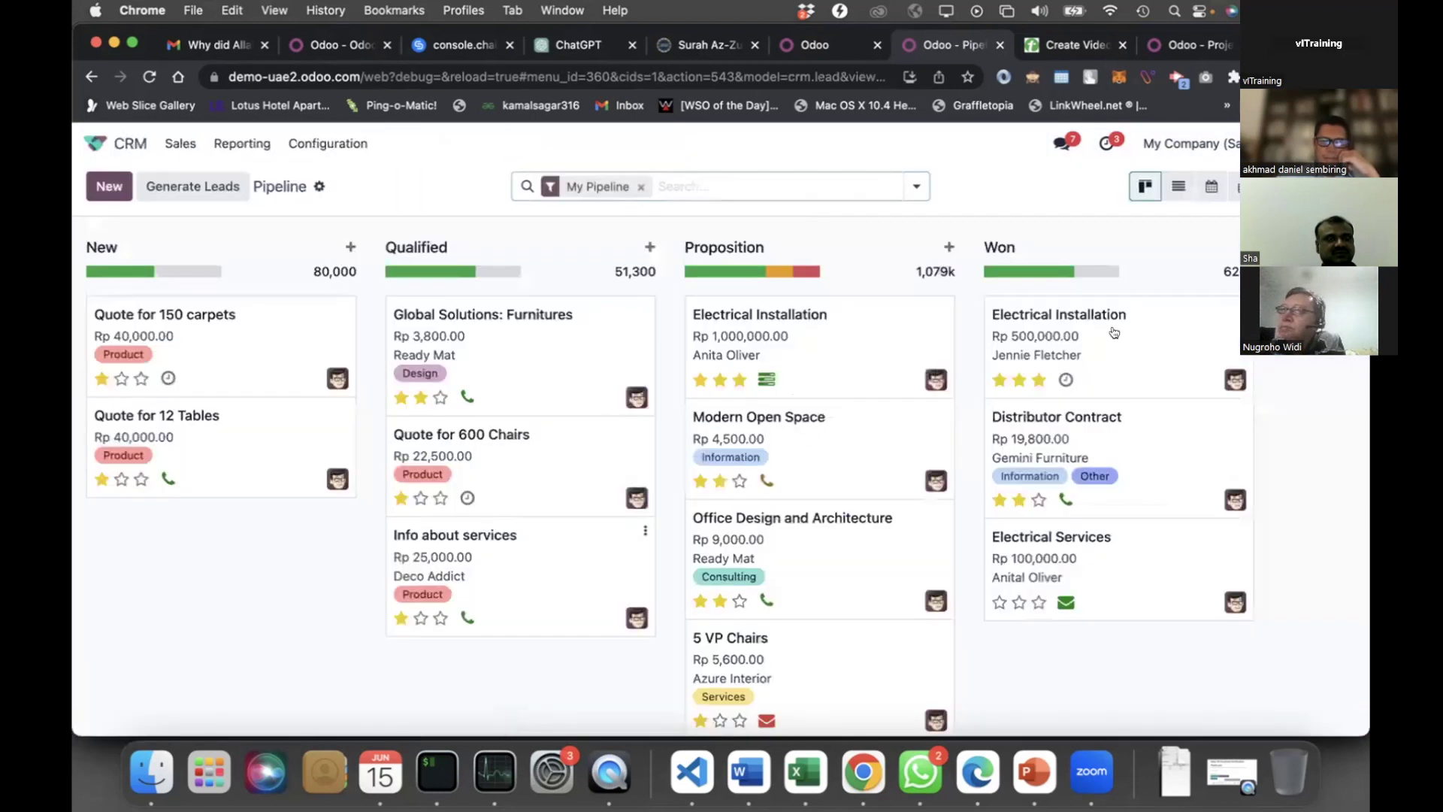
click(1145, 331)
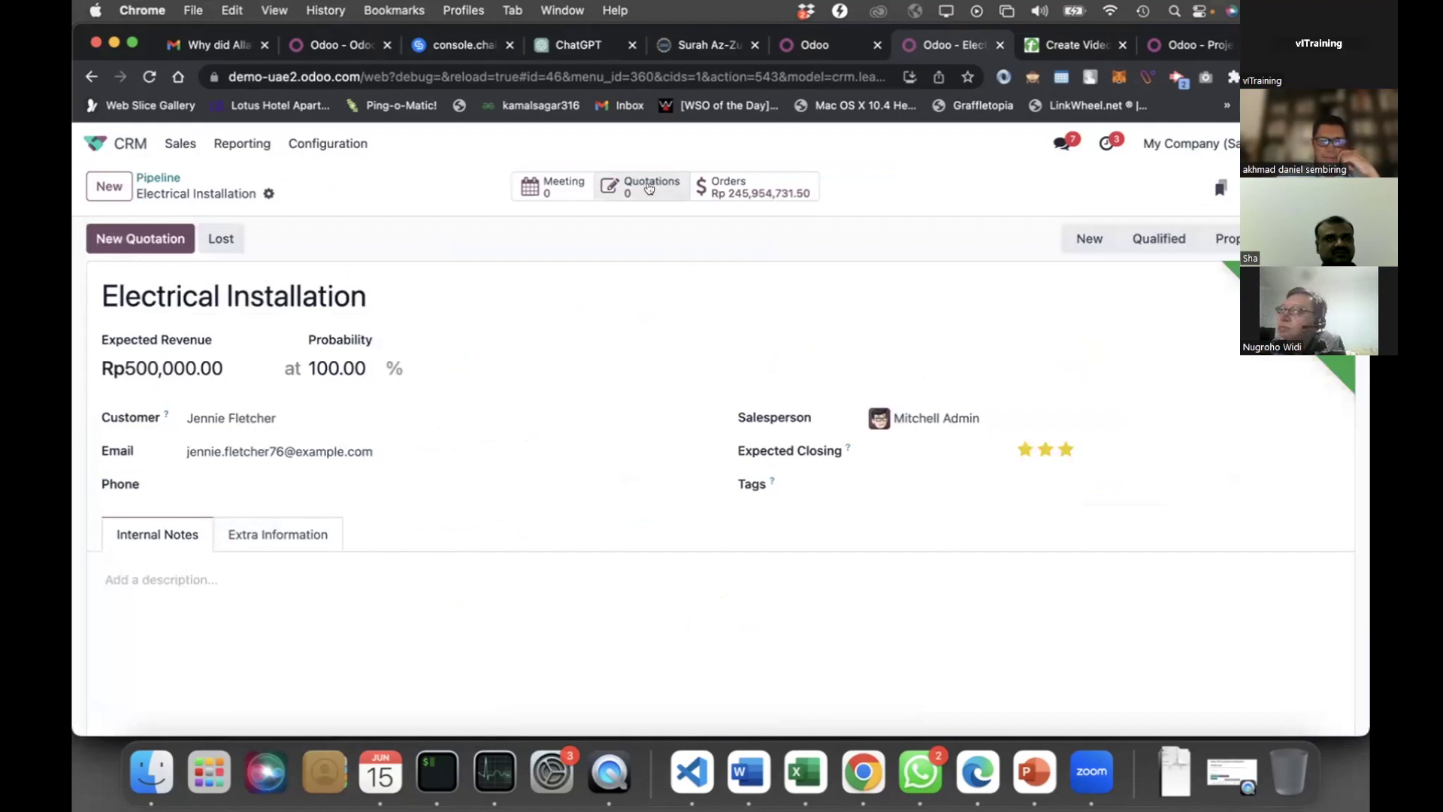
click(746, 186)
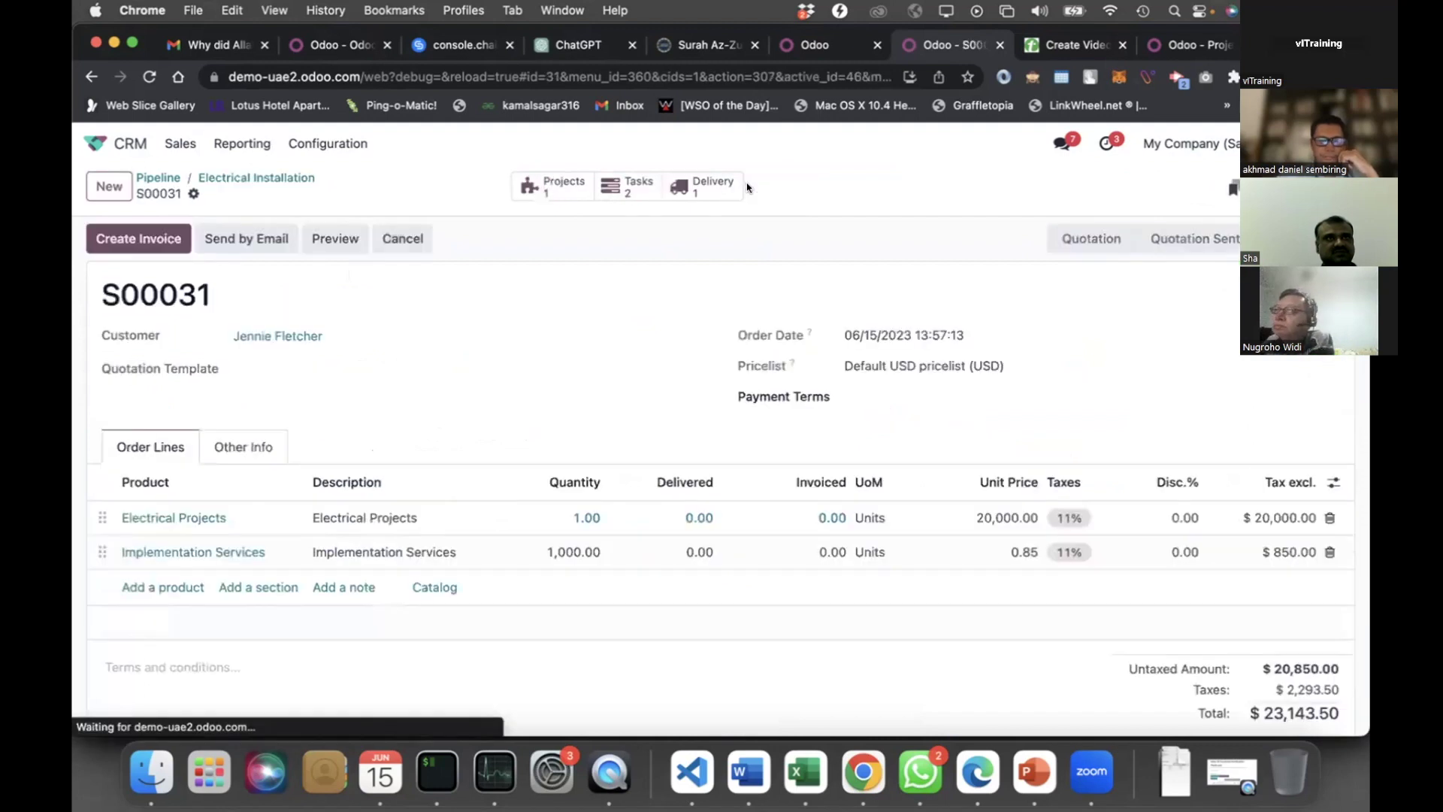
click(157, 178)
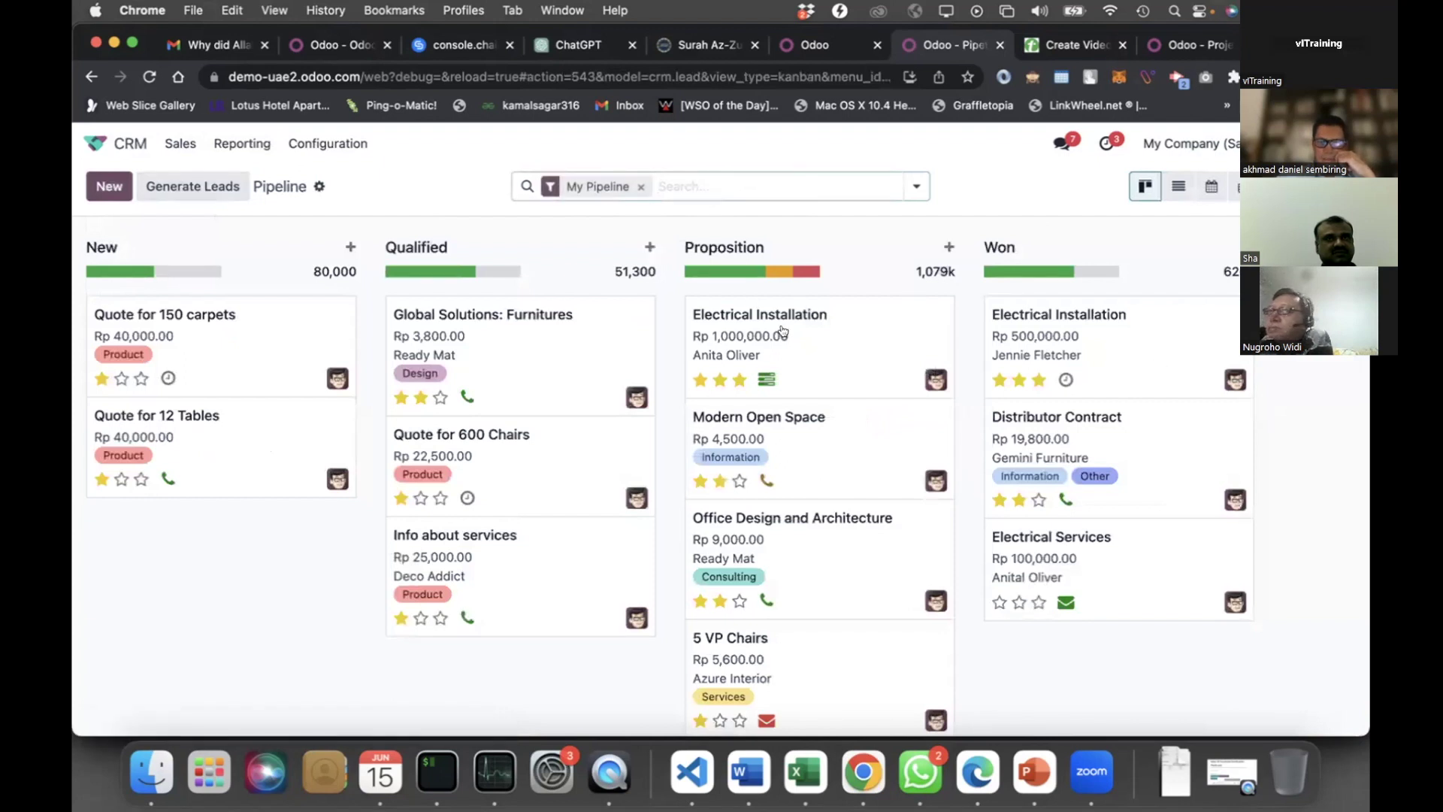
click(802, 338)
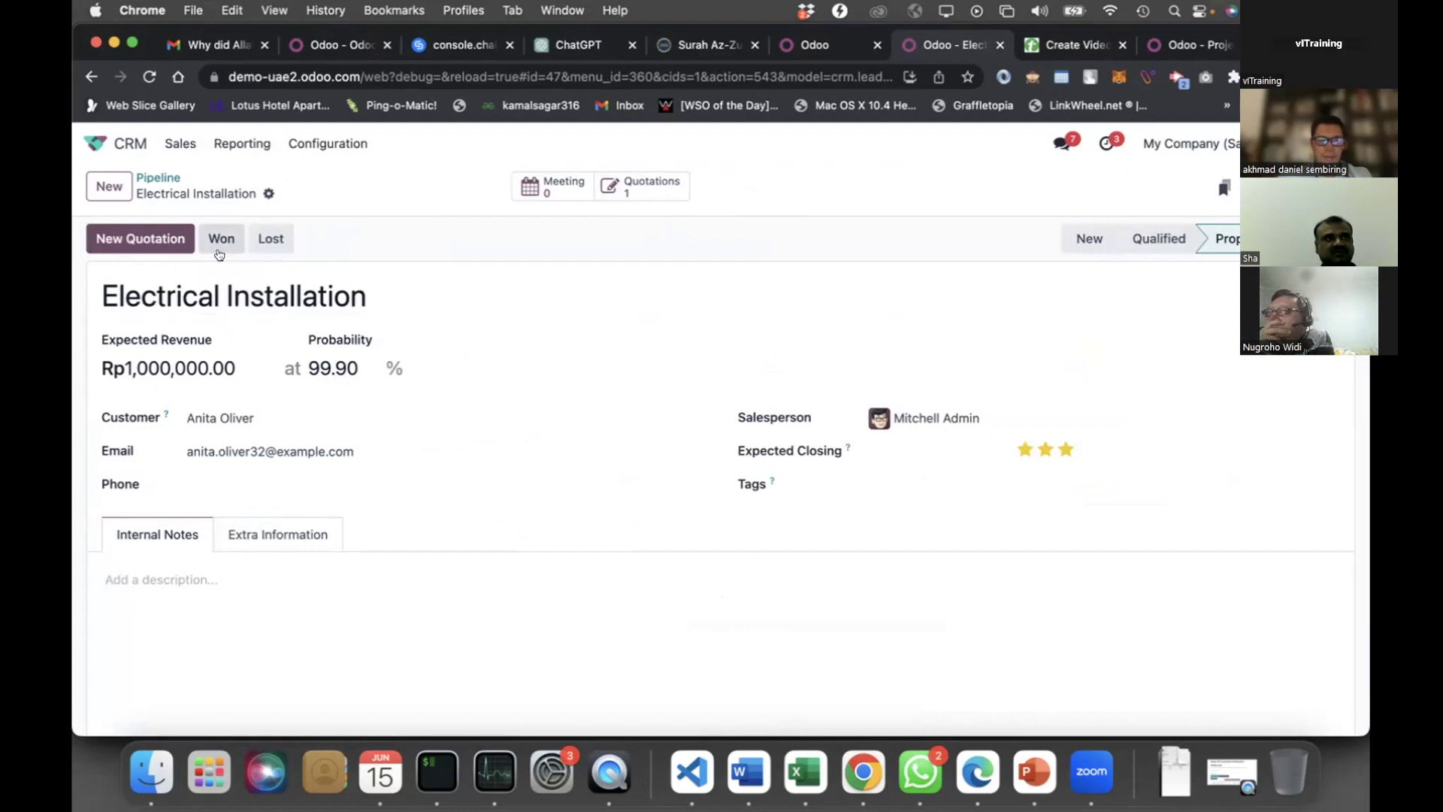
Mark the Electrical Installation lead won, open quotation S00032 and confirm it
click(220, 239)
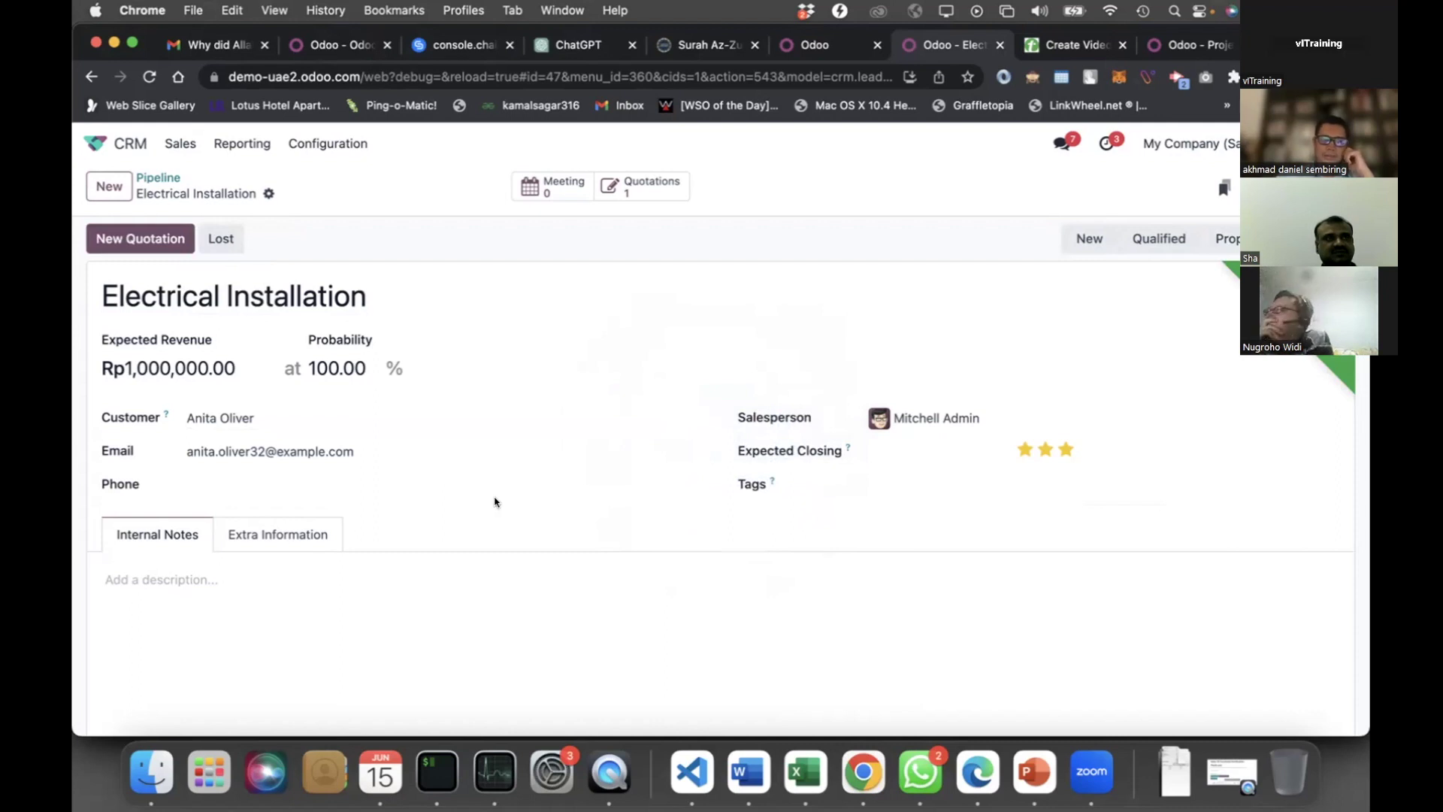
click(654, 187)
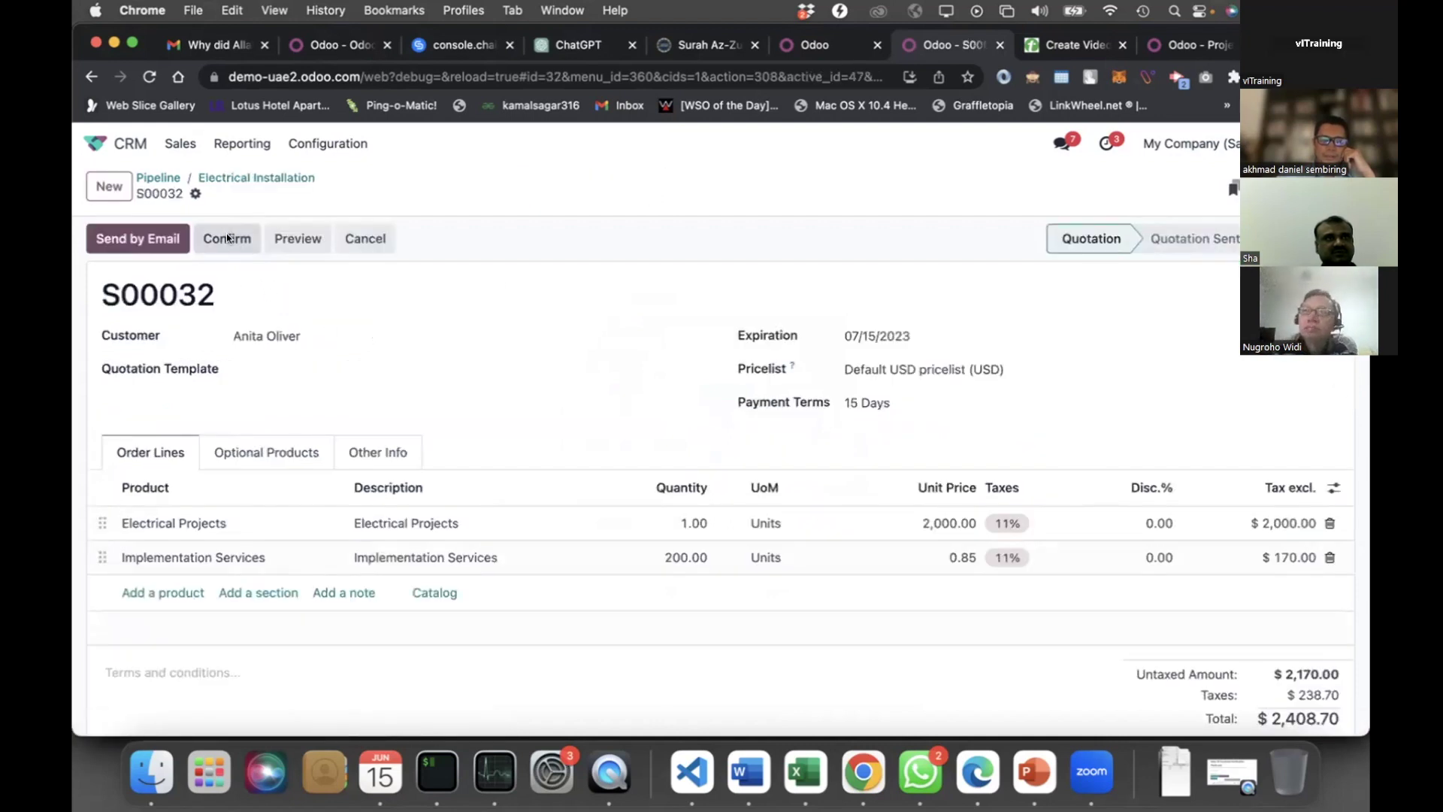
click(227, 237)
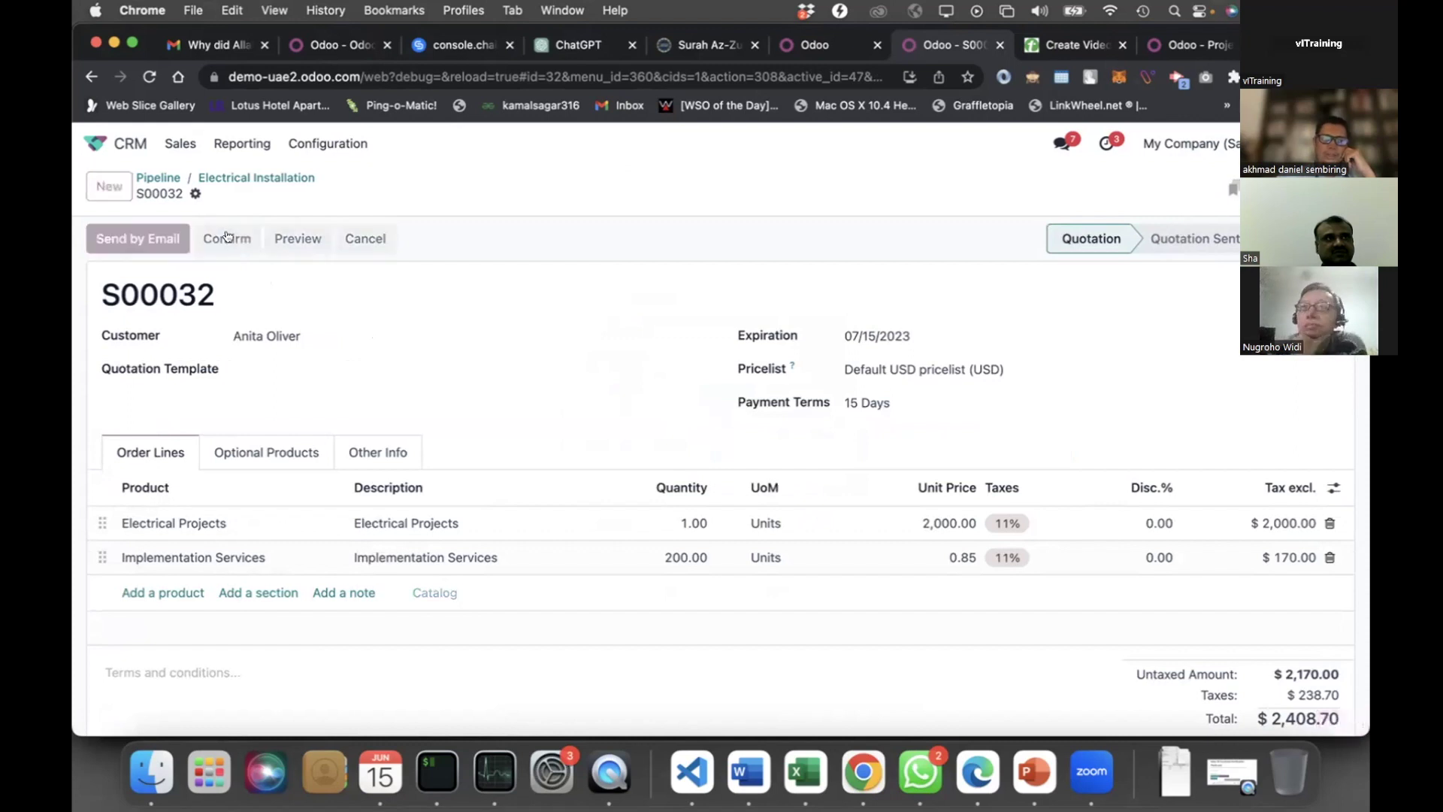
click(227, 238)
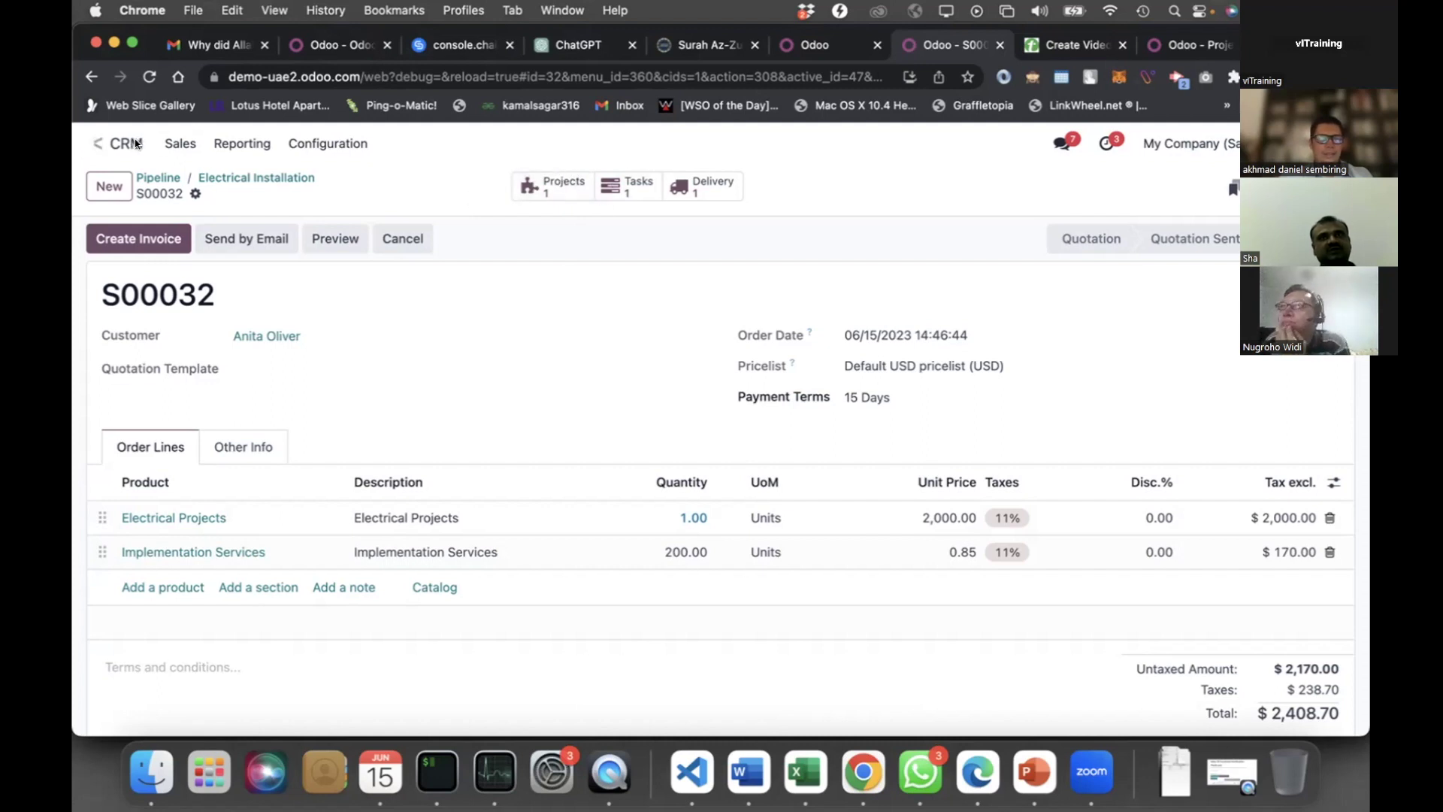
Attach Picking Operations.pdf to the S00032 chatter
click(98, 143)
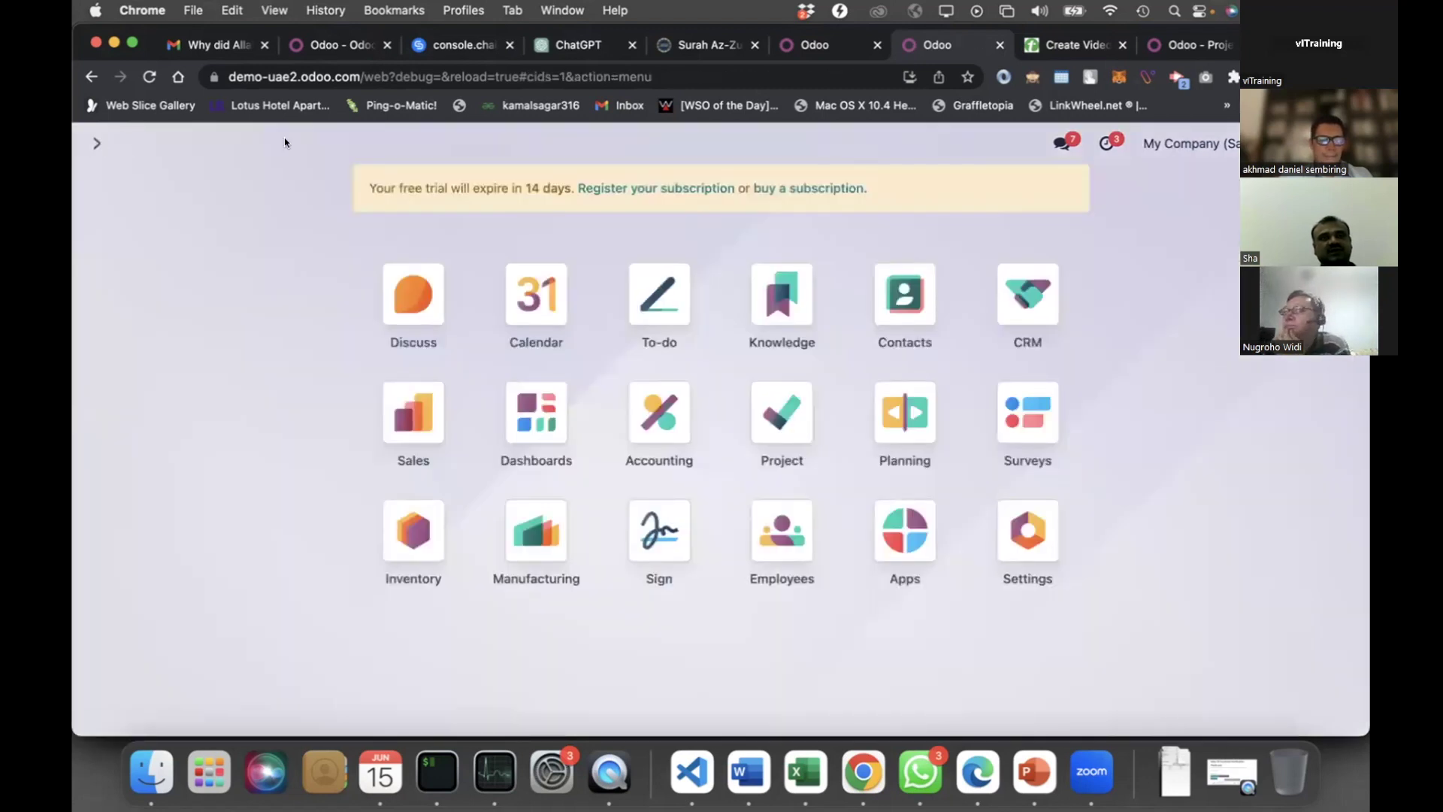
key(Escape)
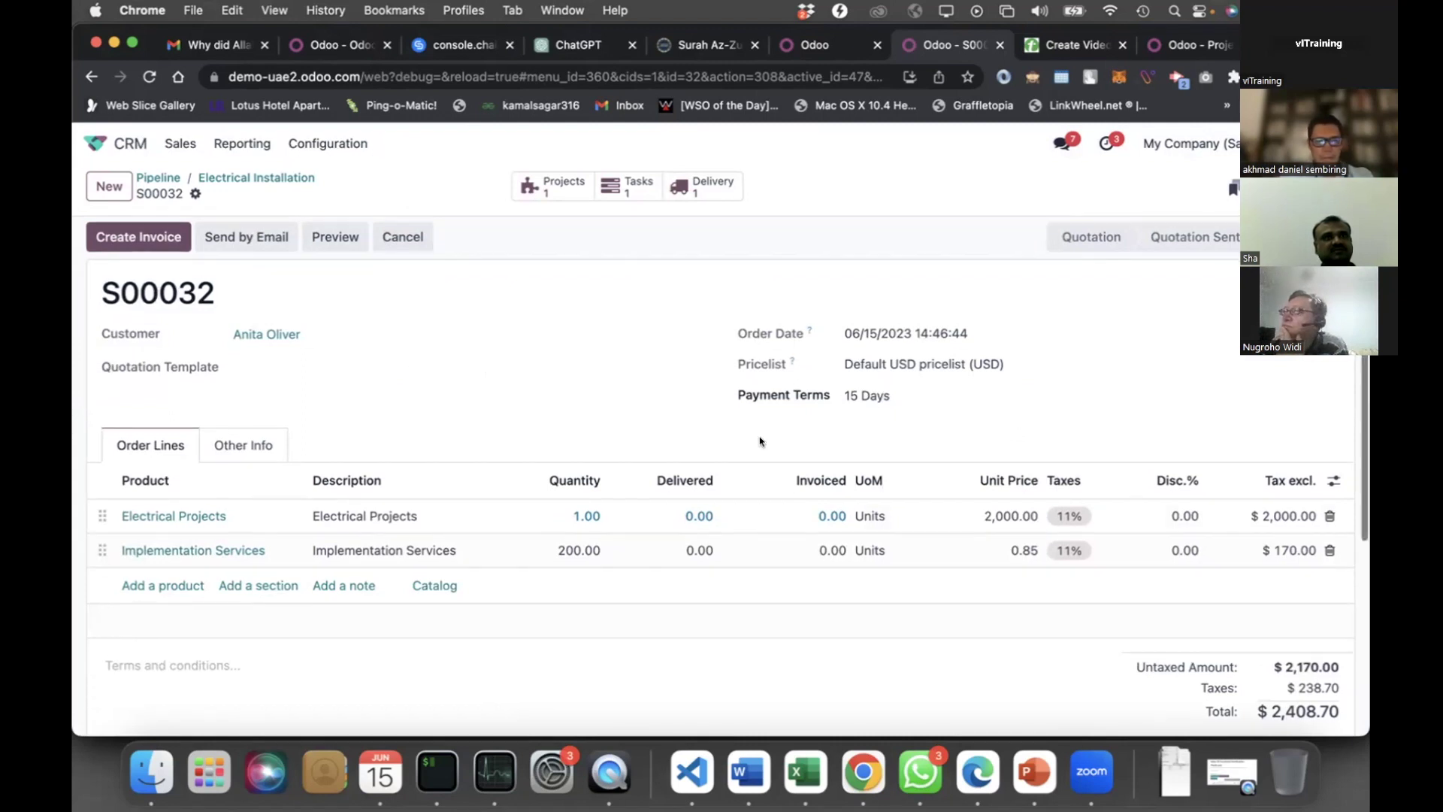
scroll(759, 441, down, 5)
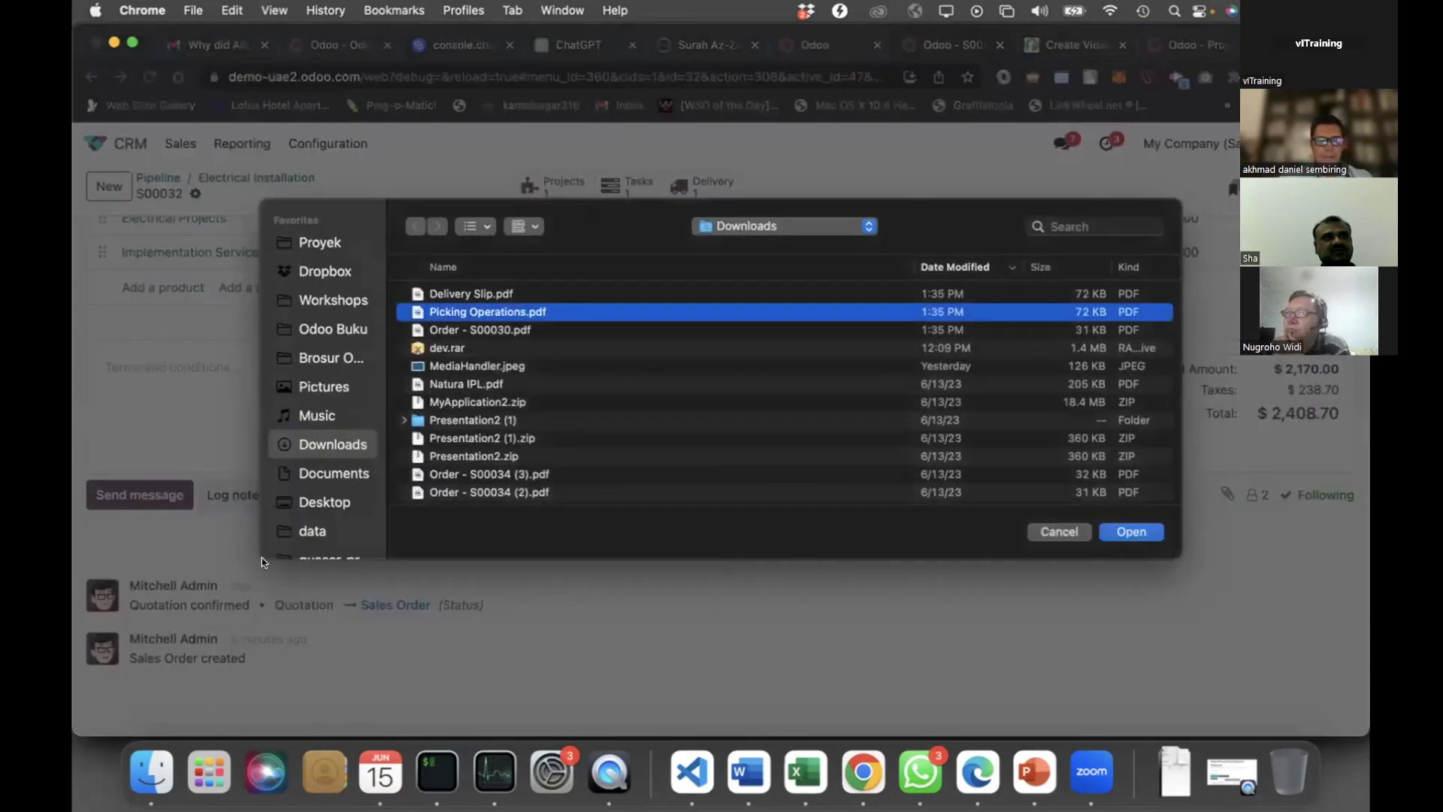
key(Return)
Preview the attached Picking Operations.pdf, then close the preview
click(194, 468)
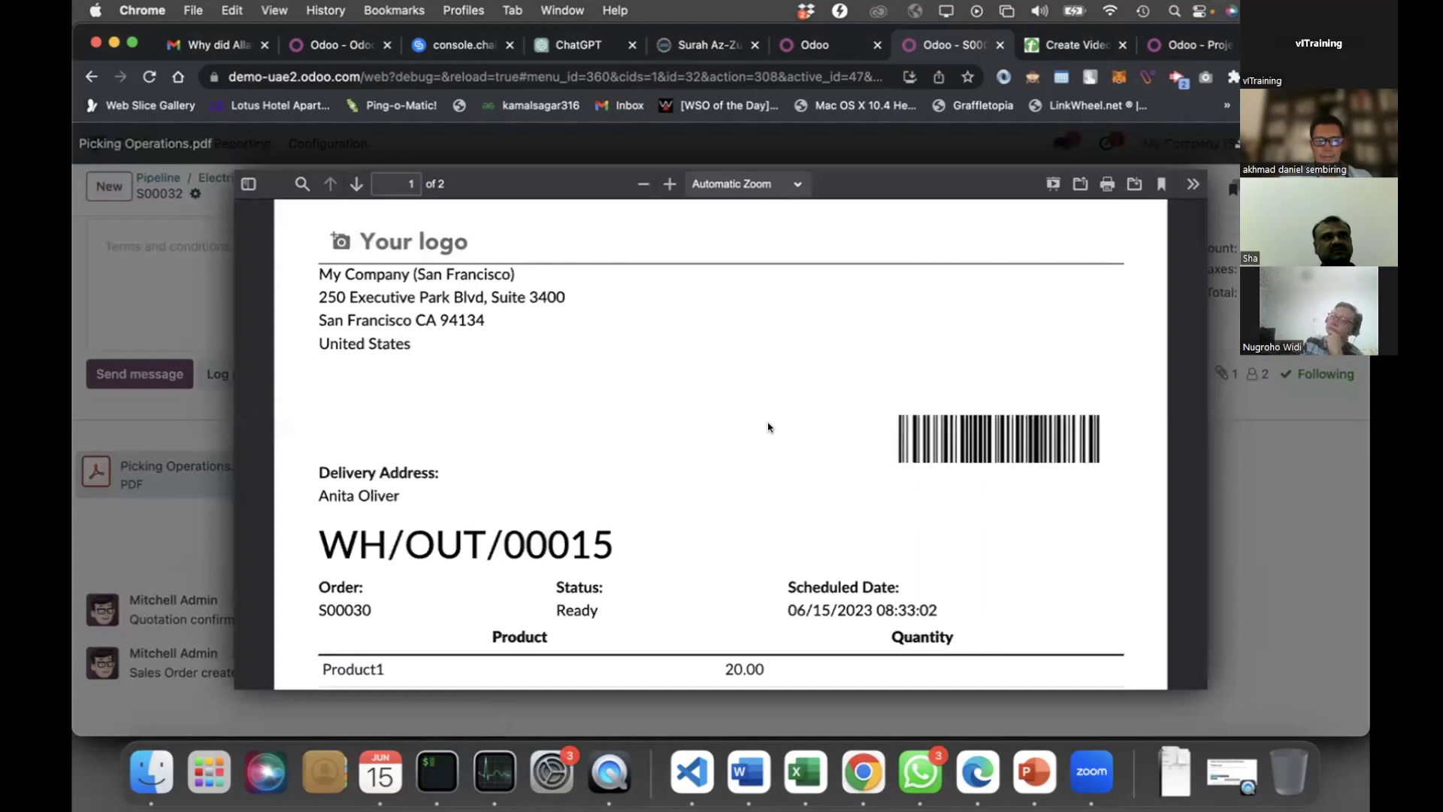
scroll(767, 427, down, 5)
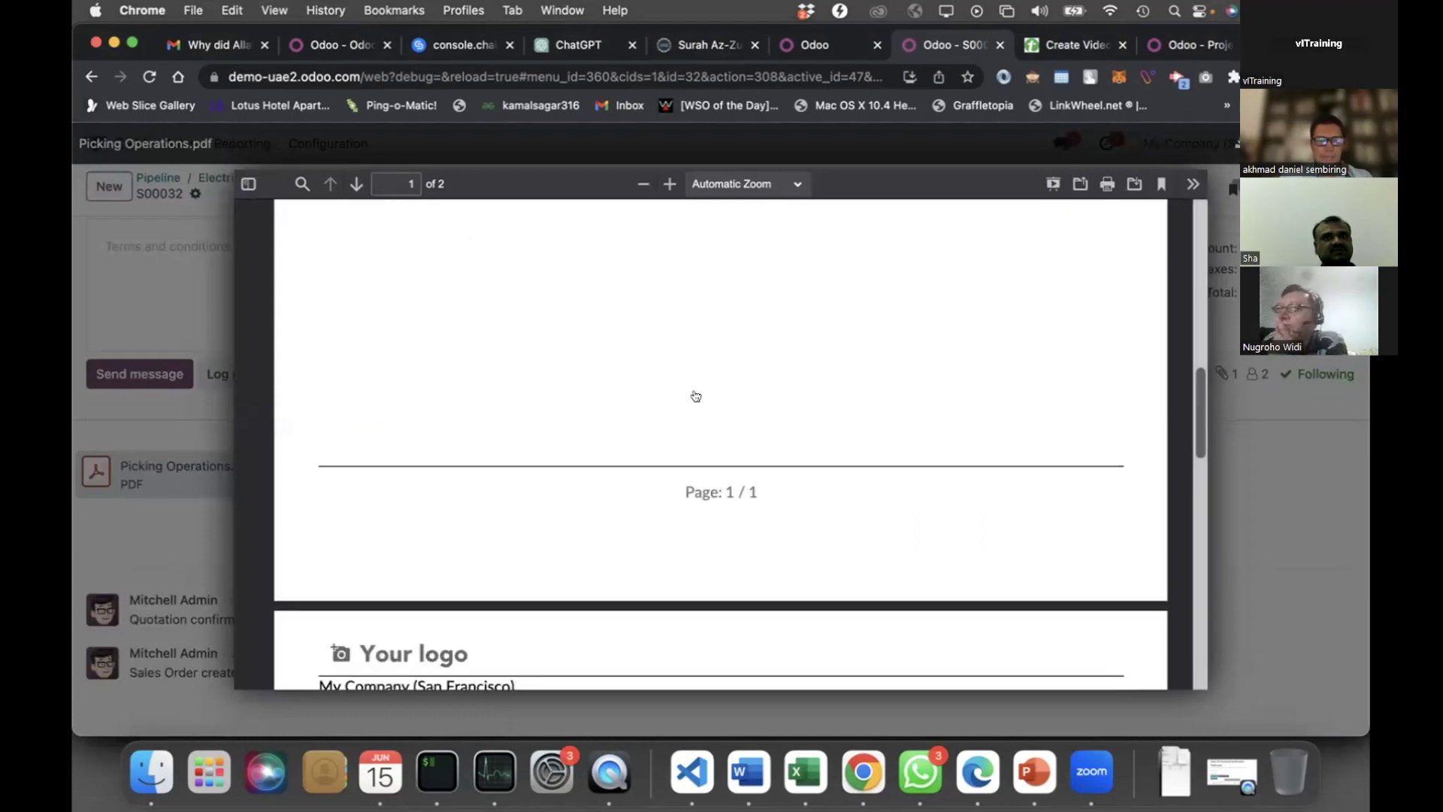
key(Escape)
scroll(416, 426, up, 3)
scroll(711, 396, up, 3)
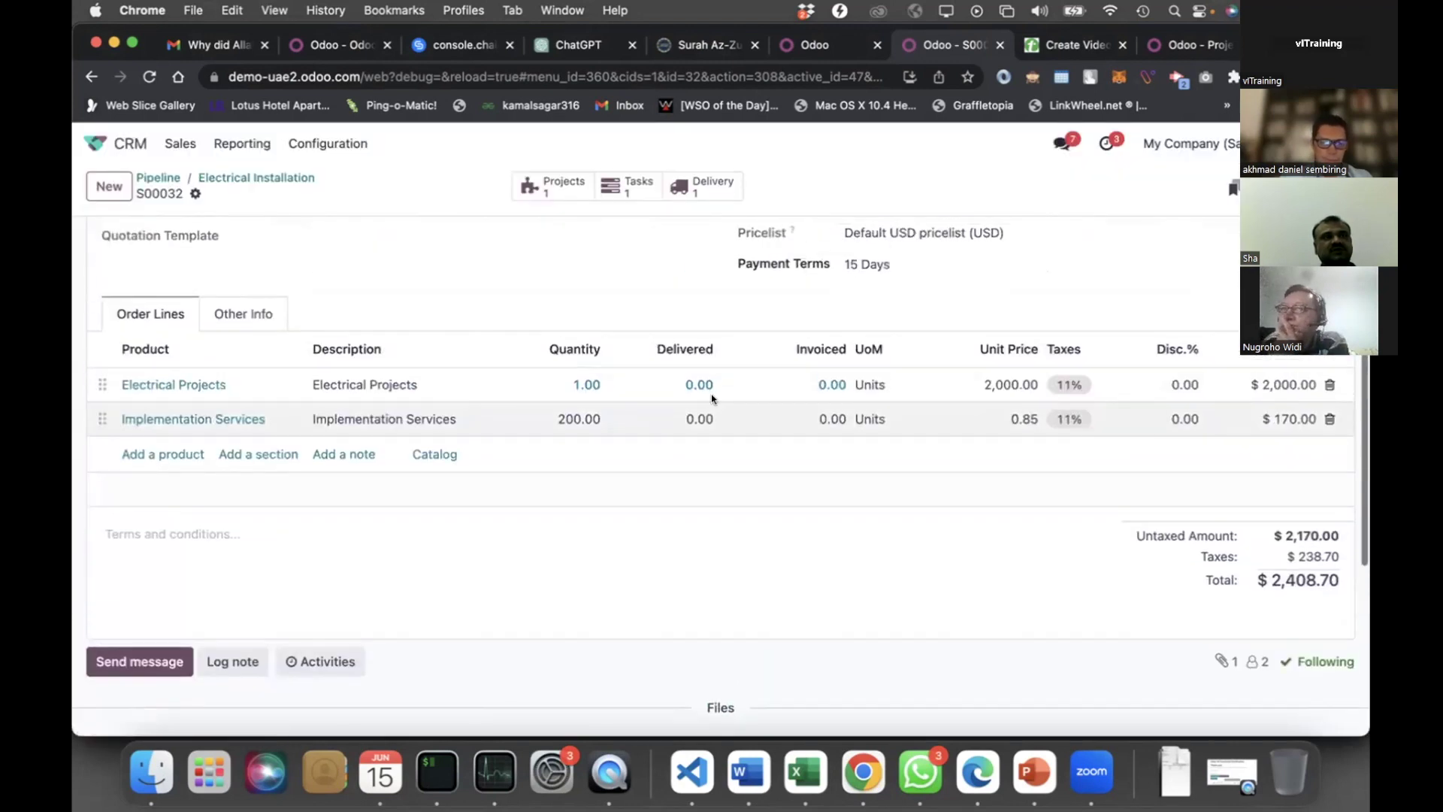
scroll(712, 394, up, 3)
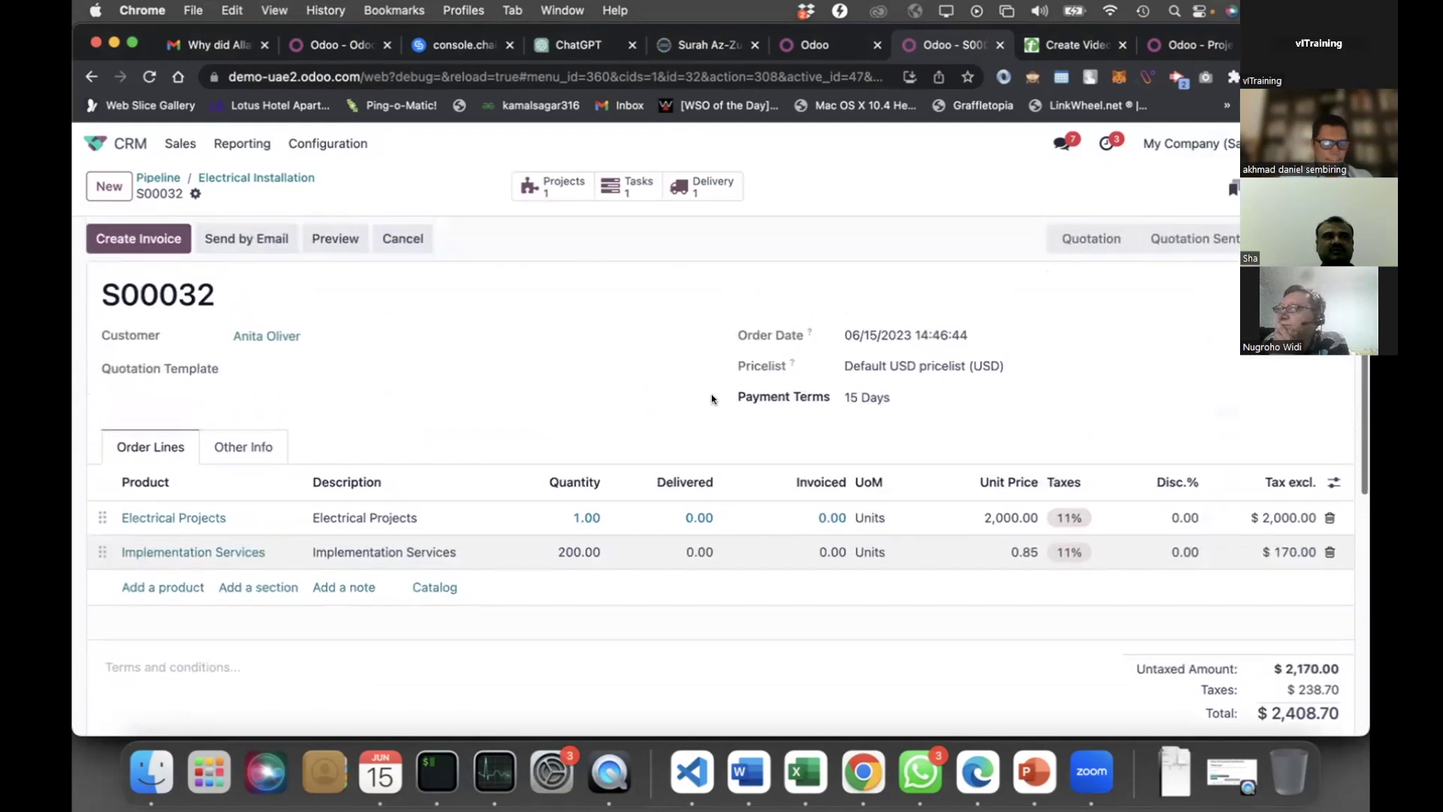
Enter PO00001 as the Customer Reference in Other Info and save
click(243, 446)
scroll(188, 526, down, 2)
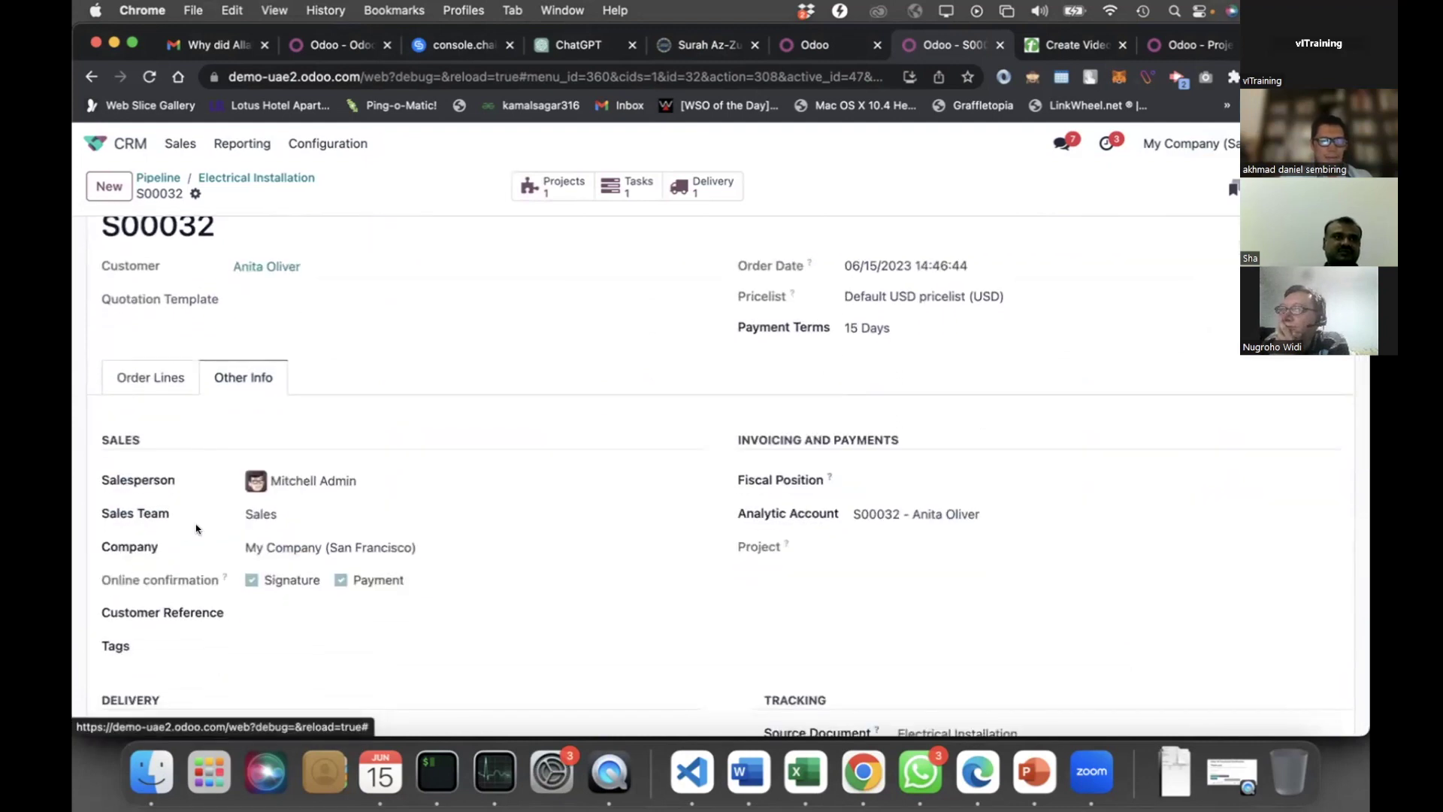
scroll(194, 526, down, 2)
click(286, 541)
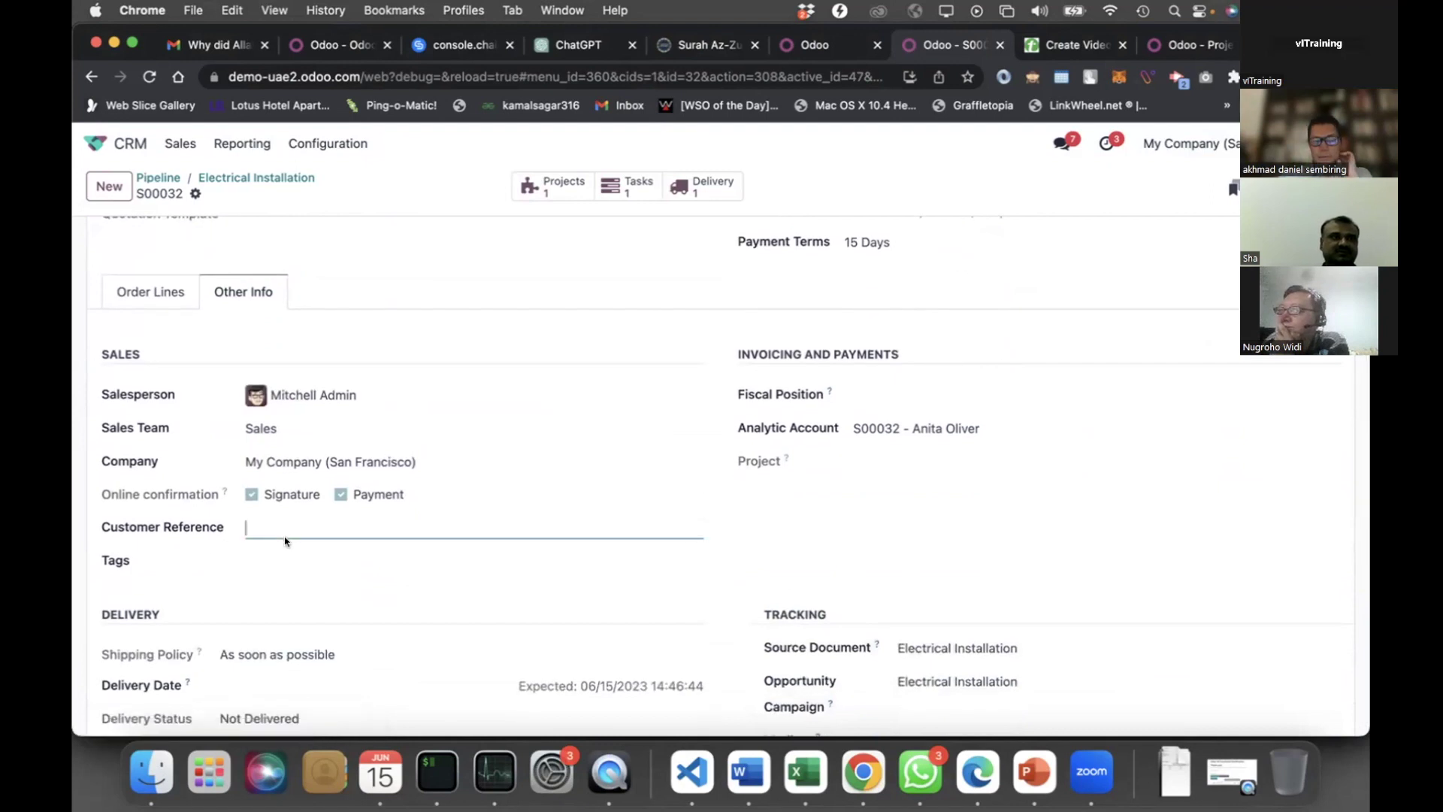
text(PO00001)
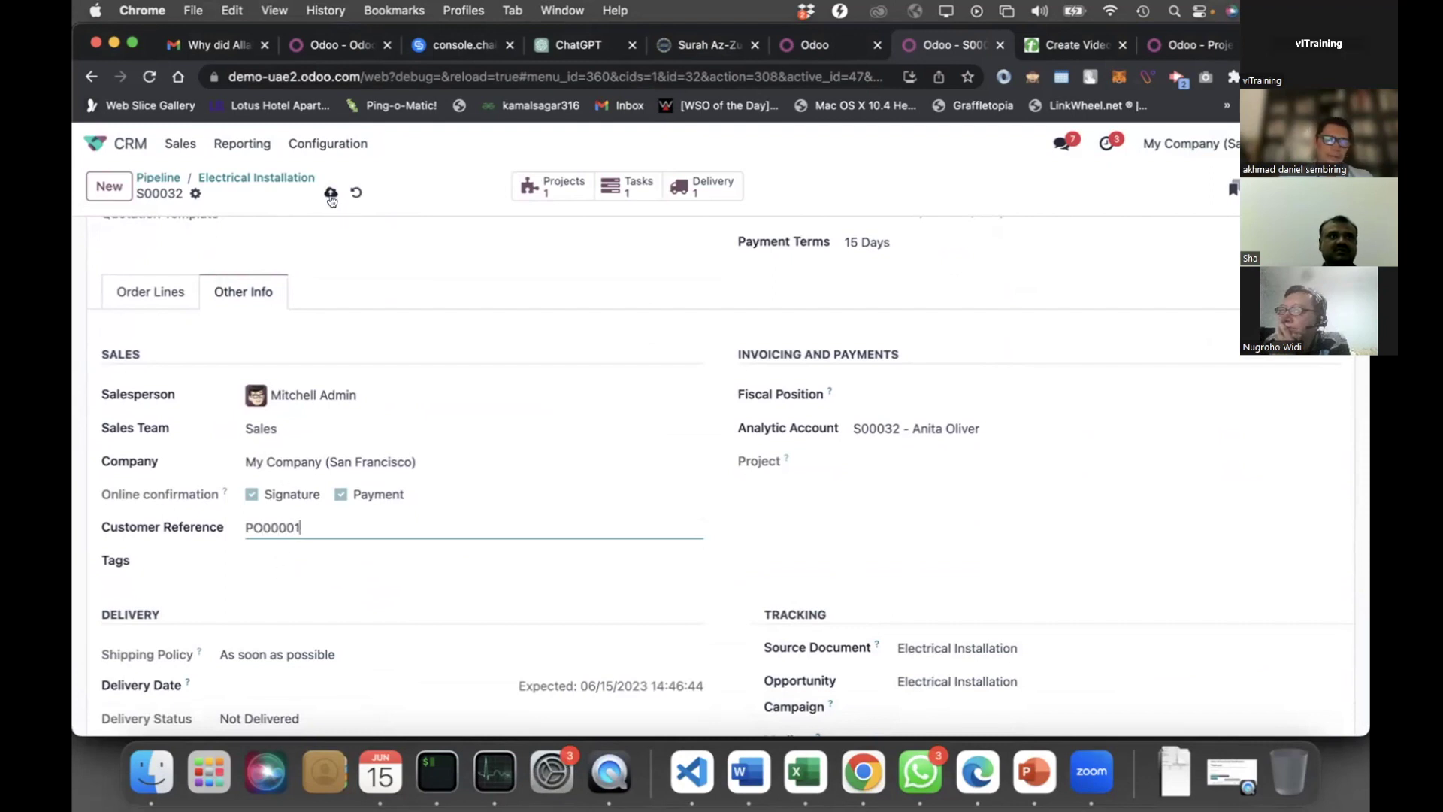
click(331, 196)
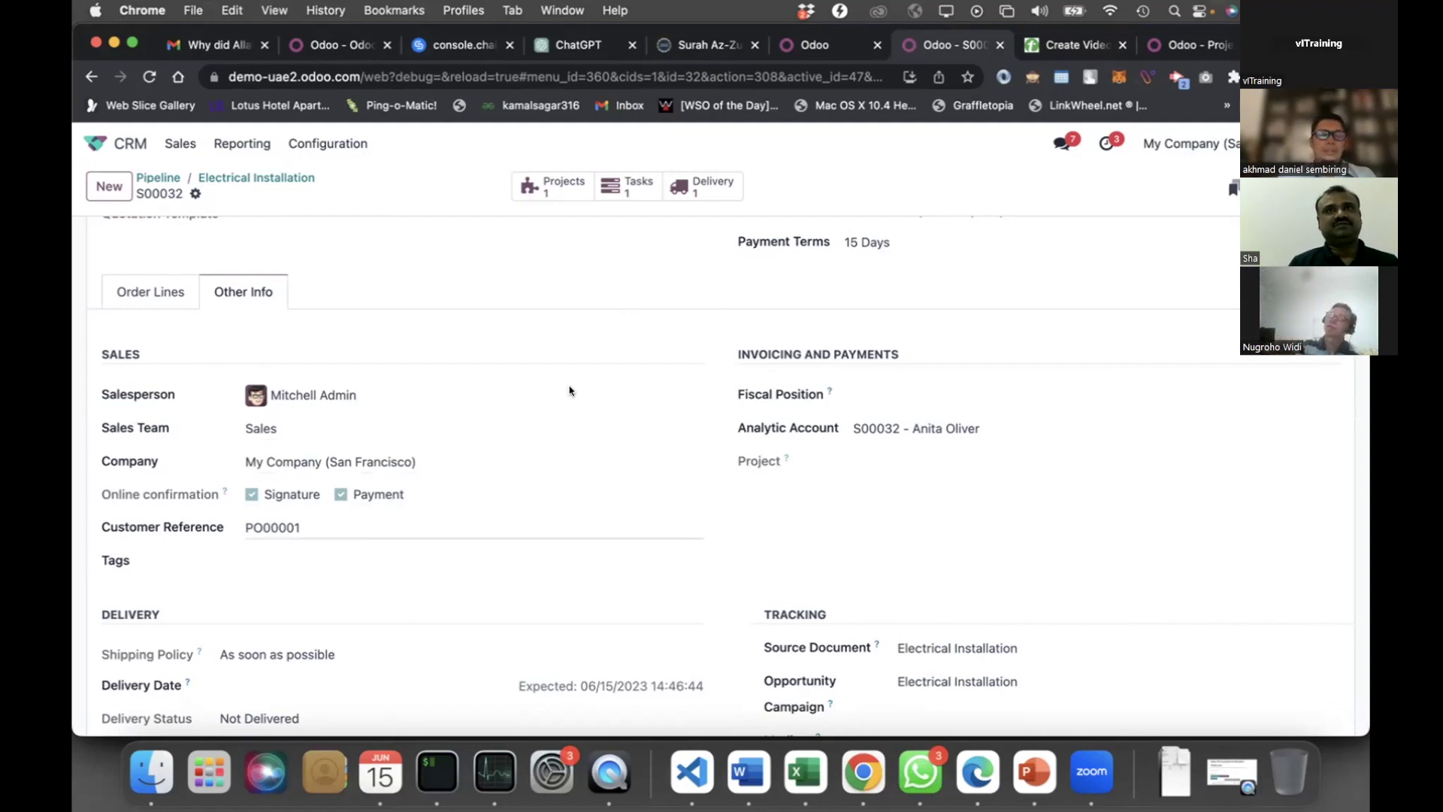
Review the order's delivery details and check the Source options without choosing one
scroll(229, 520, down, 1)
scroll(233, 520, down, 3)
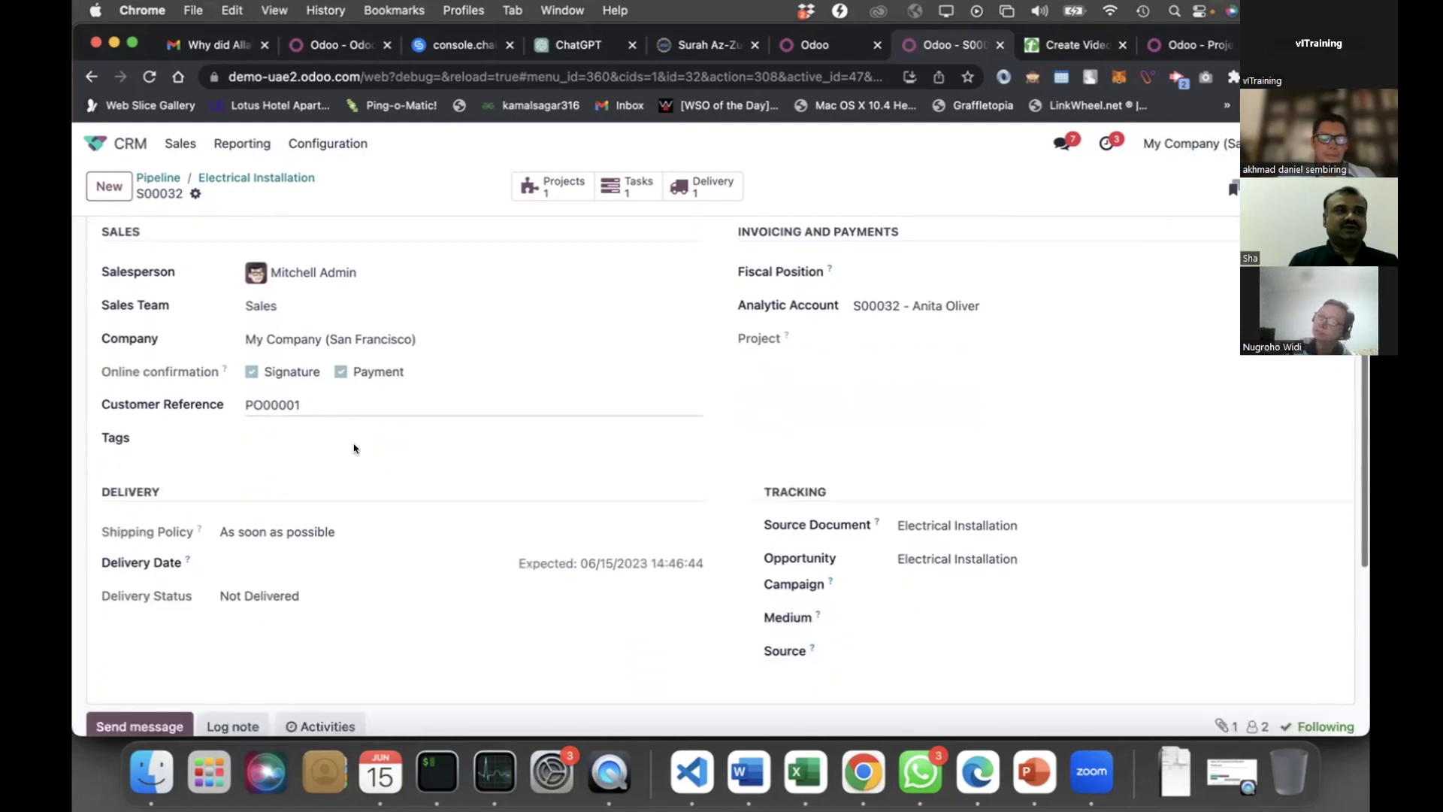
scroll(354, 451, down, 1)
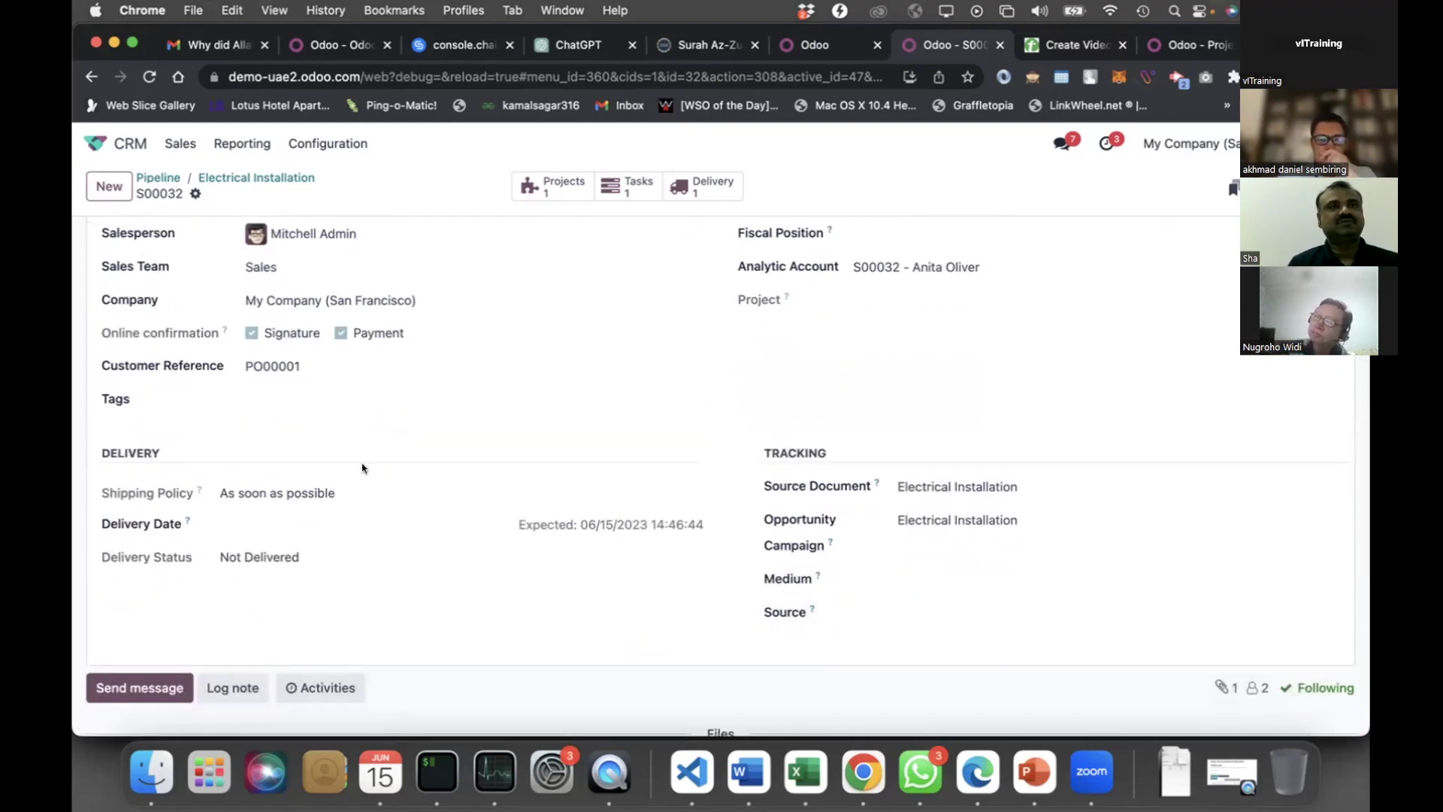
scroll(365, 472, up, 4)
scroll(366, 475, down, 5)
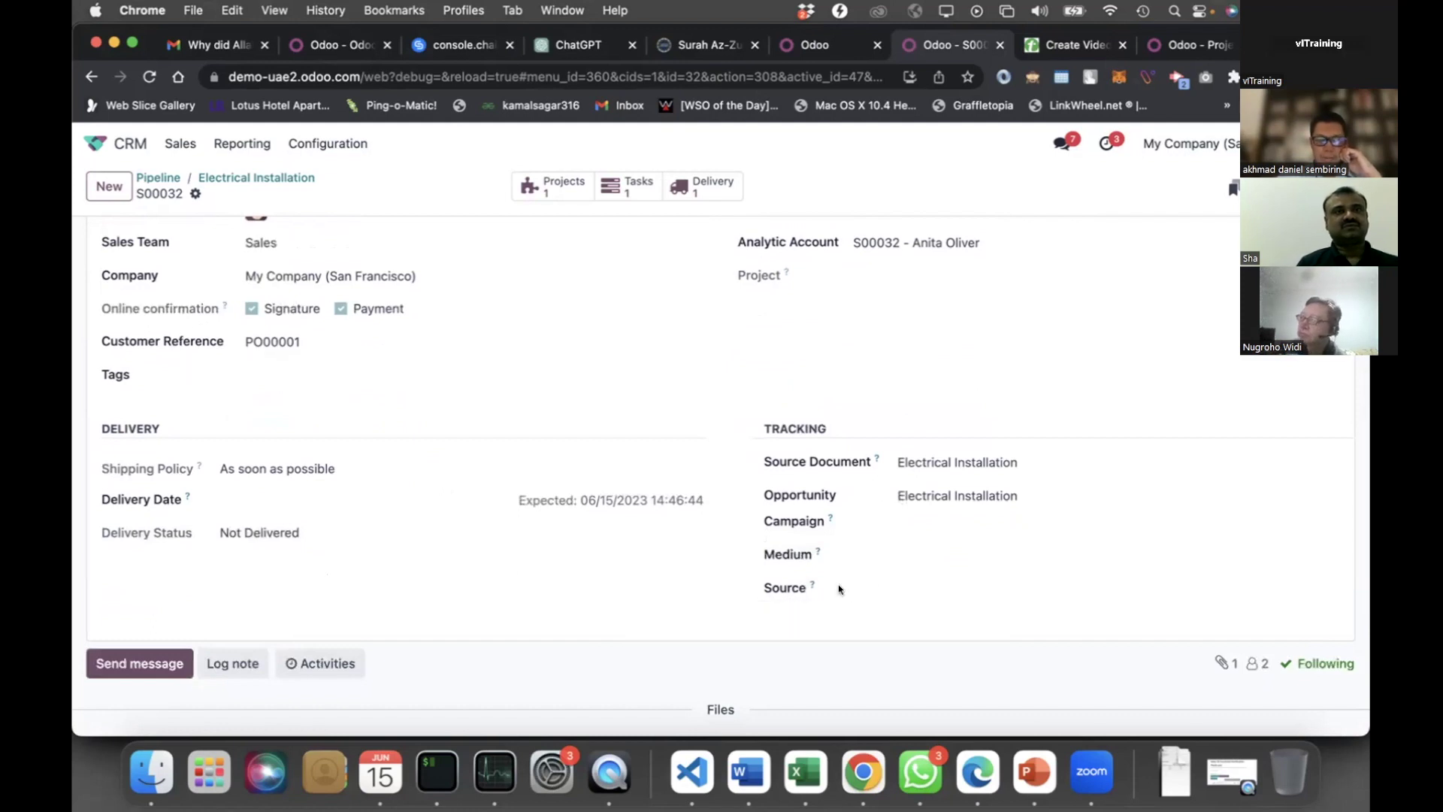
click(888, 597)
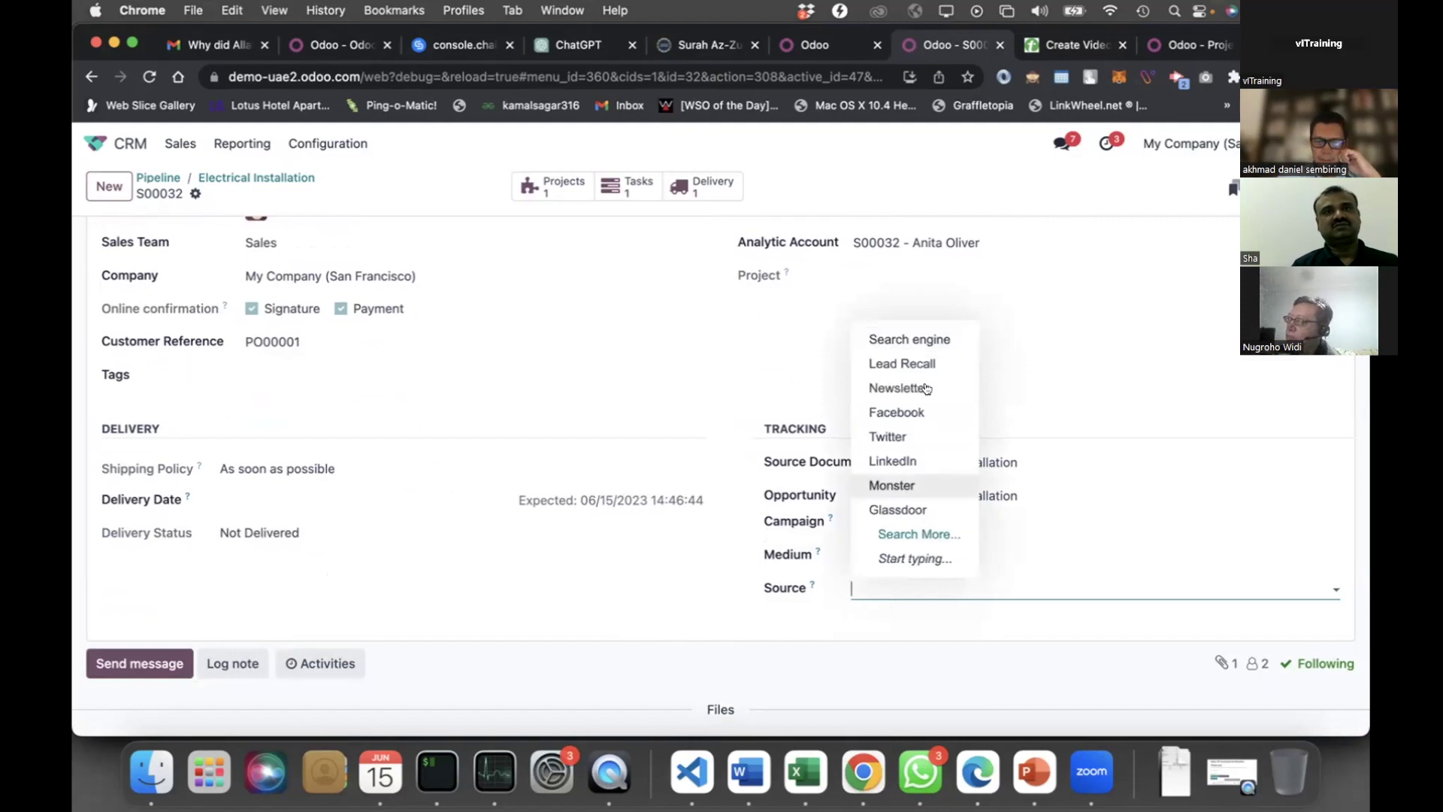
click(846, 627)
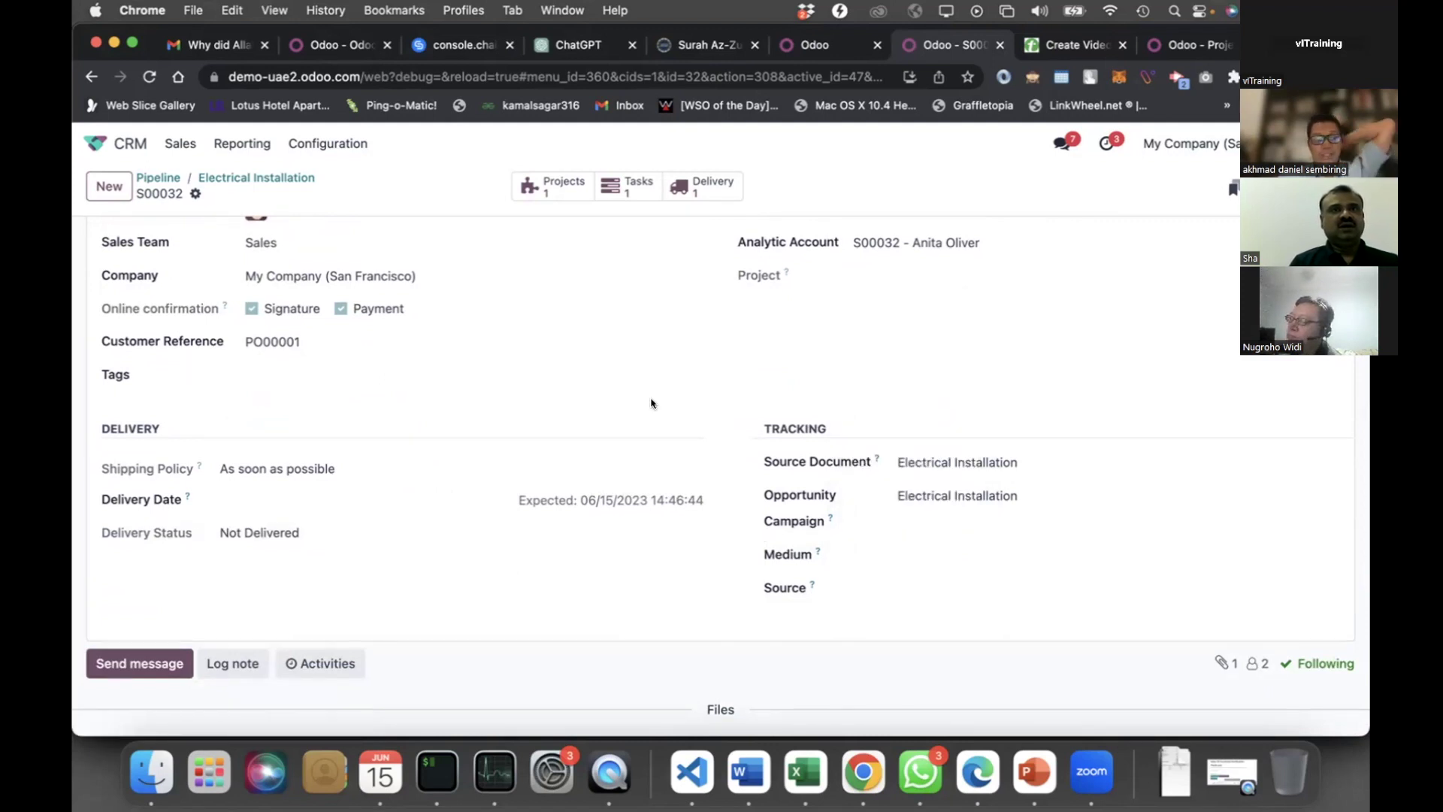
scroll(488, 390, up, 1)
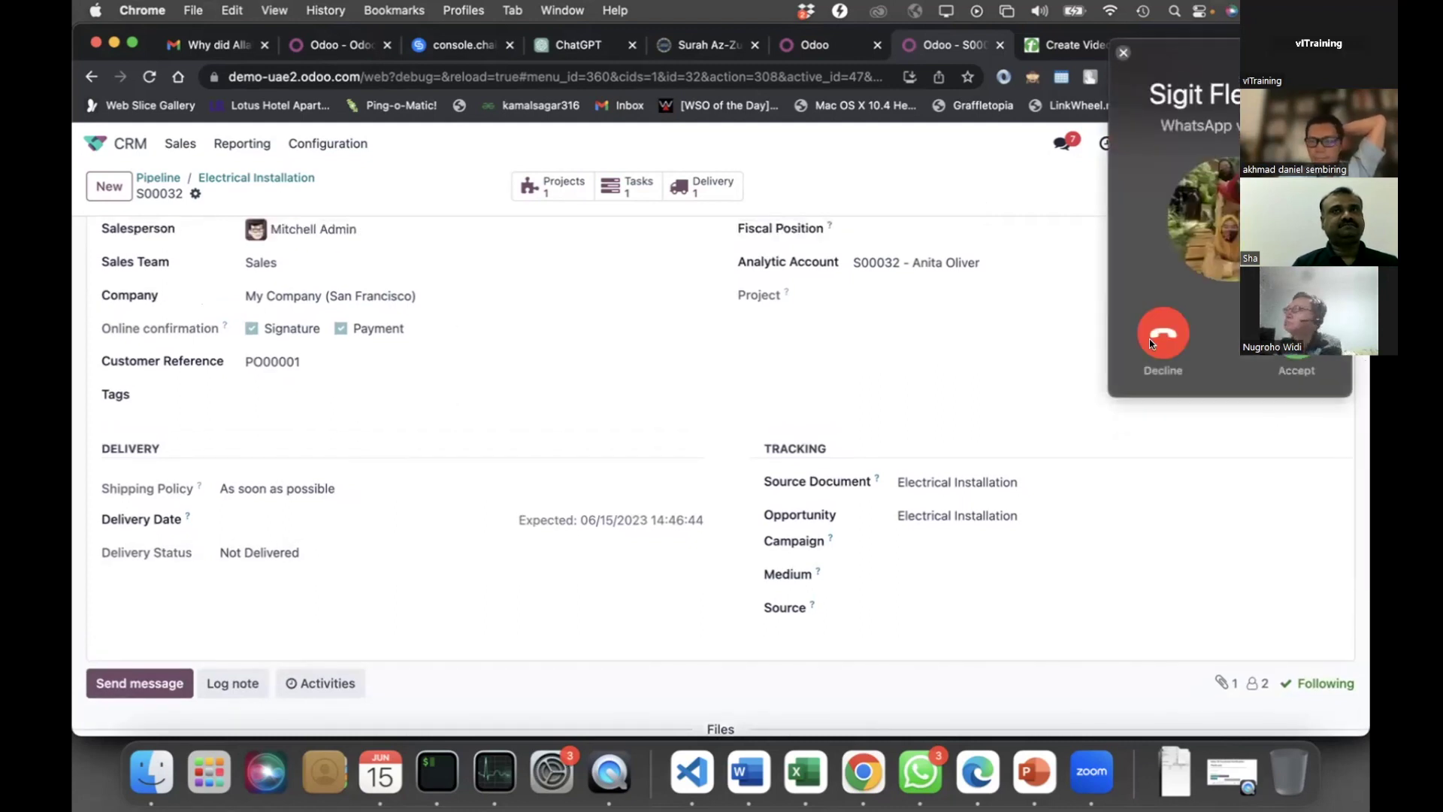
Decline the incoming WhatsApp call and bring sales order S00032 back into view
click(1150, 340)
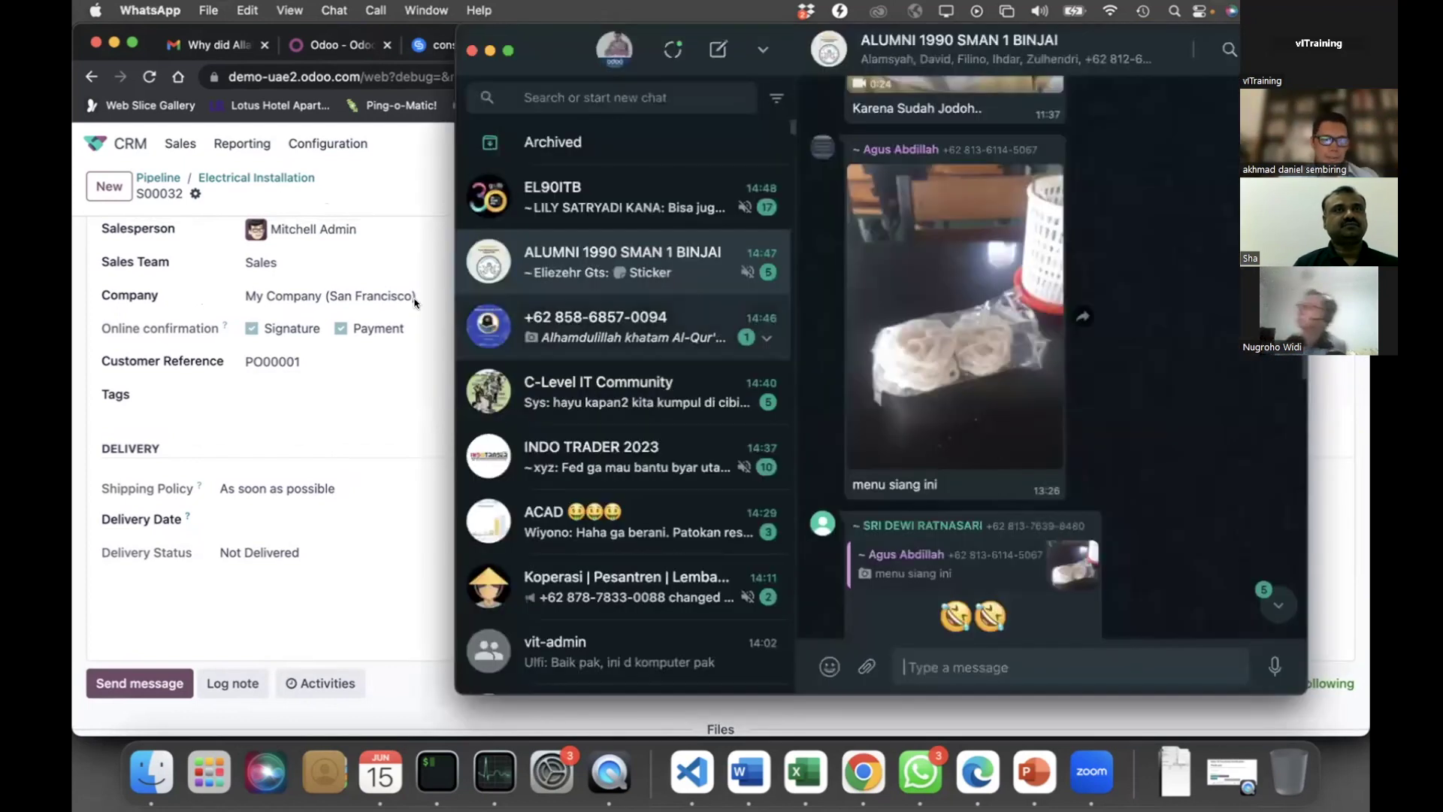
click(248, 316)
scroll(733, 297, up, 4)
scroll(732, 297, up, 1)
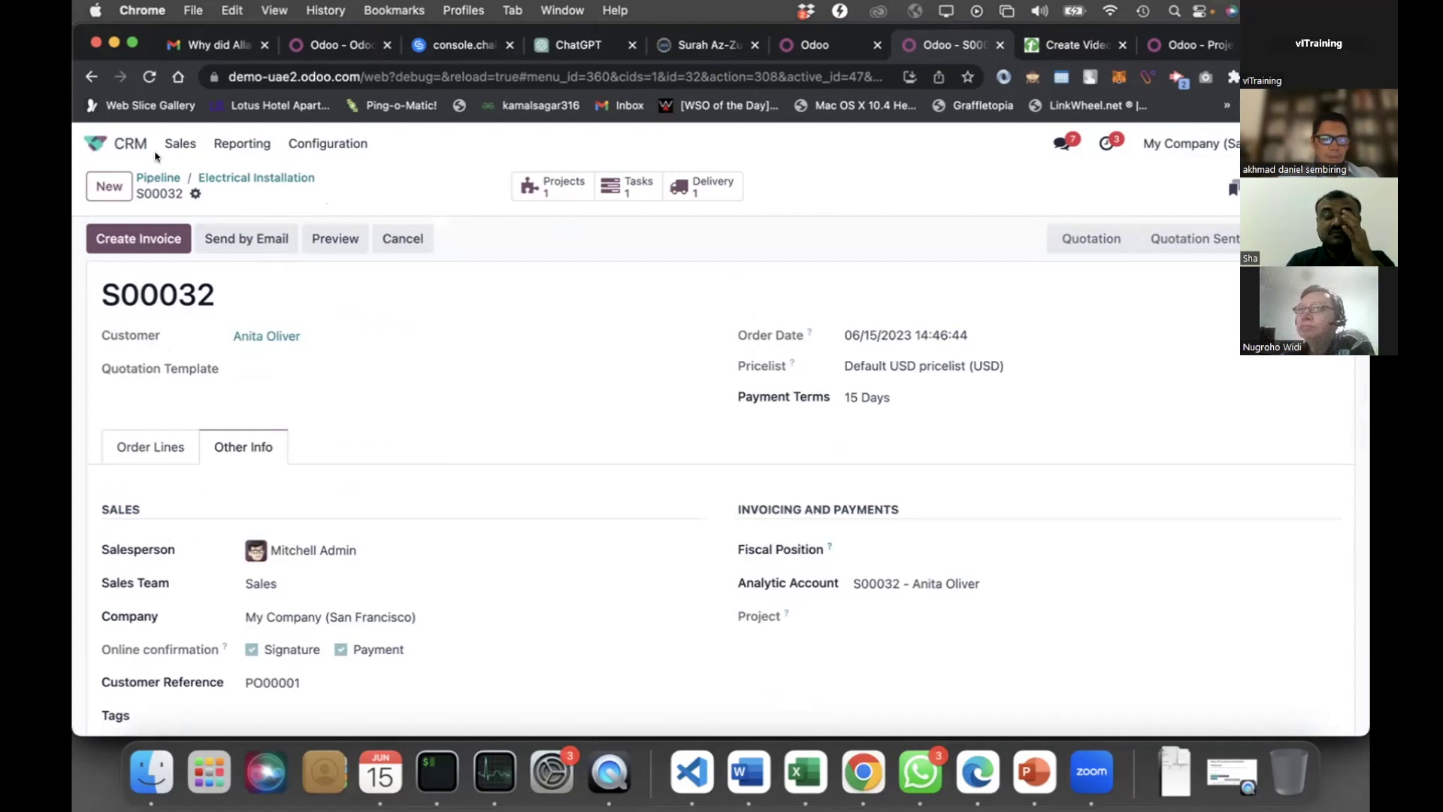
click(112, 143)
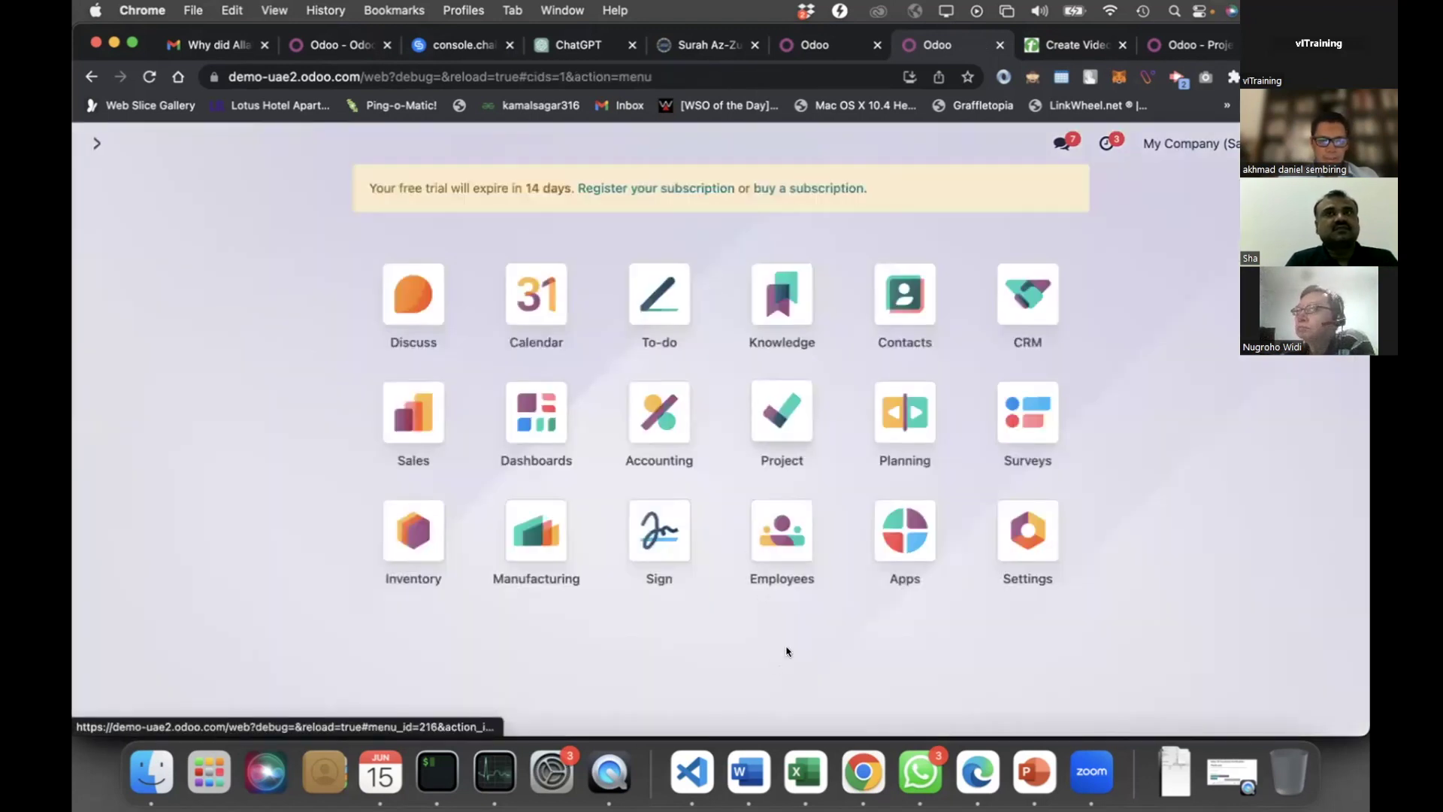
click(790, 418)
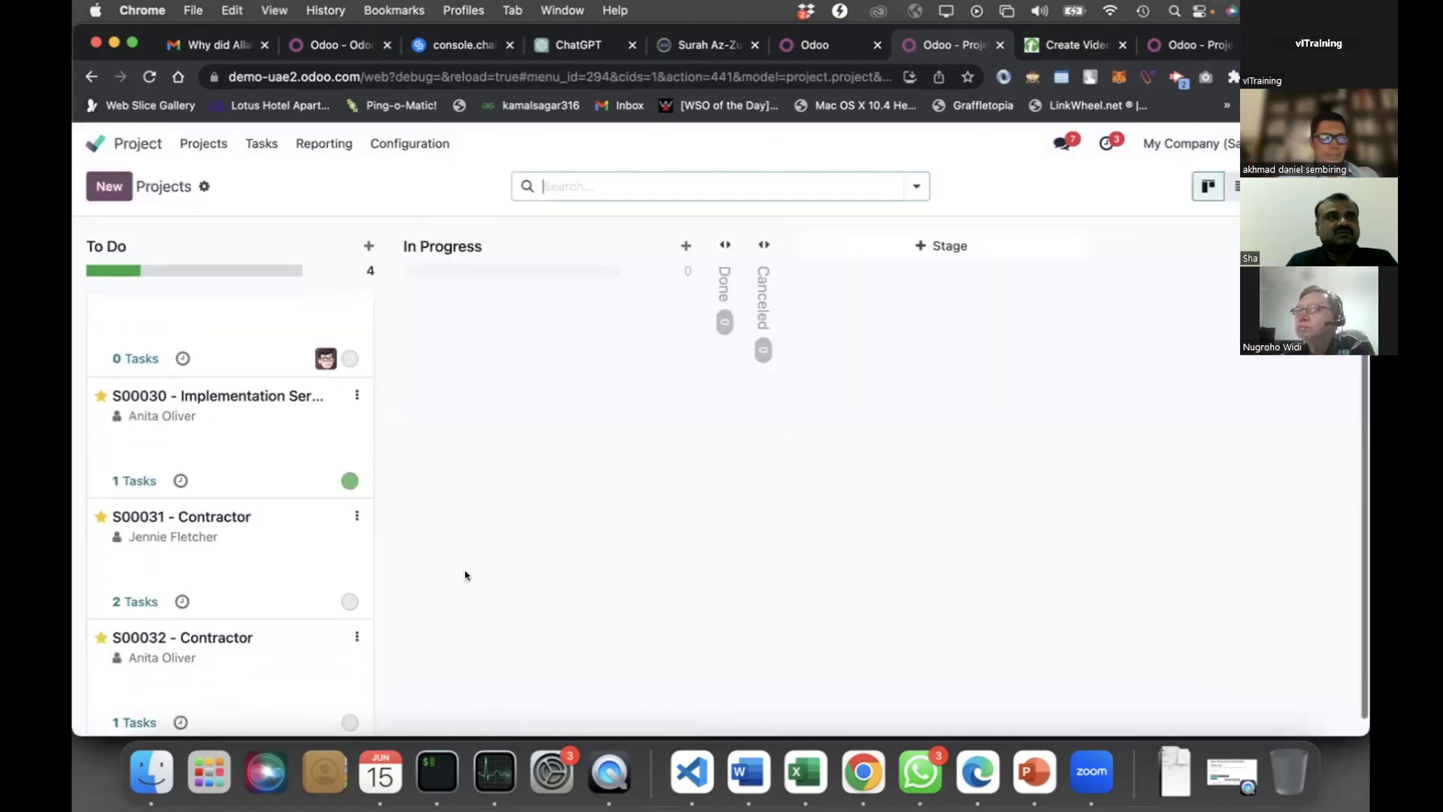
scroll(326, 654, down, 2)
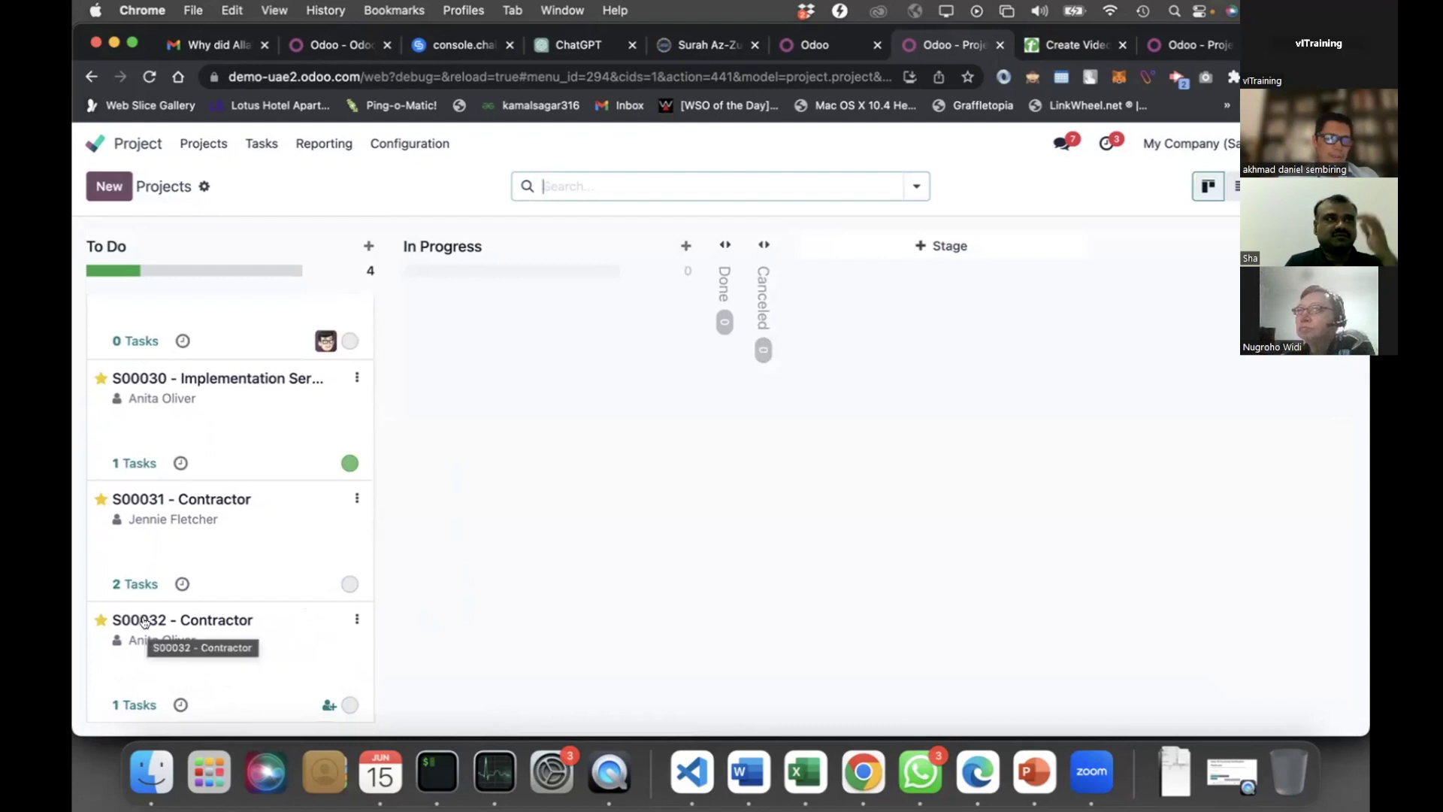
click(235, 669)
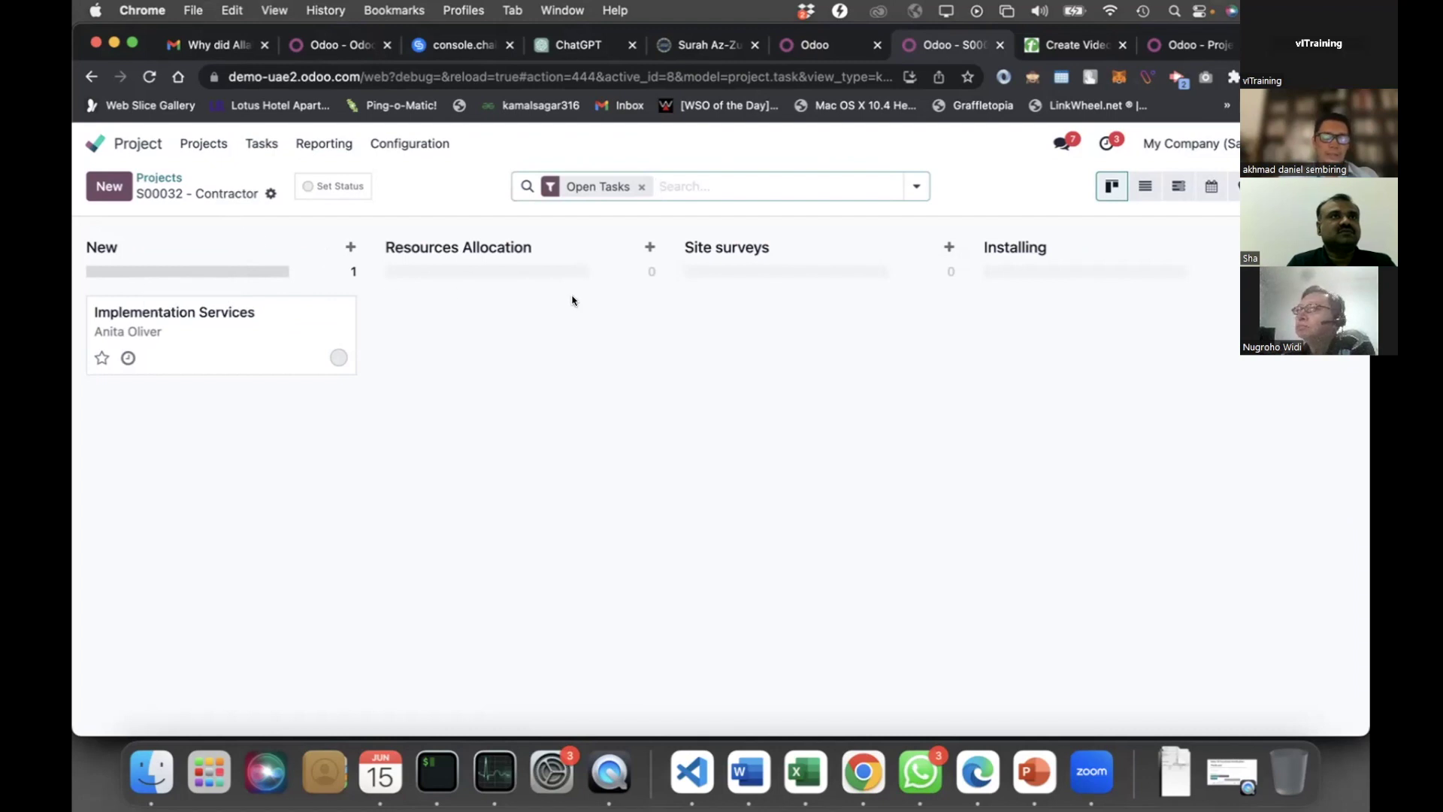
scroll(487, 312, right, 2)
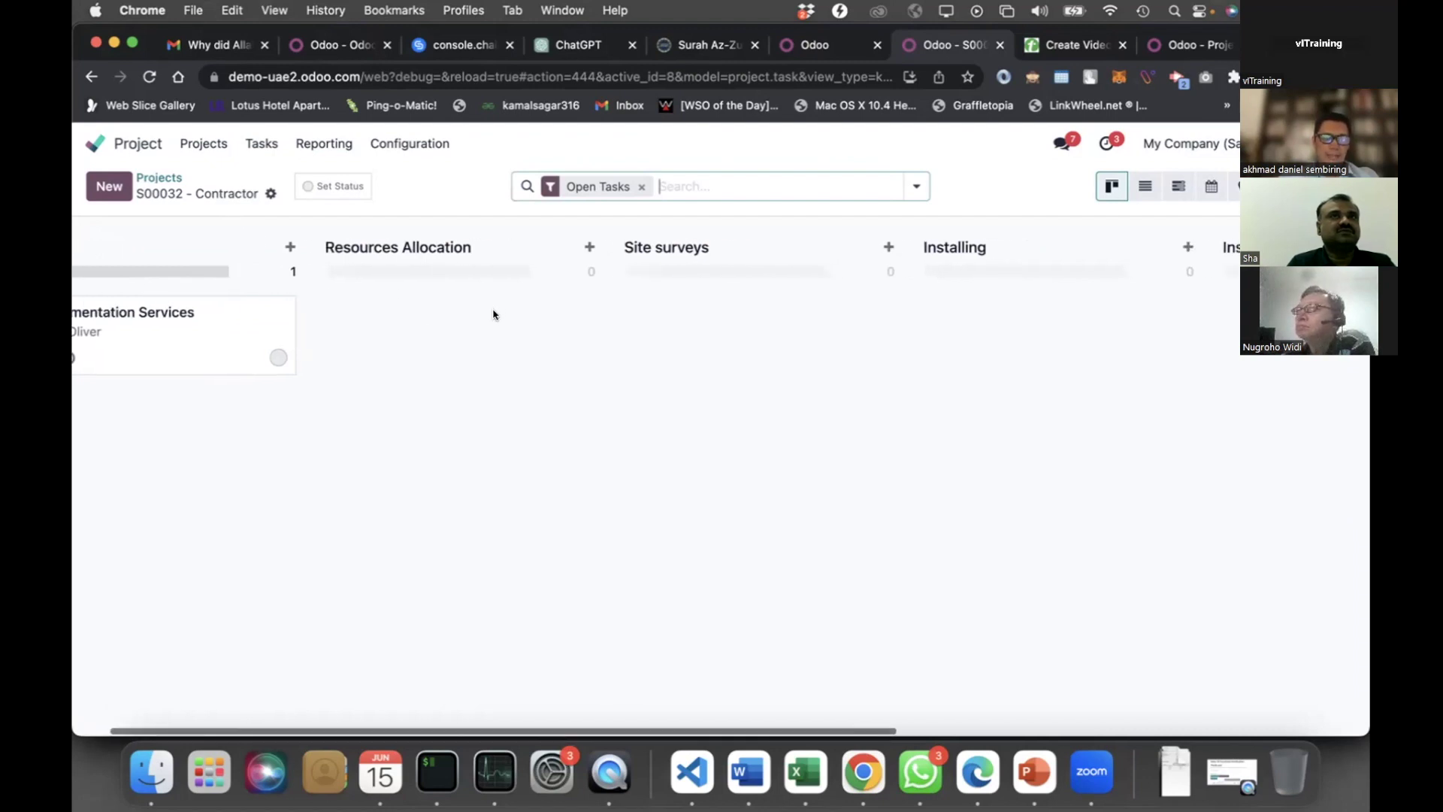
scroll(490, 353, left, 2)
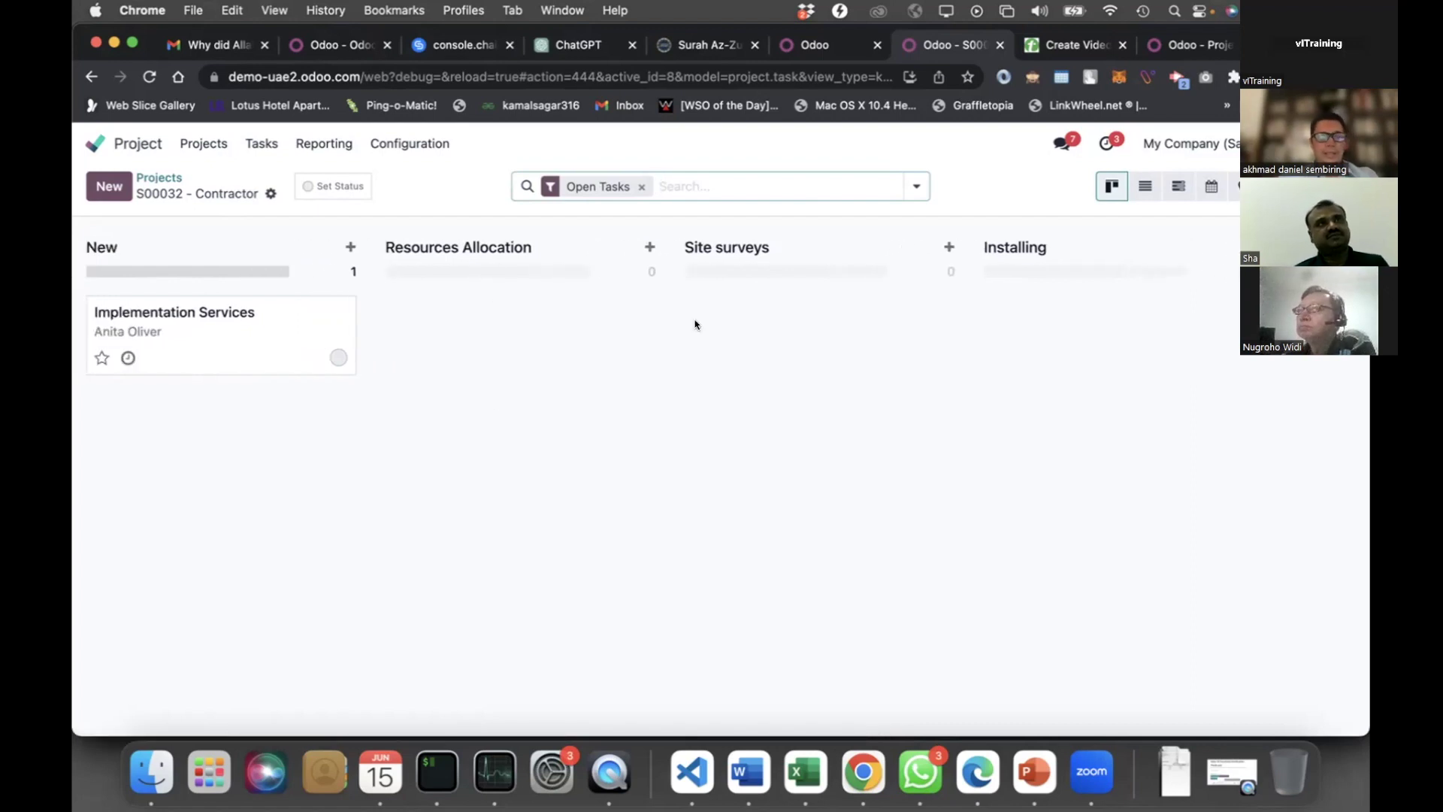
scroll(695, 325, right, 10)
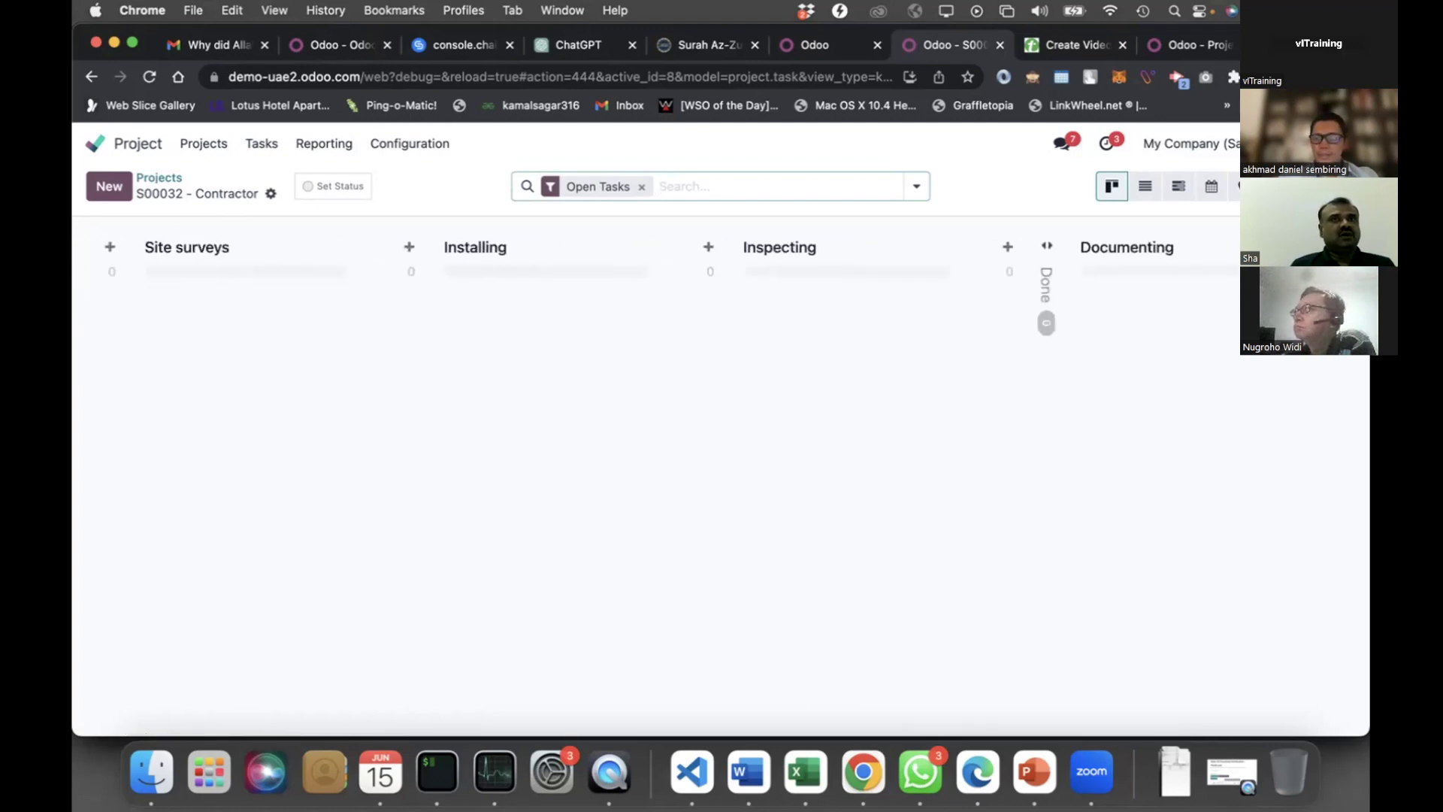
drag(1191, 252, 713, 359)
scroll(709, 358, left, 10)
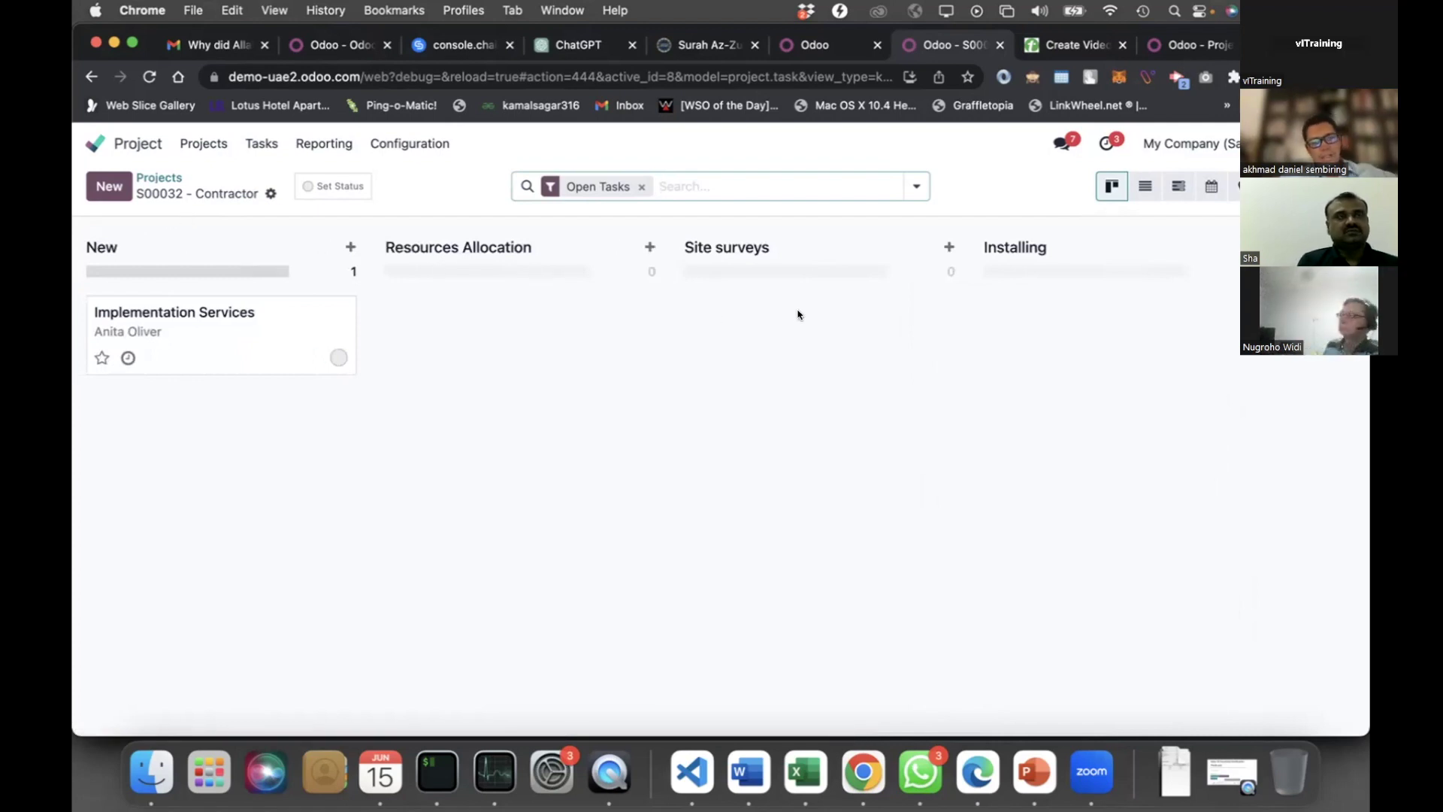
scroll(798, 315, right, 5)
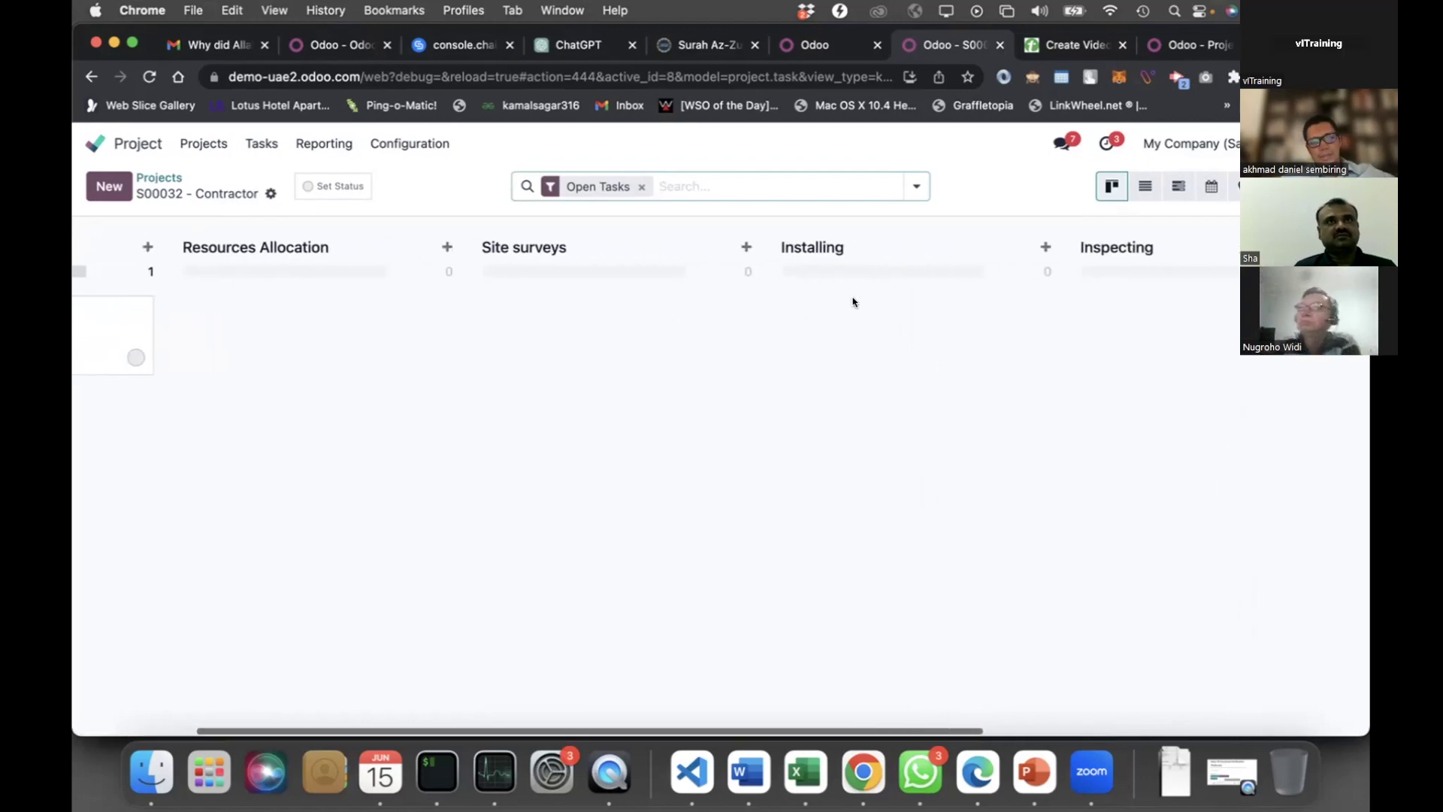
scroll(782, 312, right, 3)
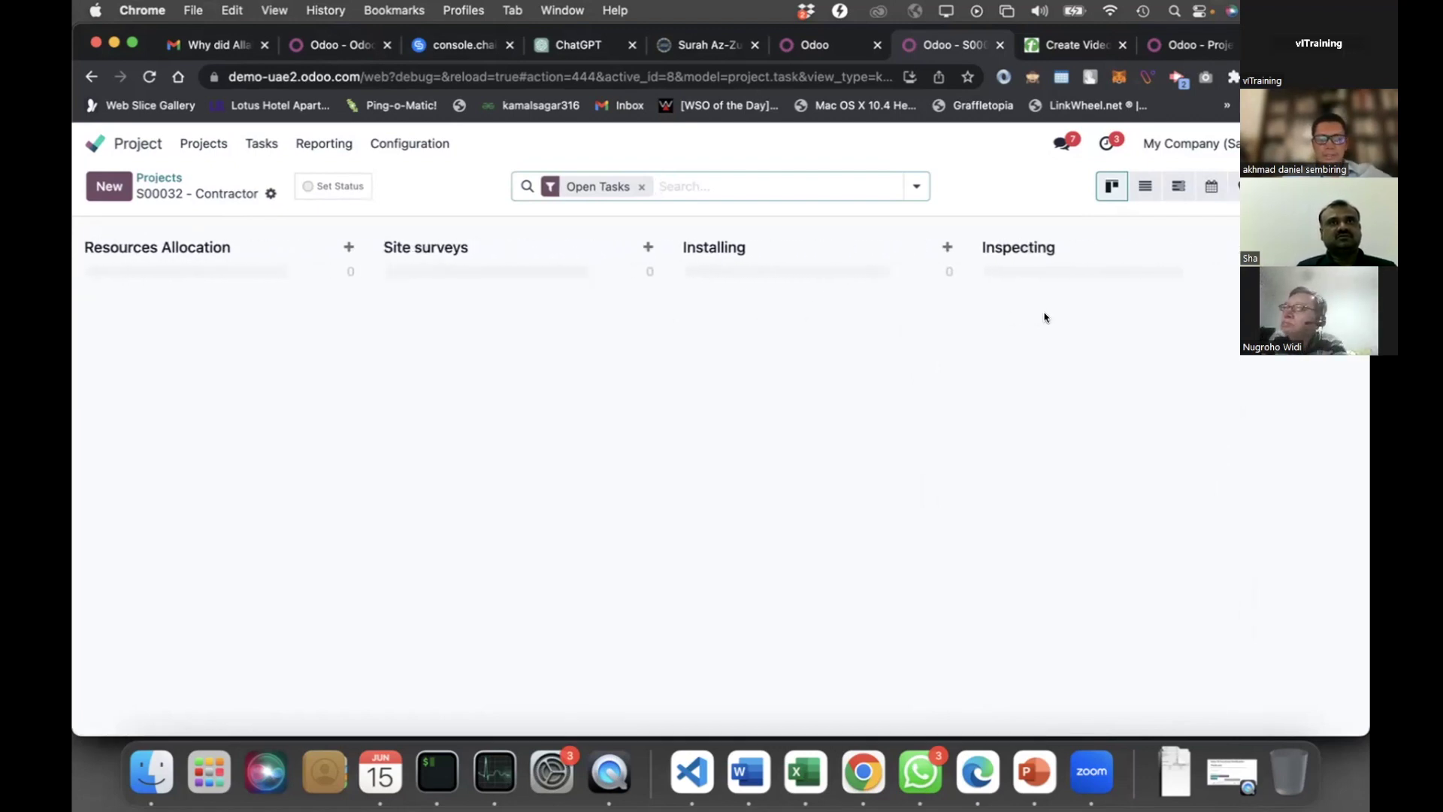
scroll(1113, 315, right, 5)
scroll(1177, 314, right, 1)
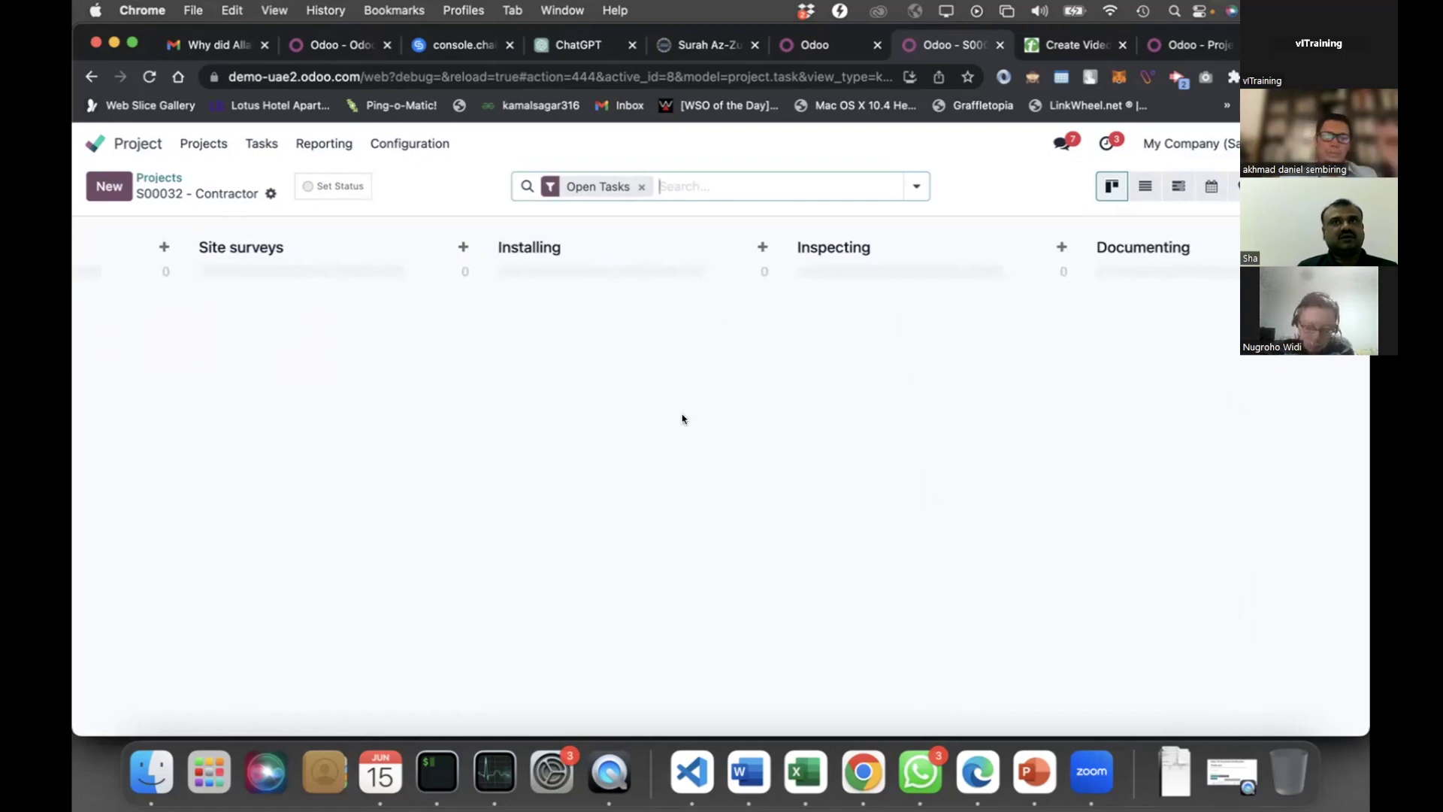
scroll(308, 432, left, 10)
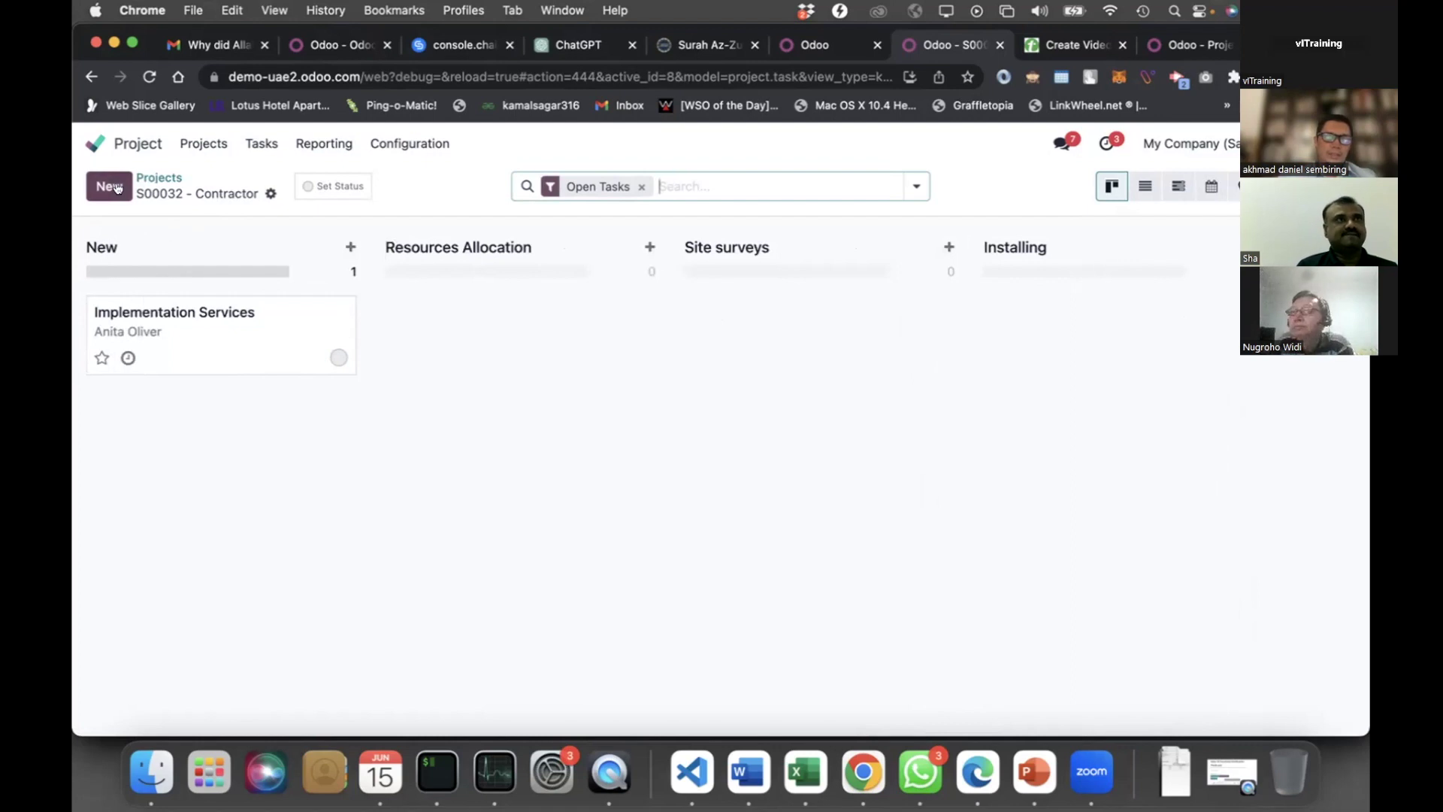
Quick-create a 'Writing doc' task in the New column of S00032 - Contractor
click(313, 387)
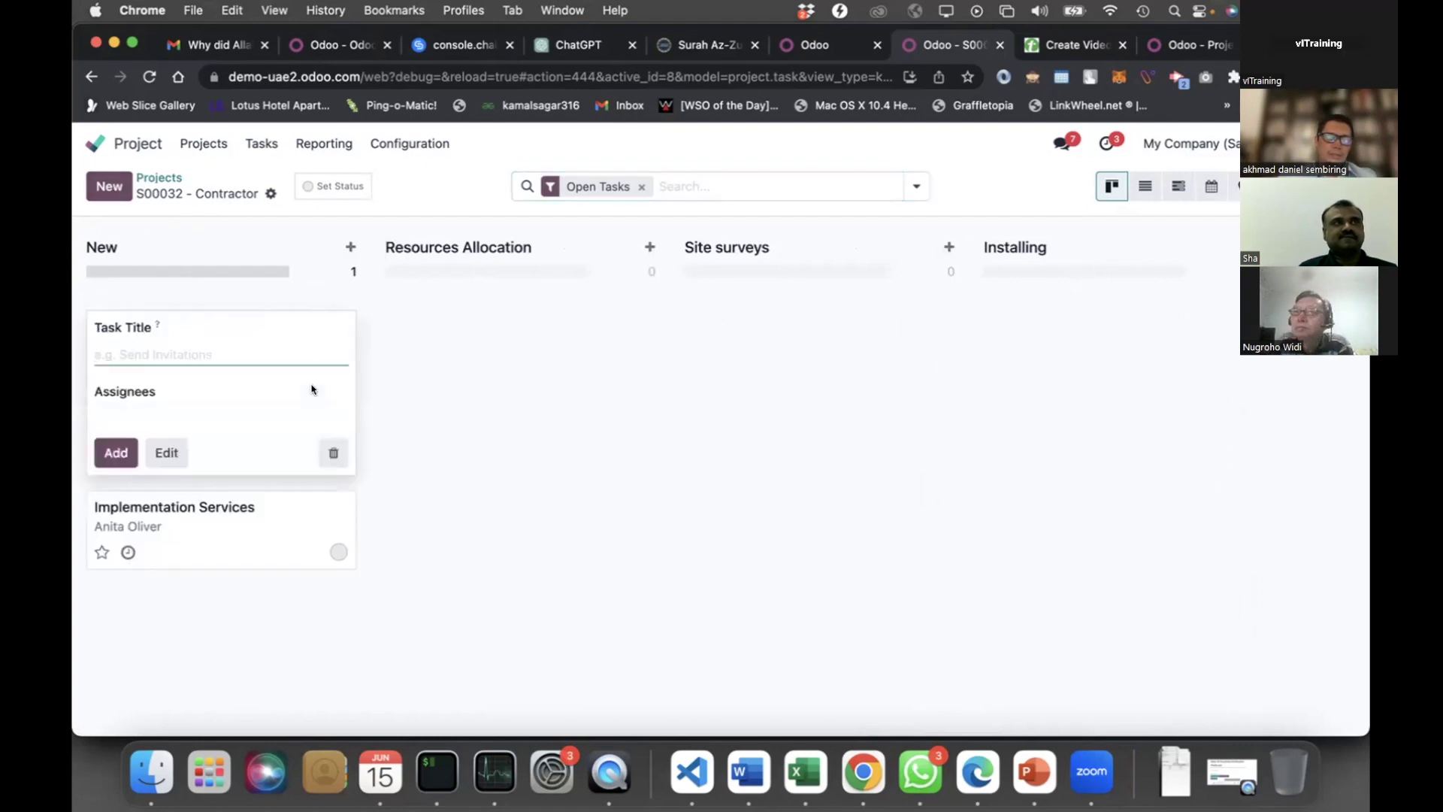
text(Writi)
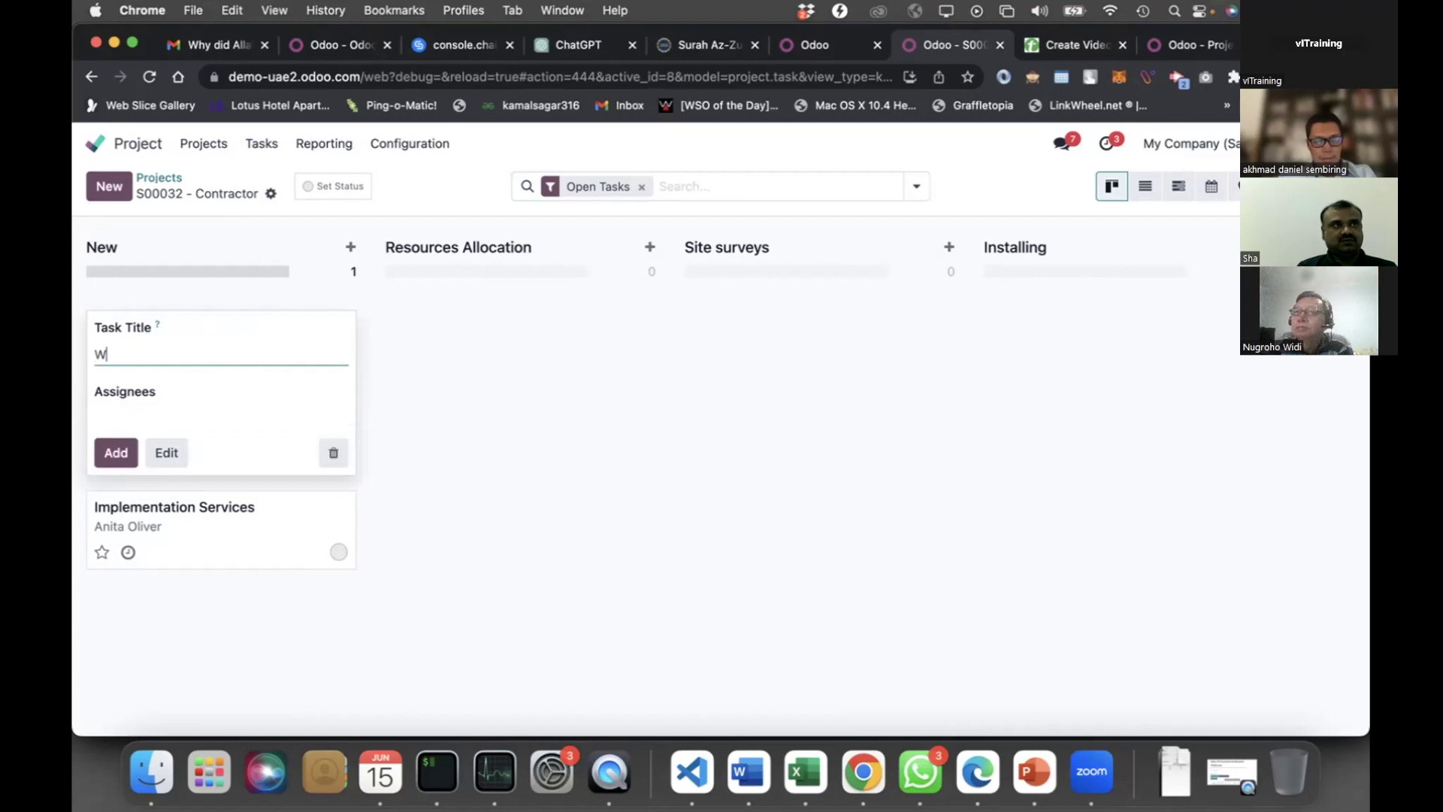
text(doc)
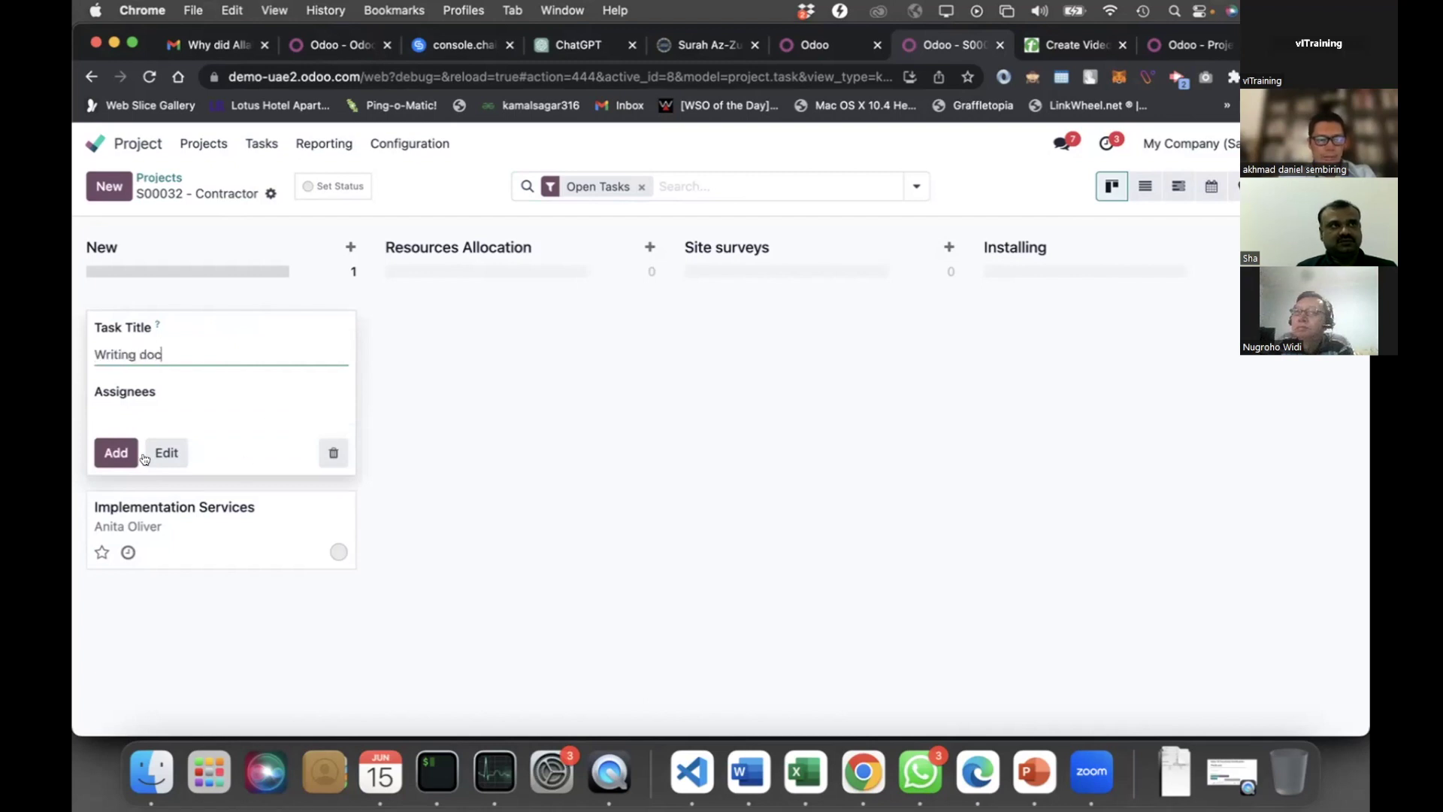
click(114, 455)
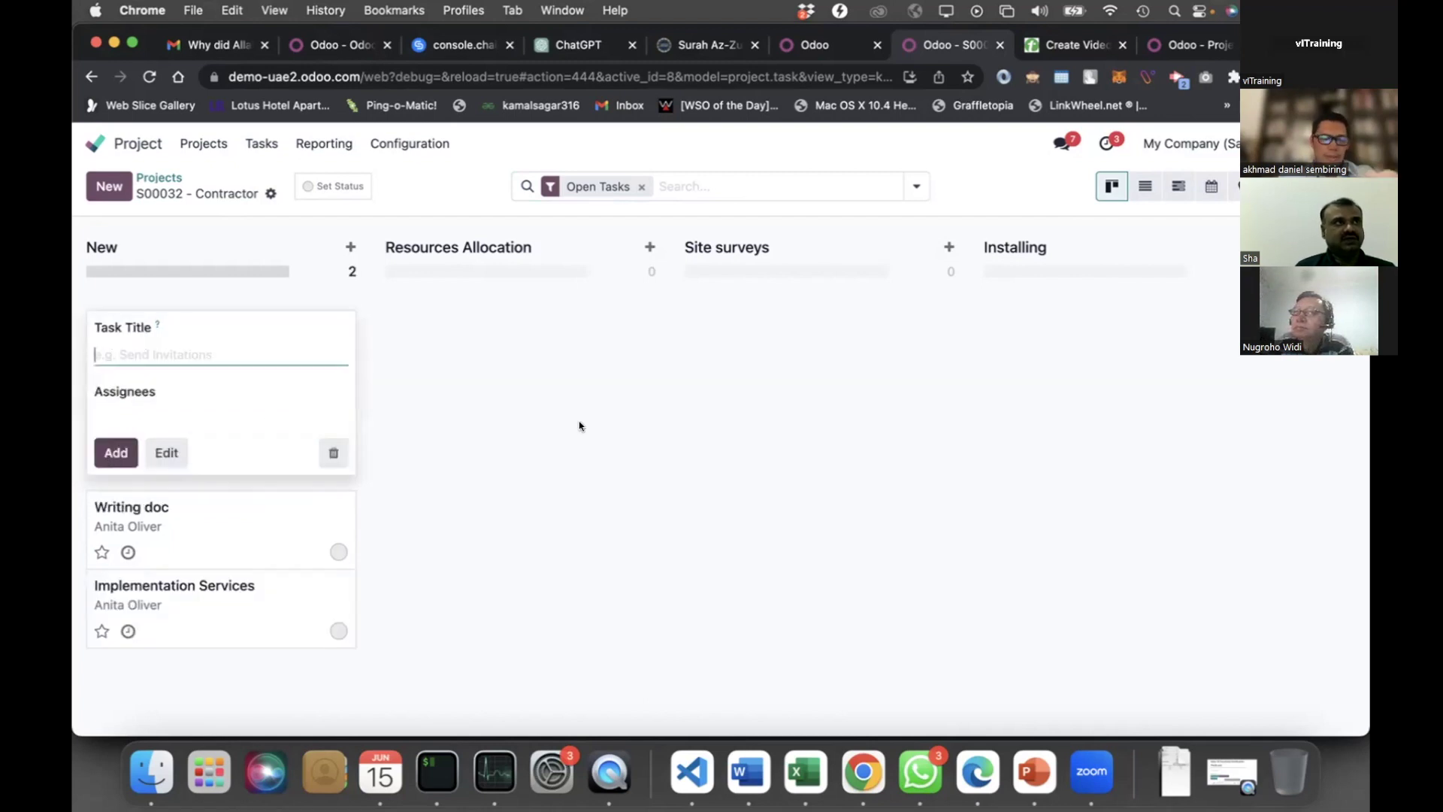
click(474, 483)
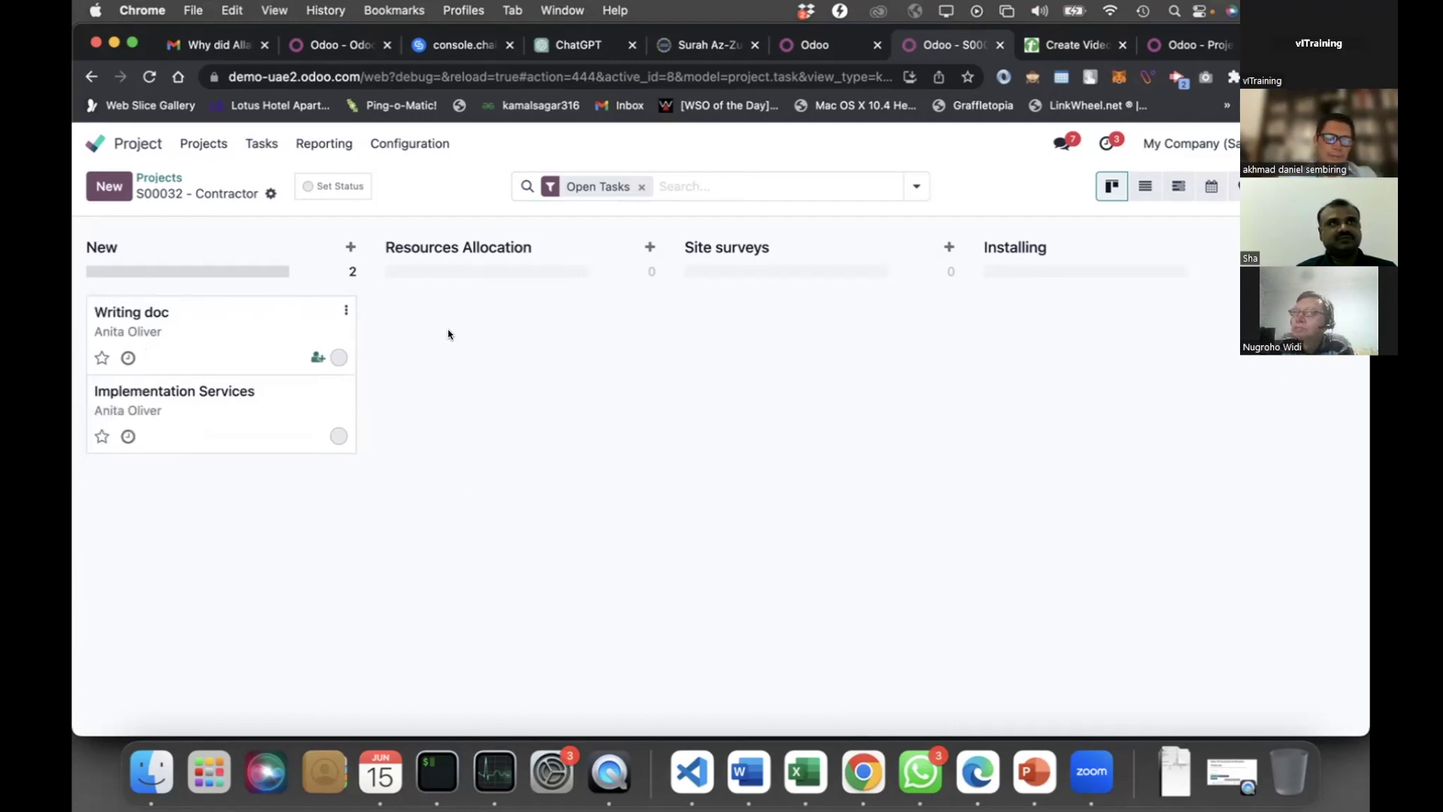
Drag Writing doc via Resources Allocation into Installing, and Implementation Services into Site surveys
drag(248, 319, 747, 348)
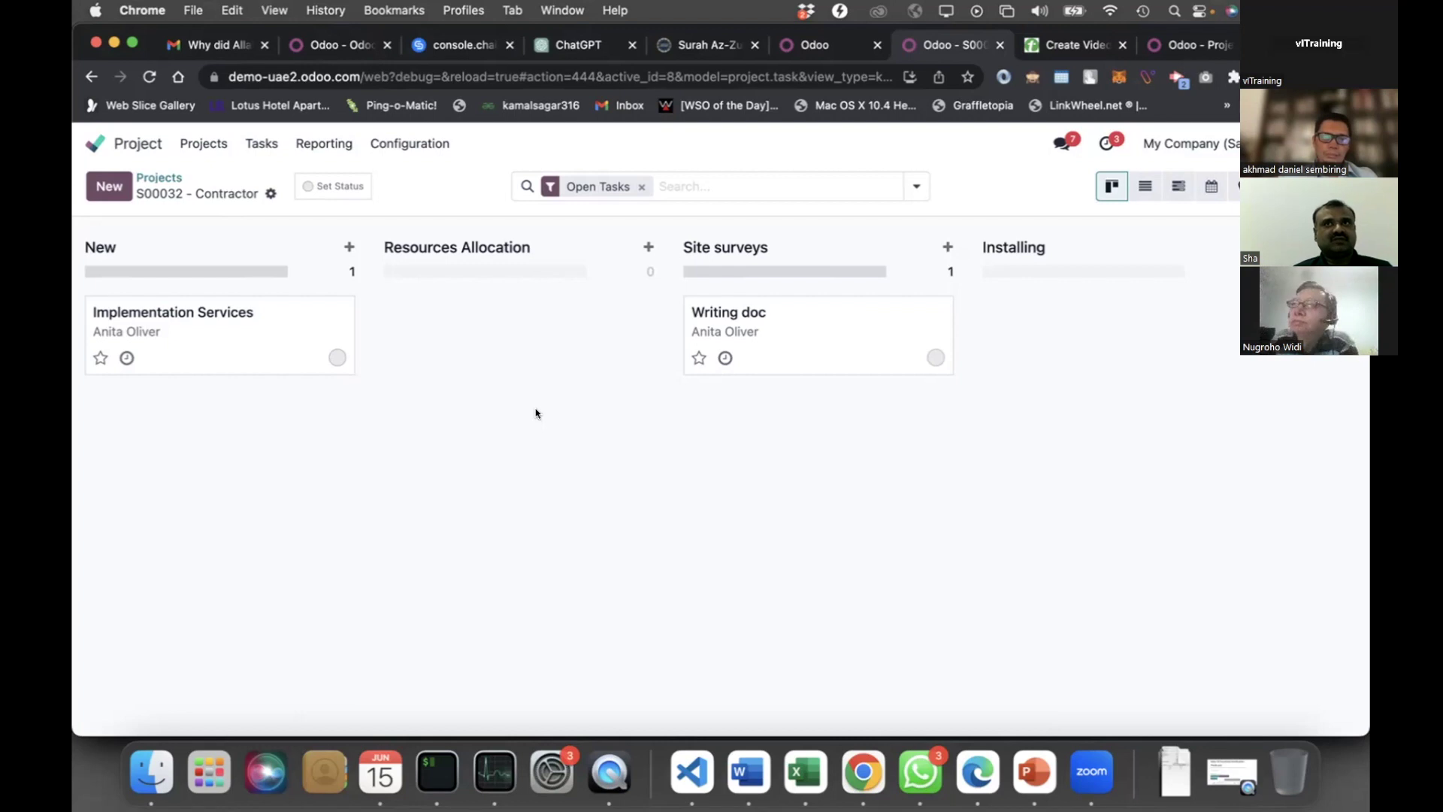
drag(224, 315, 618, 404)
drag(830, 322, 1076, 339)
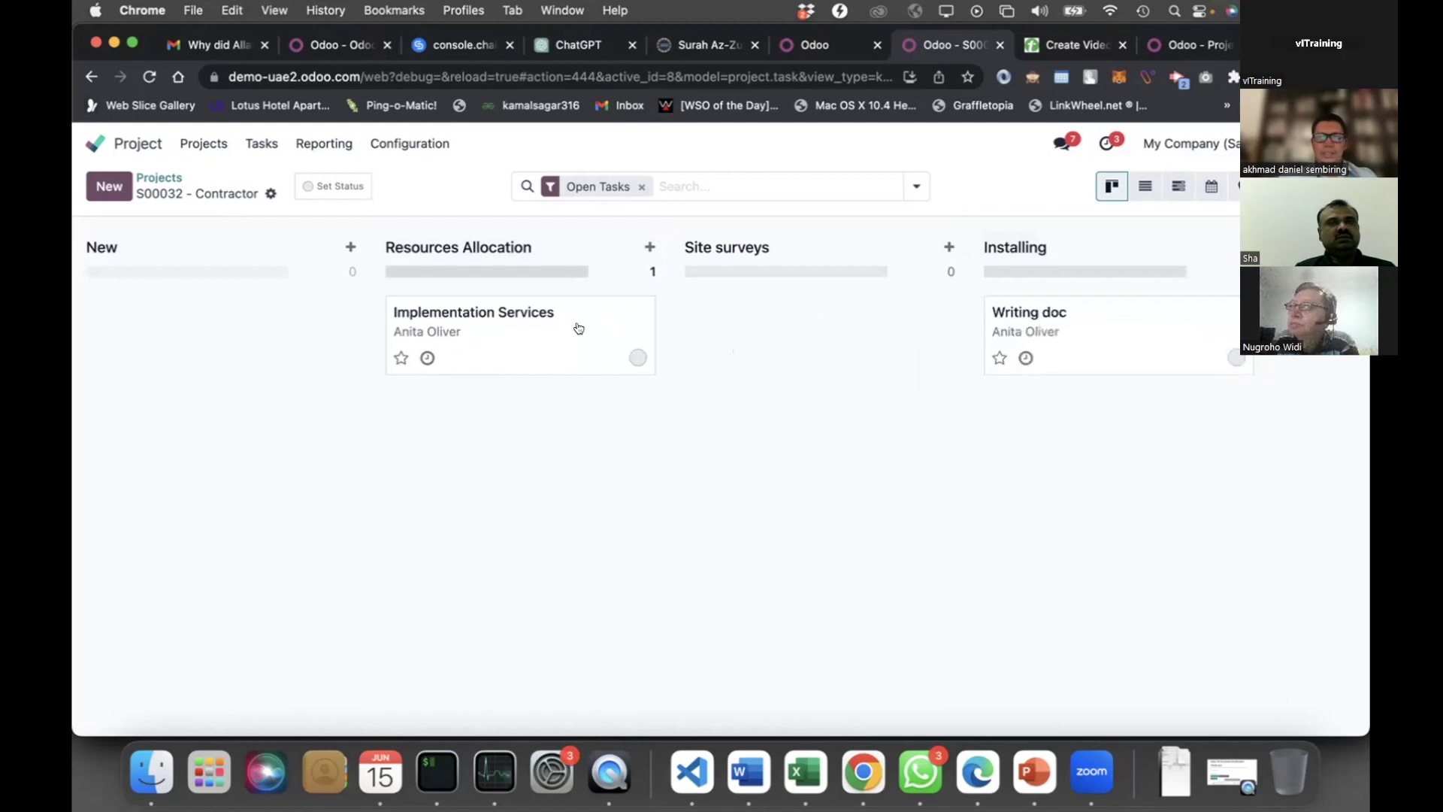
drag(473, 316, 700, 331)
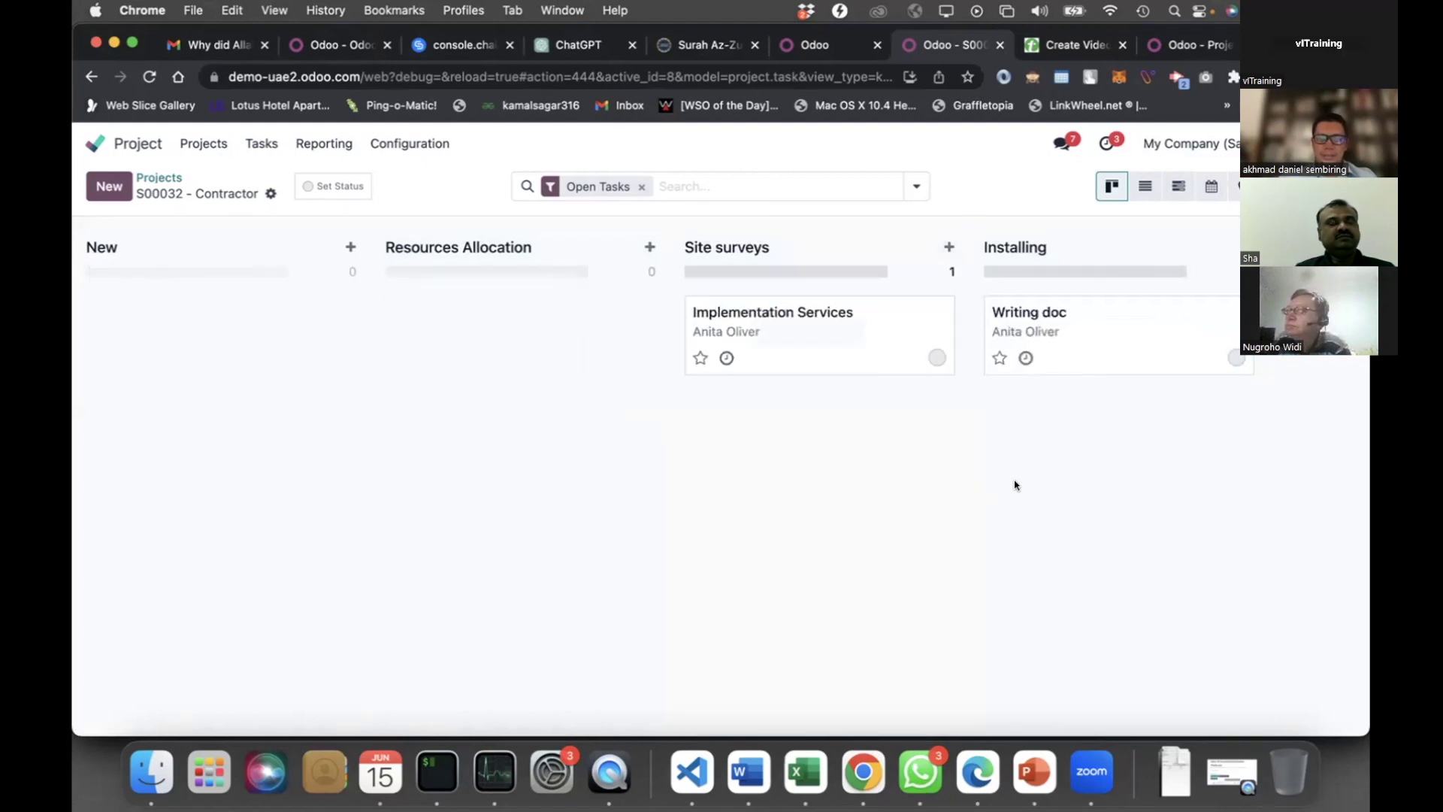
scroll(1015, 485, right, 5)
scroll(1015, 485, right, 3)
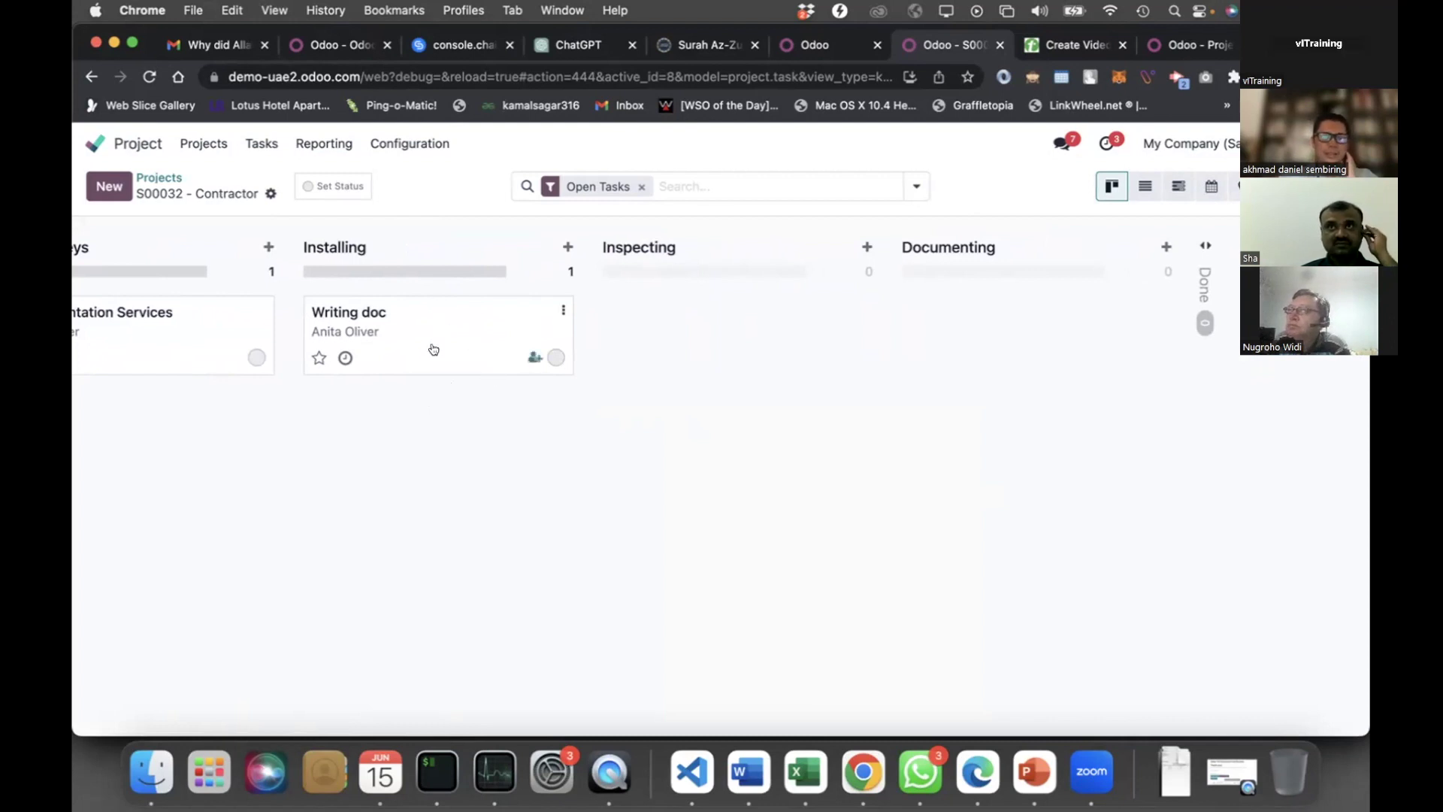
Assign the admin user to the Writing doc task card
click(533, 356)
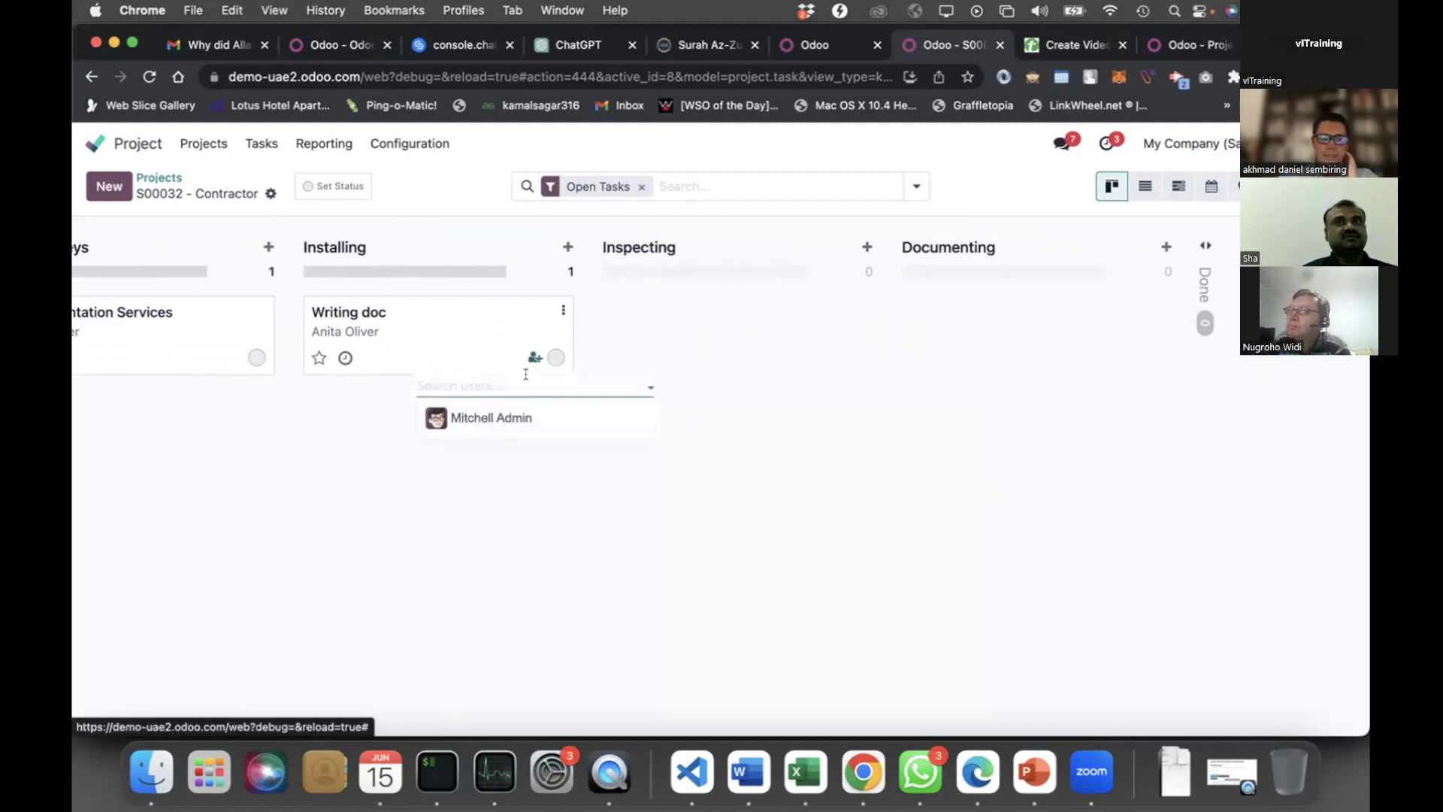
click(500, 418)
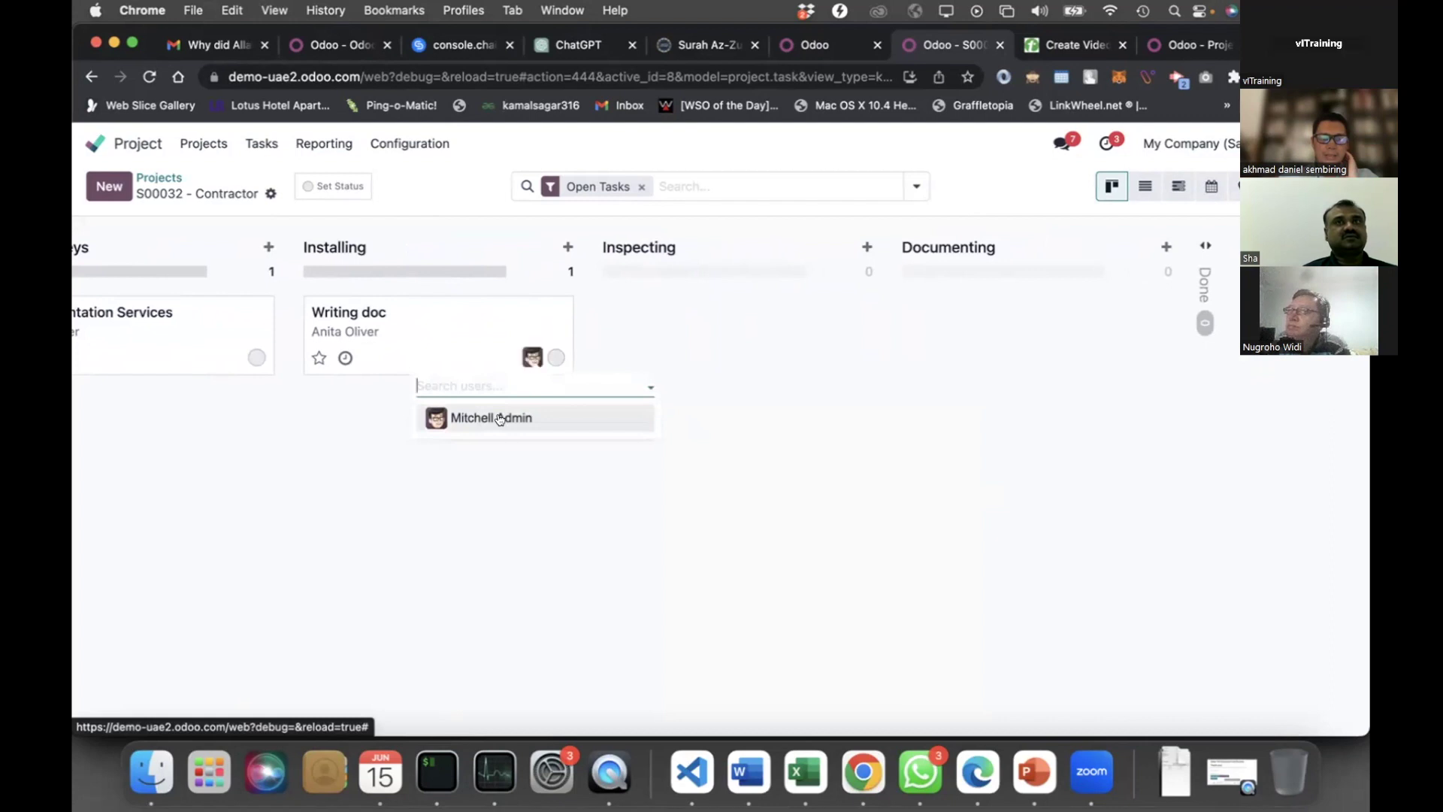
click(472, 353)
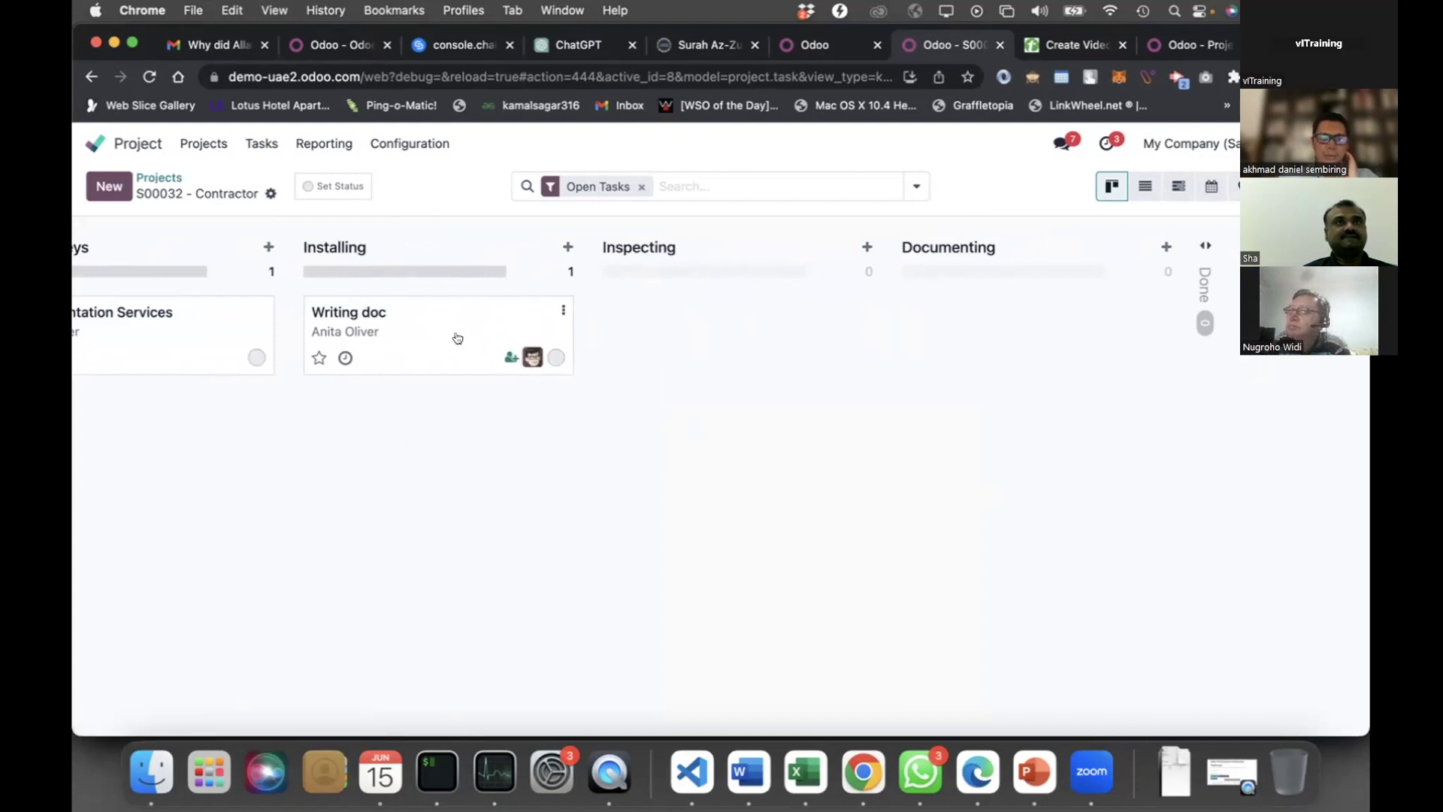
Post the message 'why any problem' on the Writing doc task, then return to the app menu
click(458, 337)
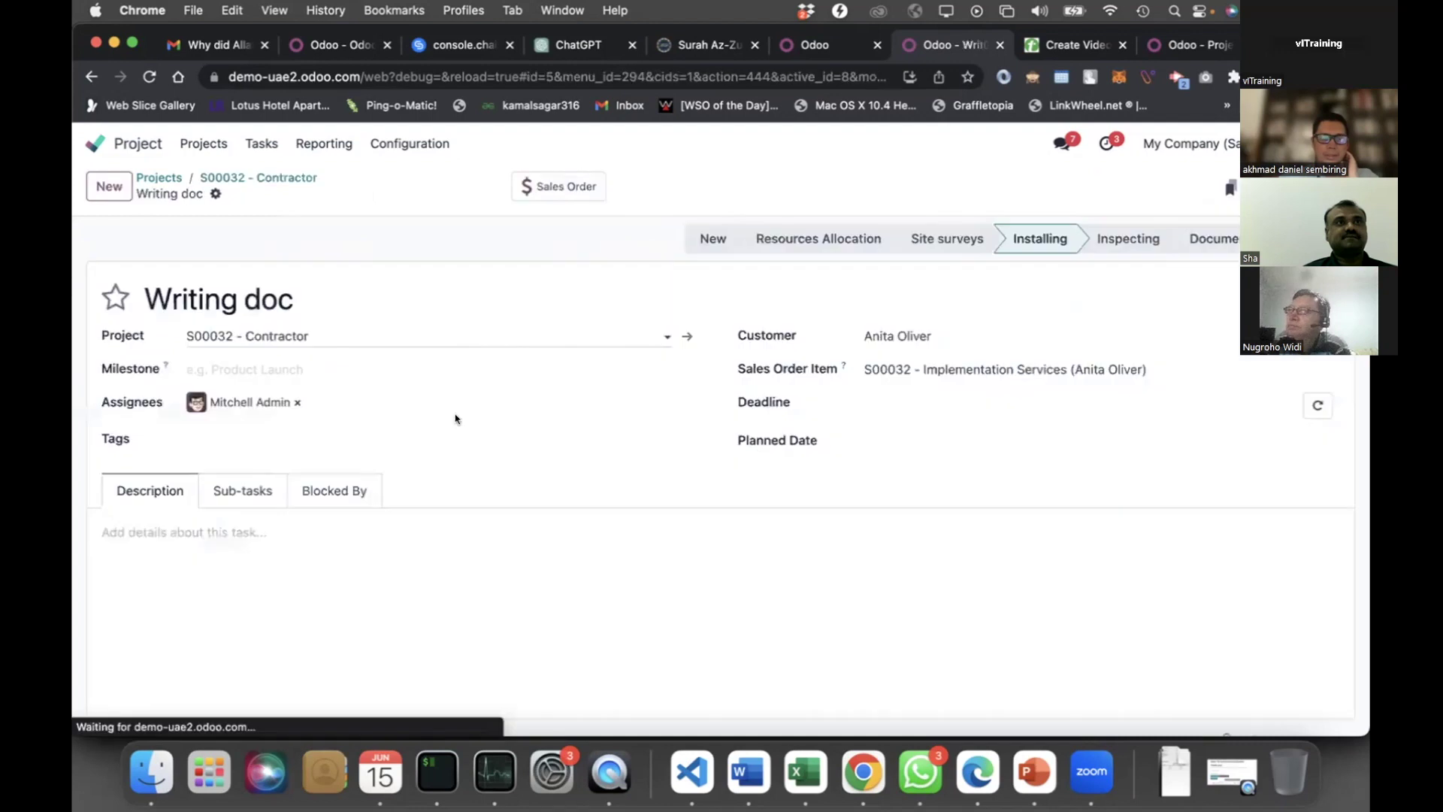
scroll(162, 432, down, 5)
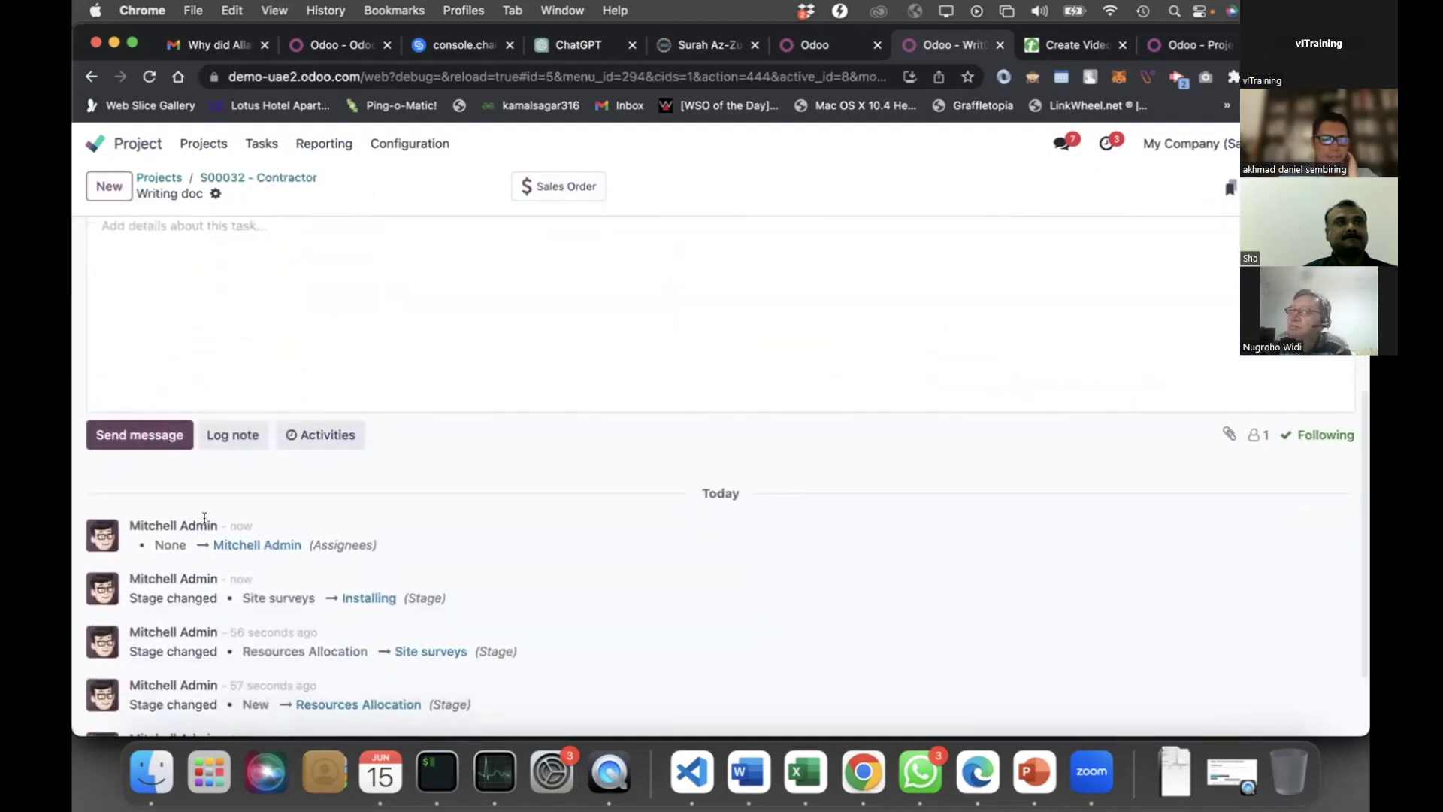
click(155, 438)
text(why any an)
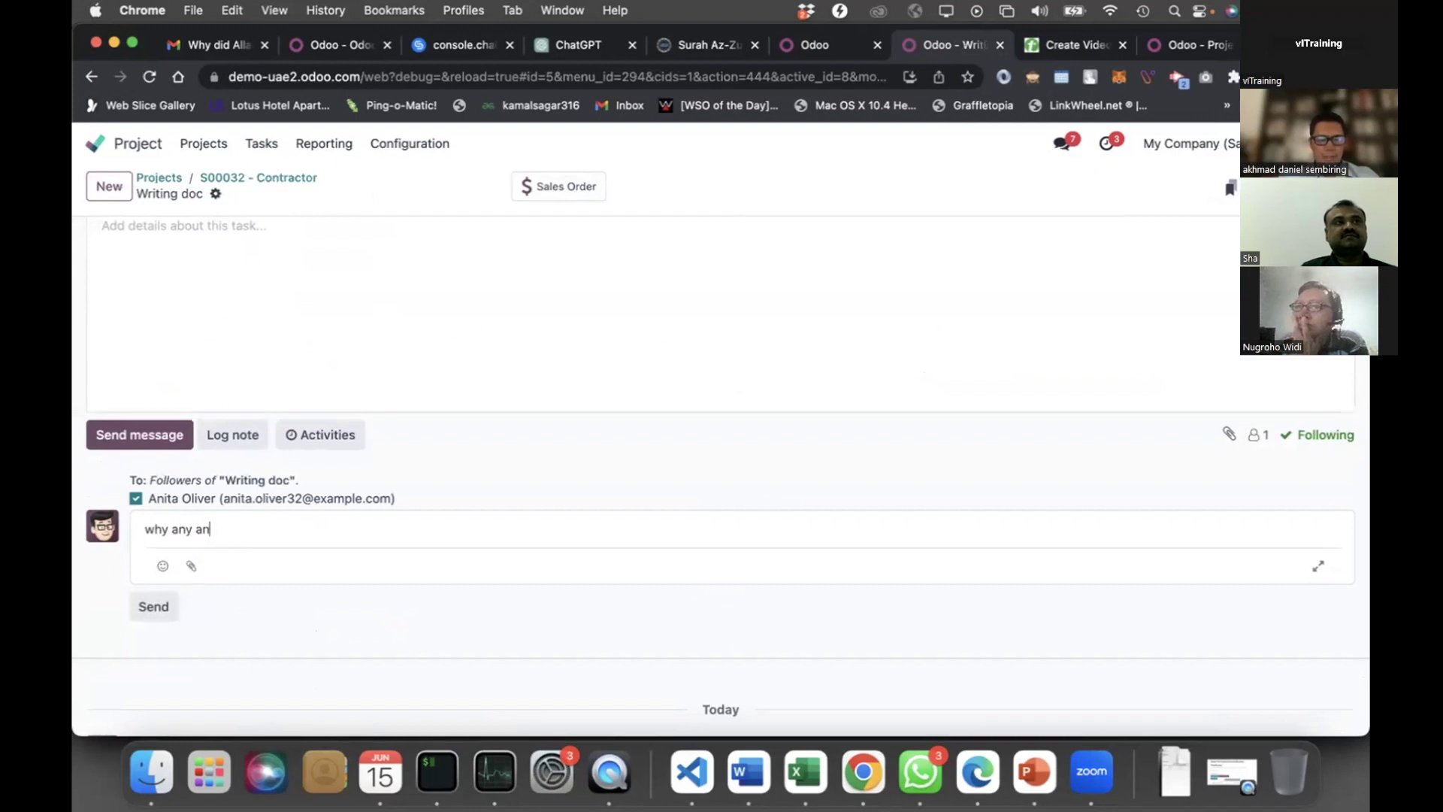
key(BackSpace)
key(BackSpace)
text(probke)
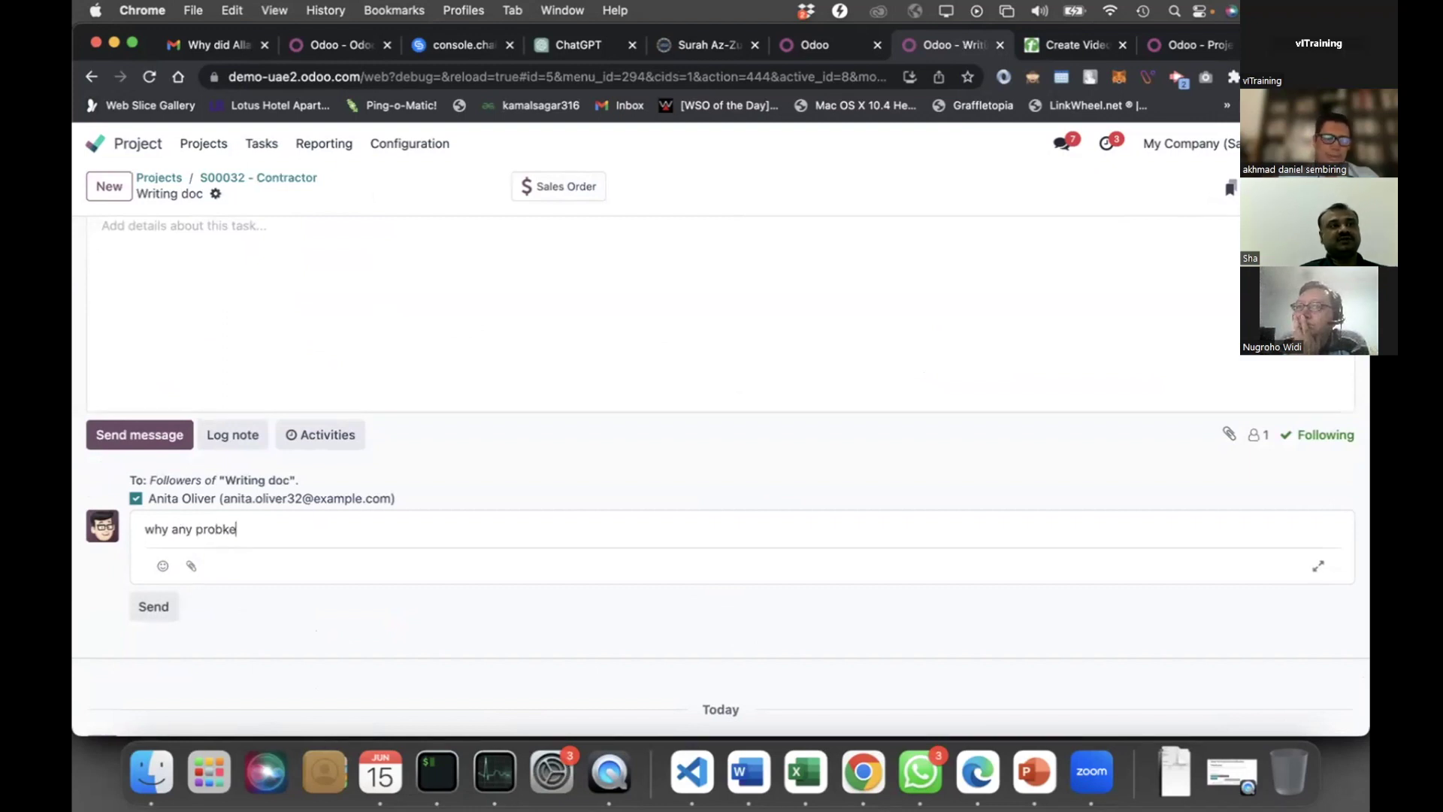
key(BackSpace)
key(BackSpace)
text(lem)
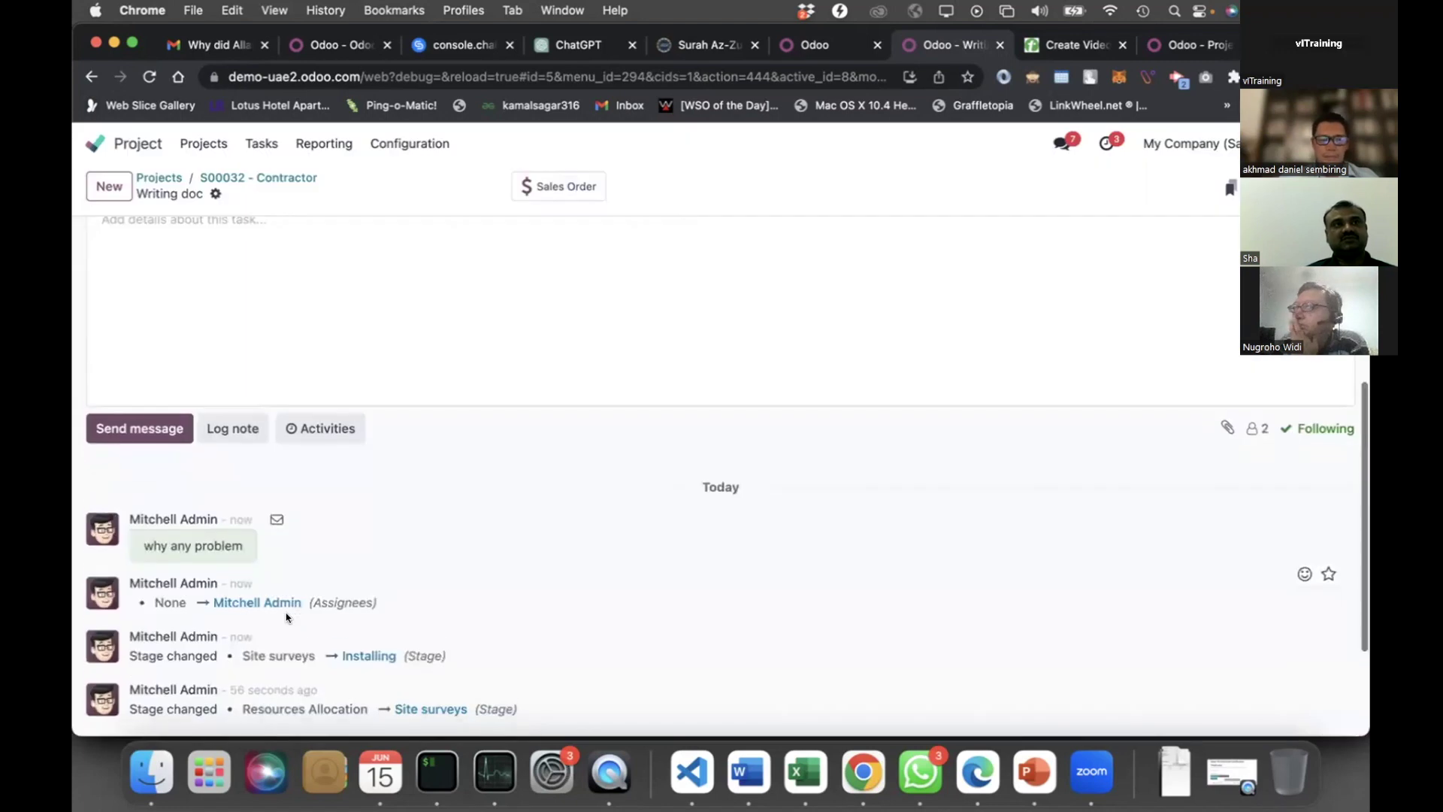
scroll(286, 617, down, 1)
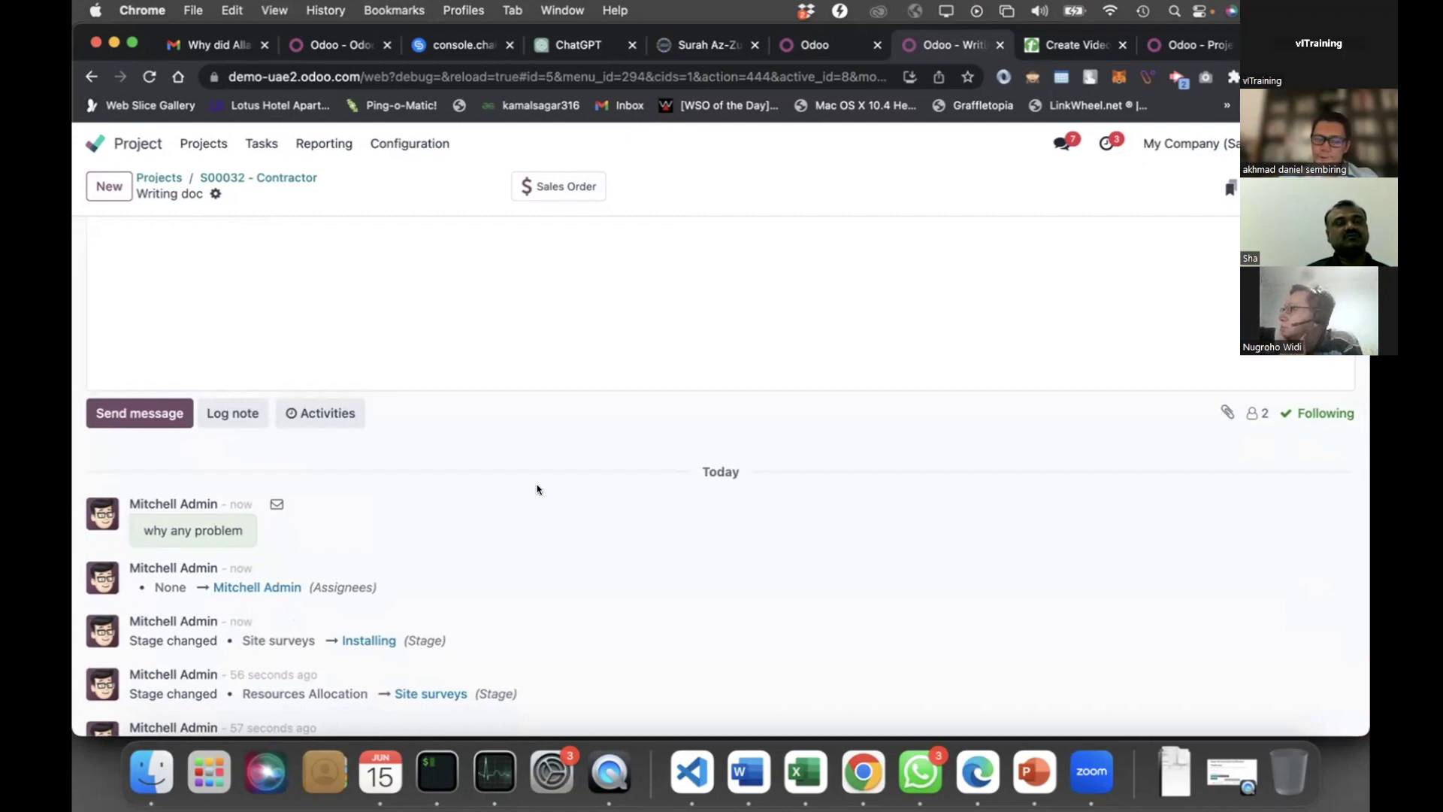
click(95, 142)
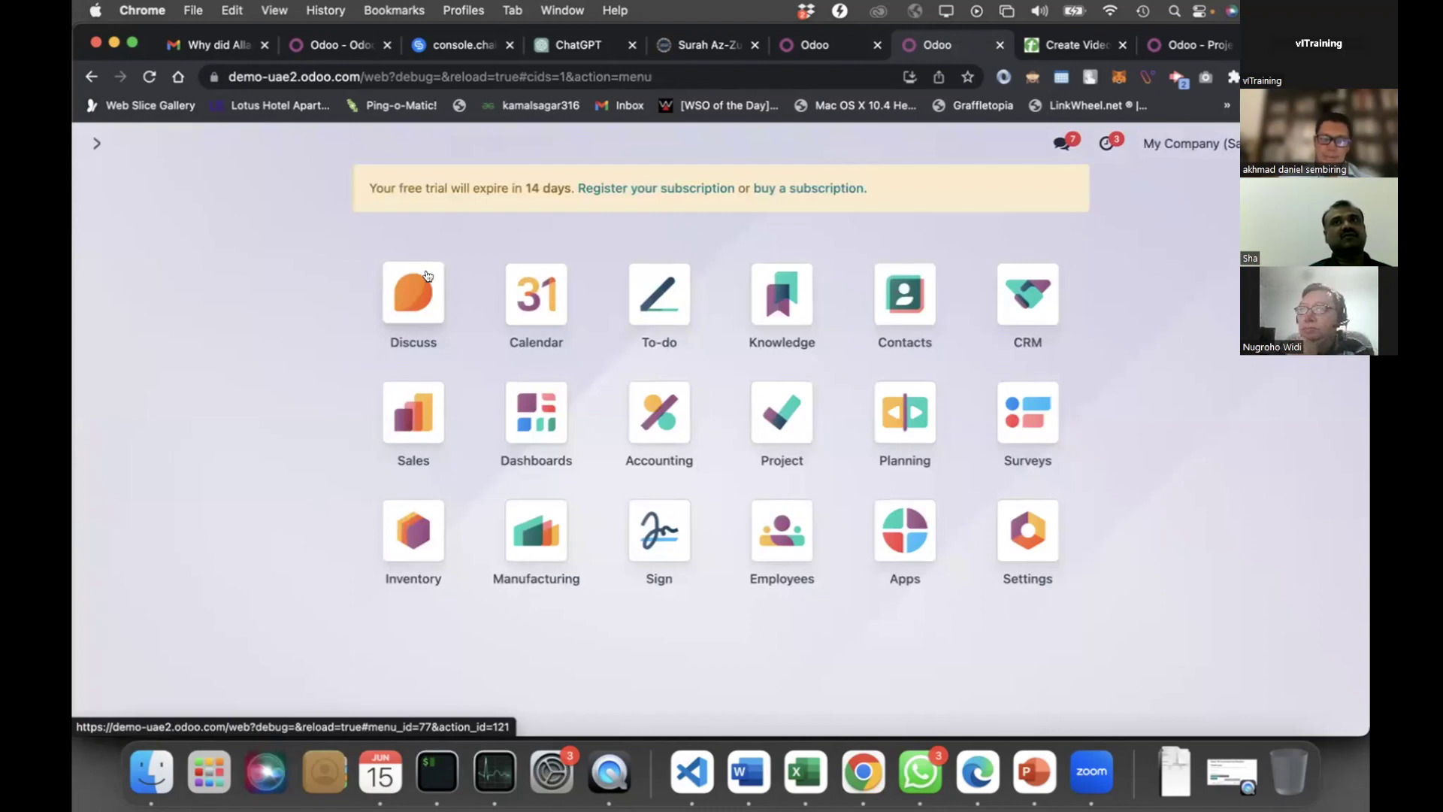
click(422, 279)
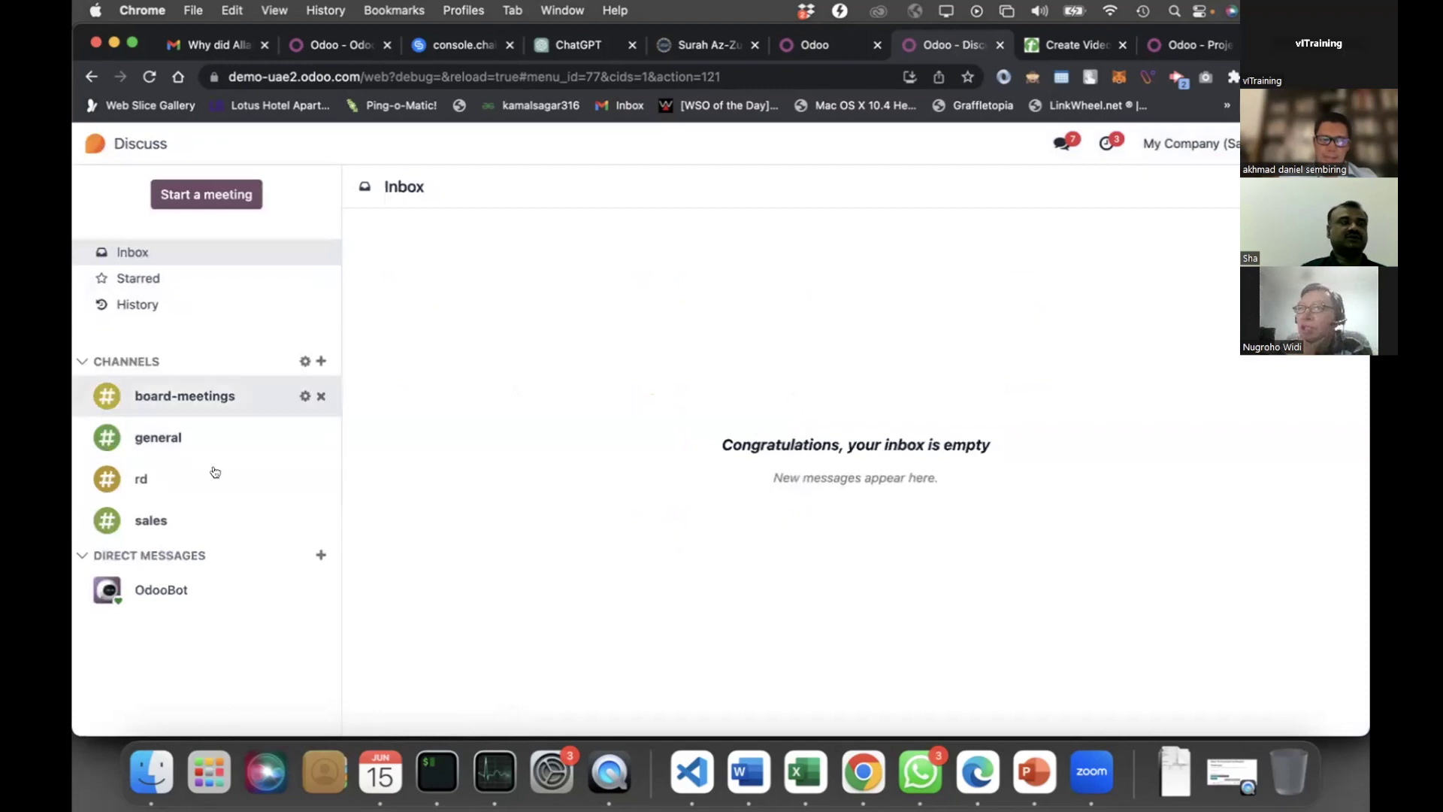
click(95, 143)
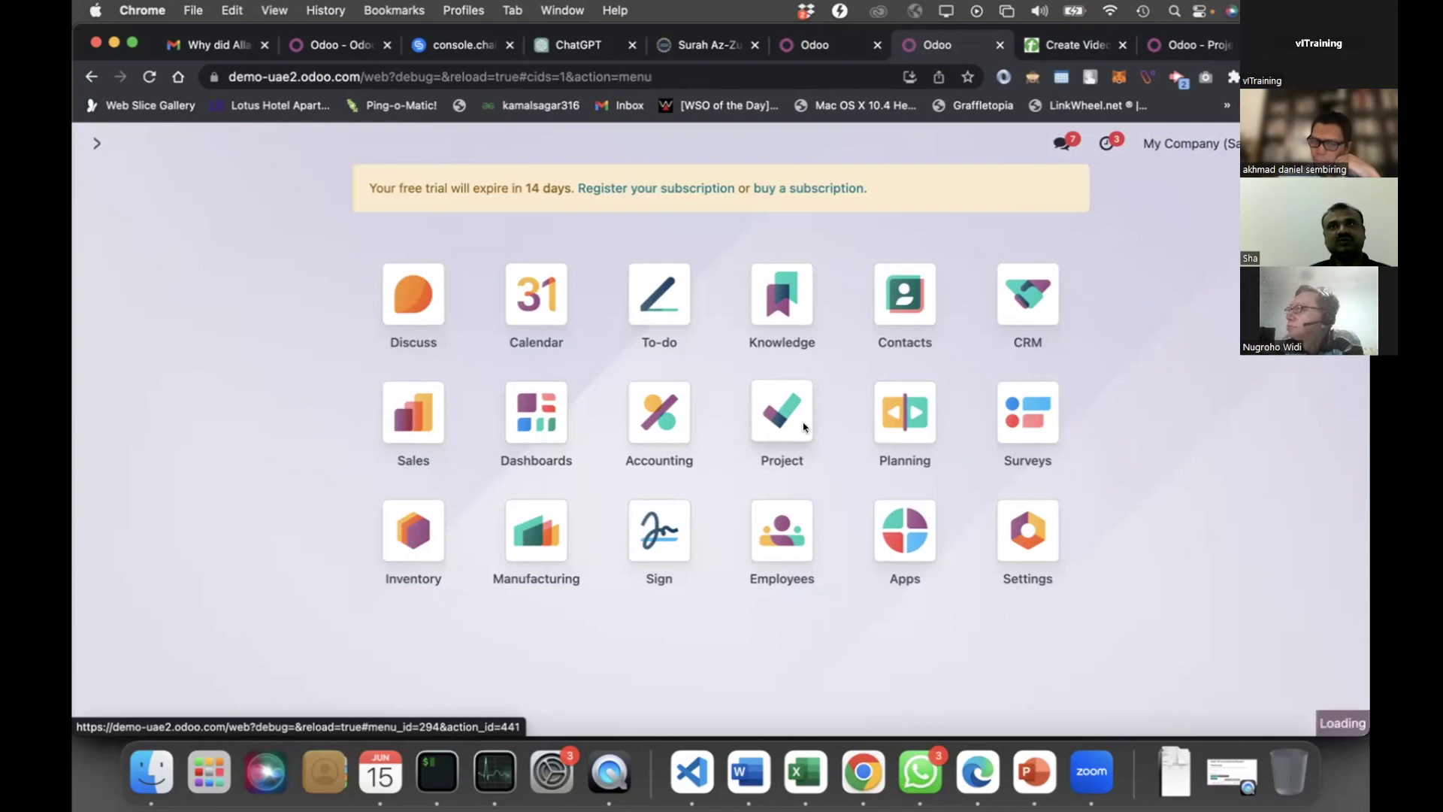
click(803, 428)
scroll(461, 500, down, 1)
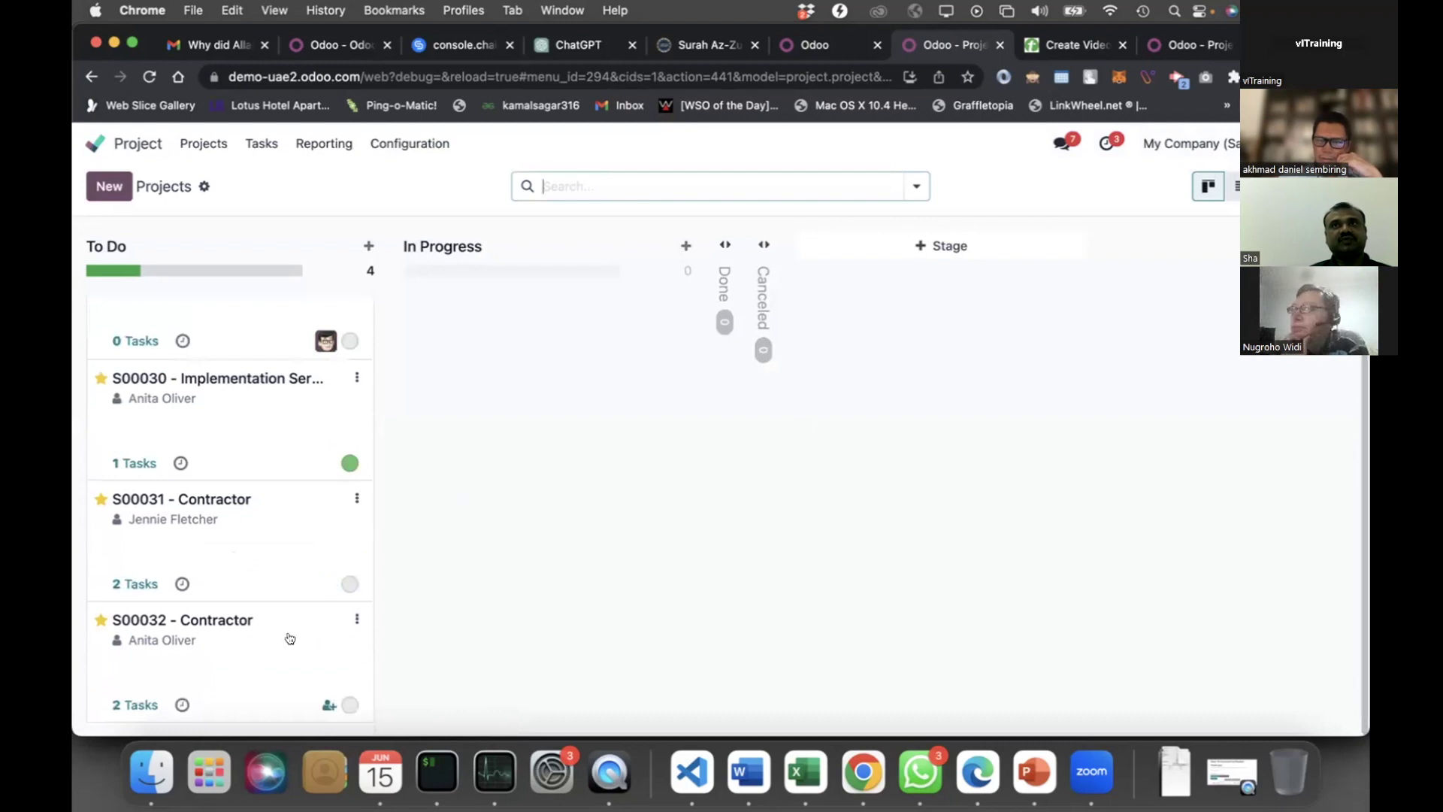
click(183, 619)
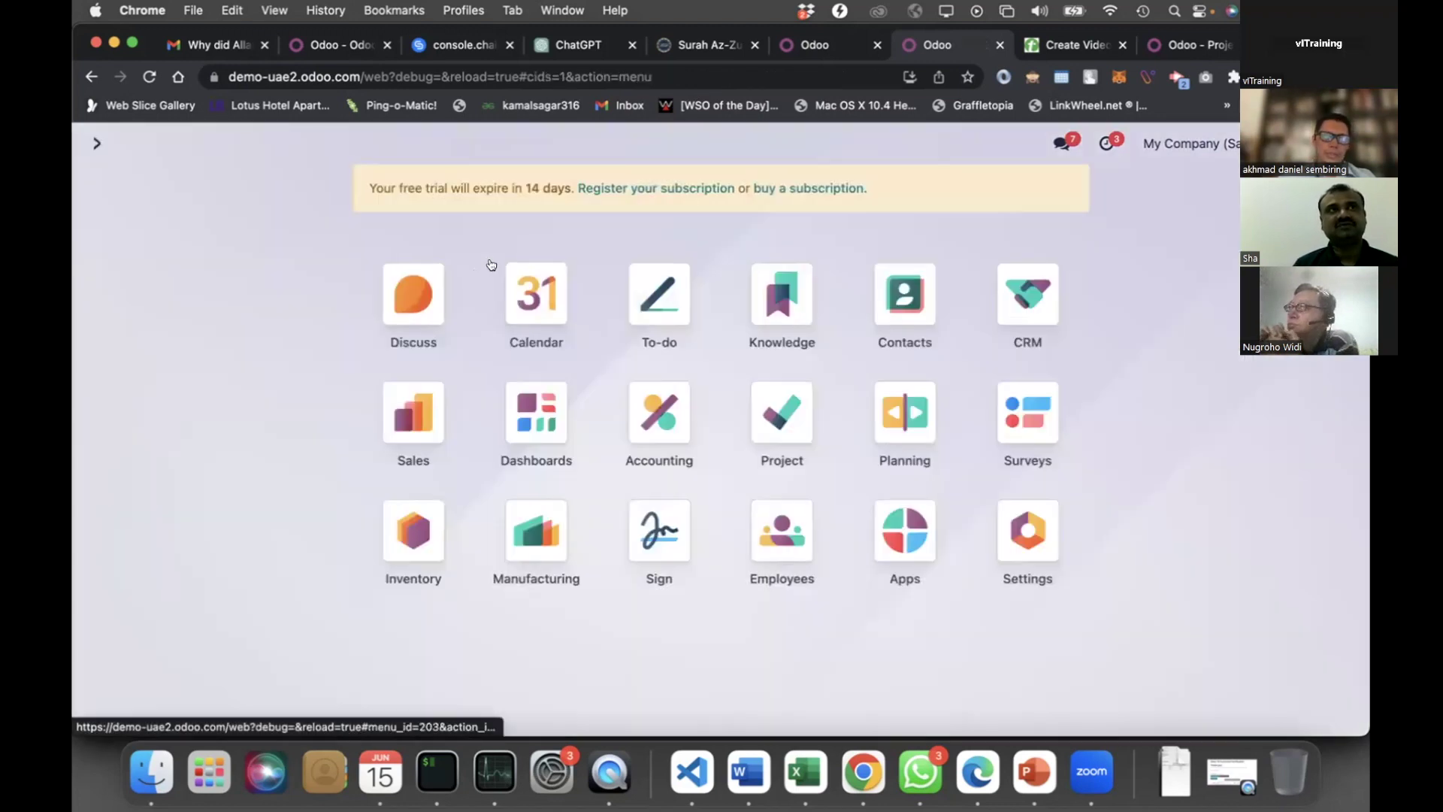
Open the S00032 - Contractor project's task board from the Project app
click(413, 294)
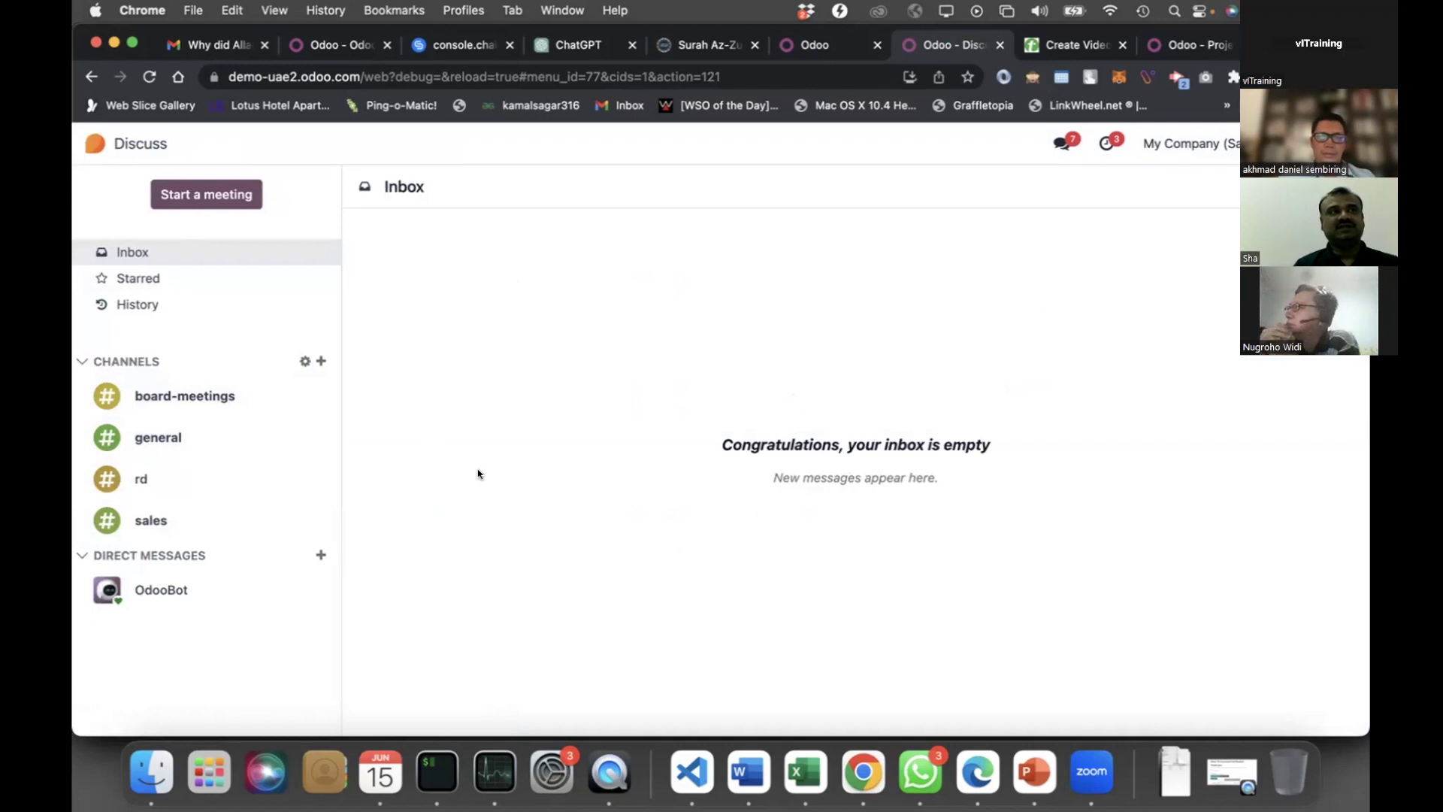
click(148, 151)
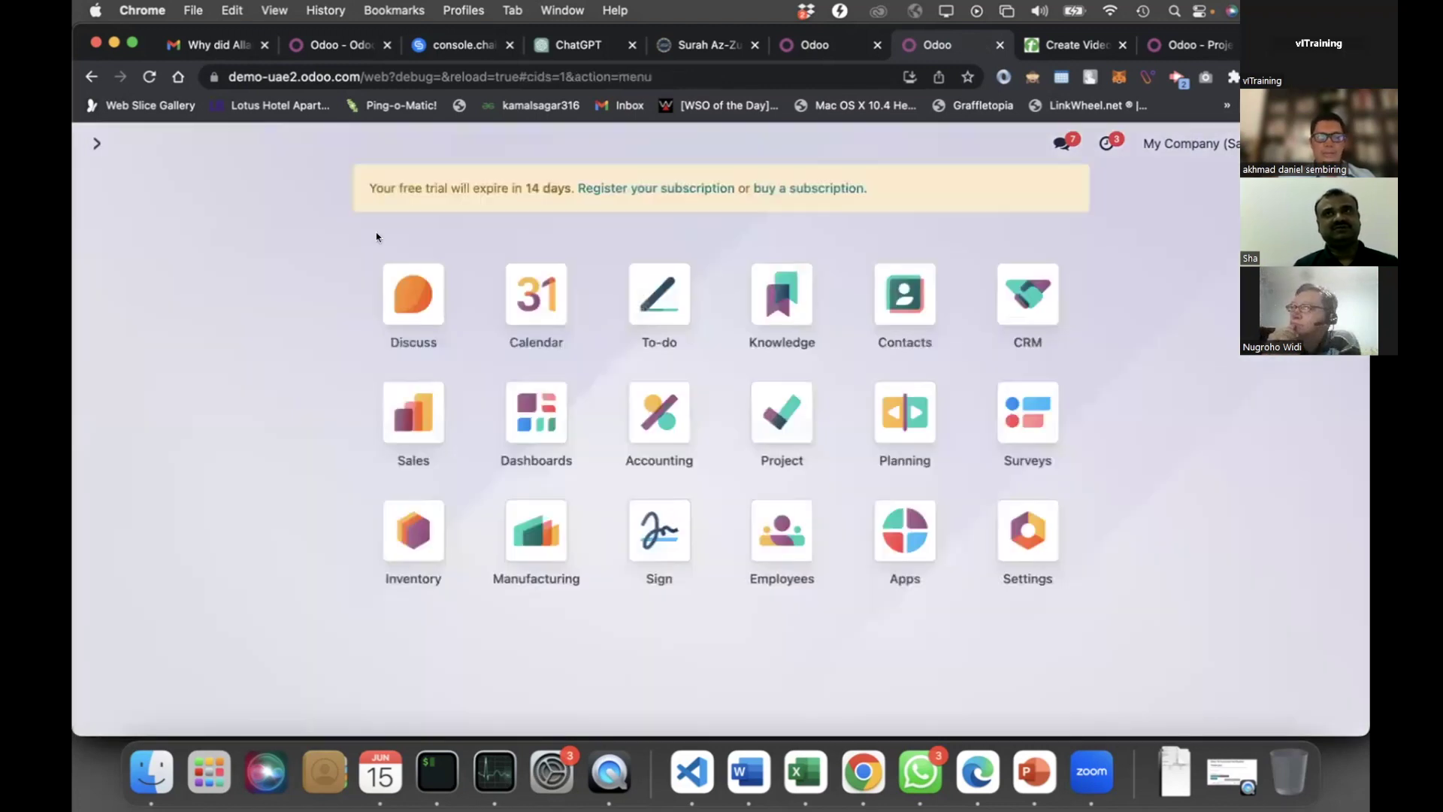
click(759, 389)
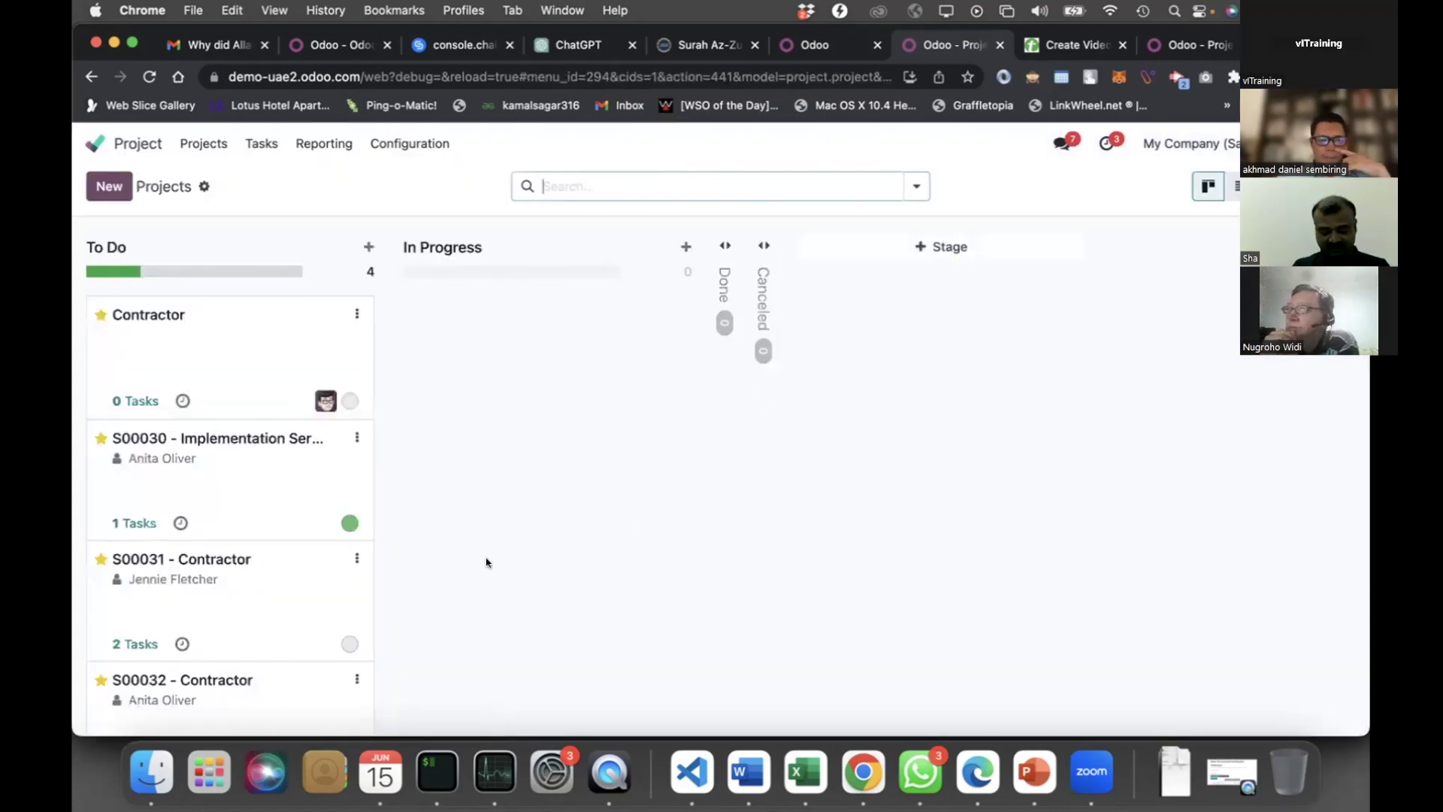
scroll(371, 629, down, 1)
click(370, 628)
Move Writing doc and Implementation Services through Installing and Inspecting into the Done stage
drag(889, 329, 1098, 406)
scroll(854, 386, right, 5)
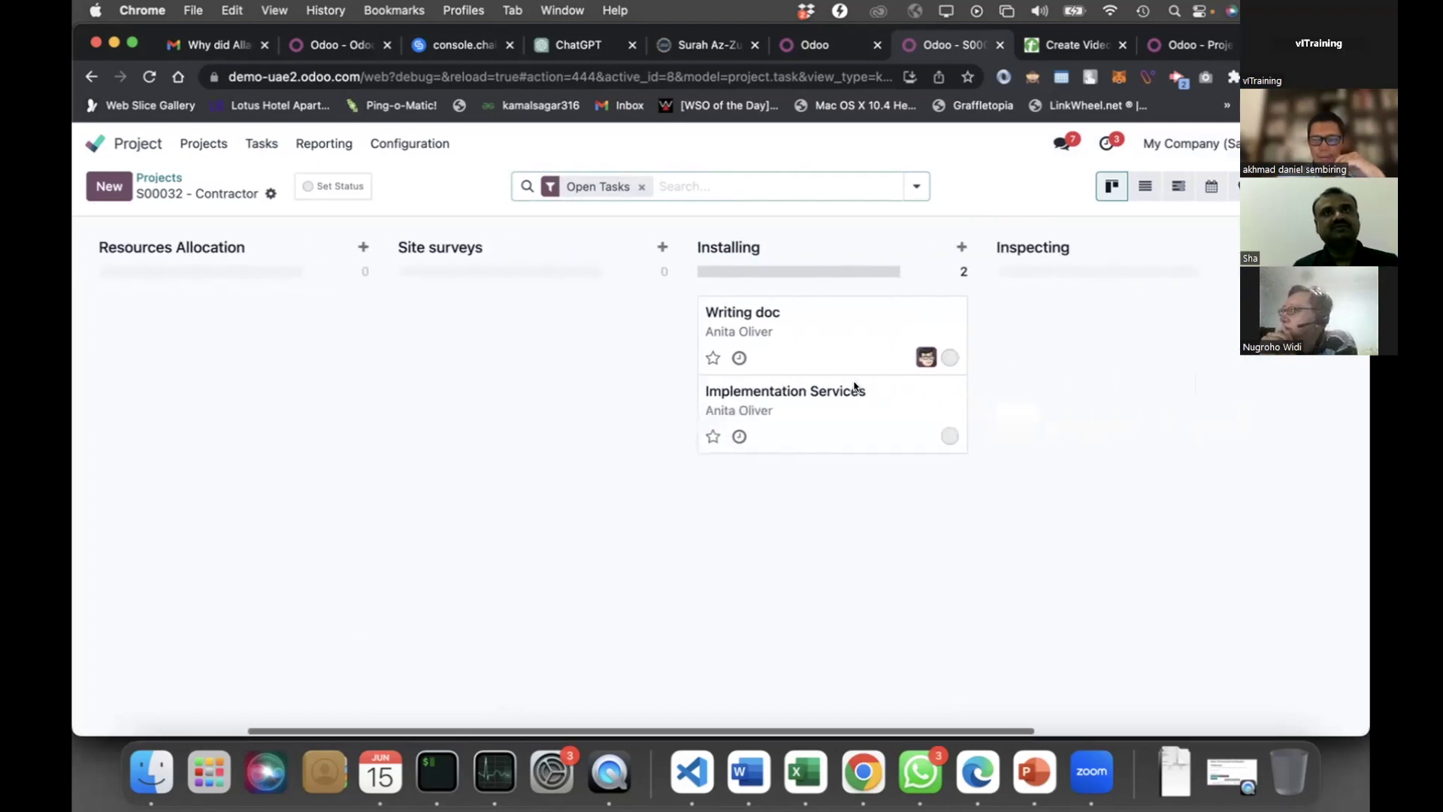
drag(764, 329, 977, 339)
drag(773, 389, 1011, 468)
scroll(1011, 467, right, 5)
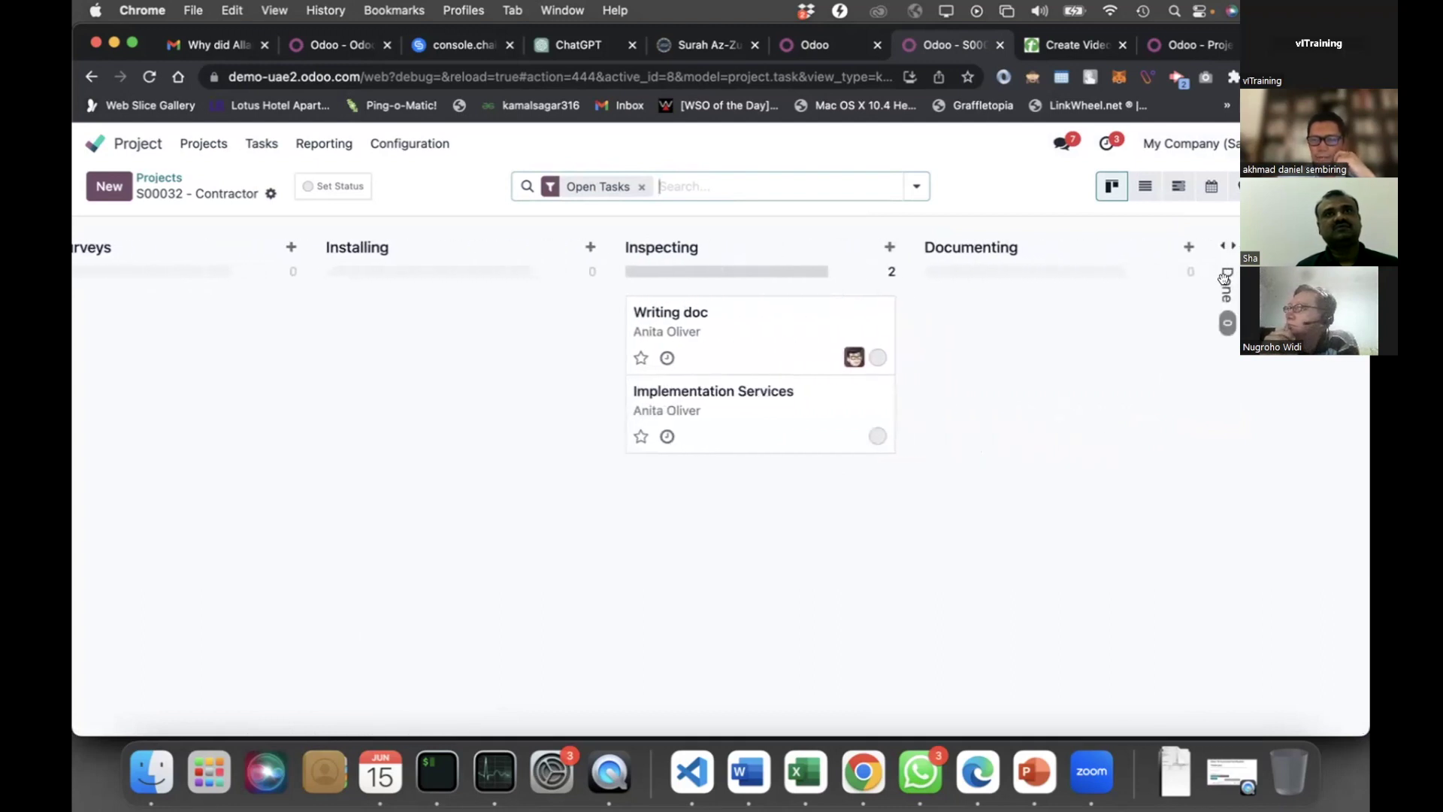
drag(760, 327, 1046, 277)
drag(496, 315, 1038, 319)
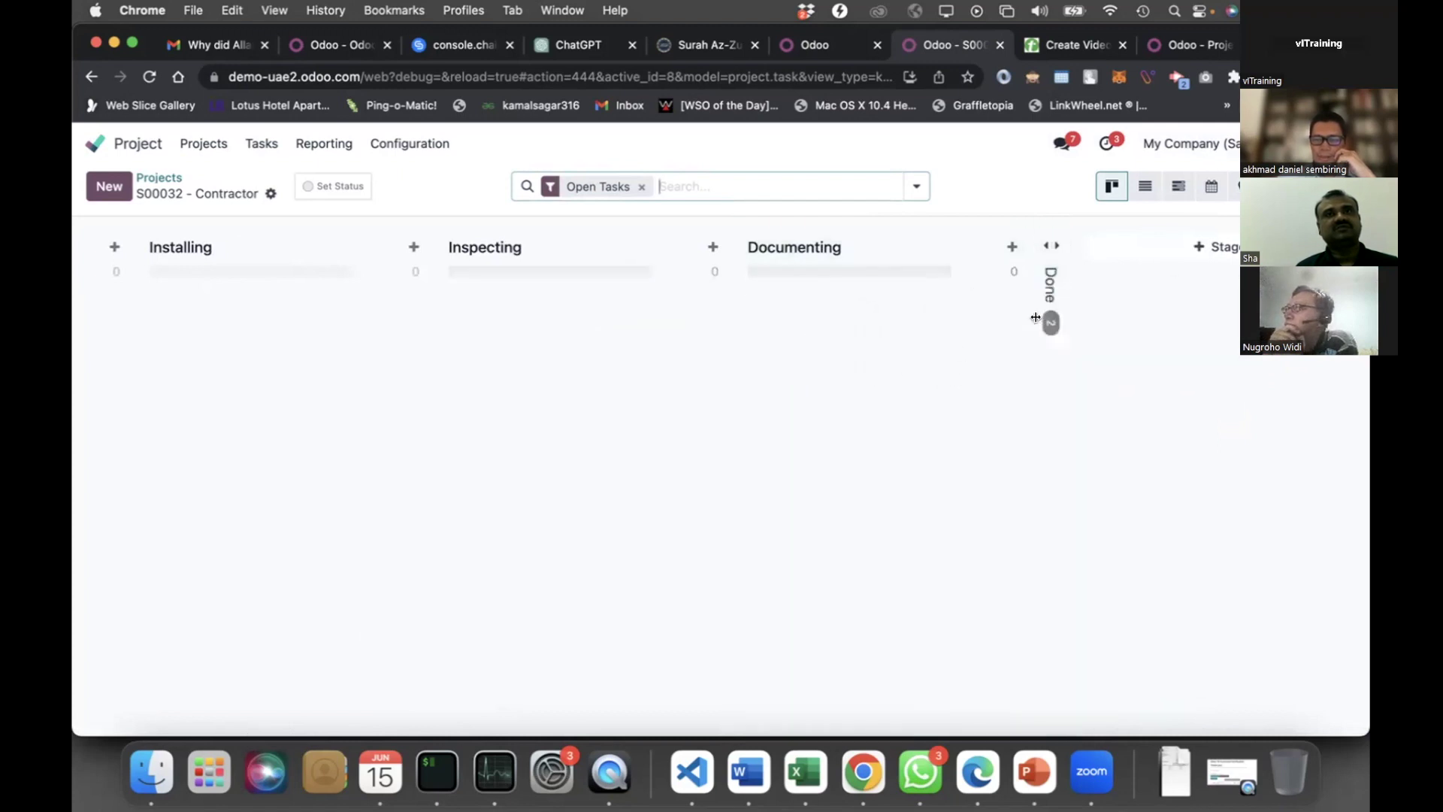
scroll(787, 384, left, 10)
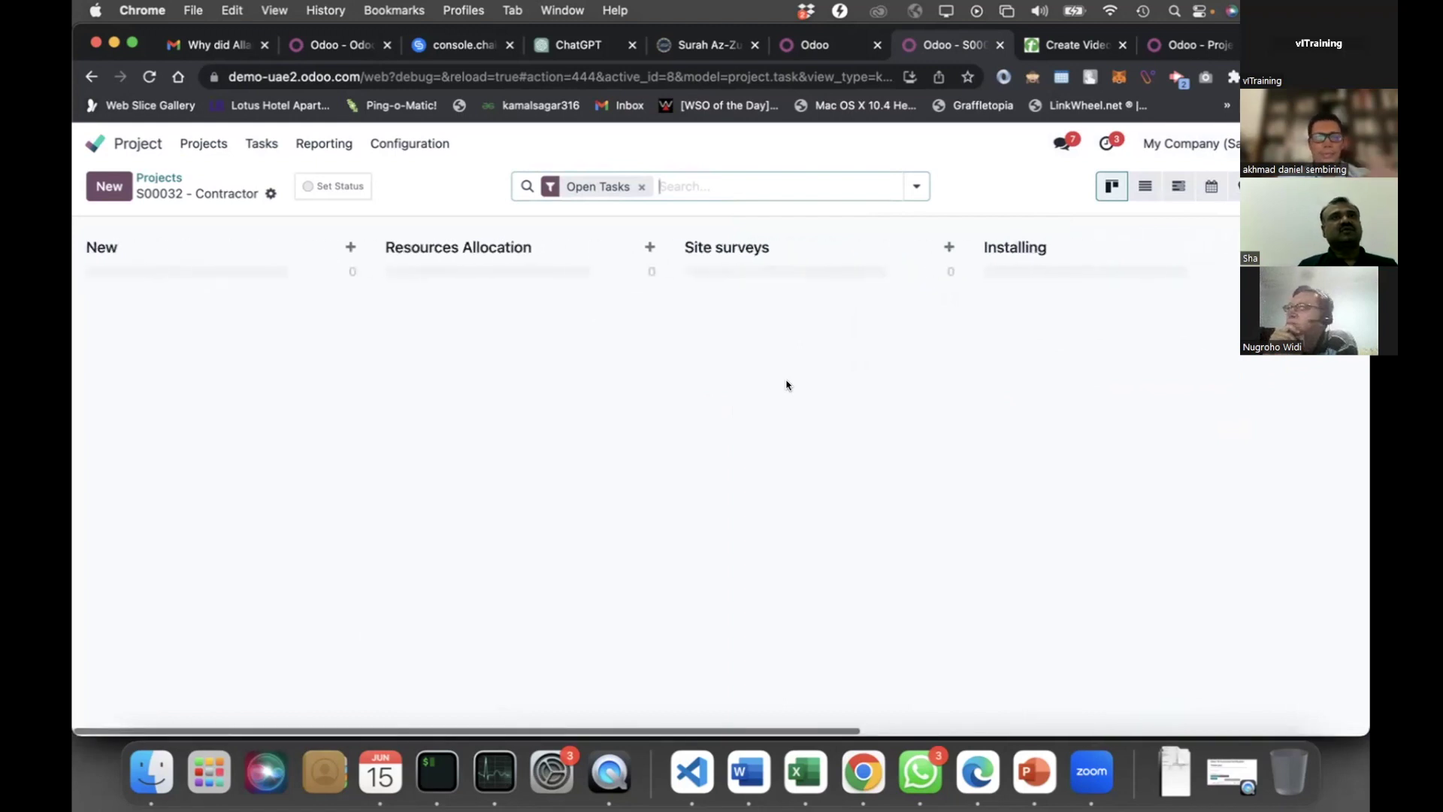
scroll(787, 384, right, 10)
scroll(787, 385, left, 10)
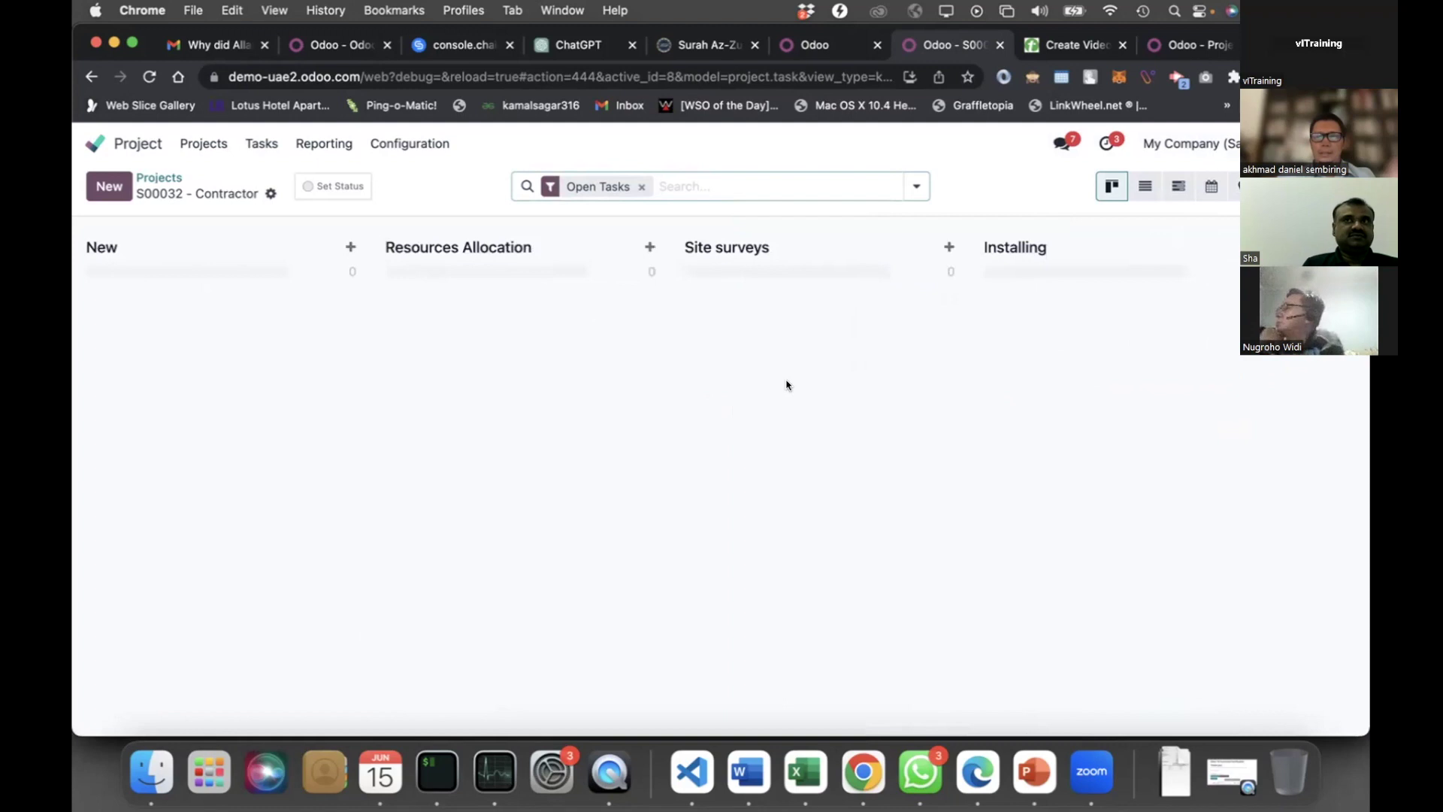
Open S00032 - Contractor's Project Updates and review its sales, profitability, budget and milestone figures
click(327, 187)
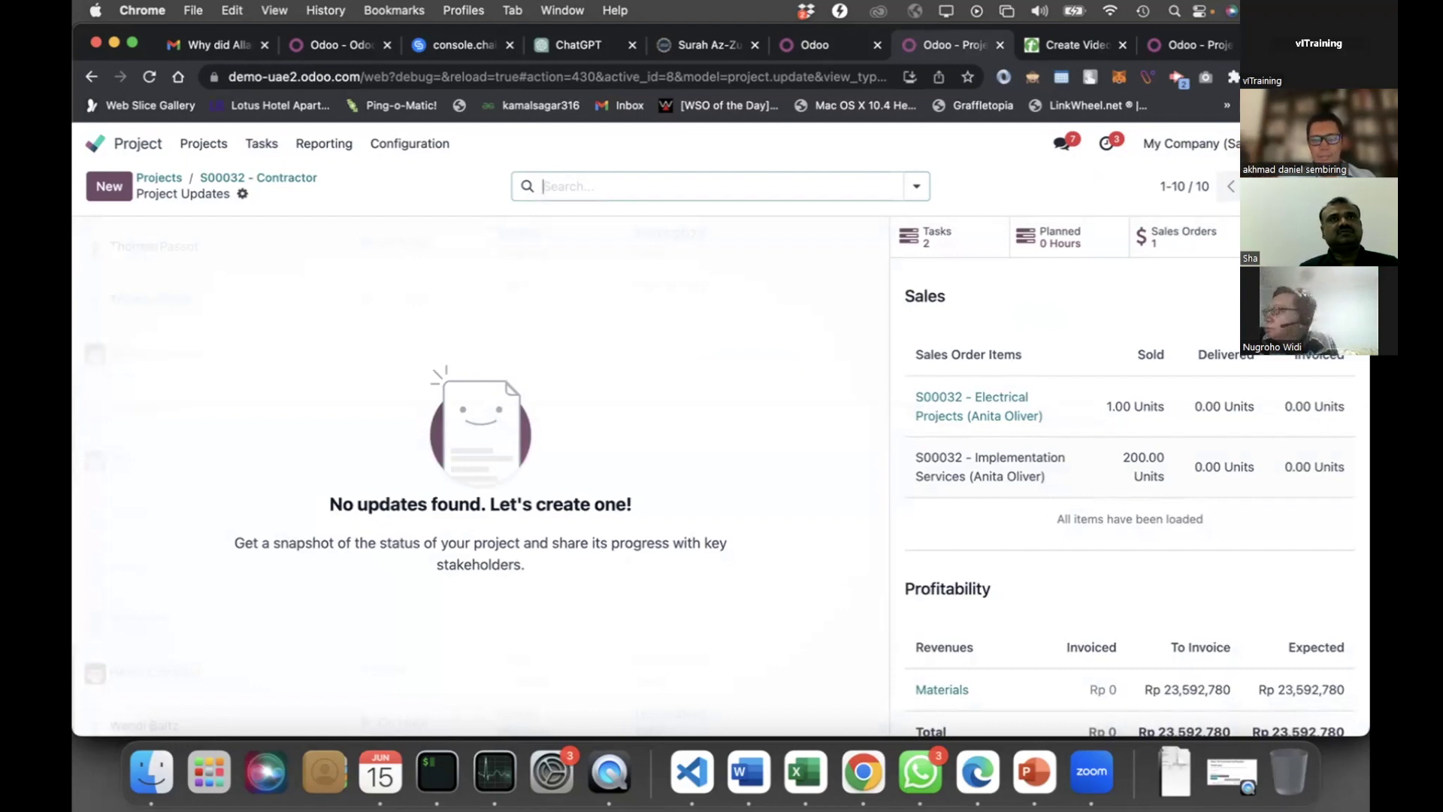
scroll(927, 284, down, 1)
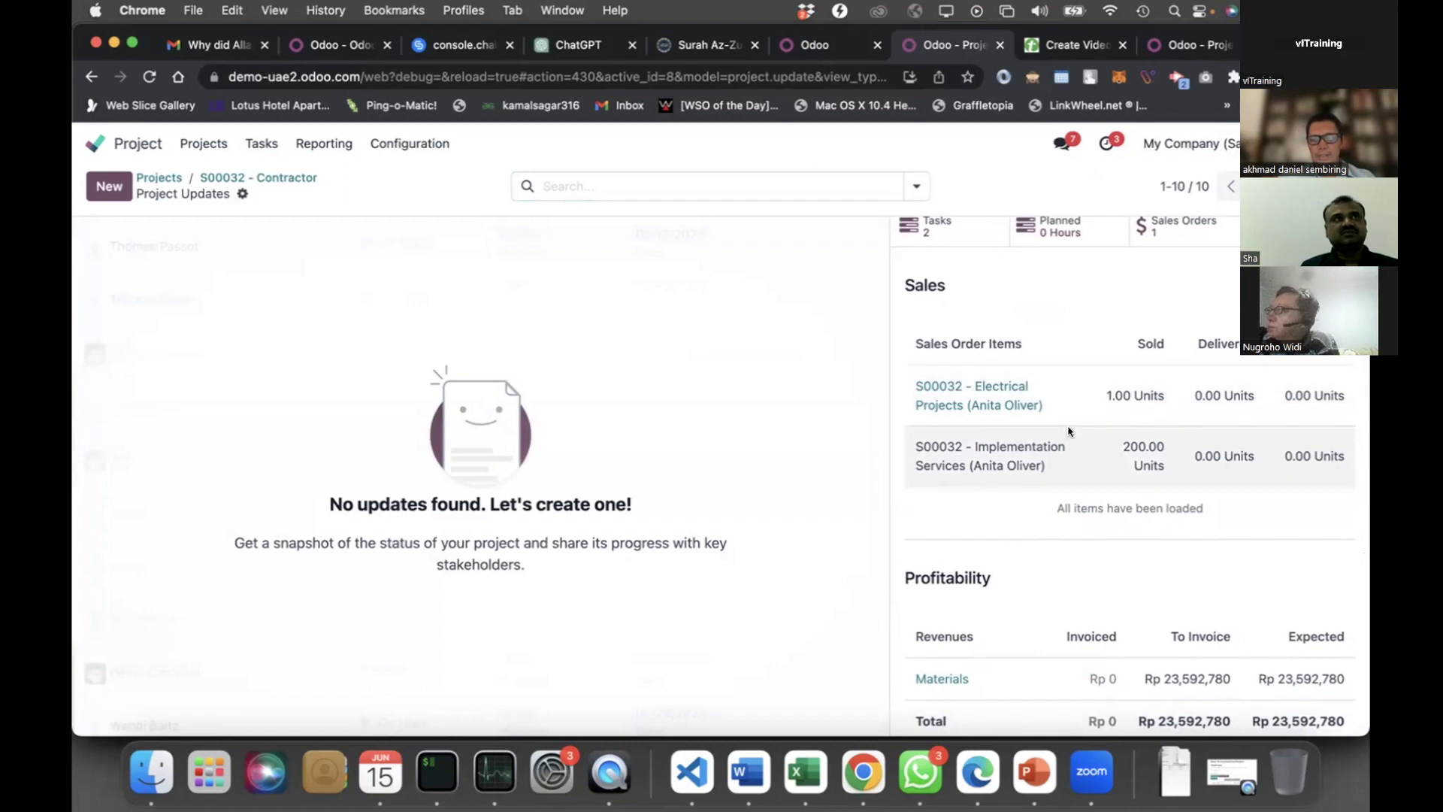
scroll(977, 406, down, 5)
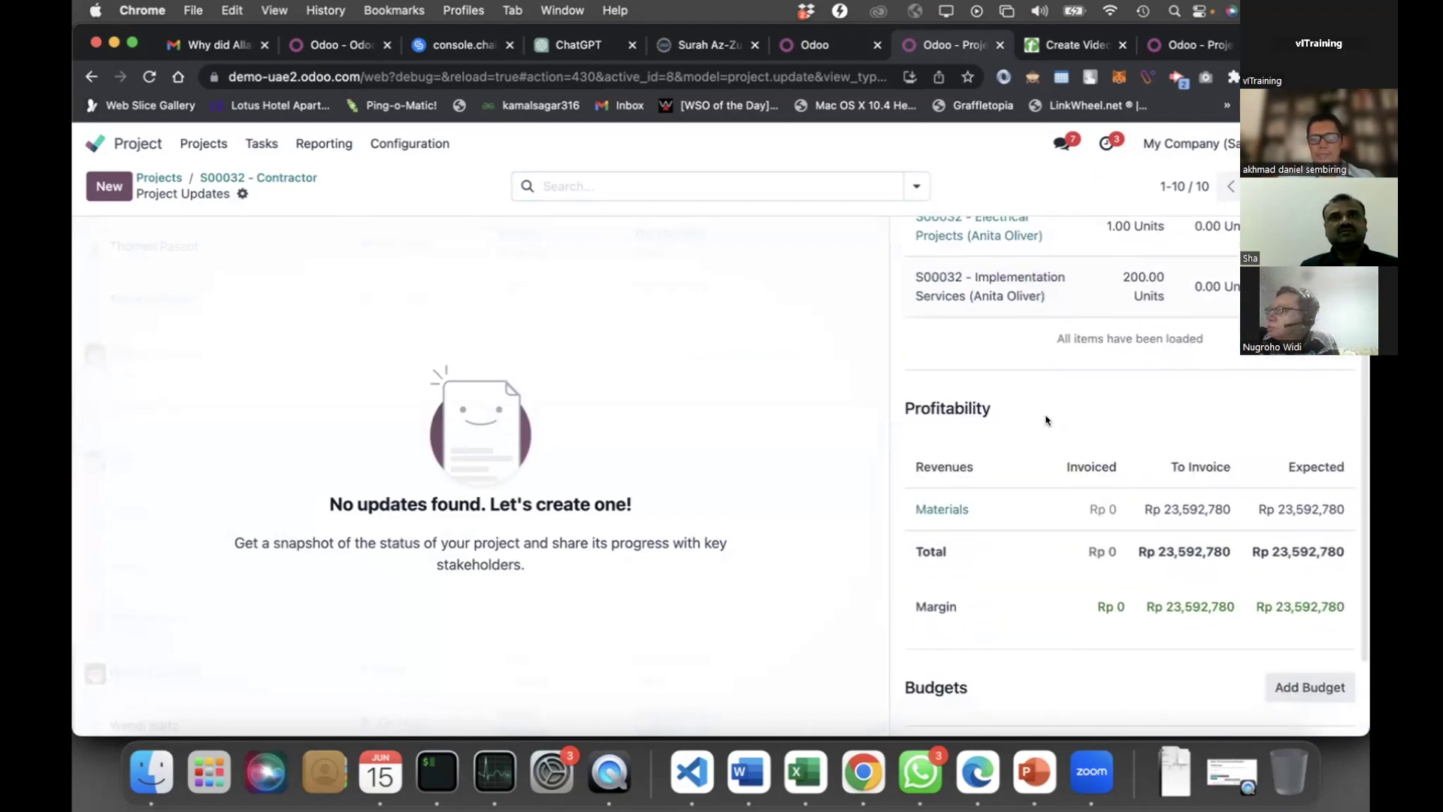
scroll(1011, 582, down, 3)
scroll(951, 564, down, 1)
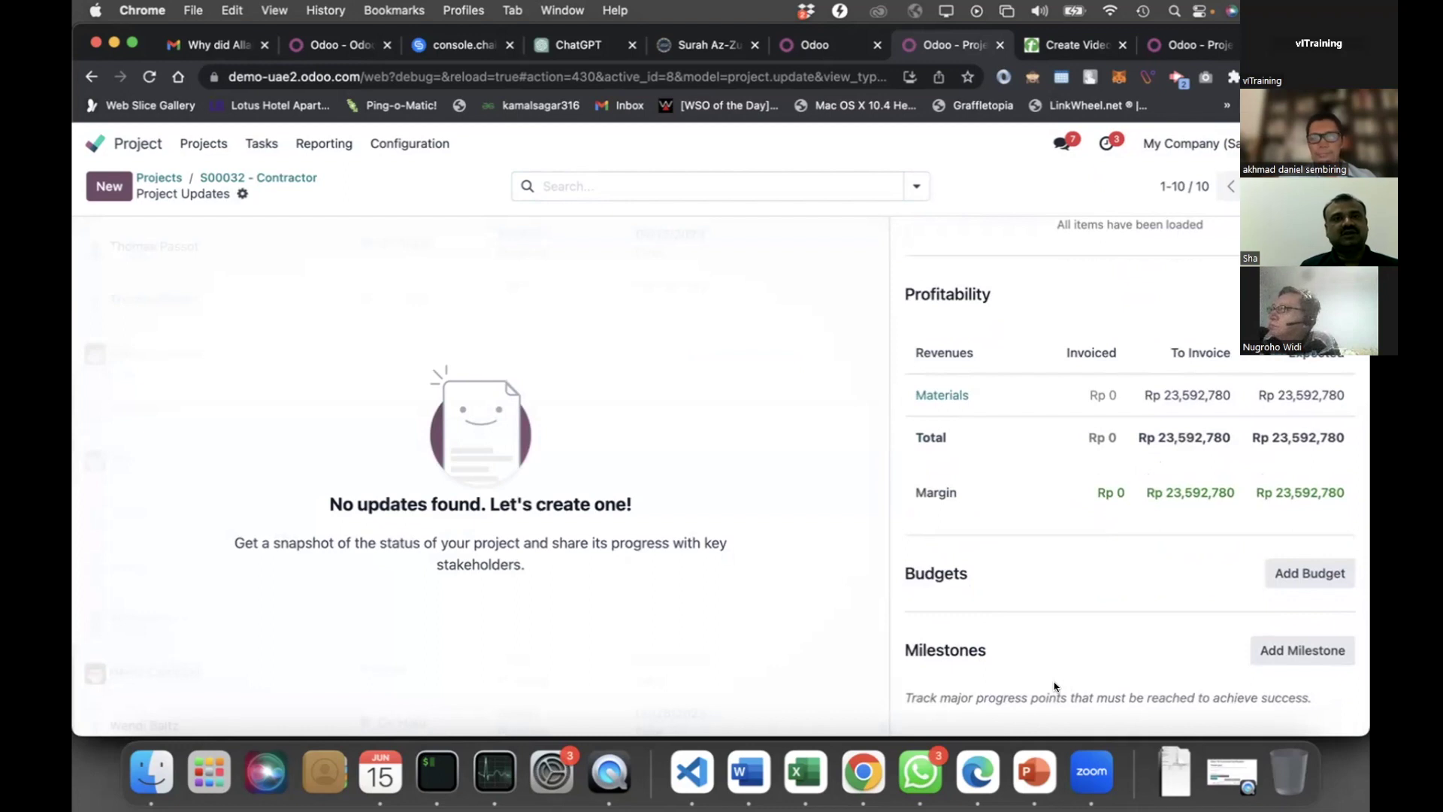
scroll(1054, 686, up, 5)
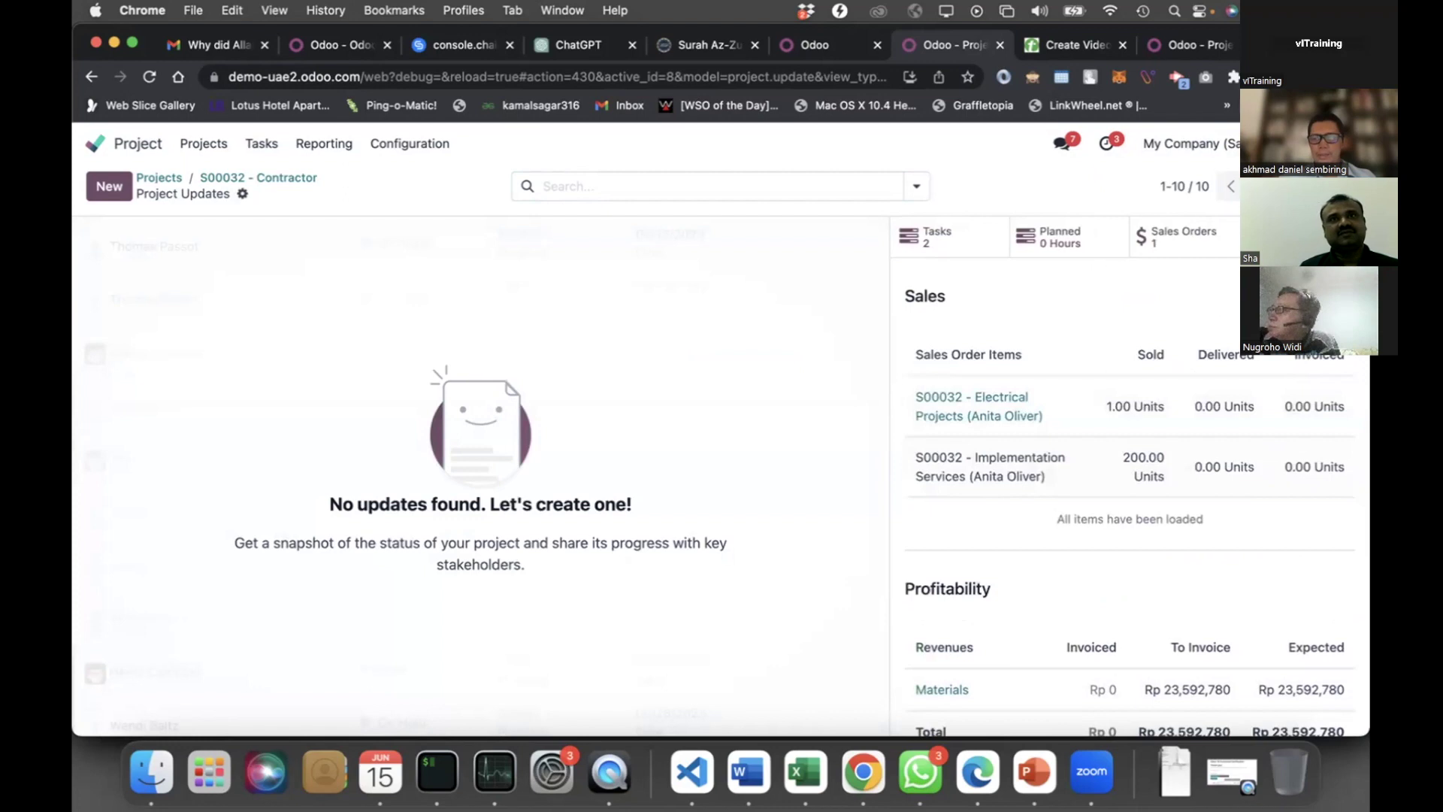
click(923, 238)
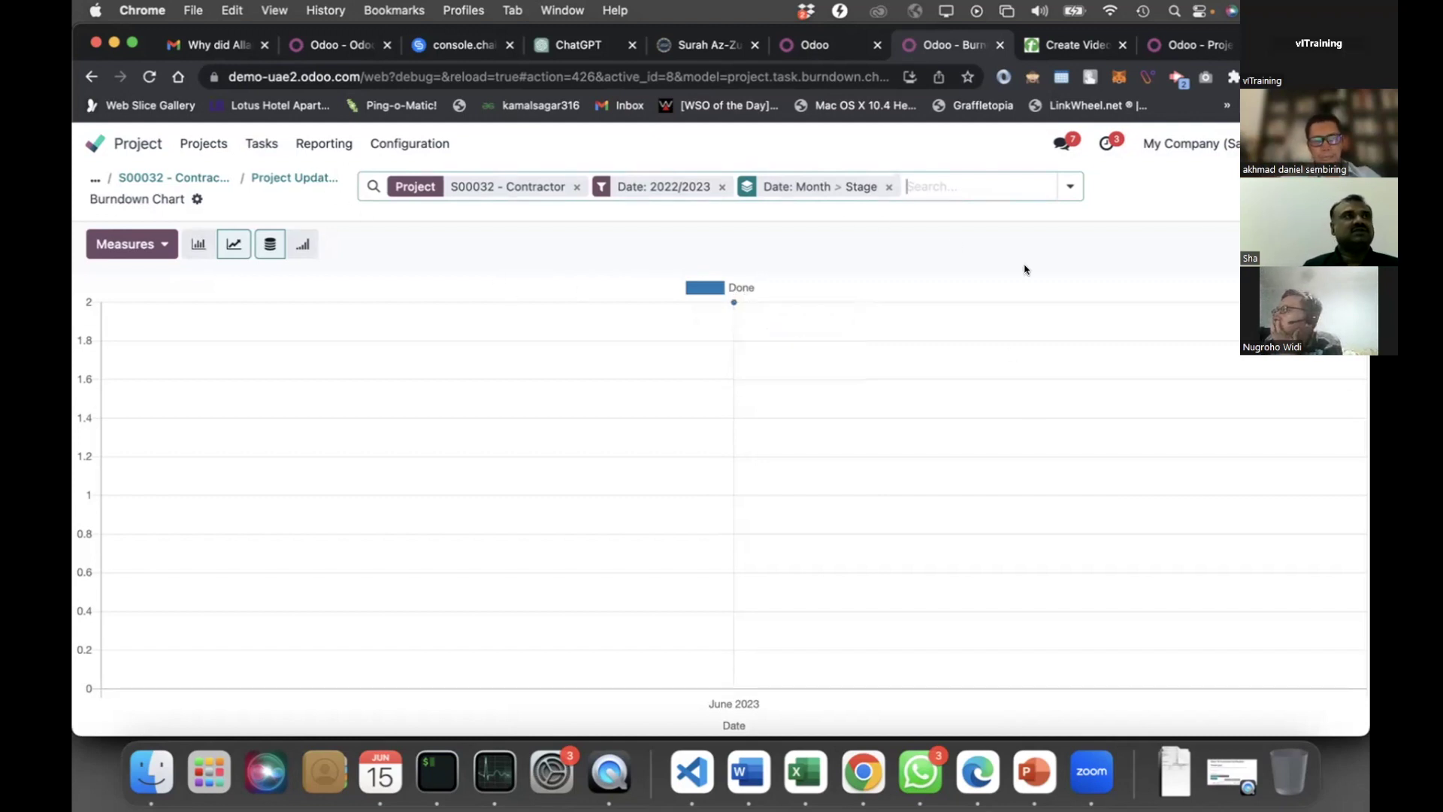
key(super+Left)
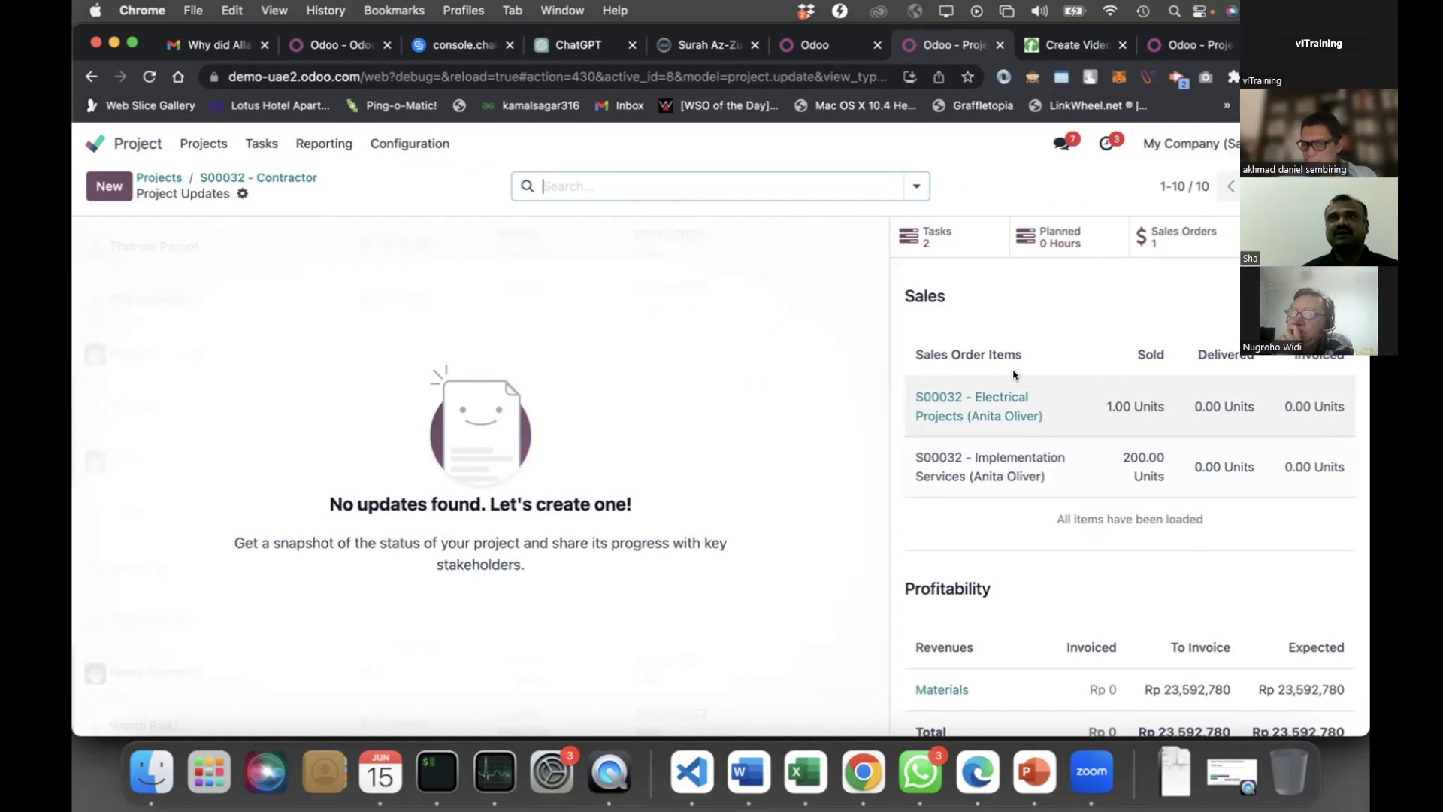
scroll(1013, 375, down, 1)
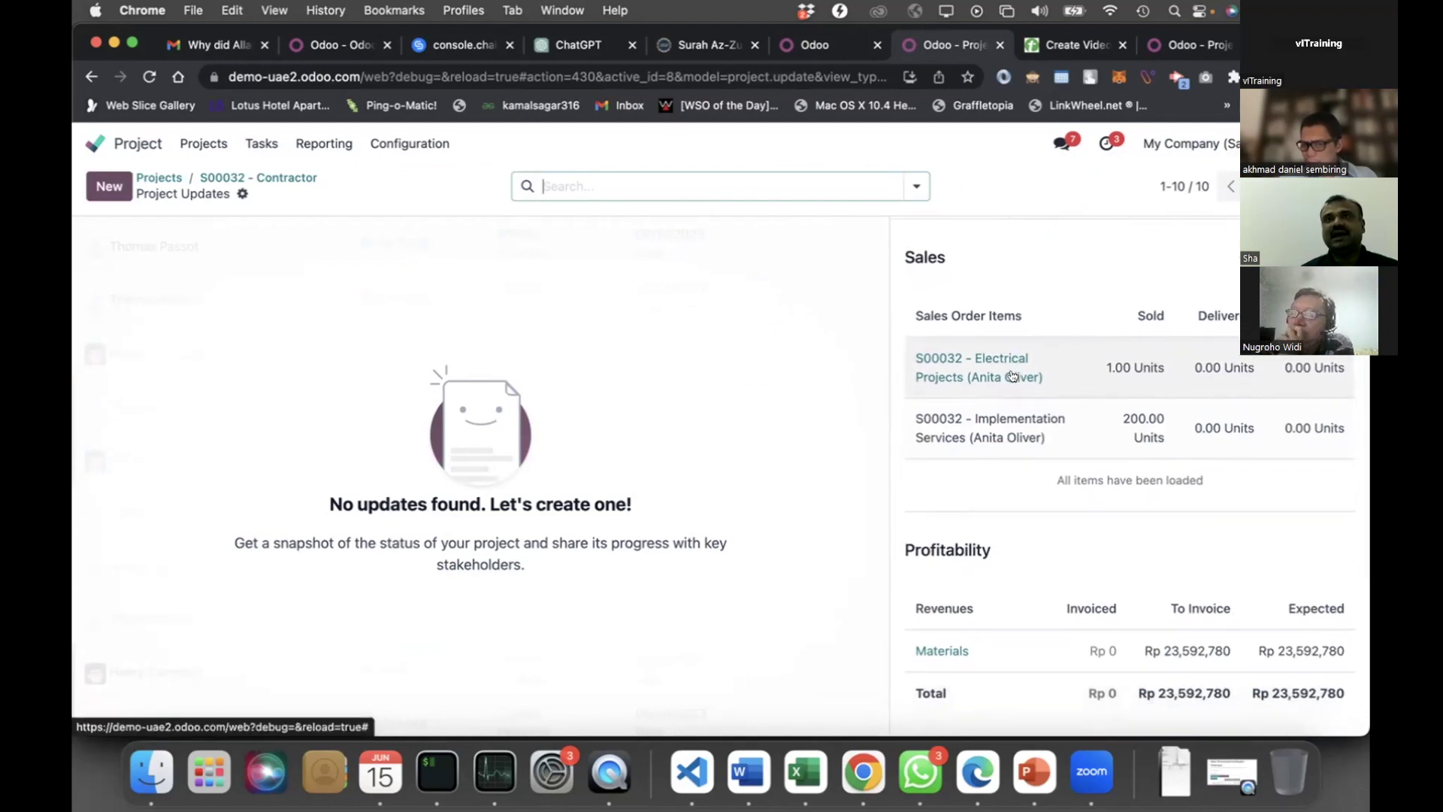
scroll(1014, 383, down, 1)
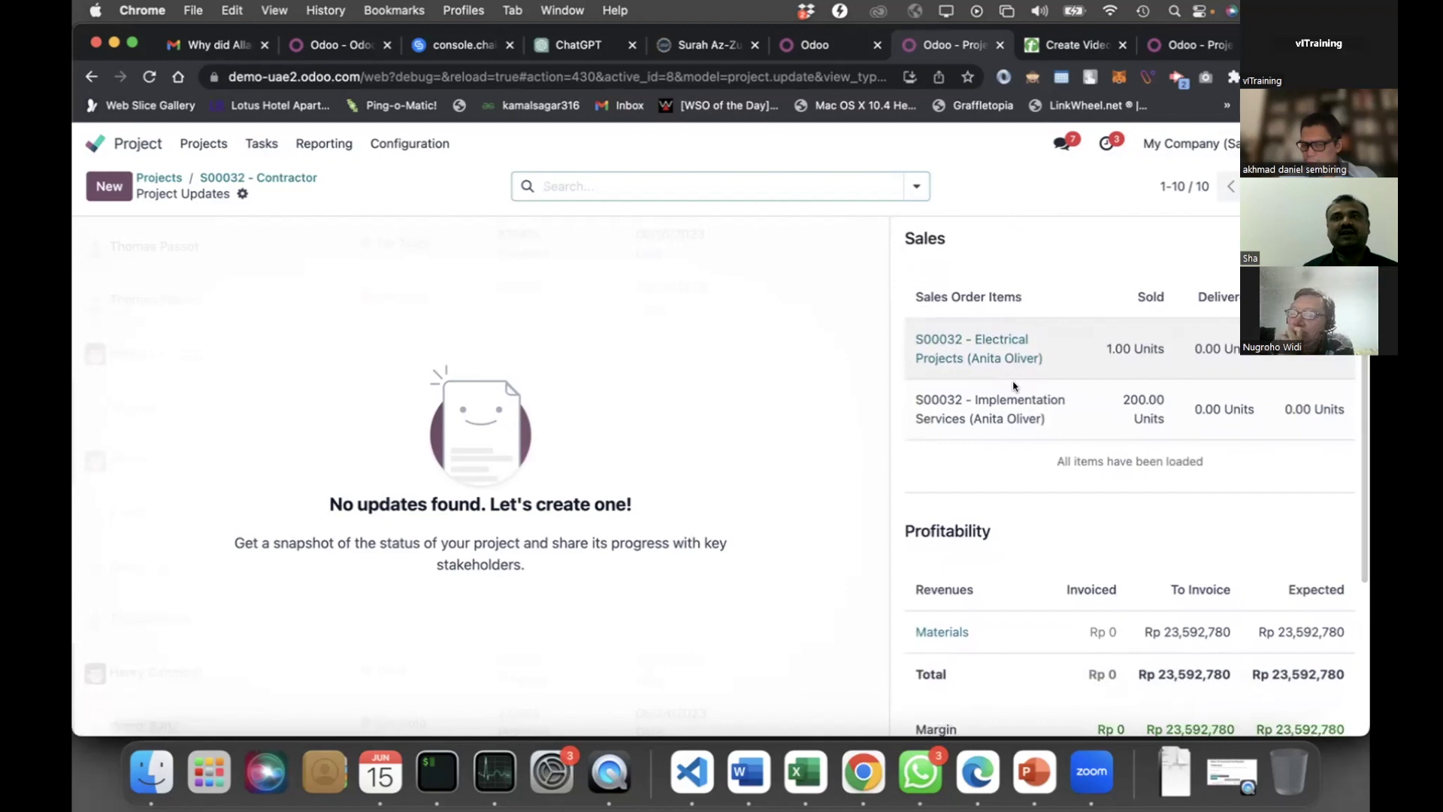
scroll(1047, 557, down, 1)
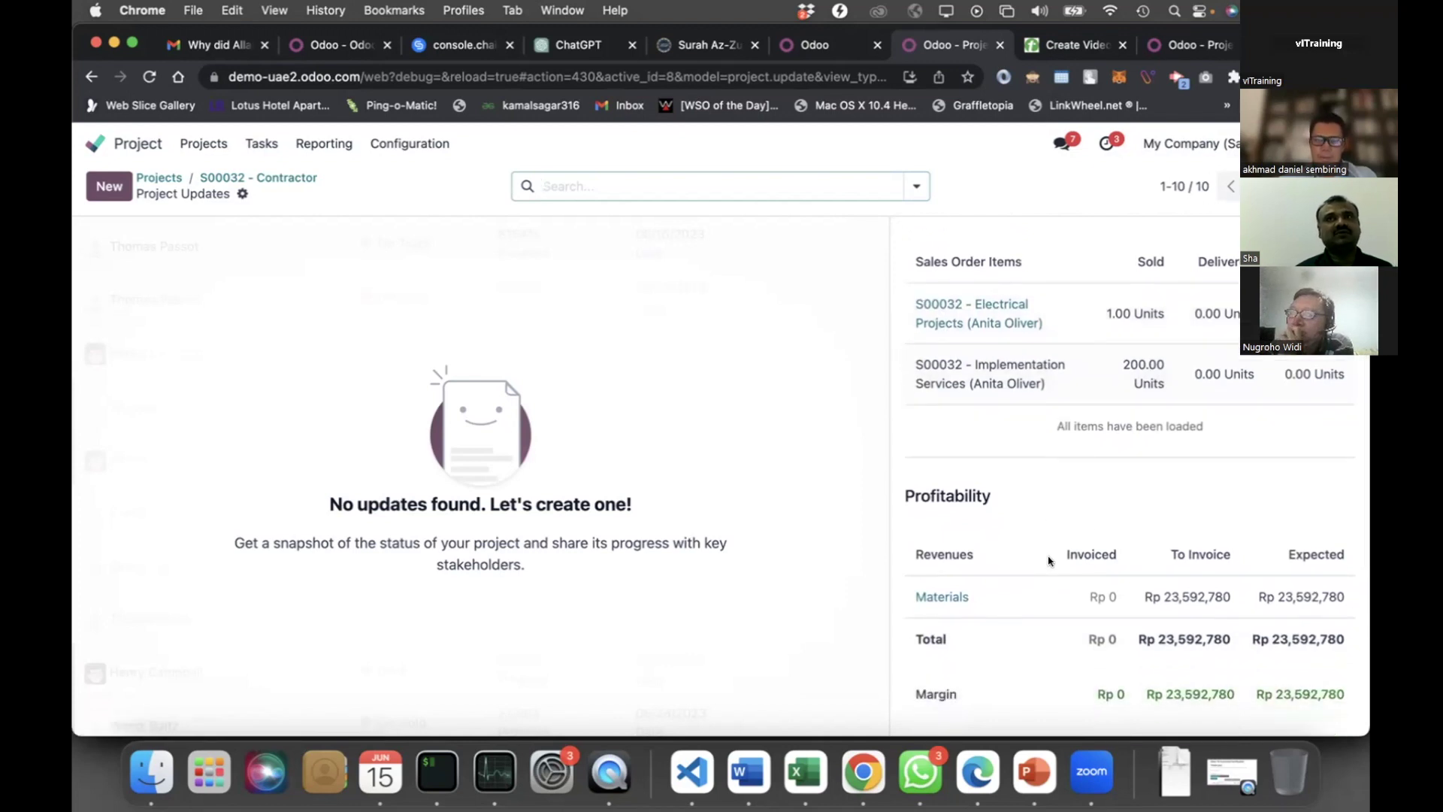
scroll(1050, 561, up, 3)
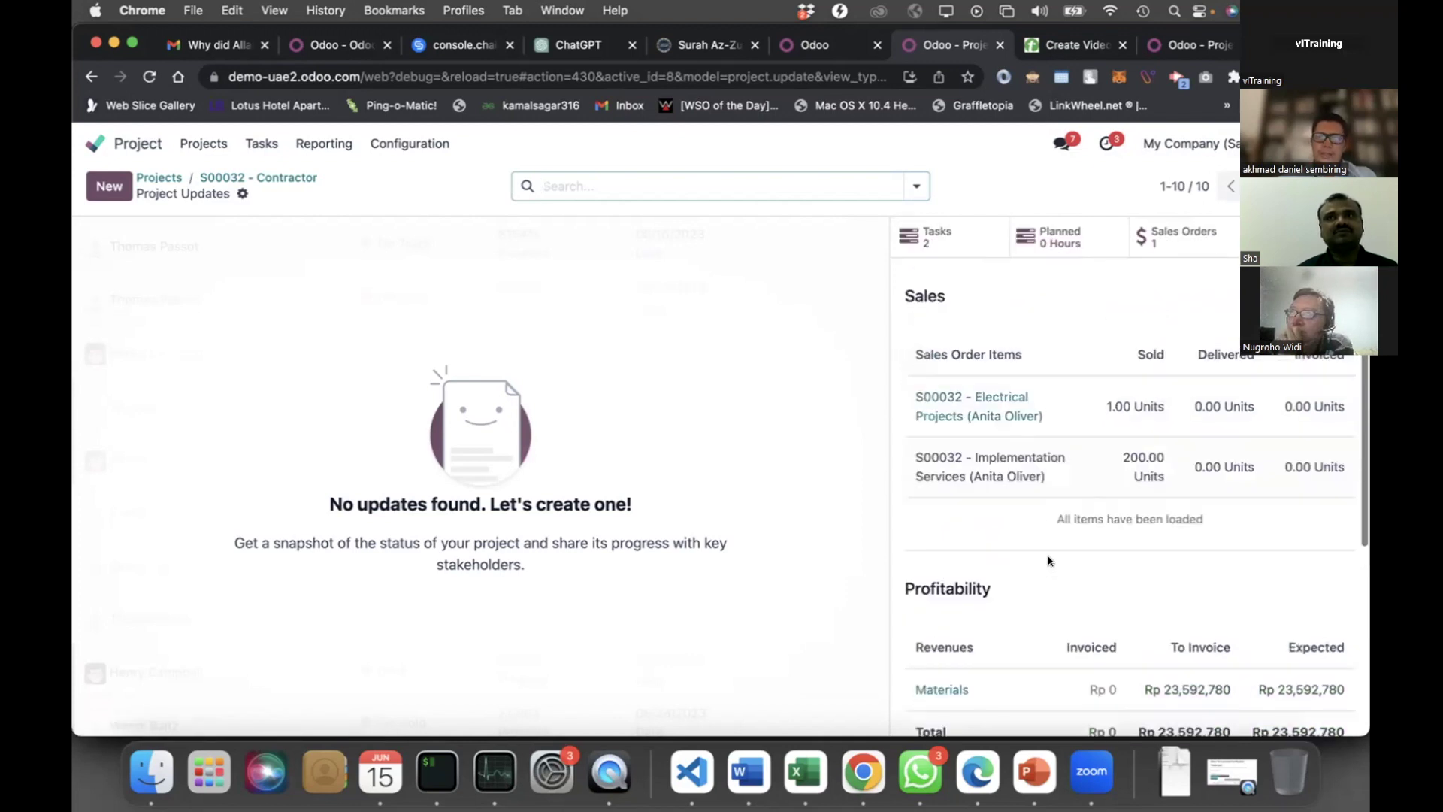
scroll(1050, 560, down, 9)
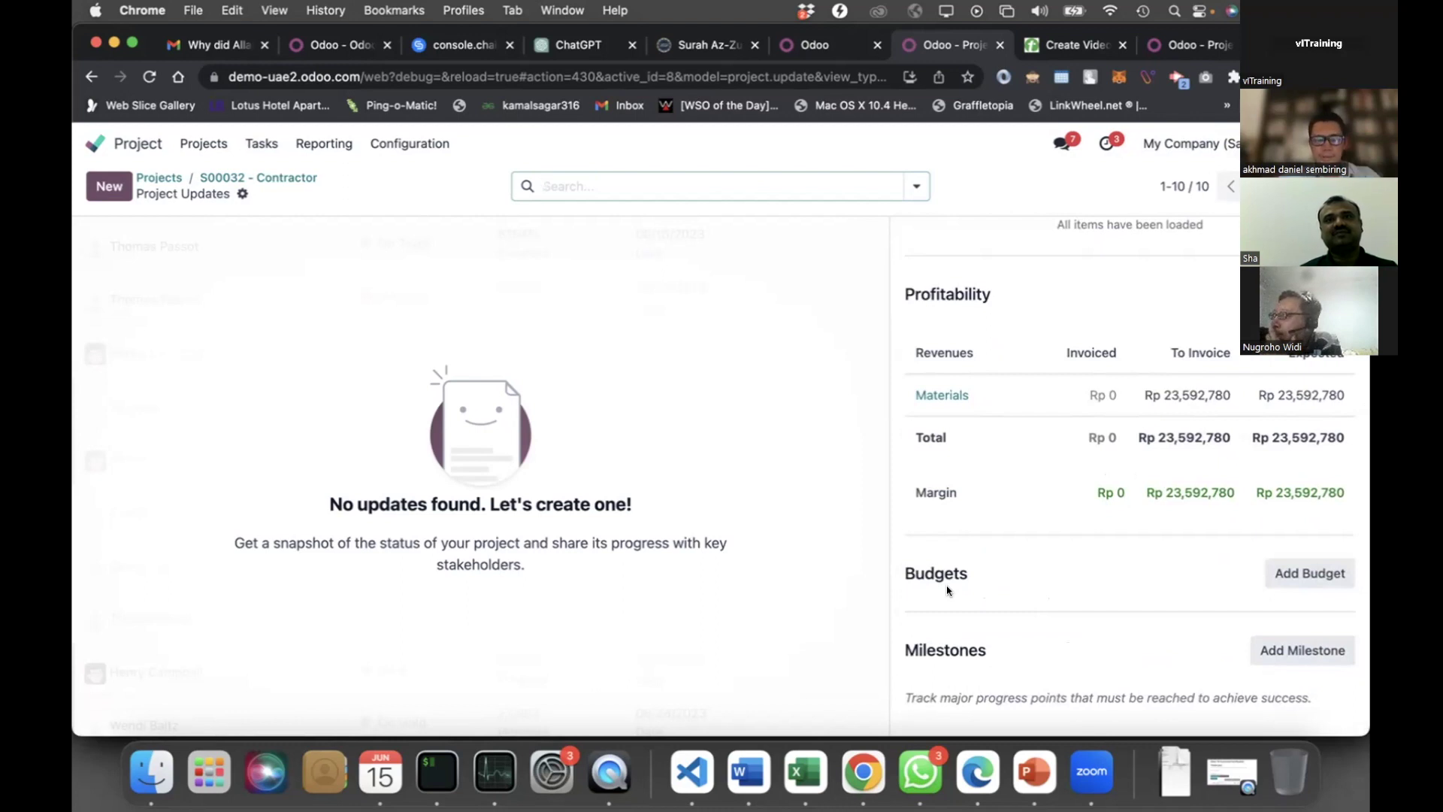
scroll(1030, 441, up, 3)
scroll(1029, 441, up, 2)
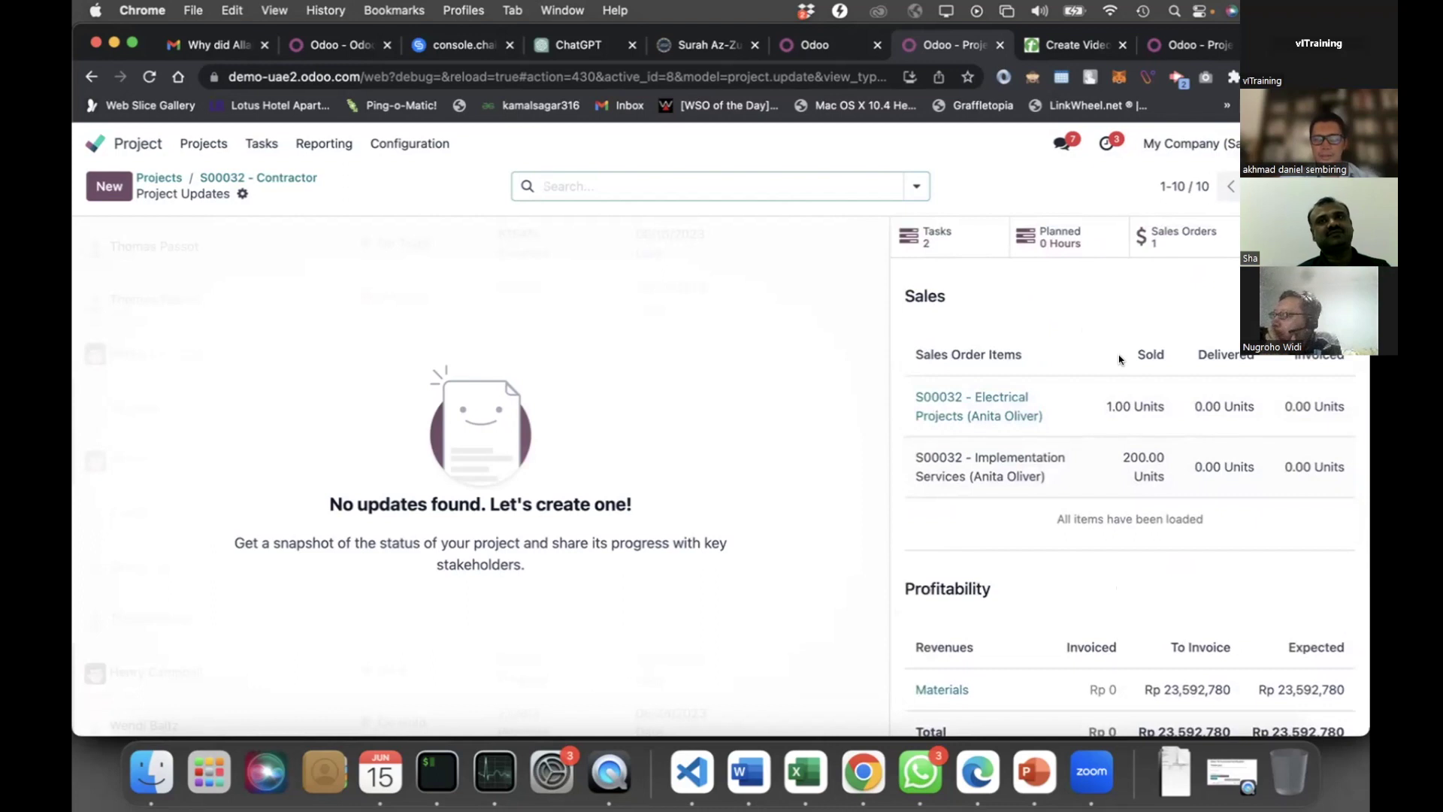
scroll(1118, 663, down, 3)
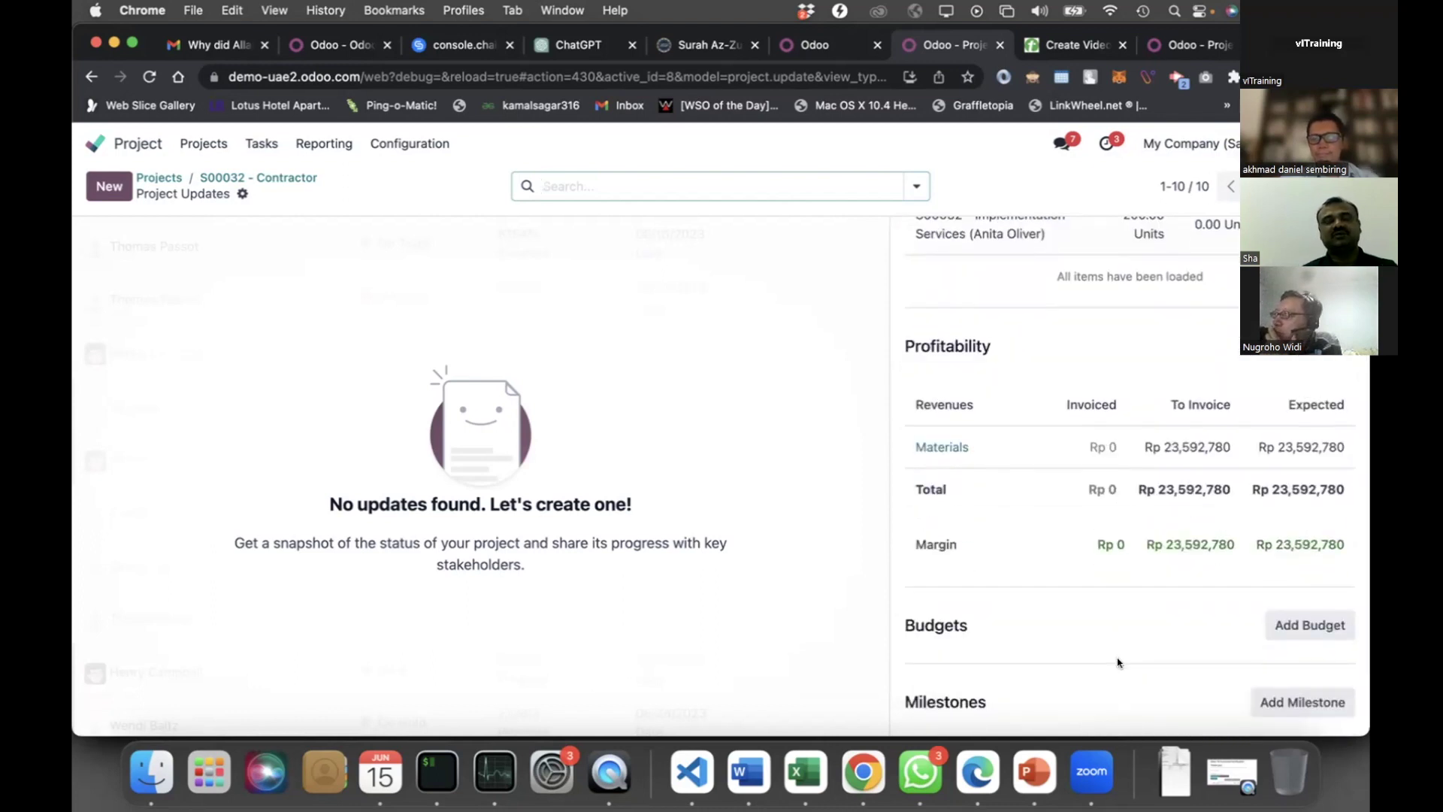
scroll(1118, 663, down, 1)
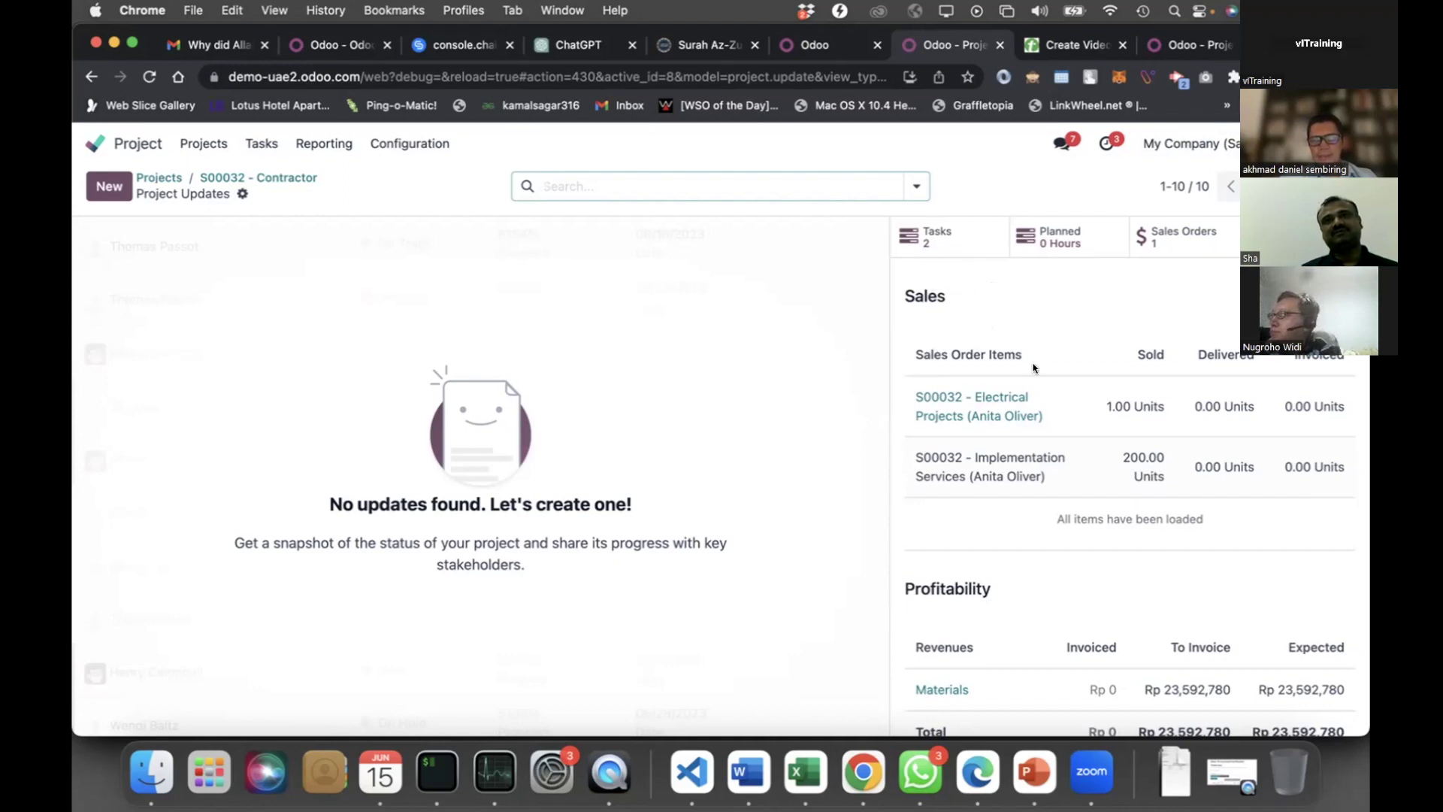
scroll(1032, 368, down, 5)
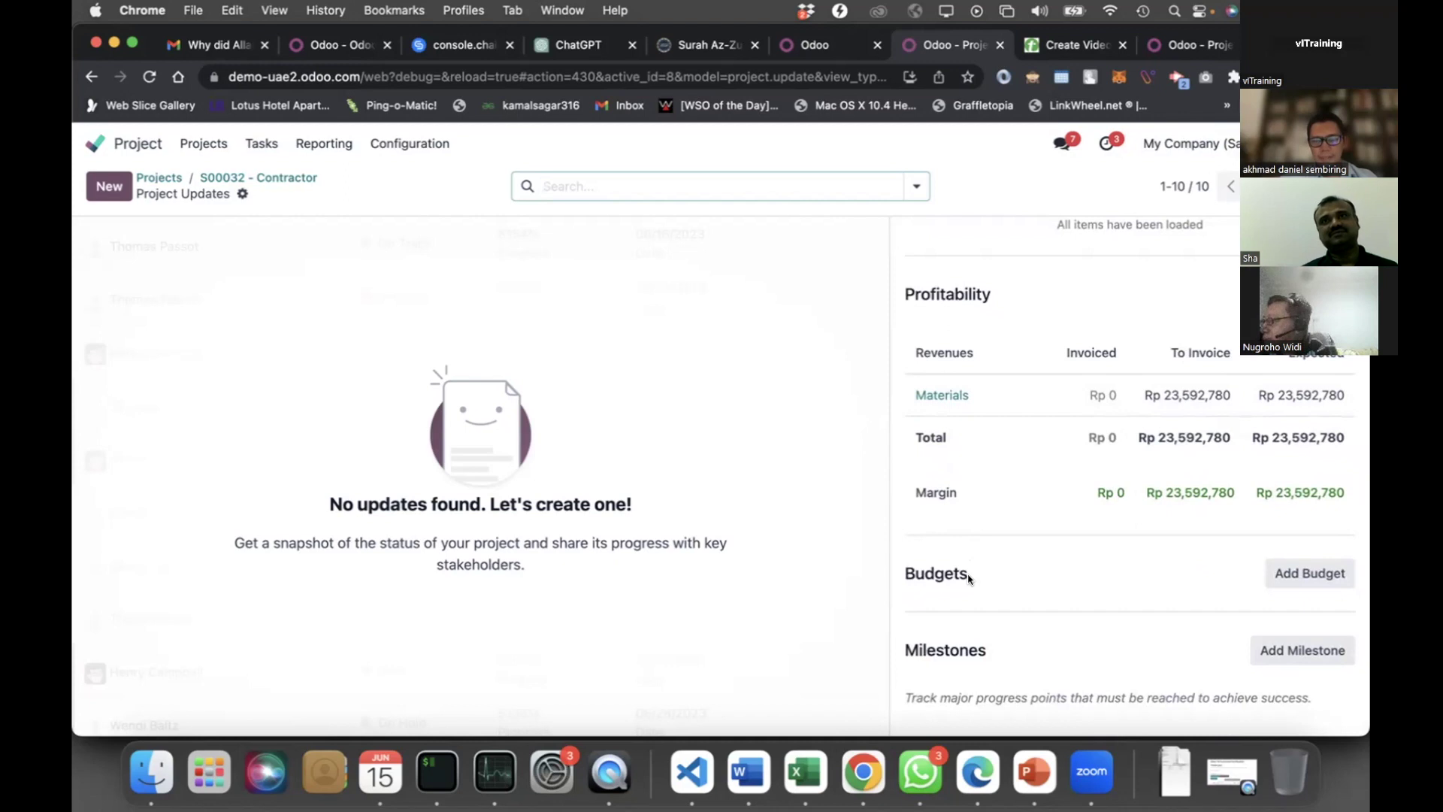
scroll(969, 578, up, 5)
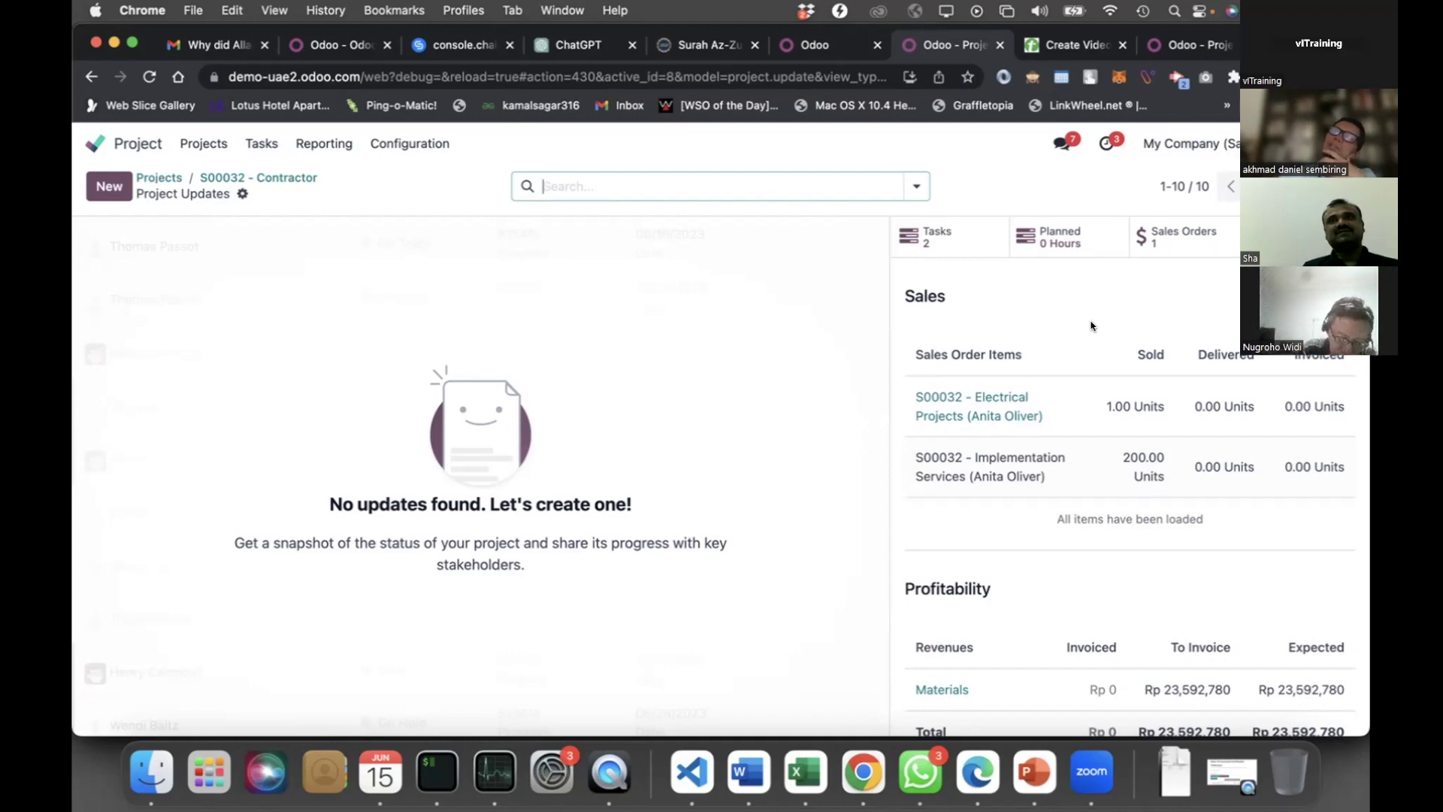
Create and save a project update named 'weekly' with status At Risk
right_click(400, 569)
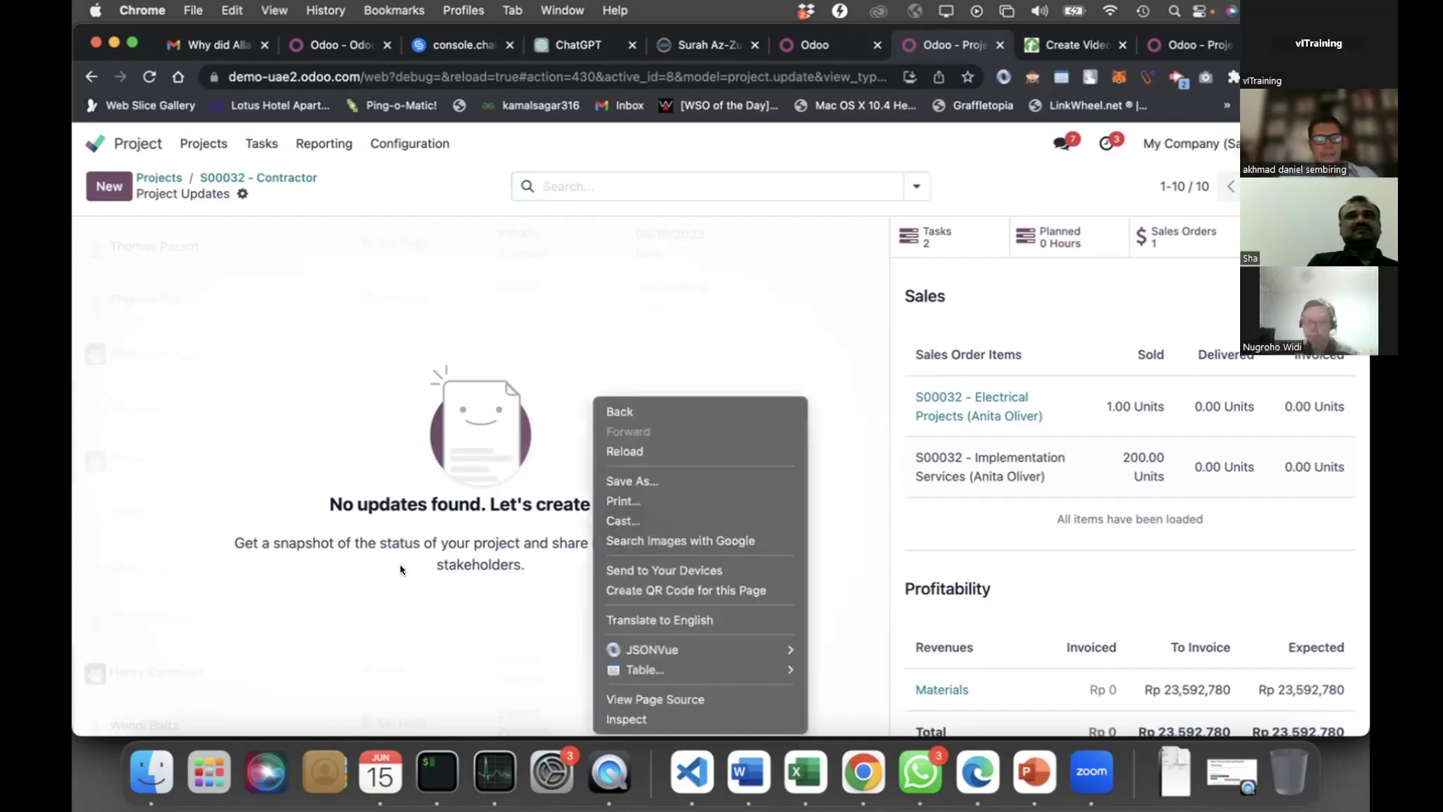
click(193, 454)
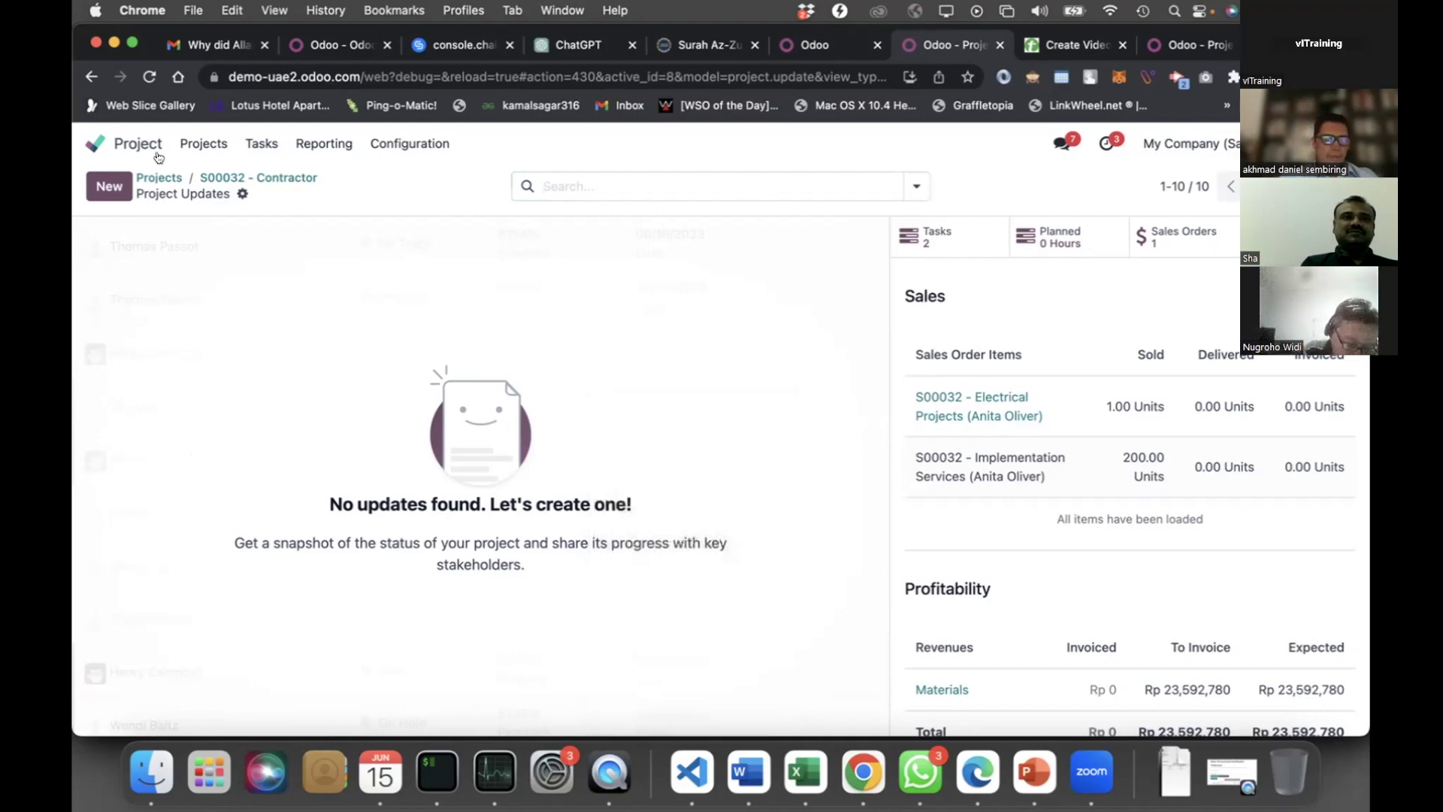
click(110, 187)
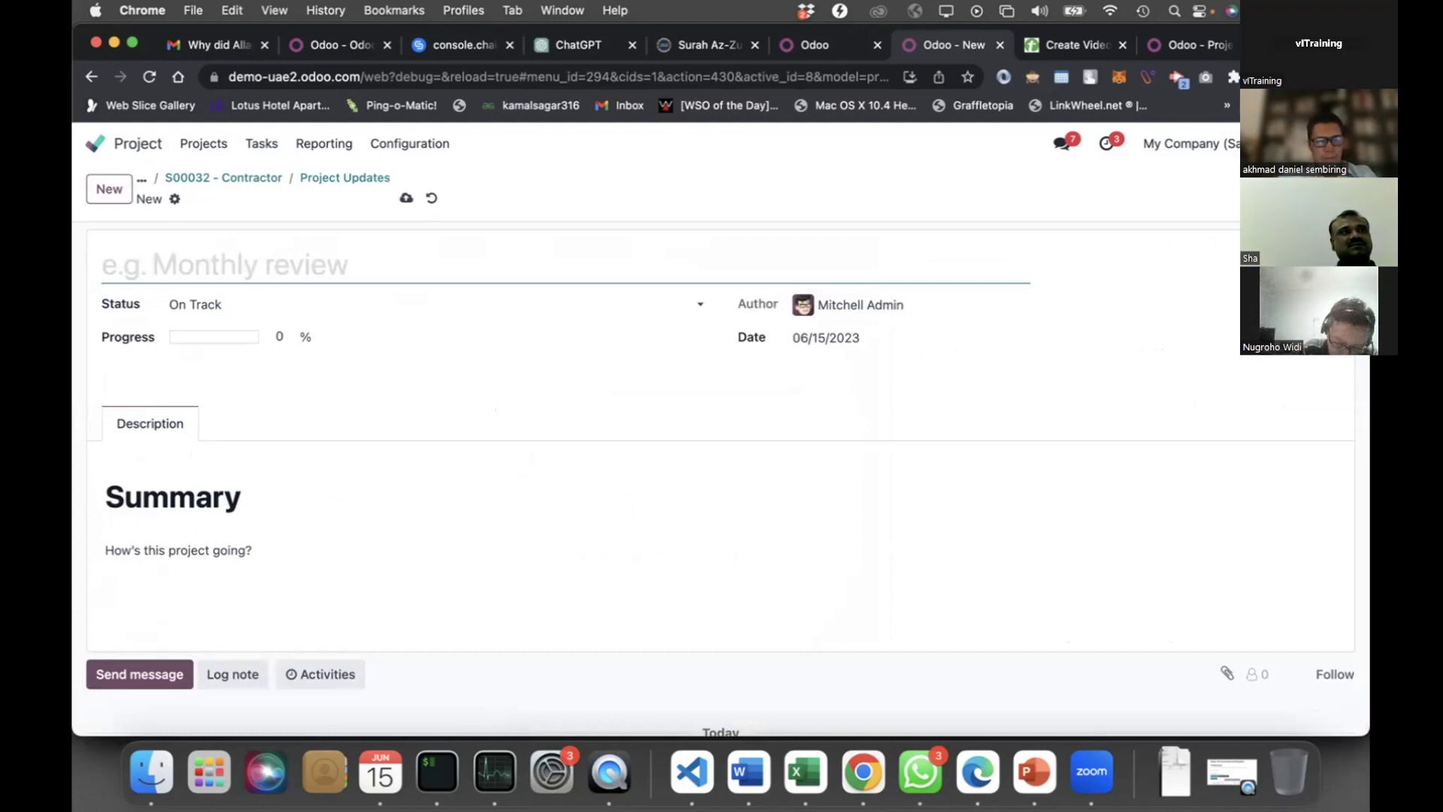
text(weekly)
click(309, 487)
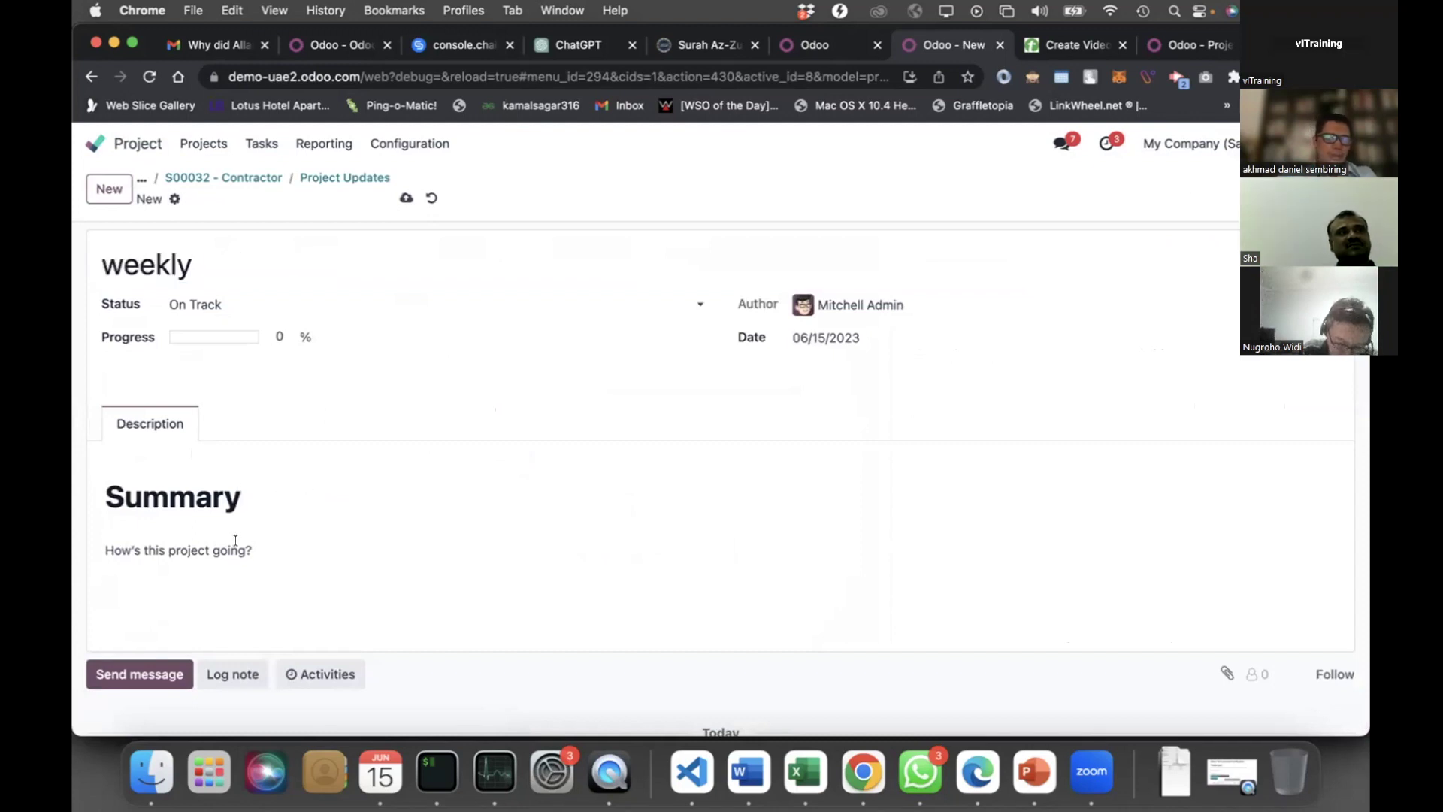
click(188, 304)
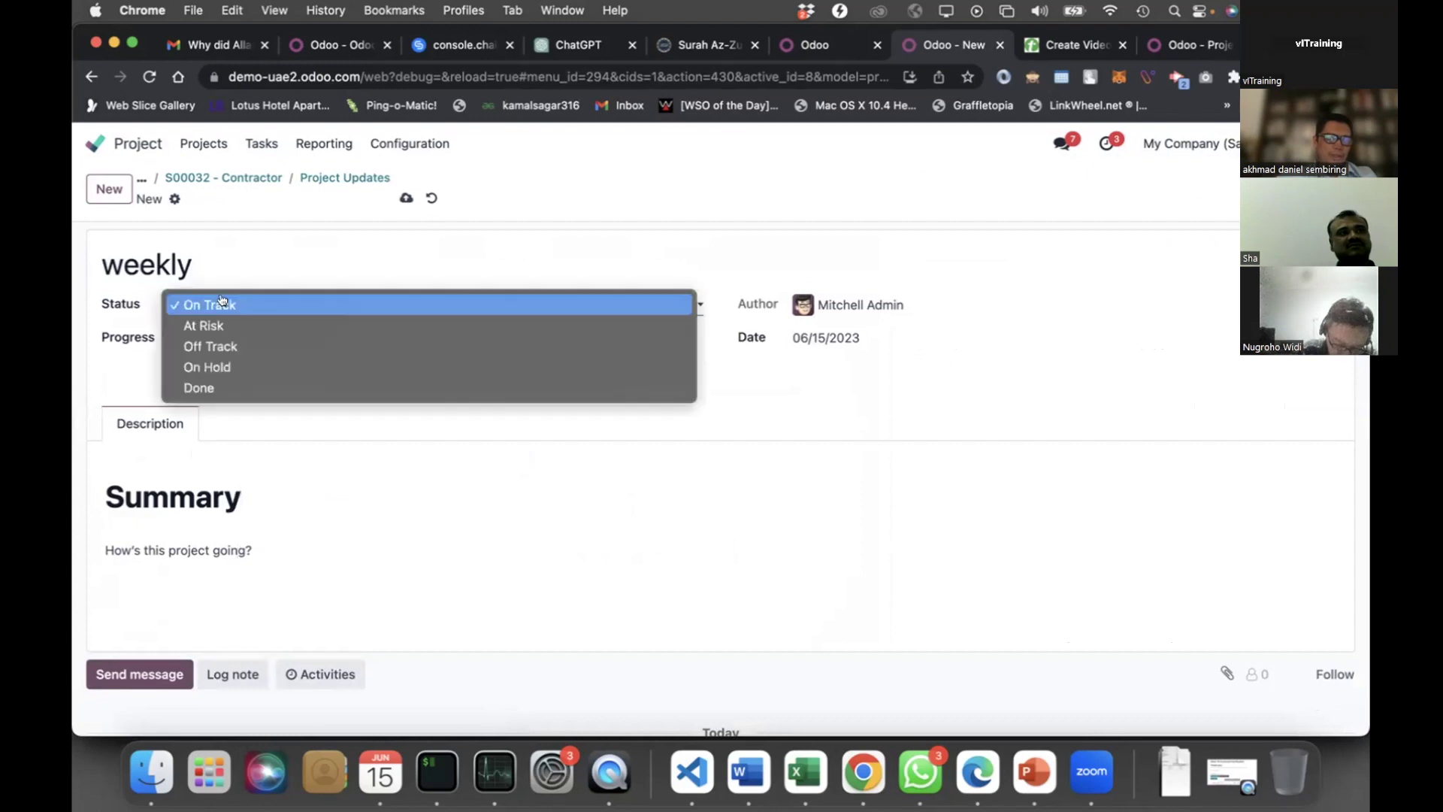
click(233, 327)
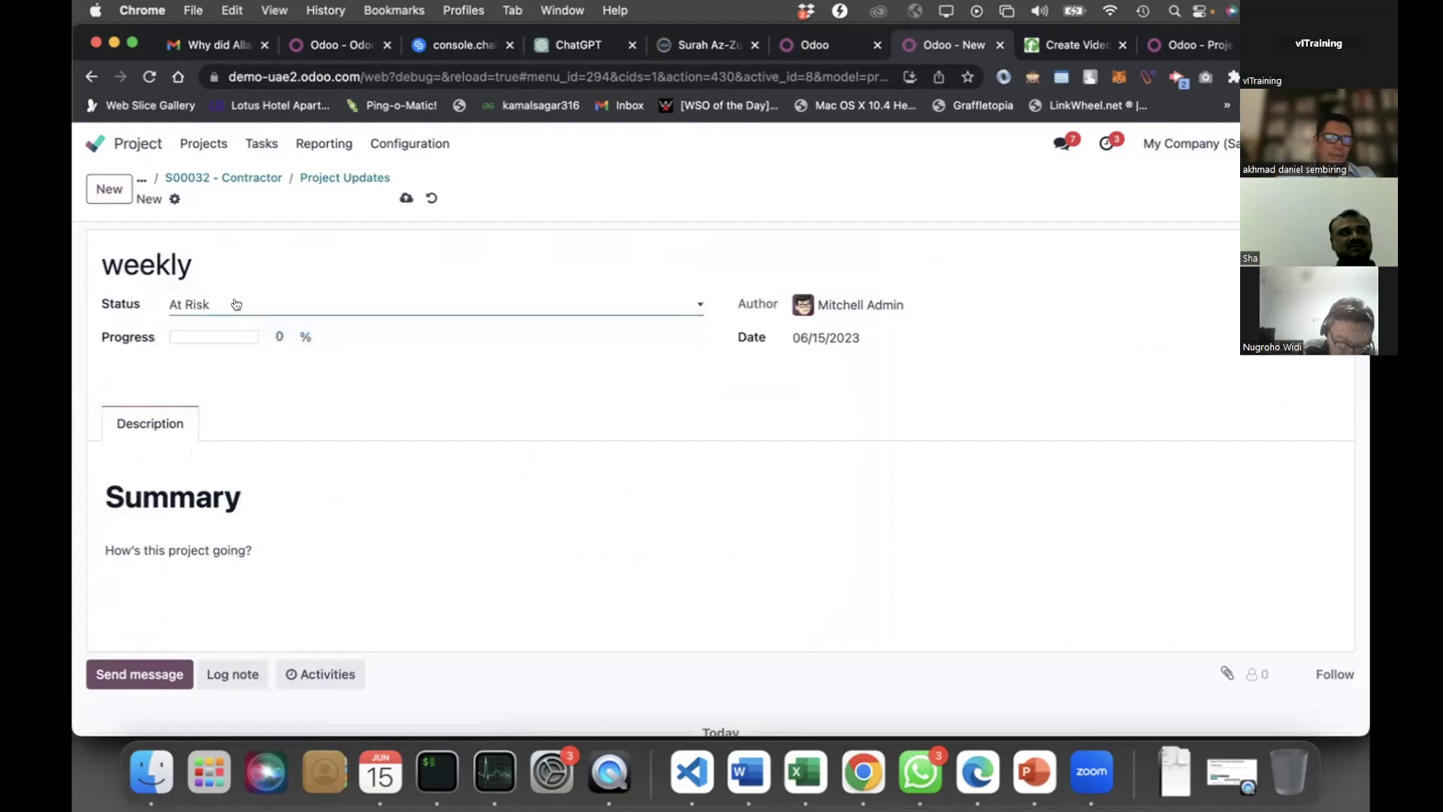
click(233, 304)
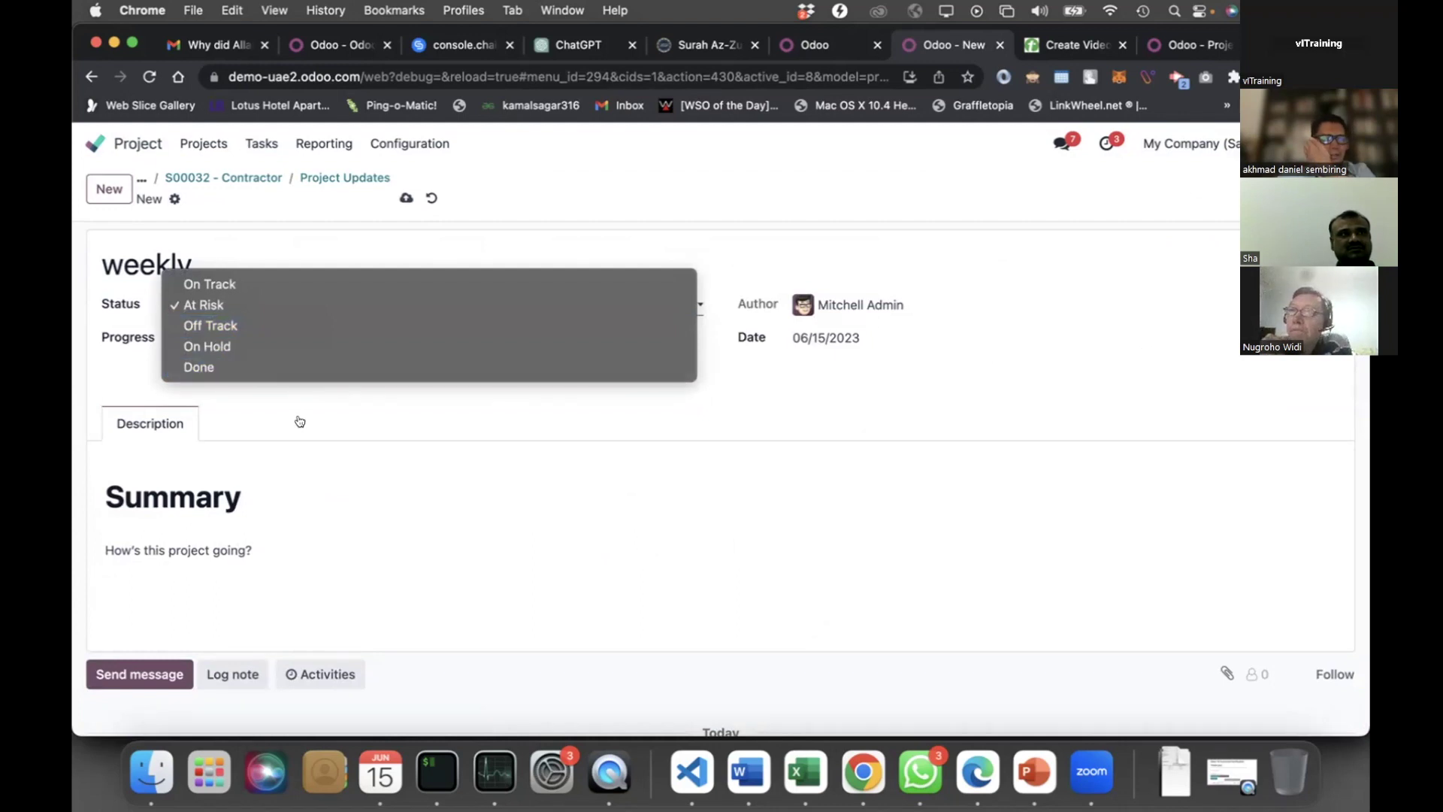
click(269, 433)
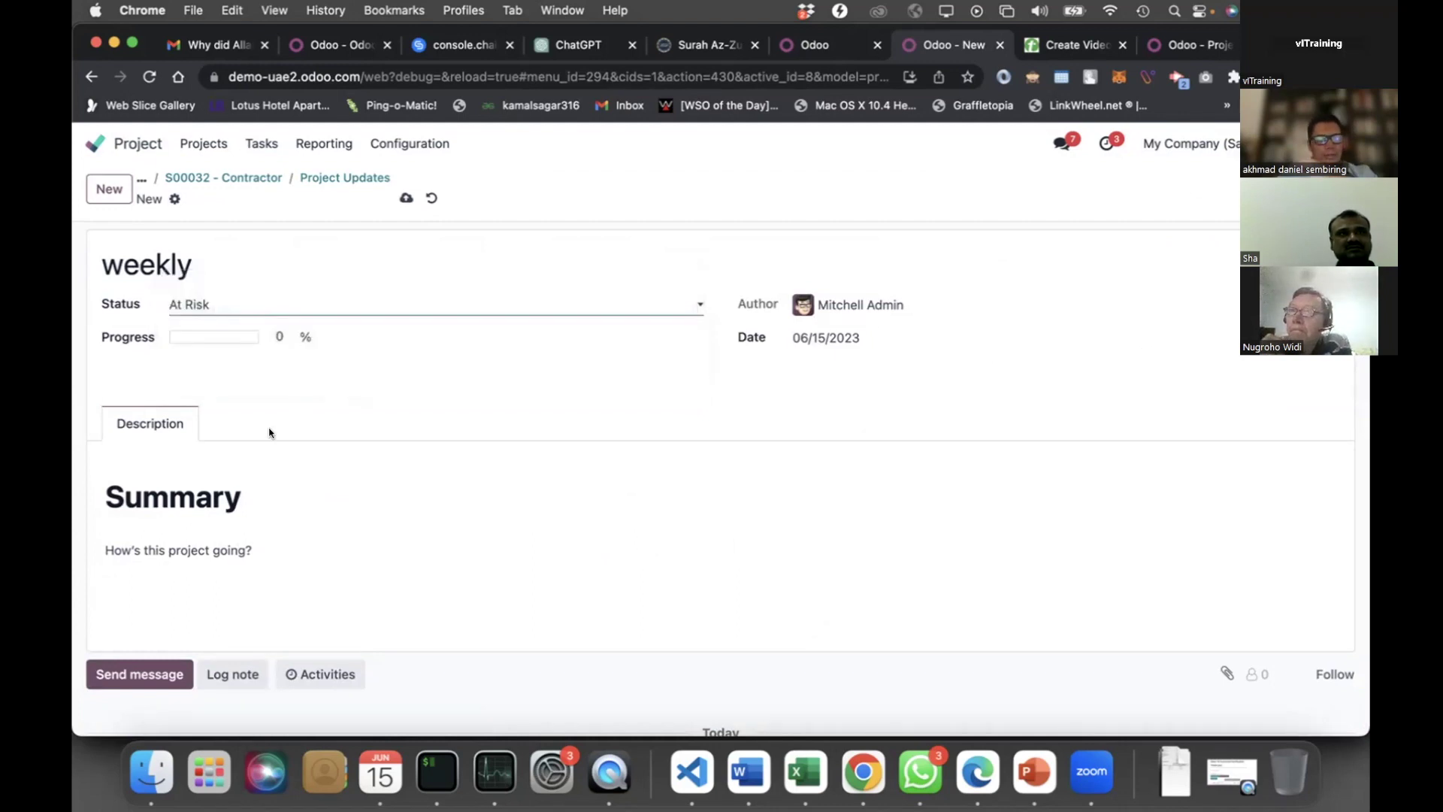
click(406, 200)
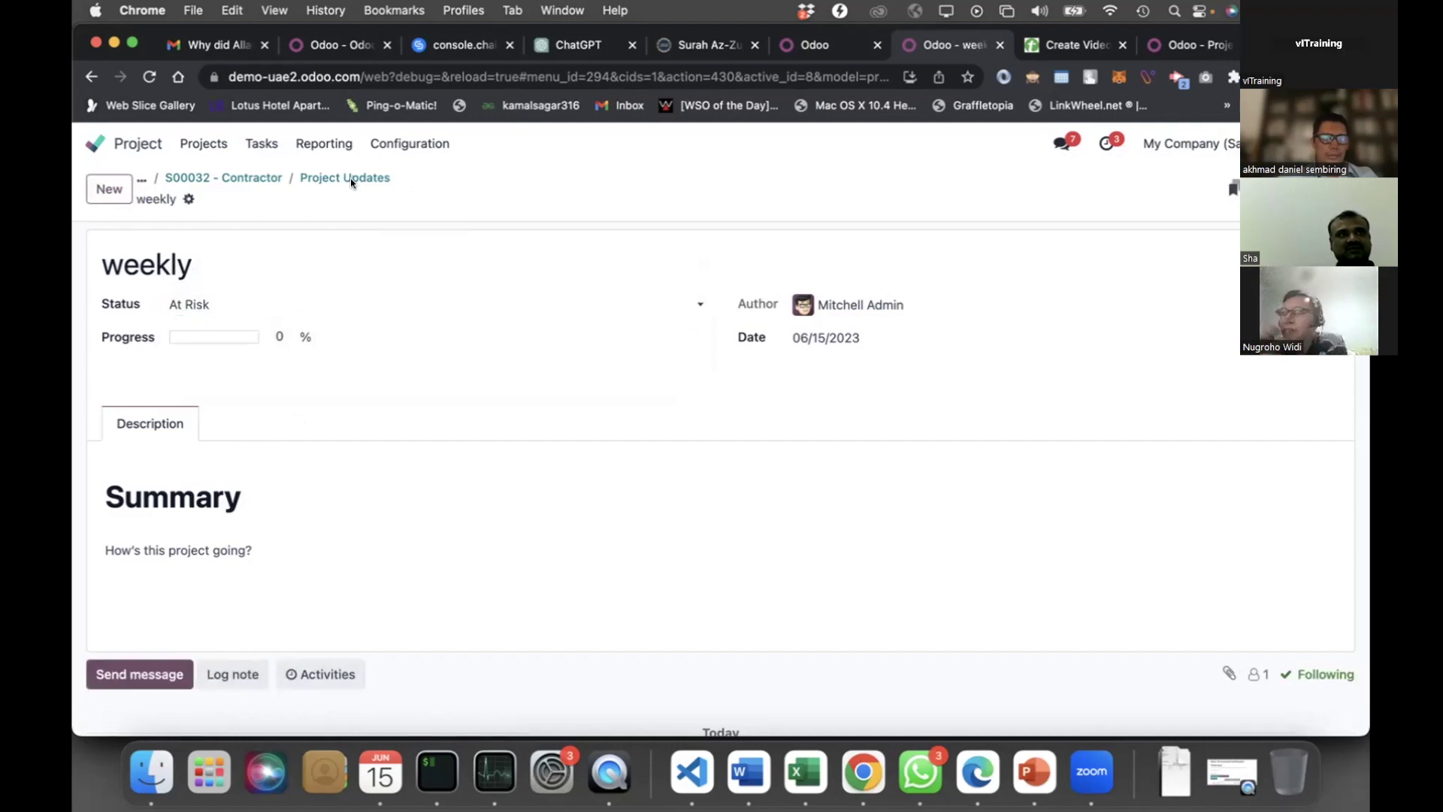
From the project's updates, open sales order S00032 and its Implementation Services product
click(348, 179)
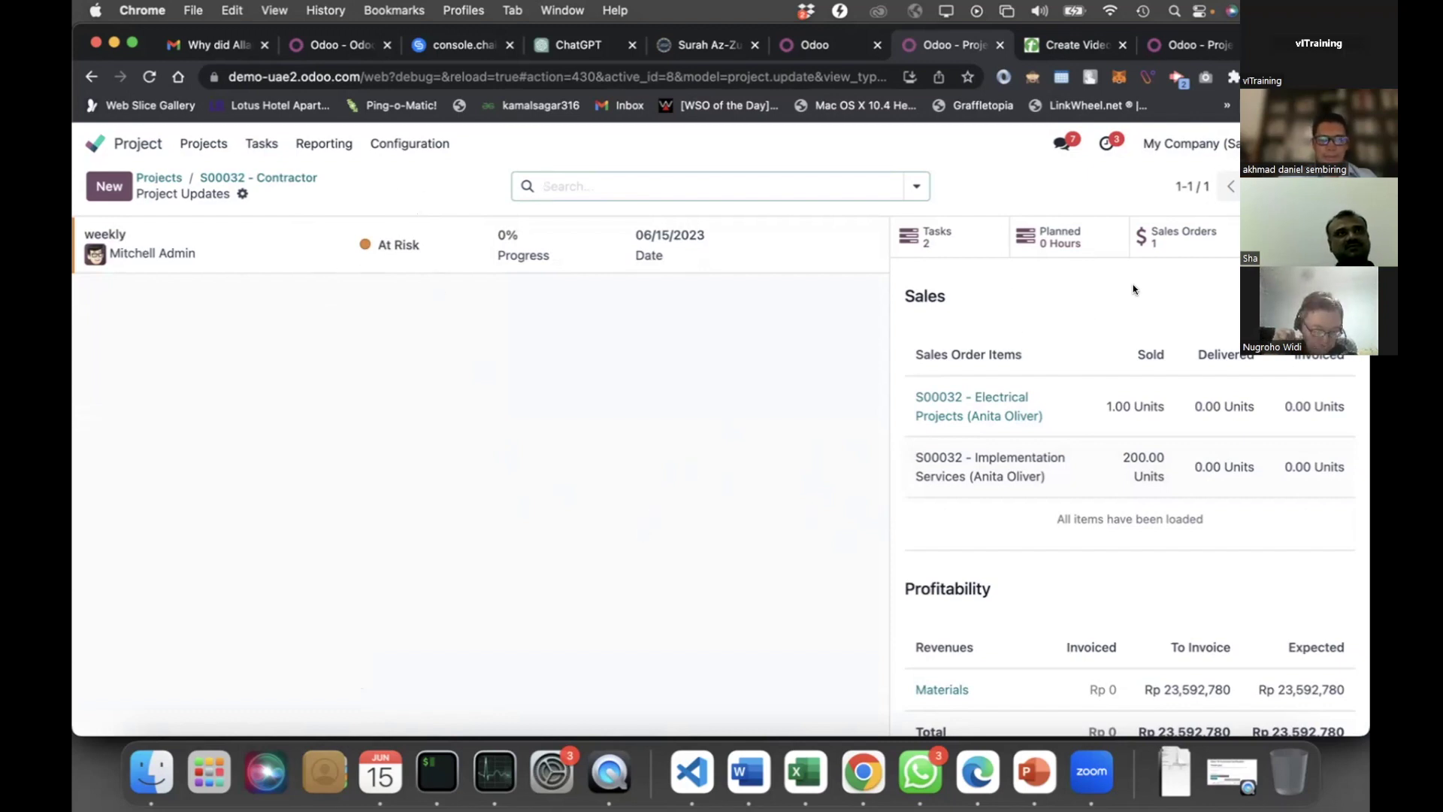
click(1180, 242)
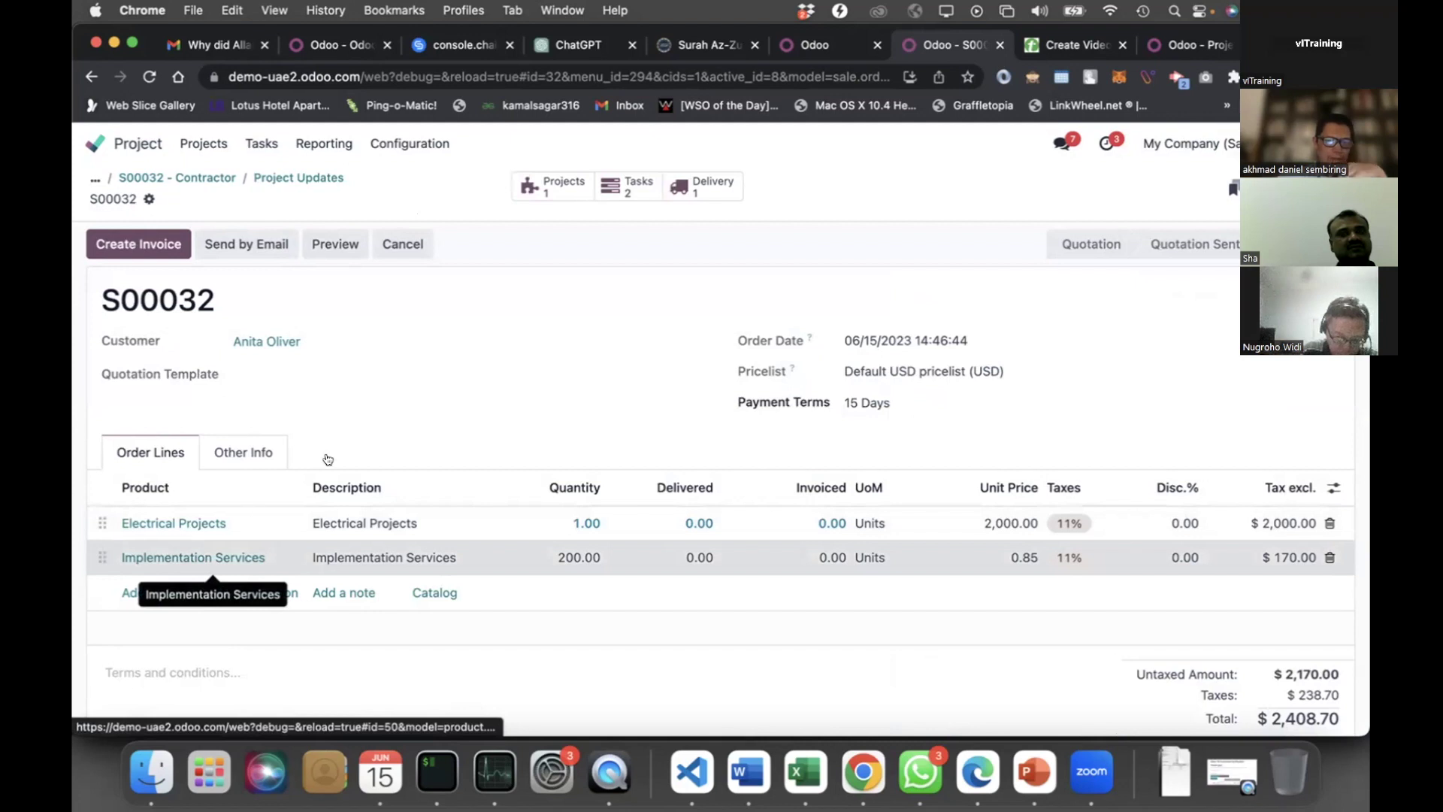
click(256, 557)
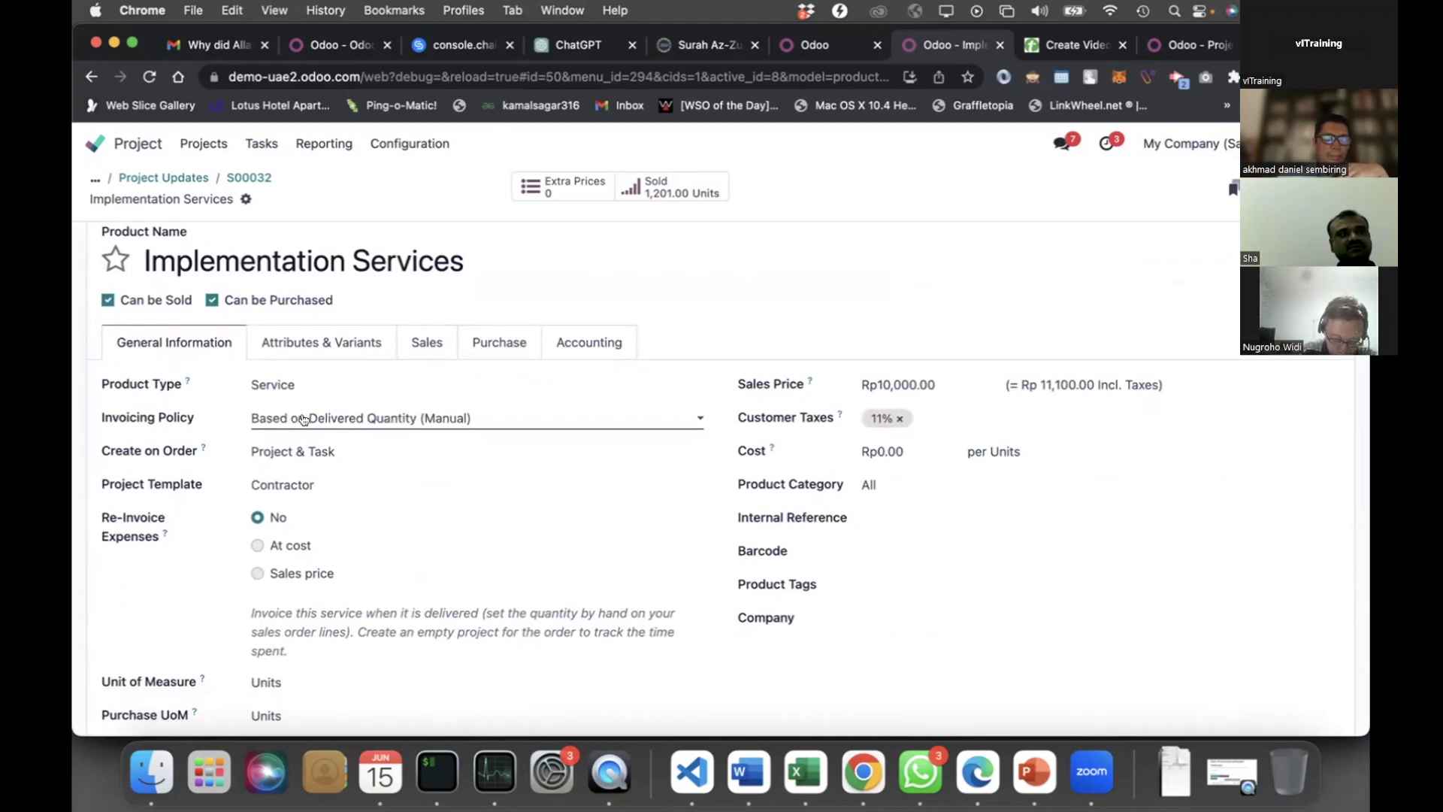
Keep Implementation Services on 'Based on Delivered Quantity (Manual)' invoicing and return to S00032
click(303, 418)
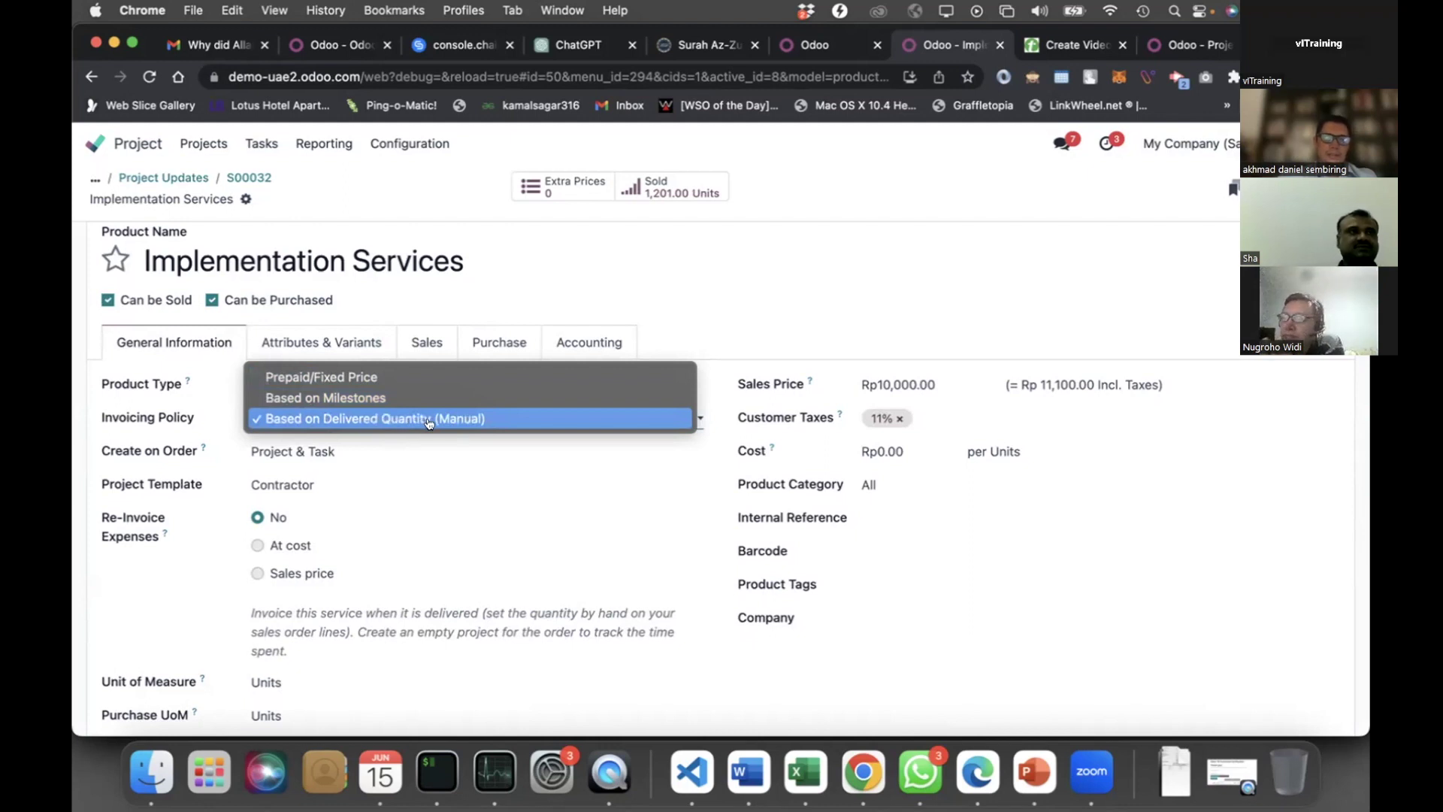
click(427, 421)
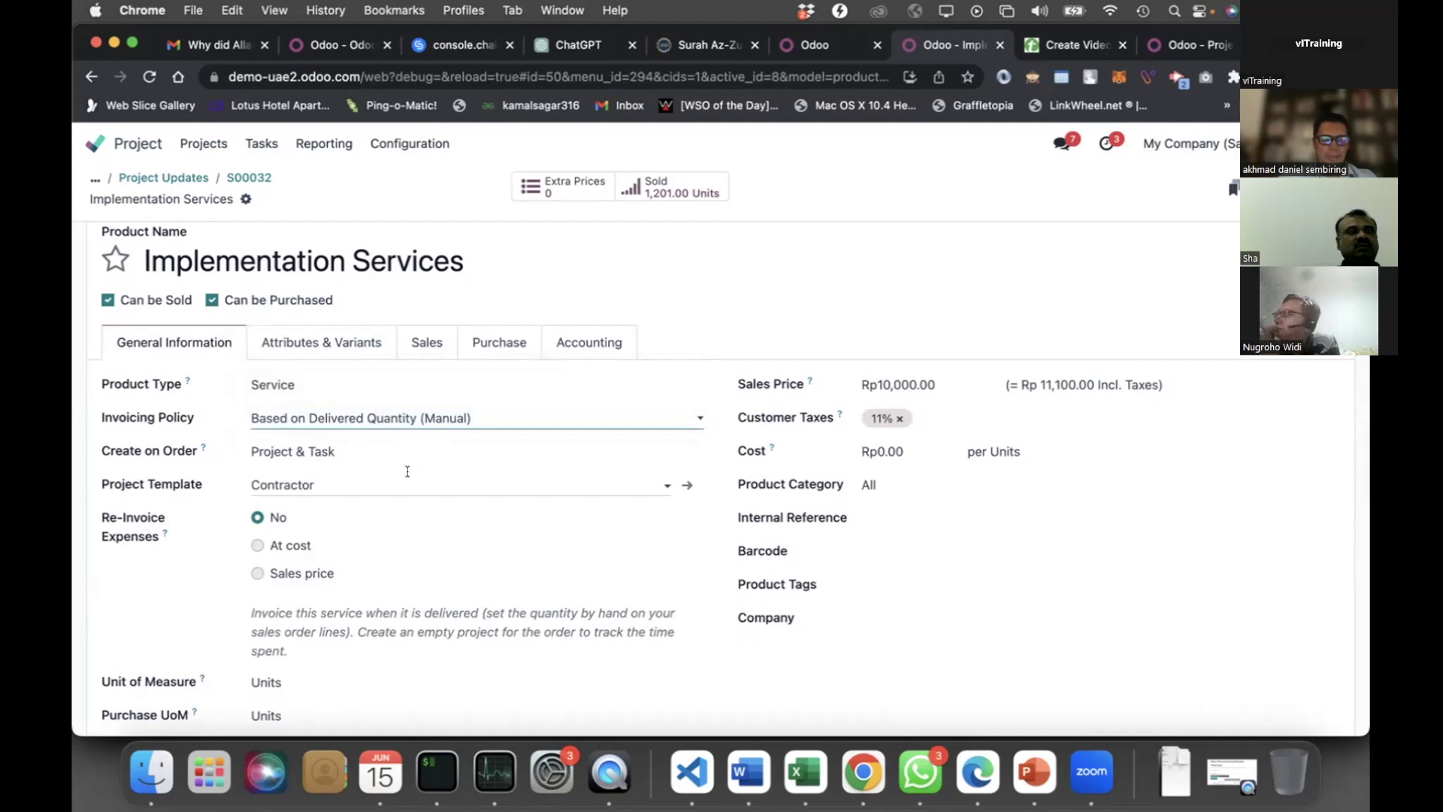
click(318, 408)
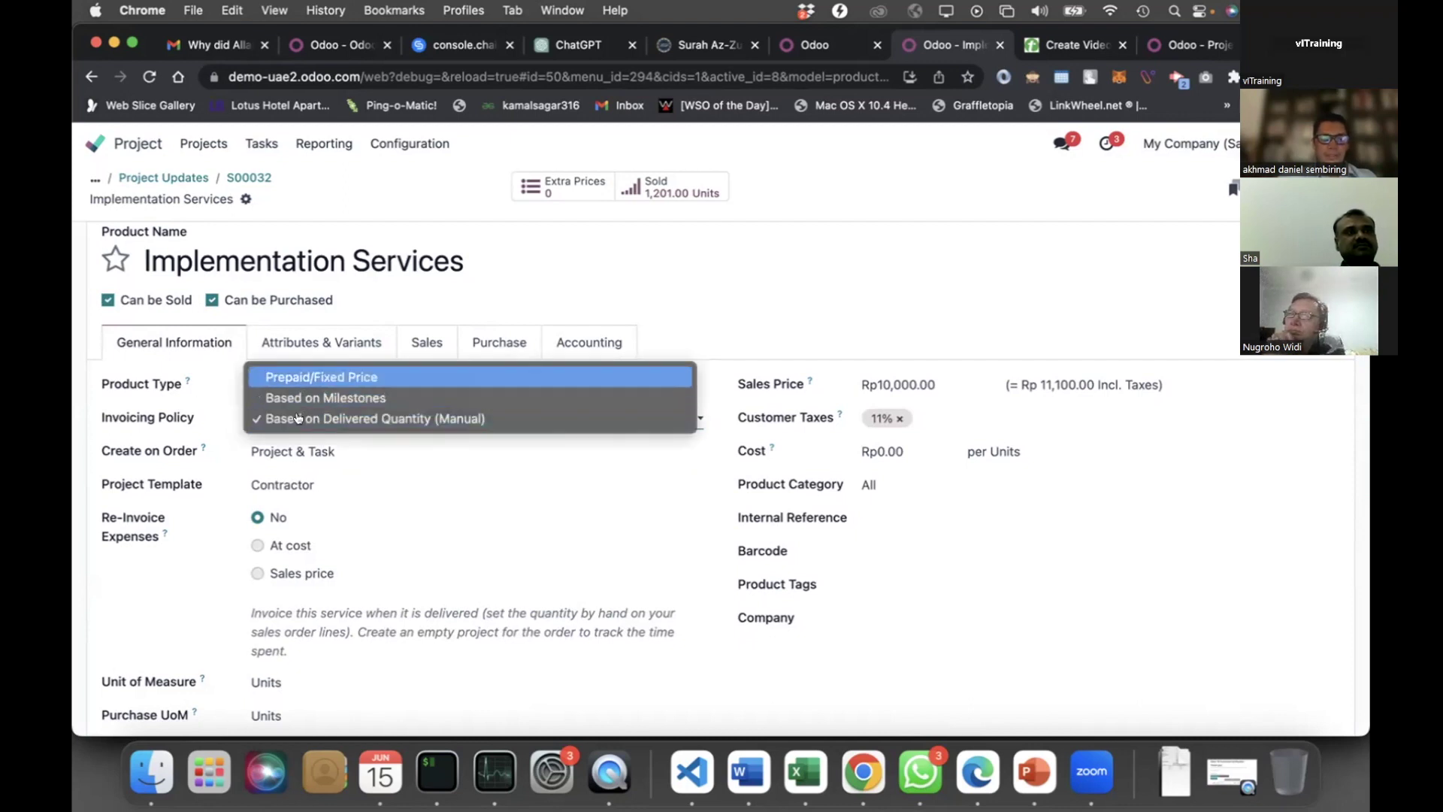
click(266, 182)
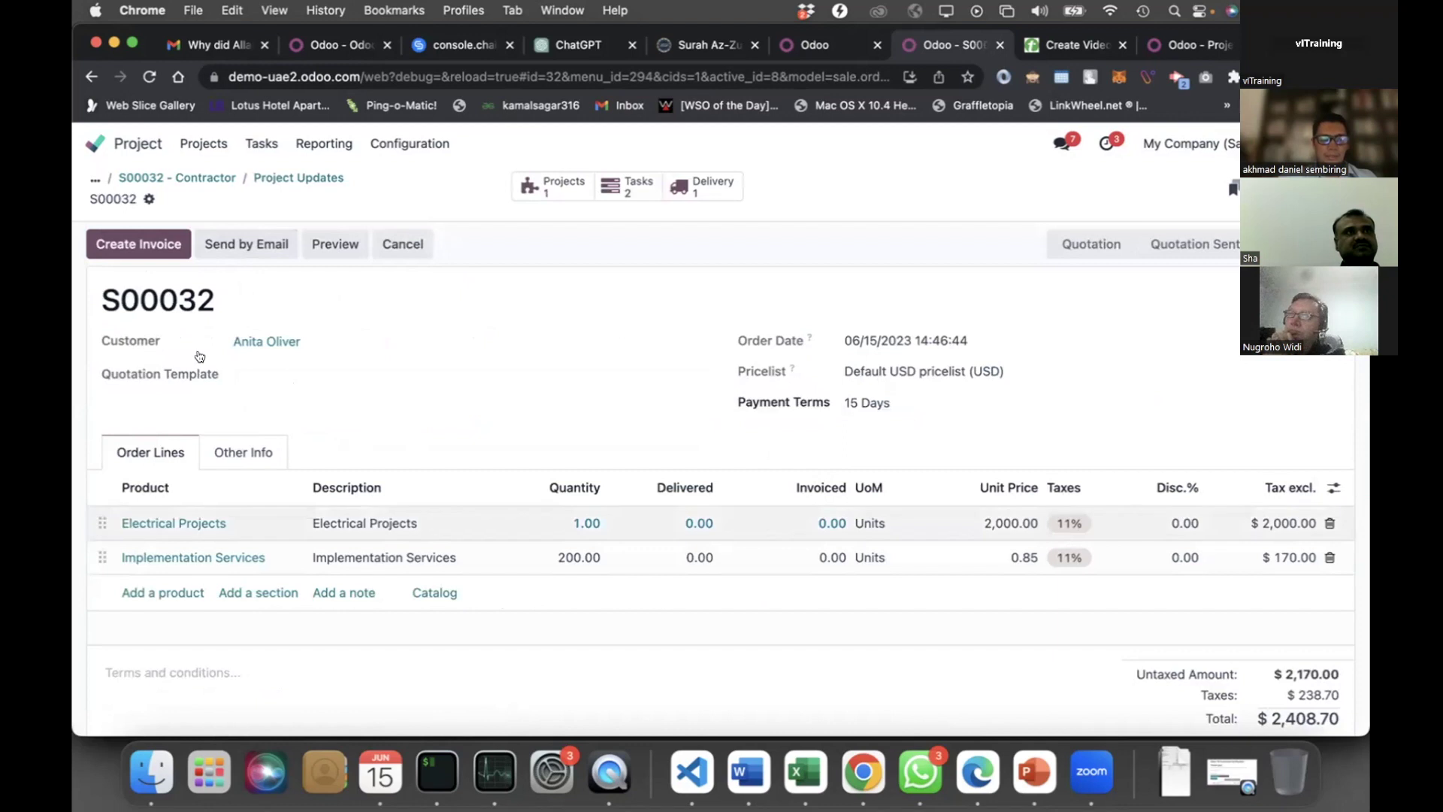
Create a draft regular invoice from S00032, decline the incoming call, and return home
click(148, 232)
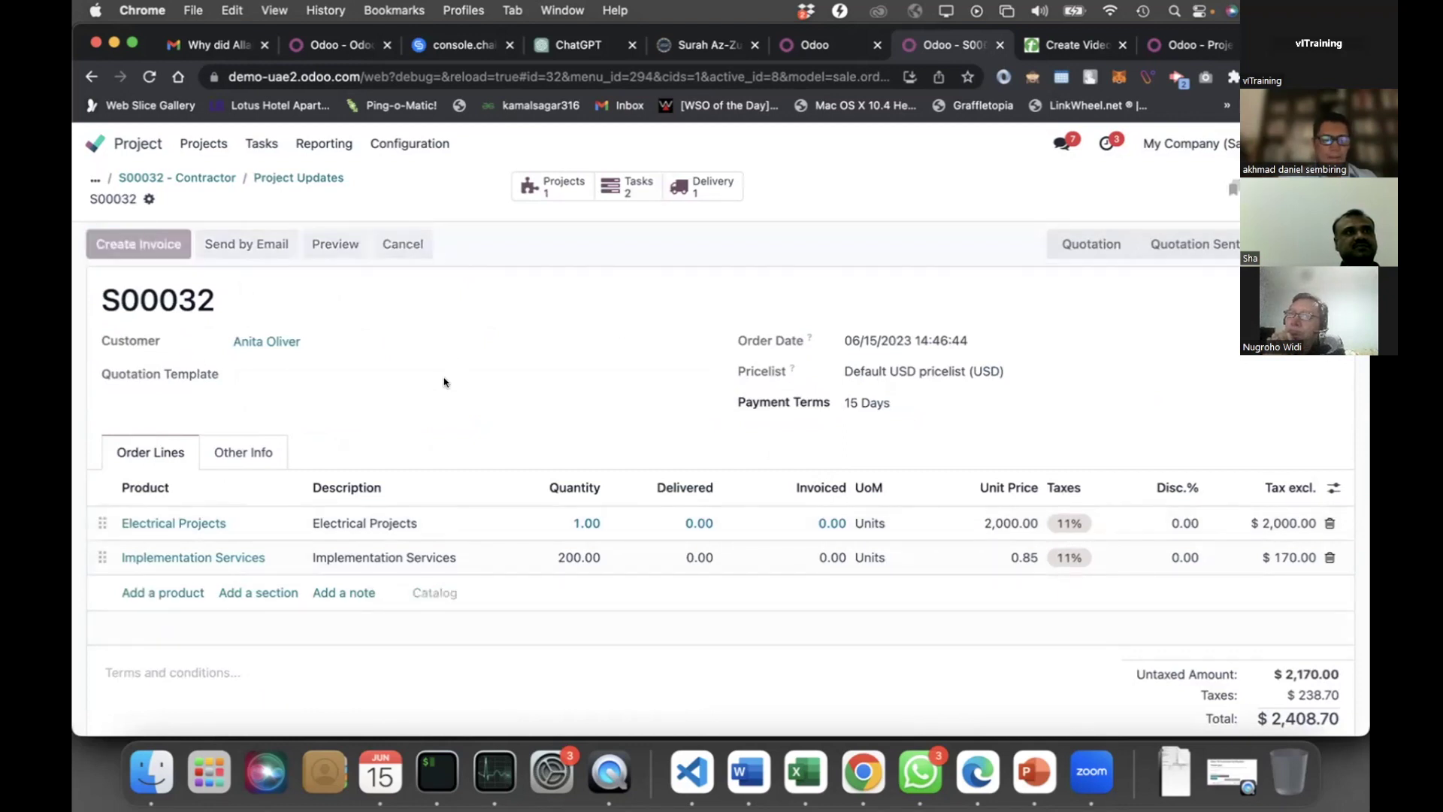
click(392, 517)
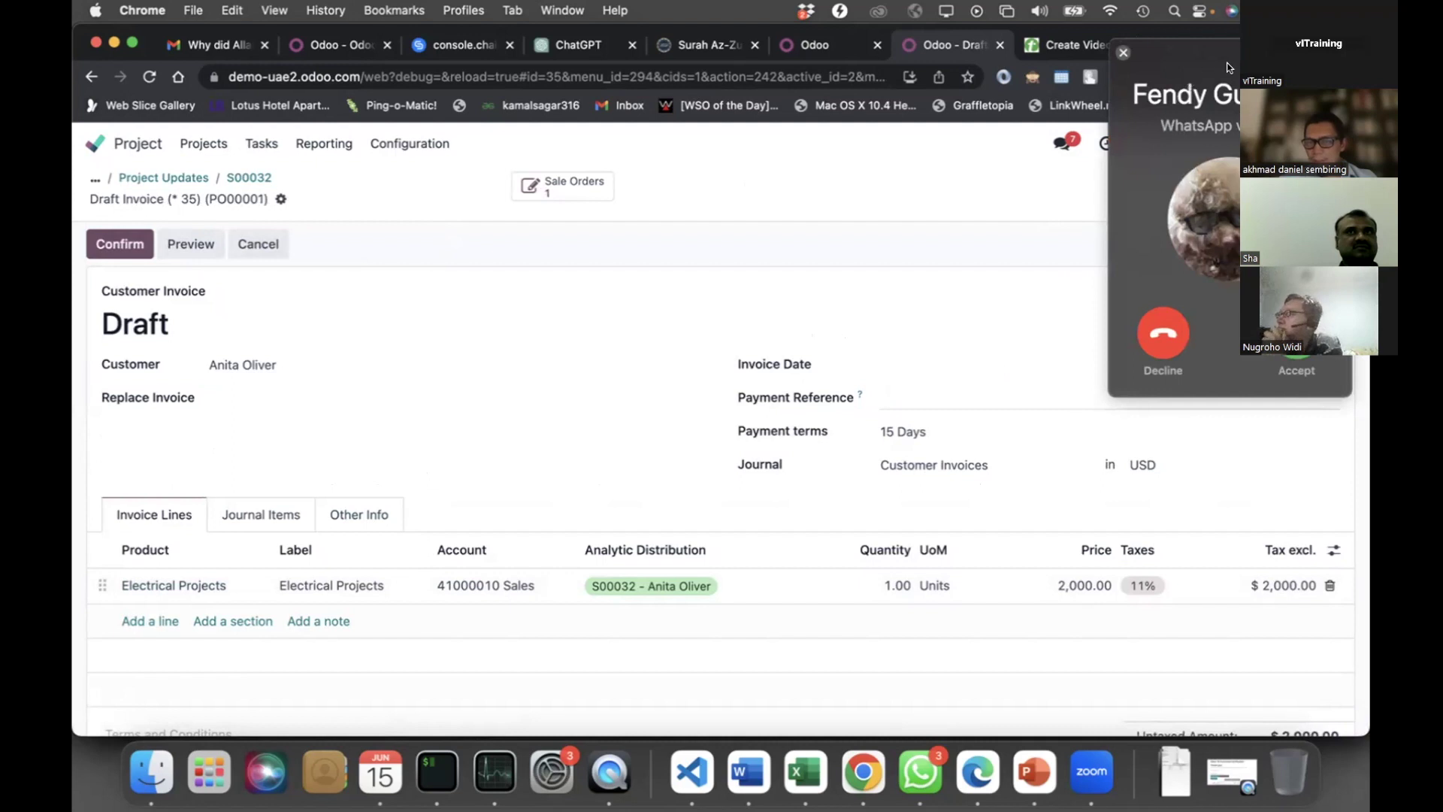
click(1162, 331)
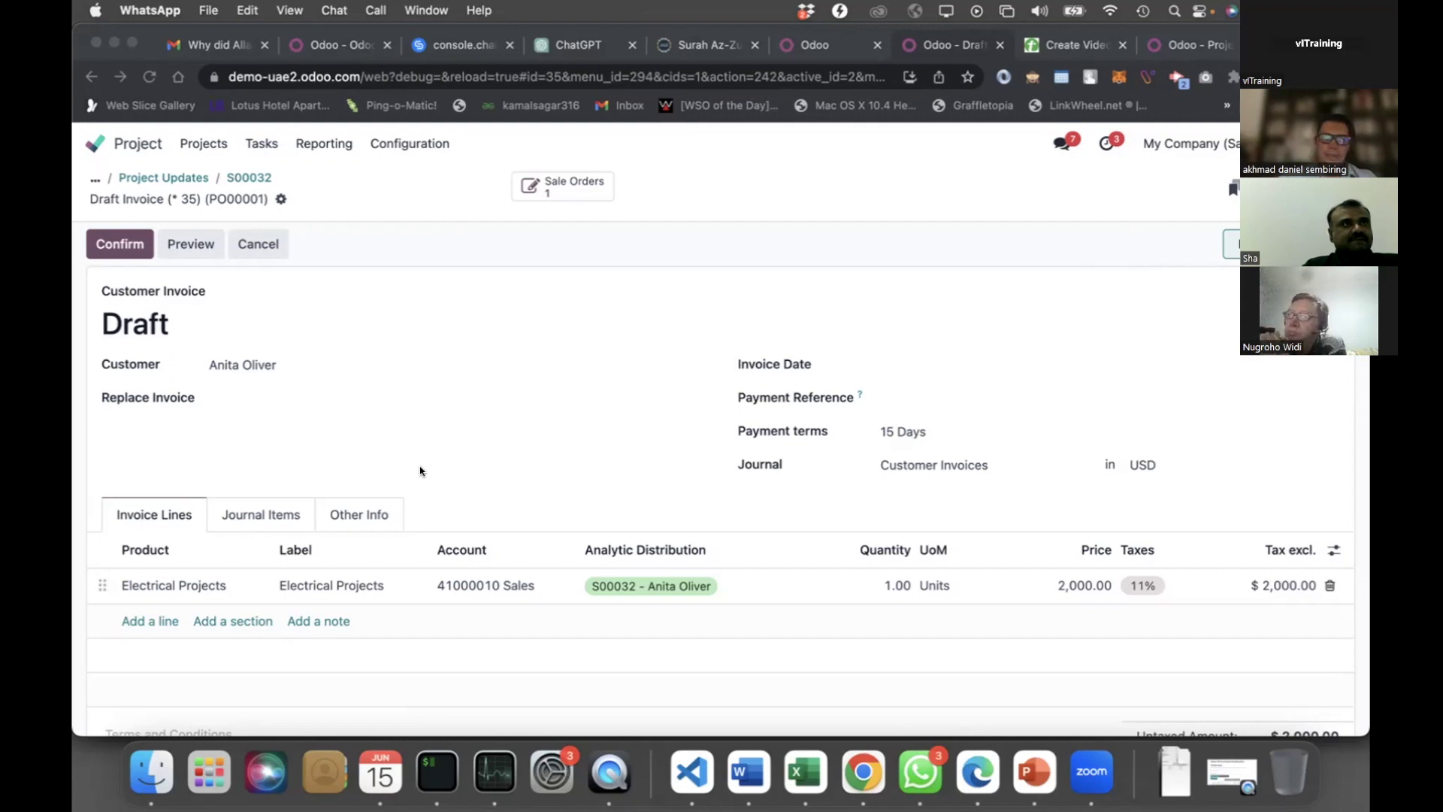
click(98, 144)
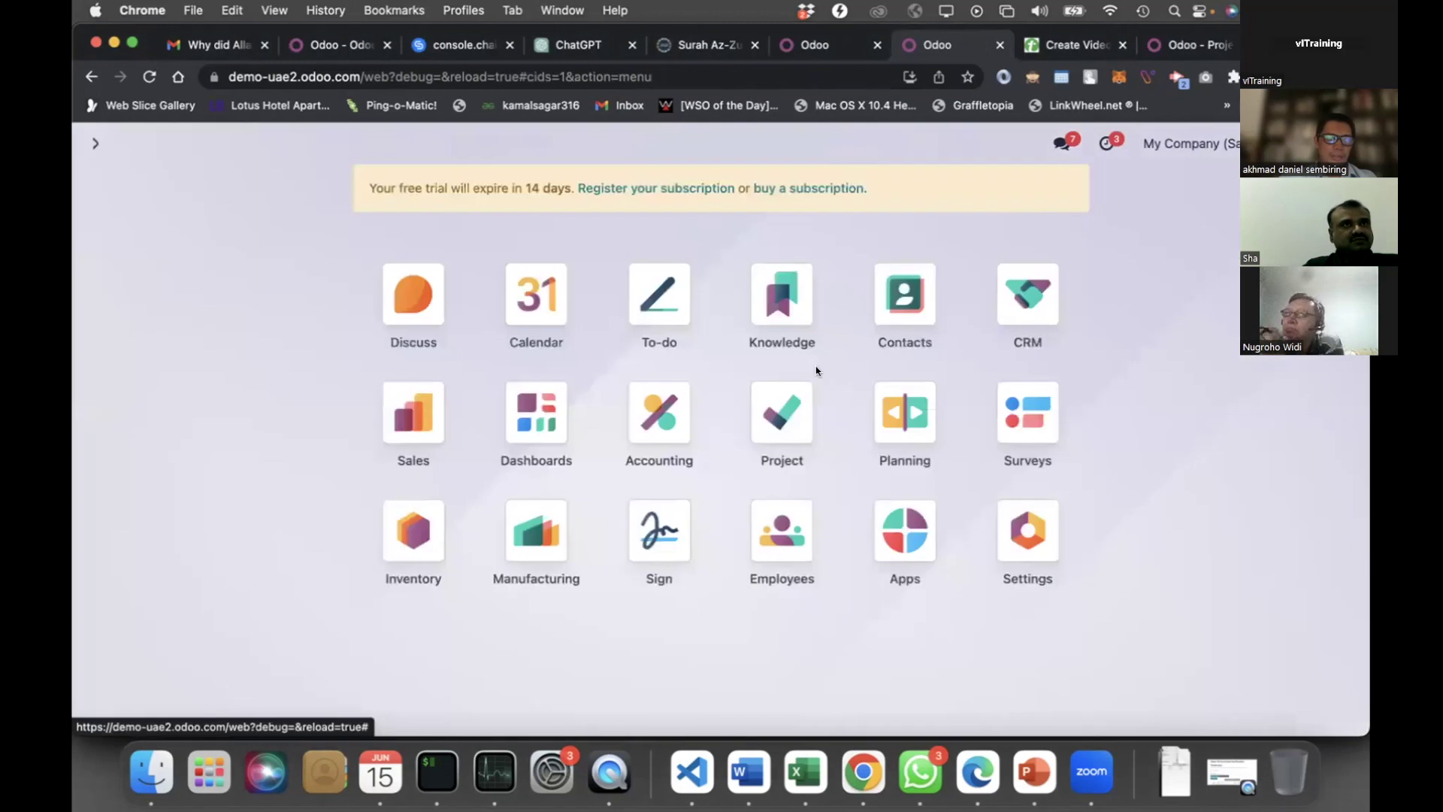
Confirm the $2,000.00 Electrical Projects draft as INV/2023/00002 and check its journal items
click(640, 393)
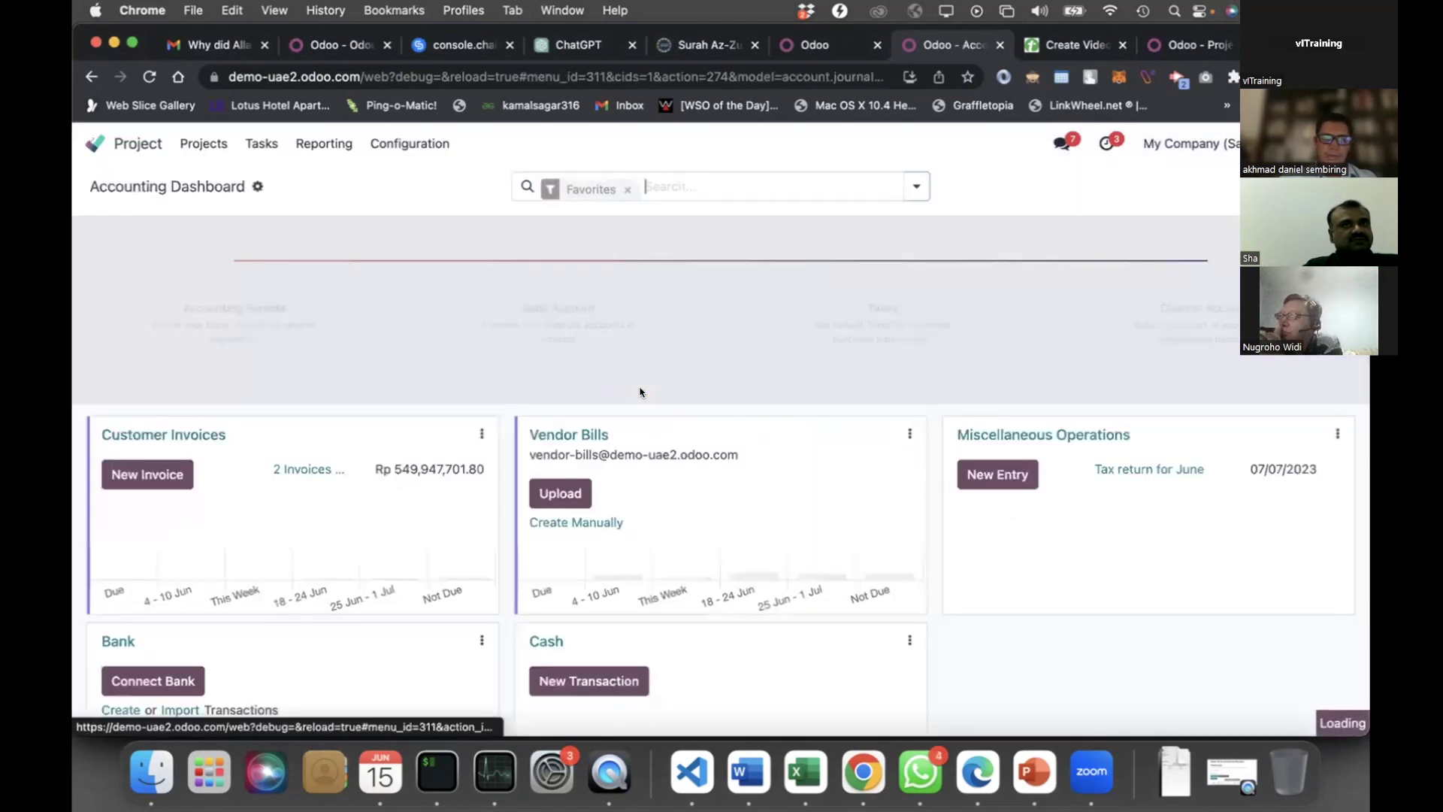
click(300, 470)
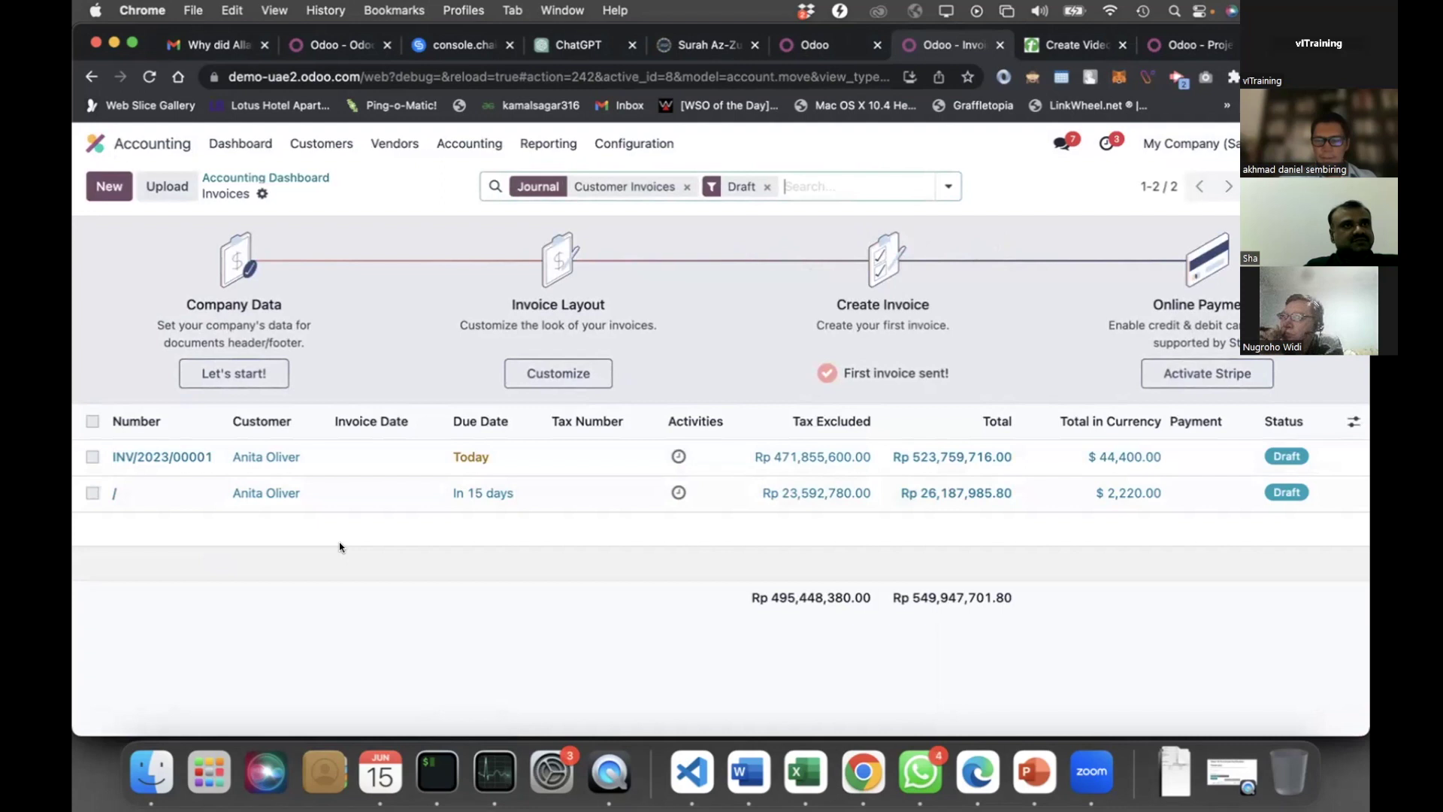
click(314, 501)
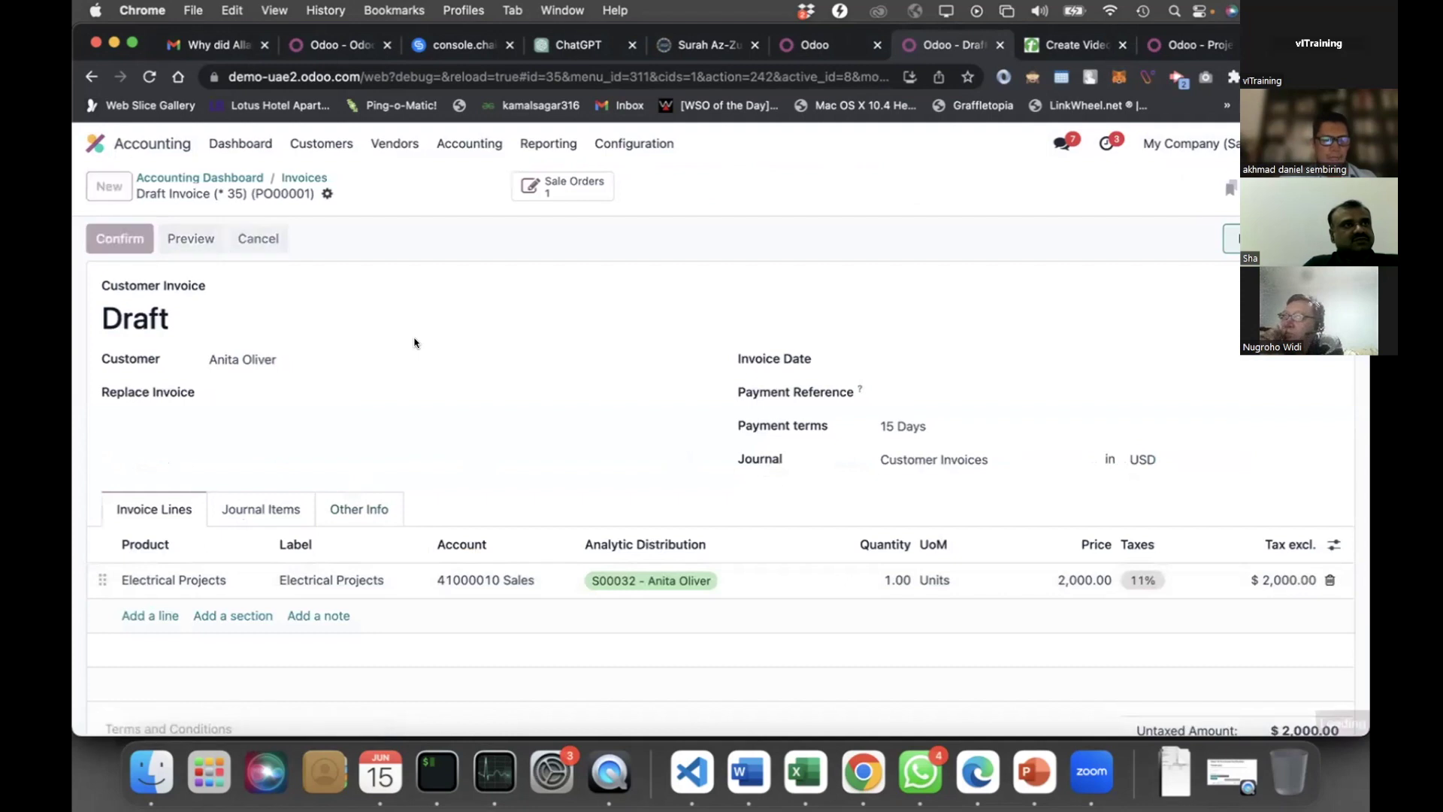
key(alt+v)
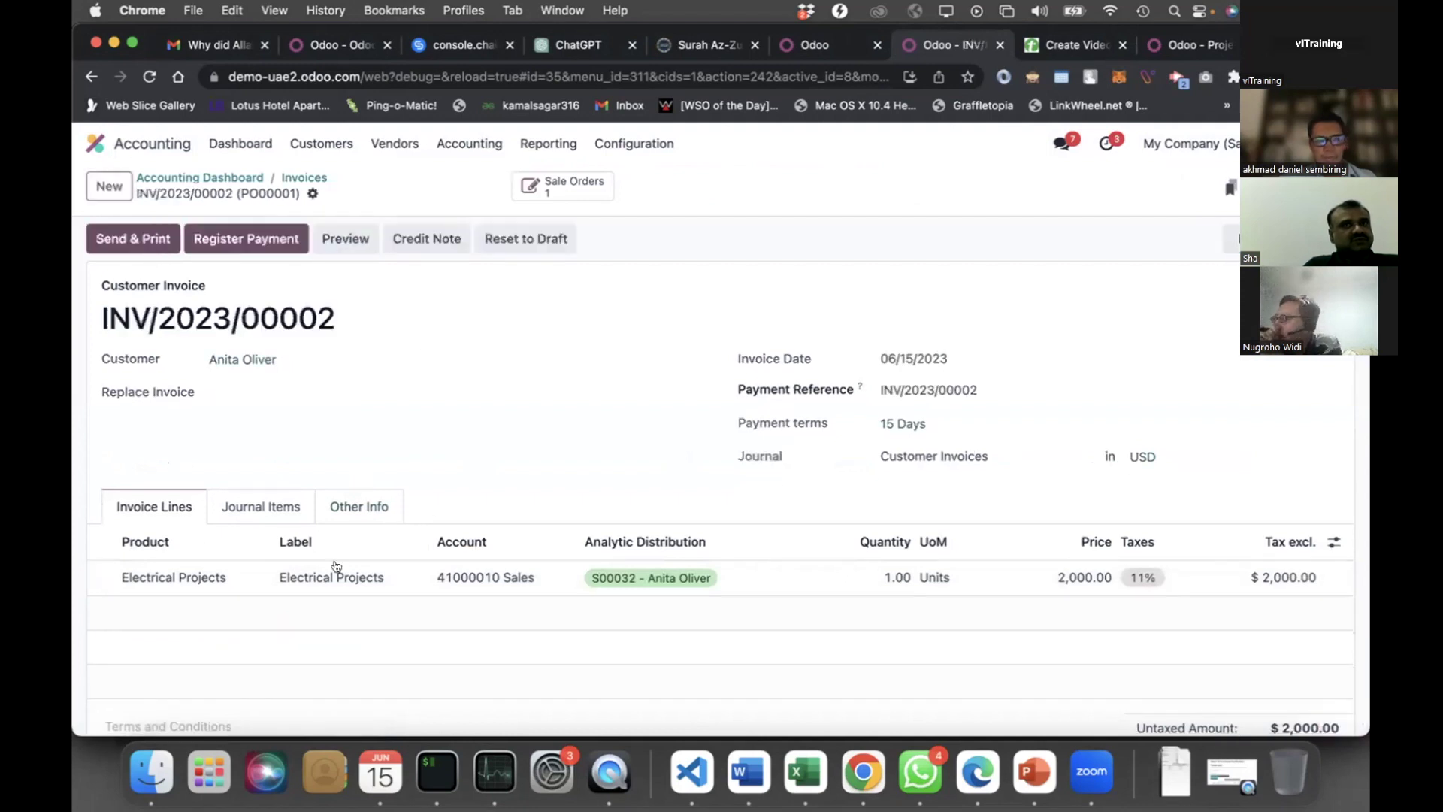
click(261, 506)
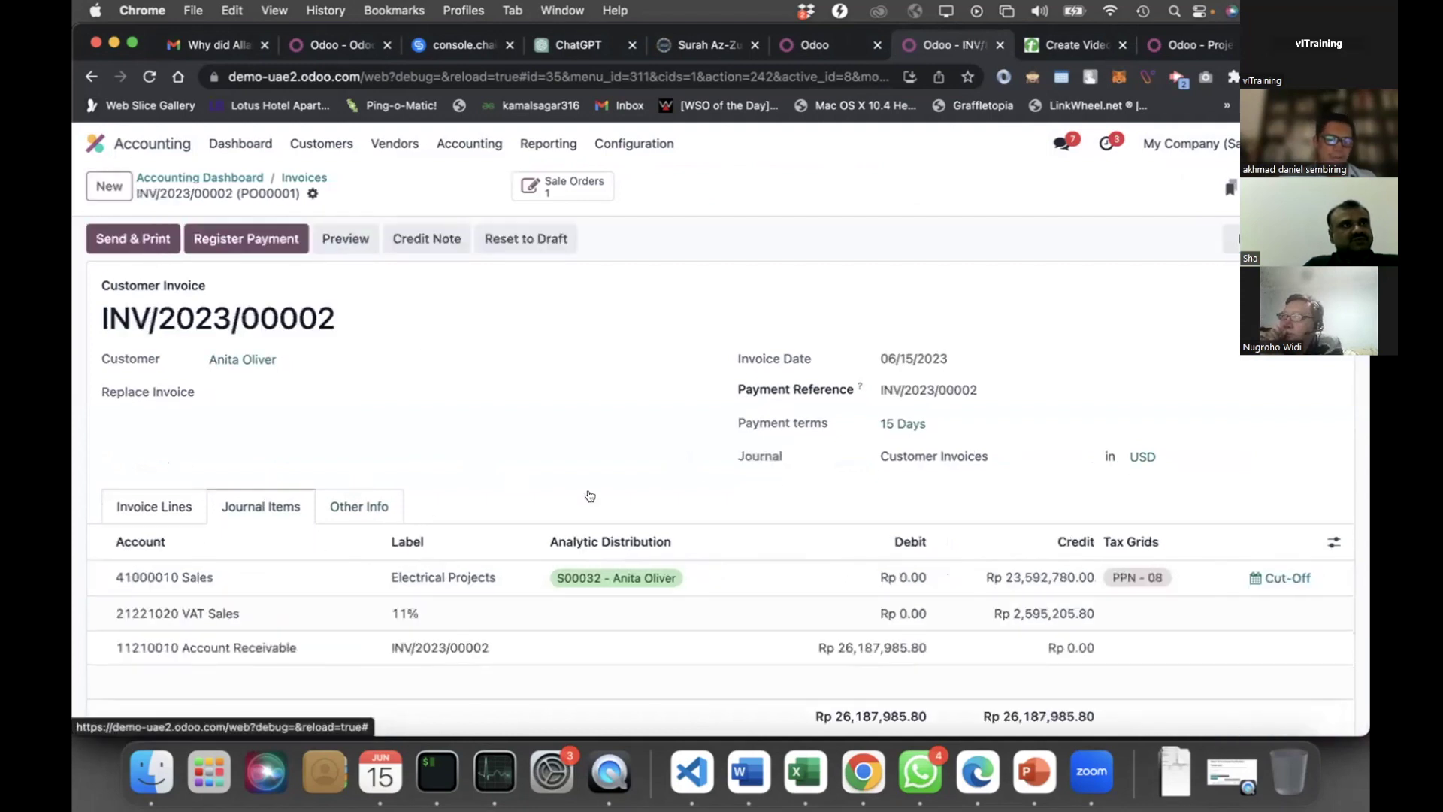
scroll(939, 602, down, 1)
scroll(939, 601, down, 1)
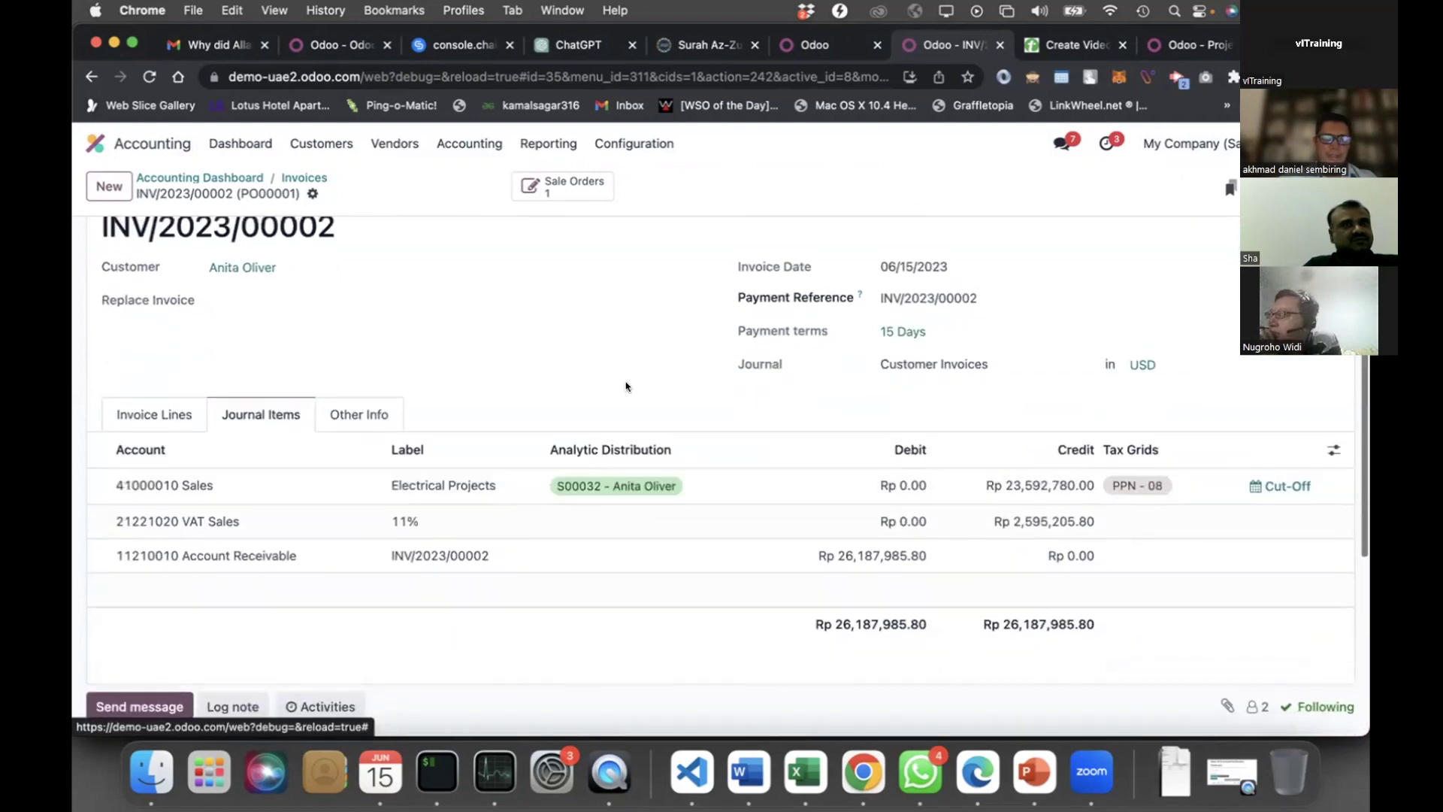
scroll(617, 360, up, 2)
click(548, 143)
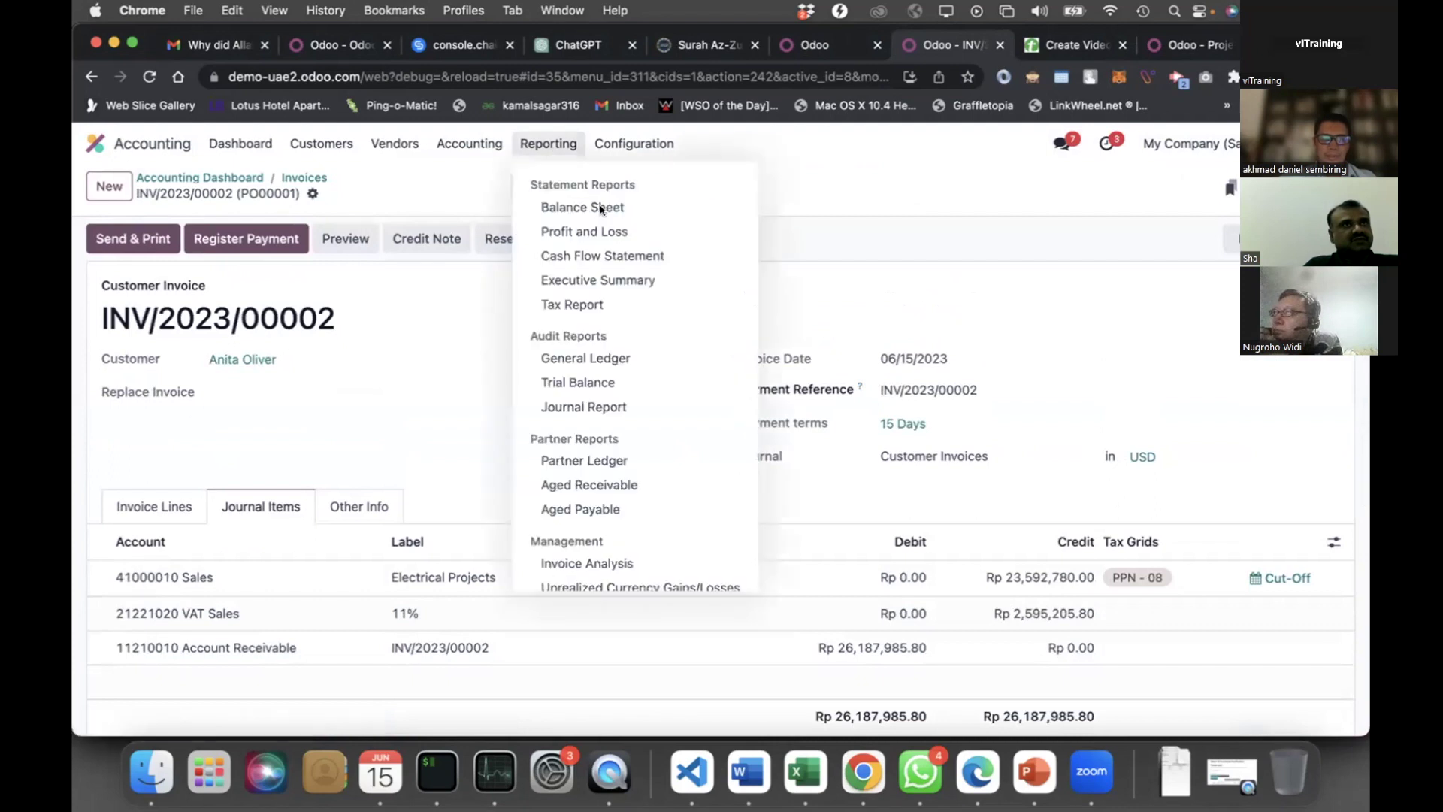
Review the Balance Sheet and Profit and Loss (23,592,780.00 sales), then return to the Dashboard
click(600, 206)
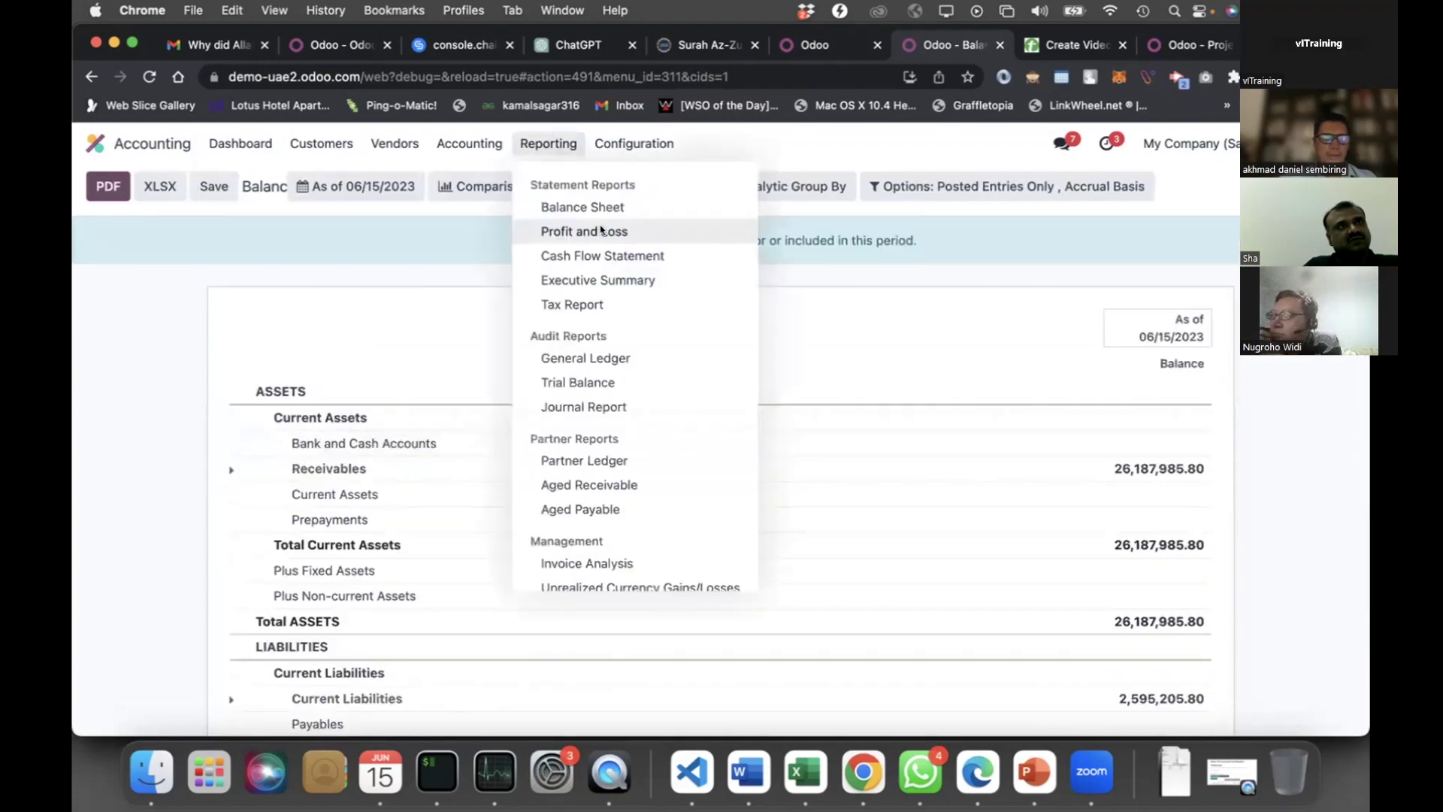
click(600, 229)
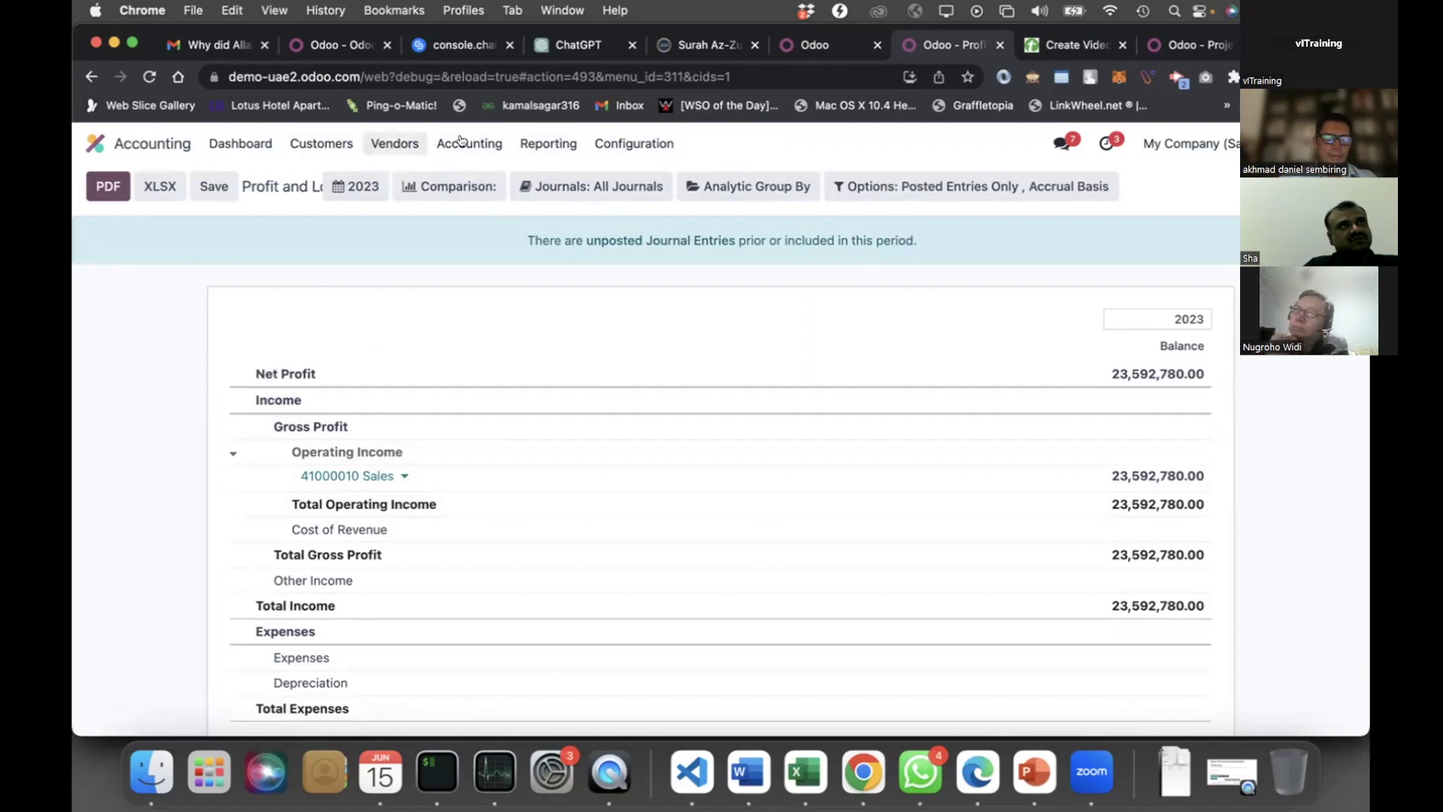
click(268, 143)
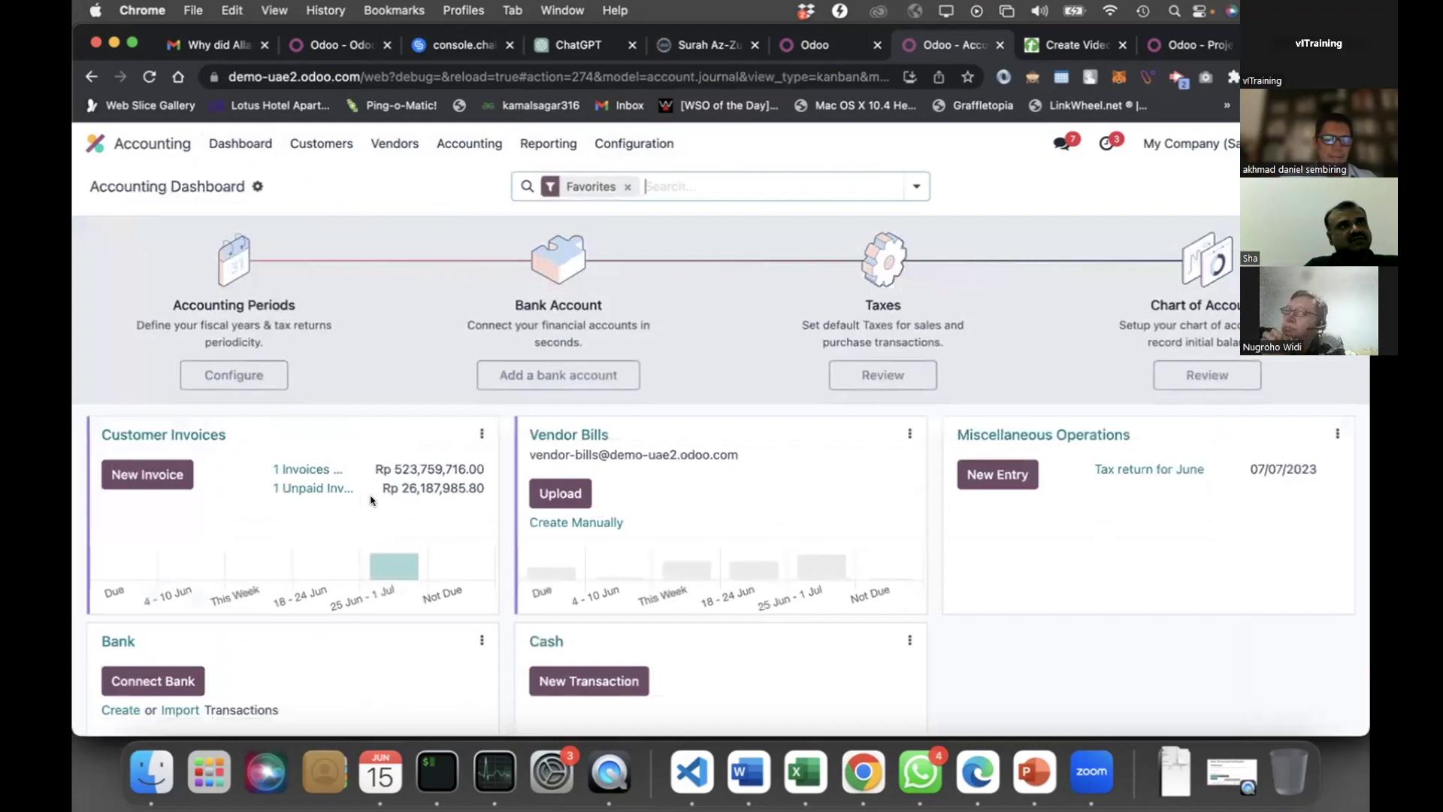
Open unpaid invoice INV/2023/00002 from the Customer Invoices card's unpaid list
click(304, 490)
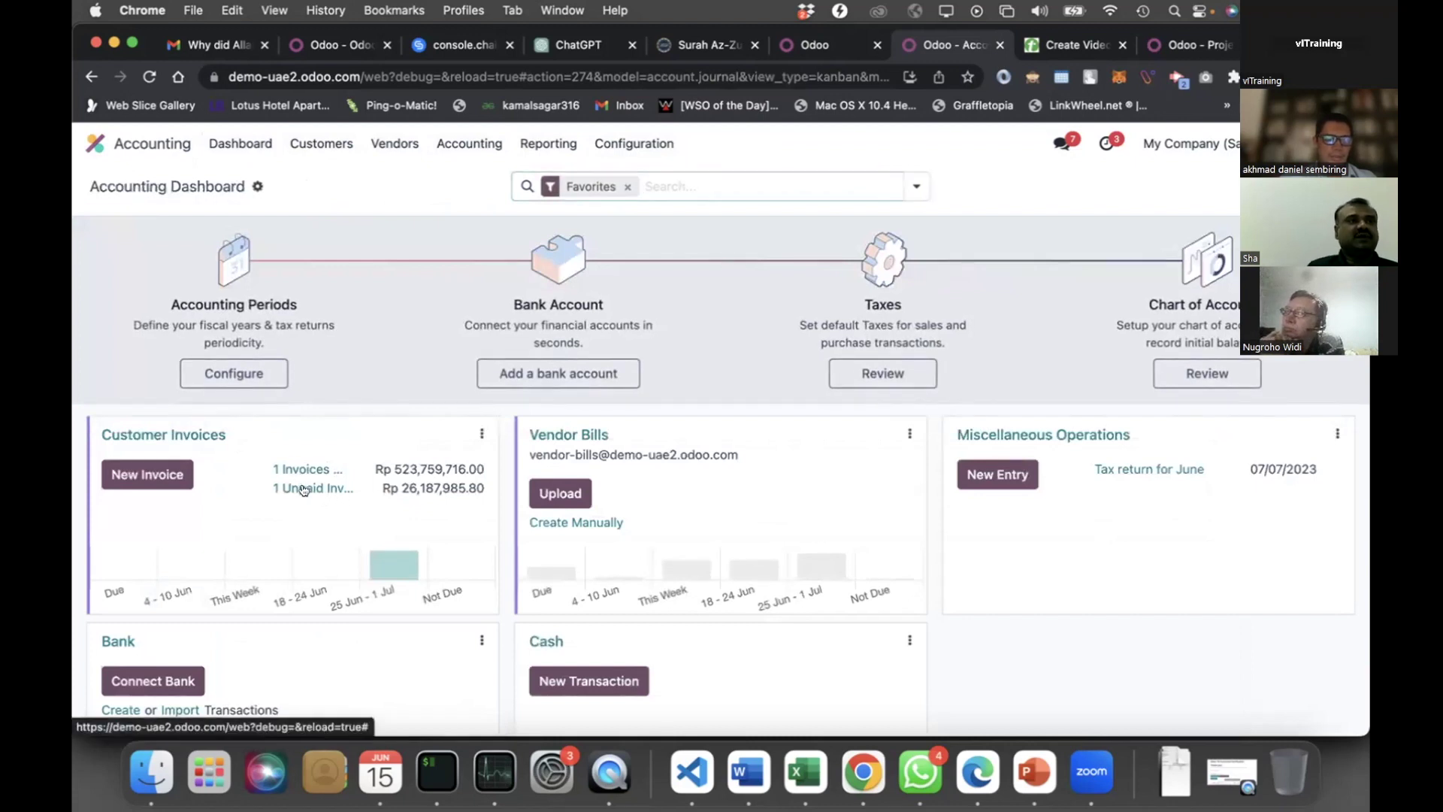
click(303, 490)
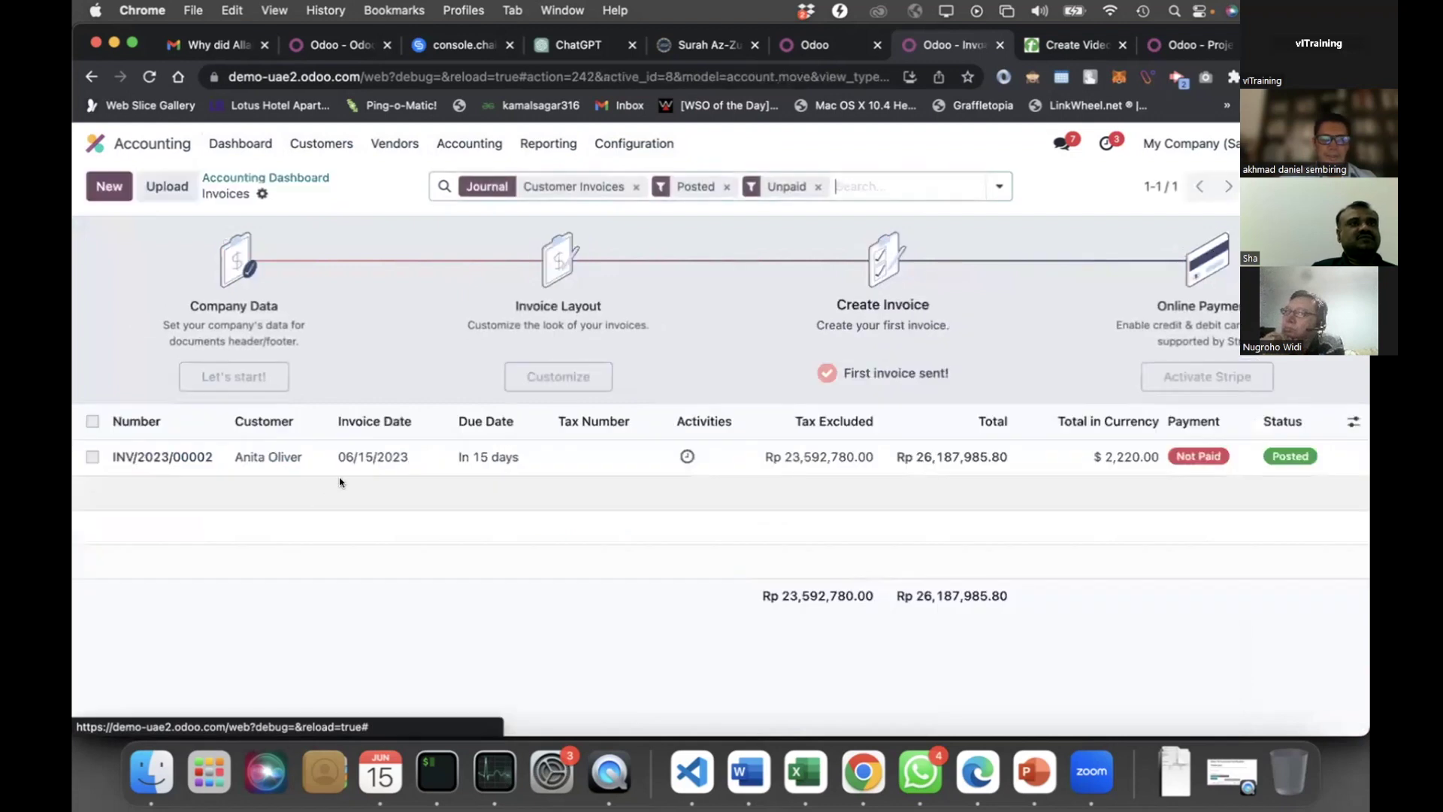
click(290, 457)
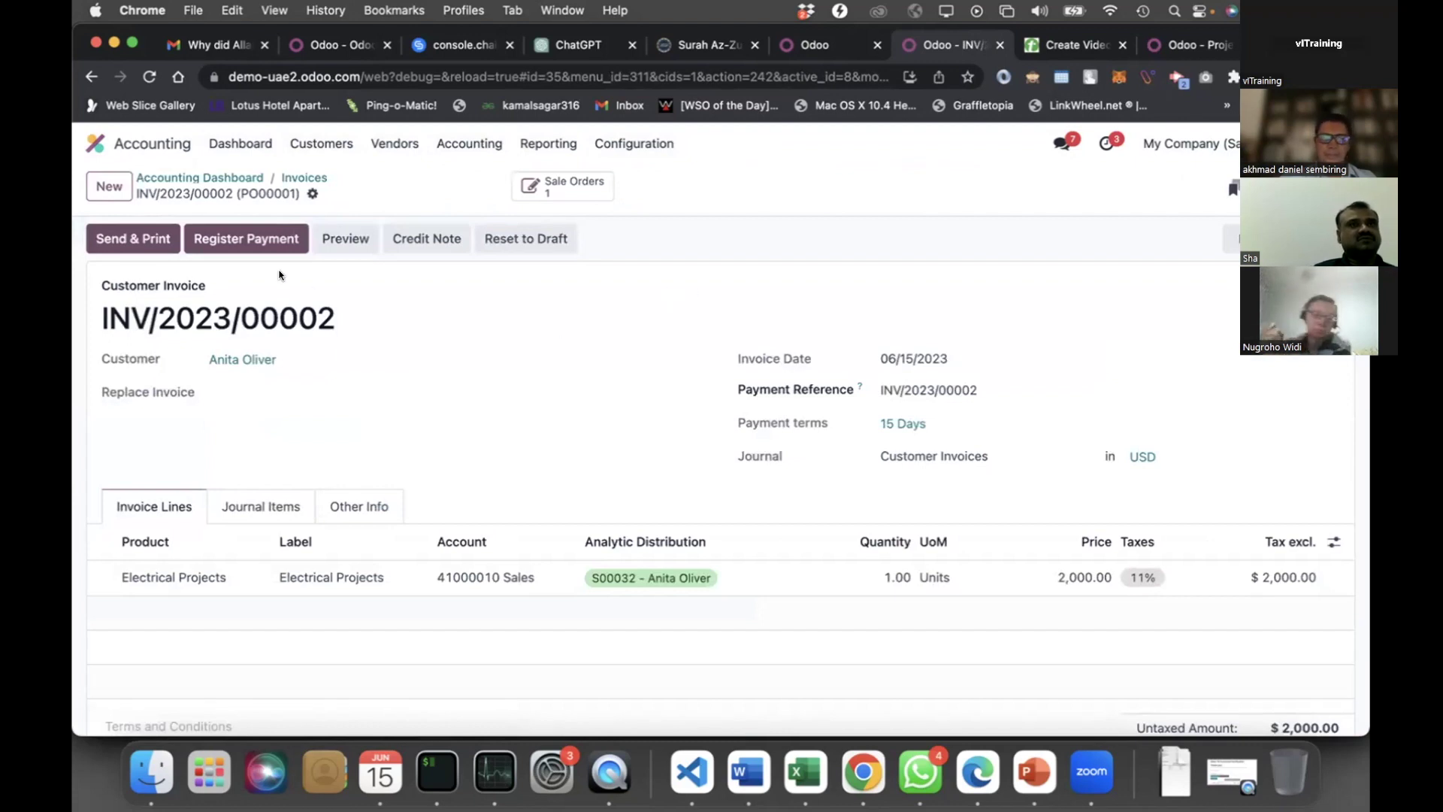
Register the full 2,220.00 Bank payment on invoice INV/2023/00002
click(248, 240)
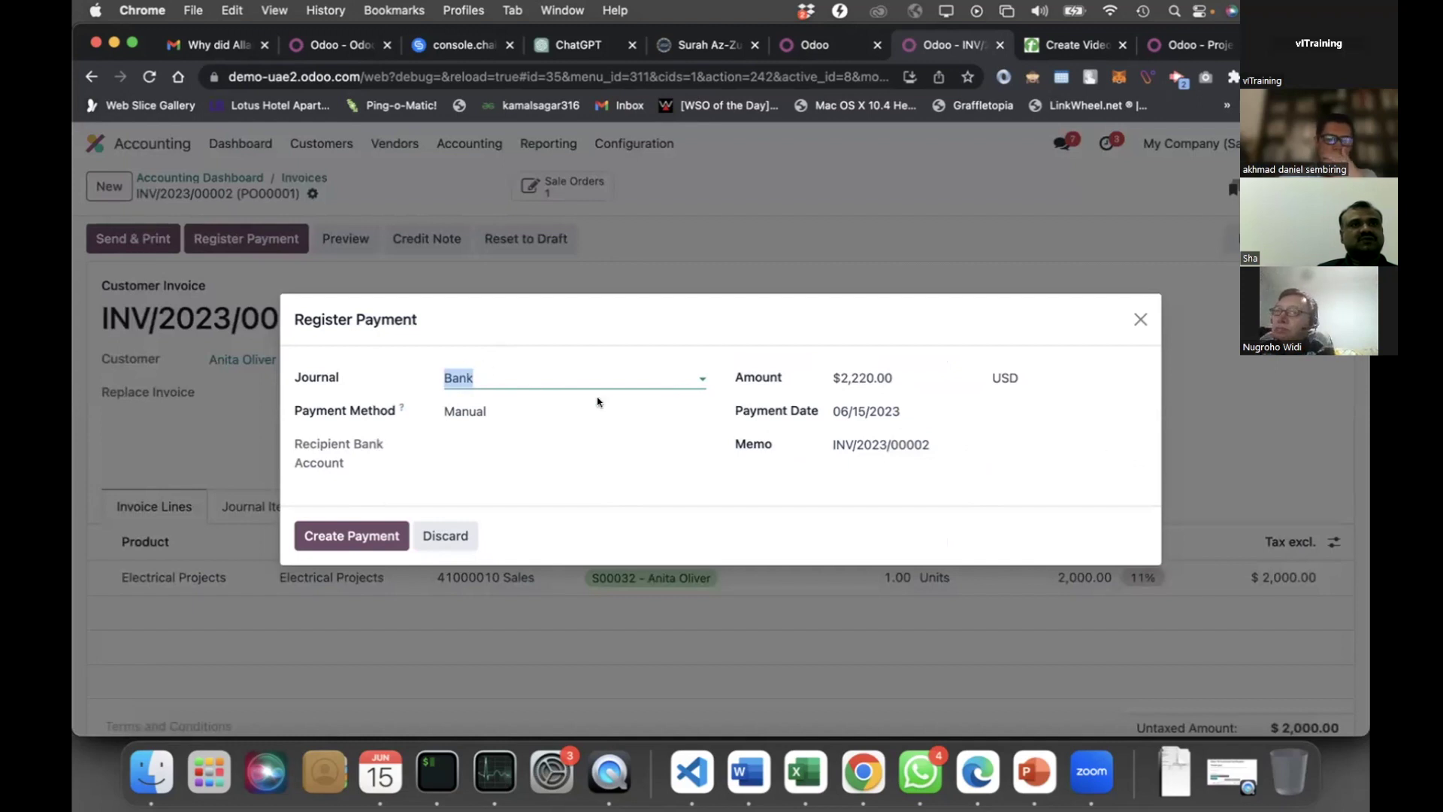
click(899, 370)
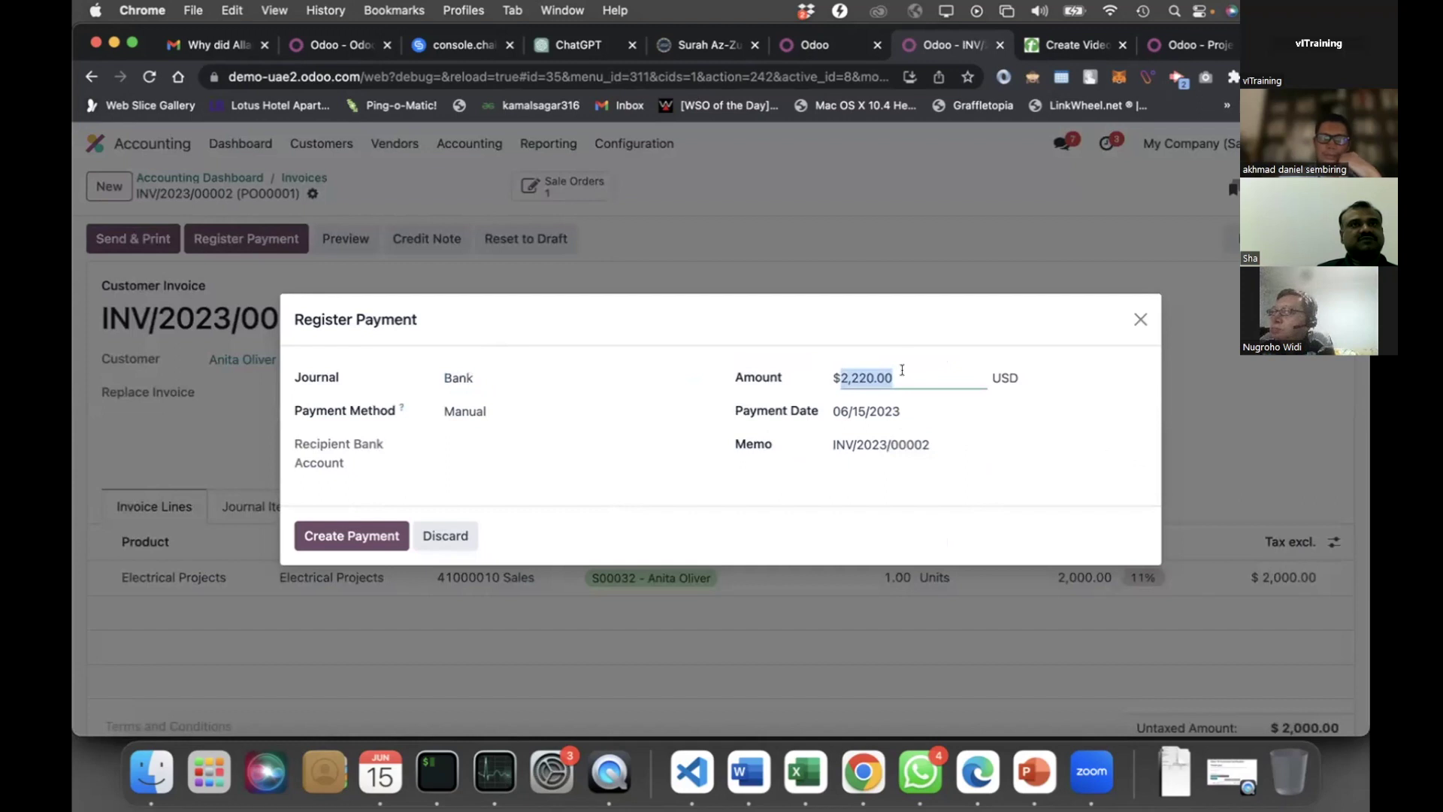
click(902, 371)
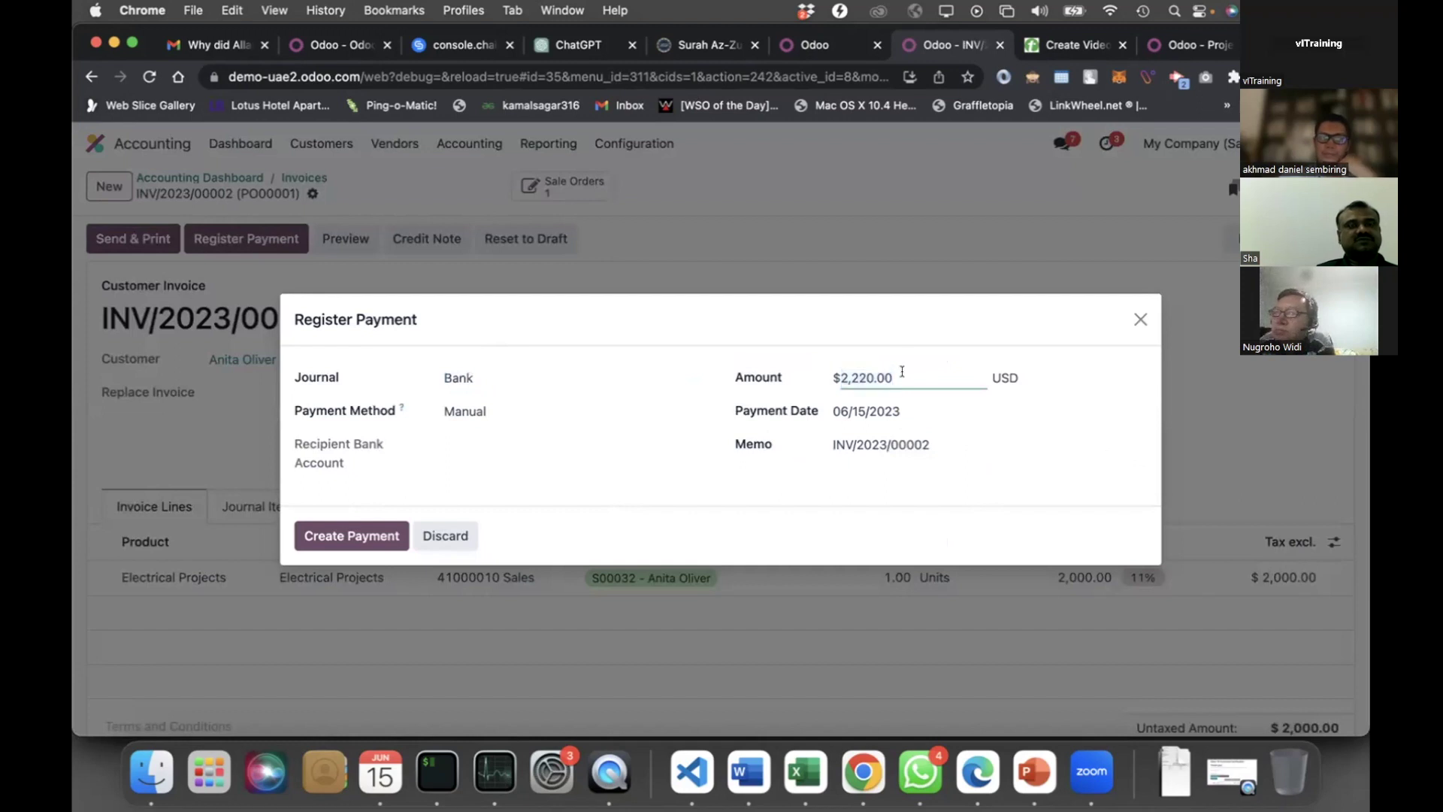
click(360, 536)
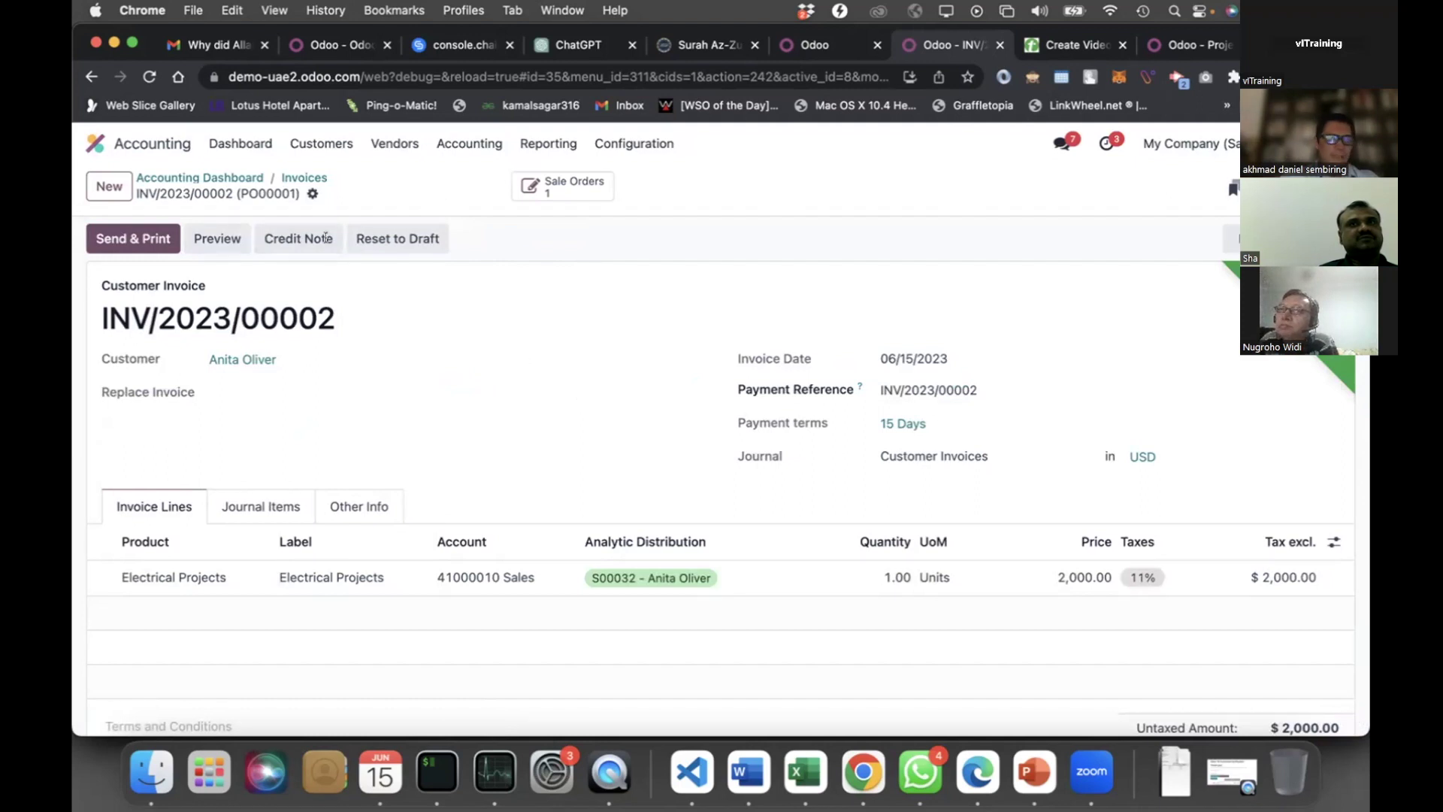
Open sales order S00032 in Sales and its delivery WH/OUT/00017
click(96, 144)
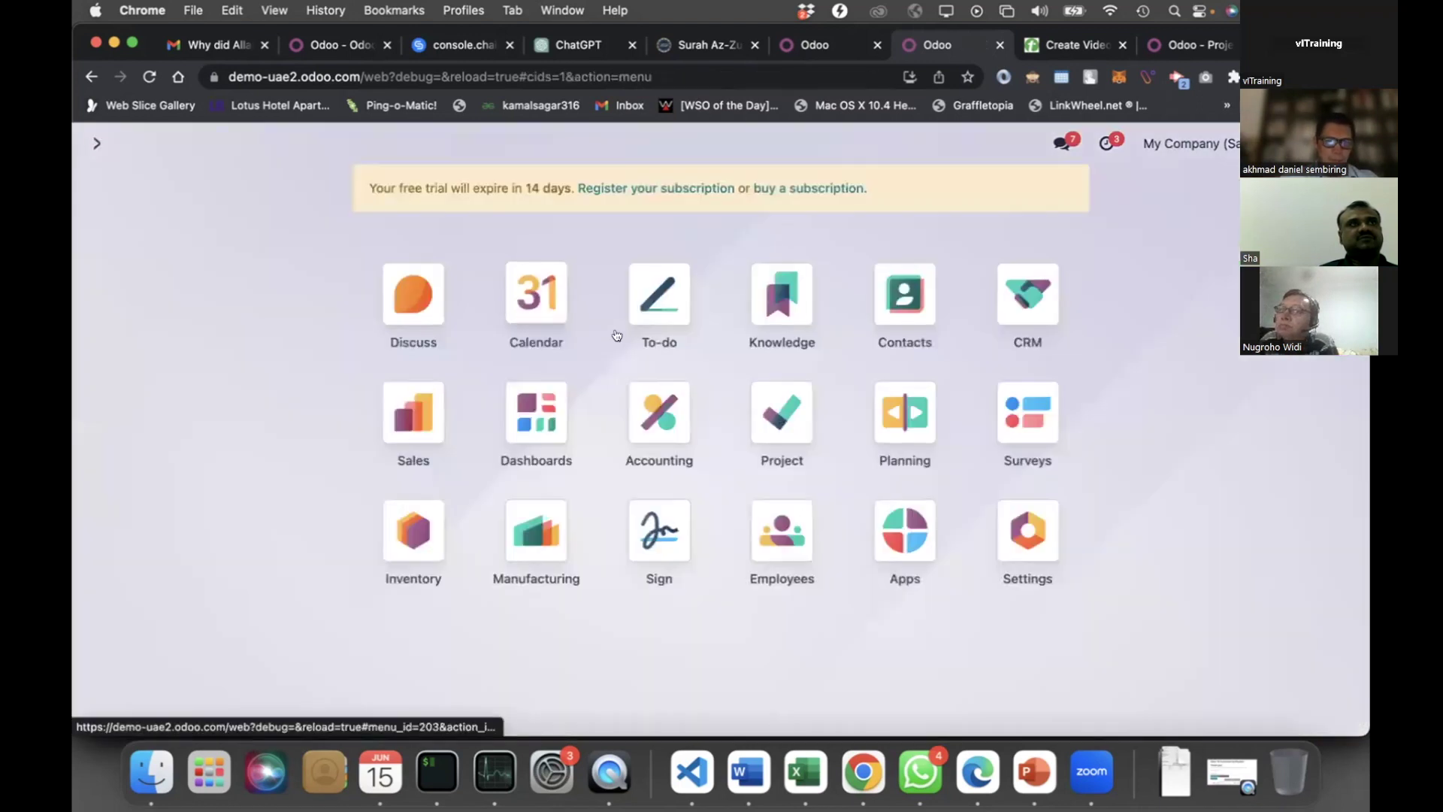
click(415, 408)
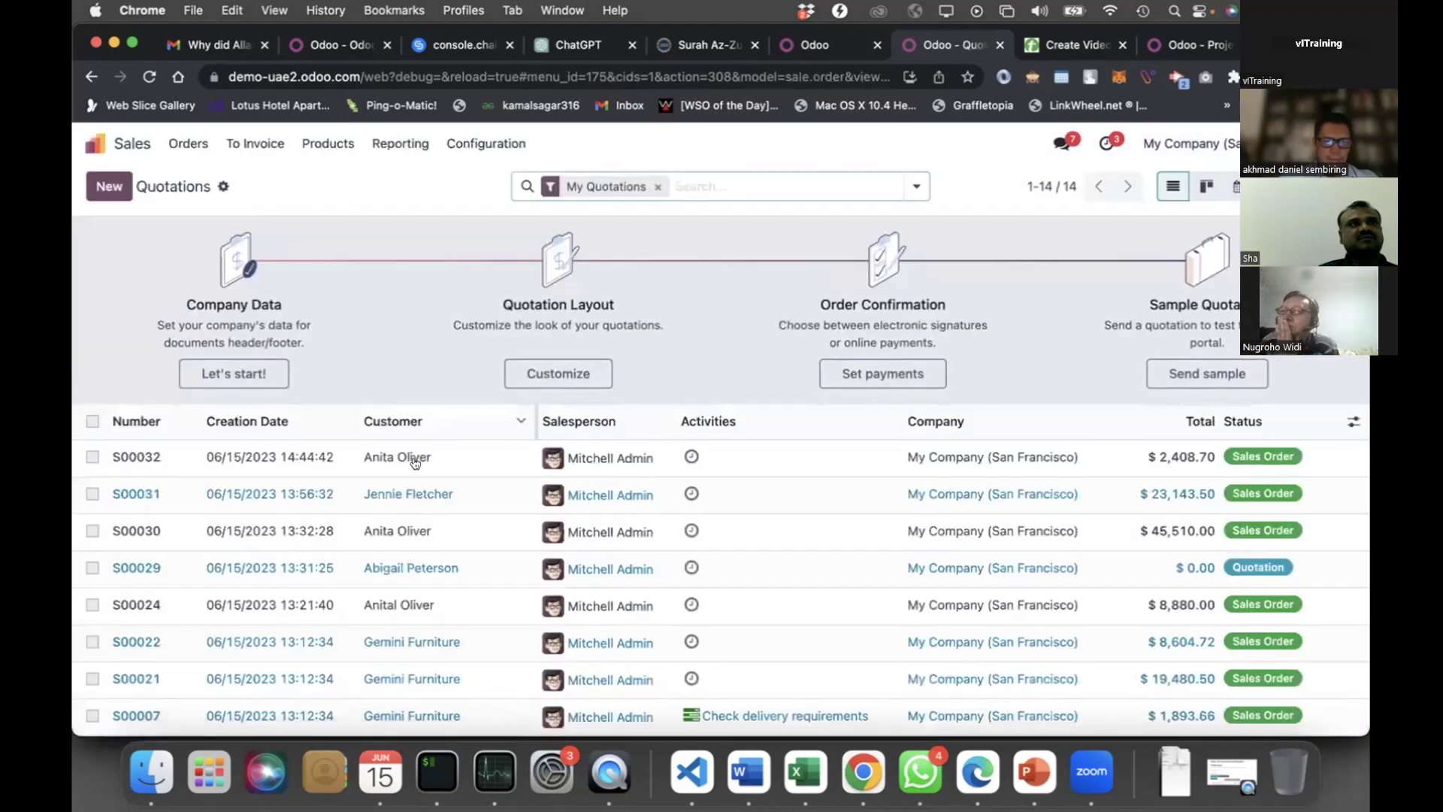
click(415, 462)
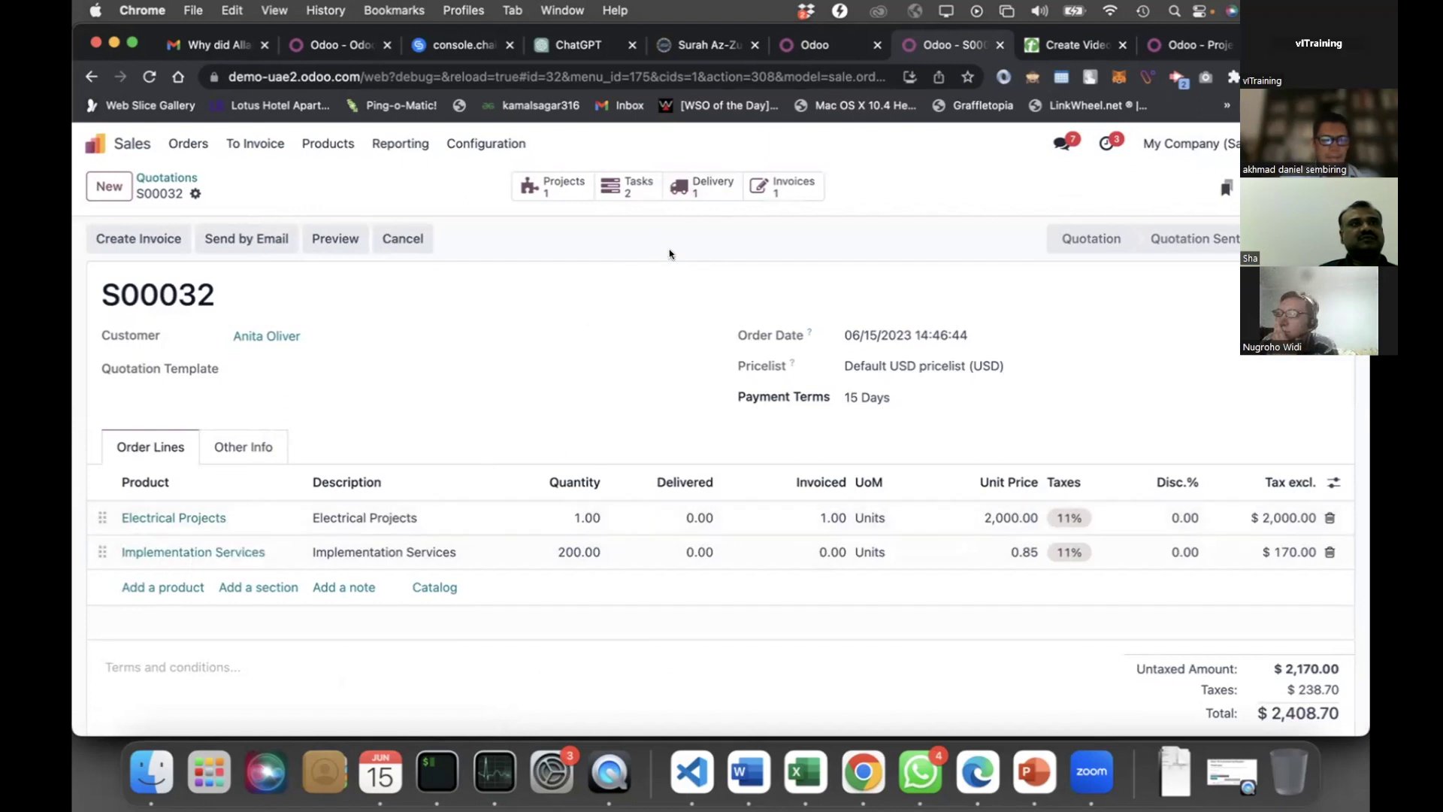
click(705, 188)
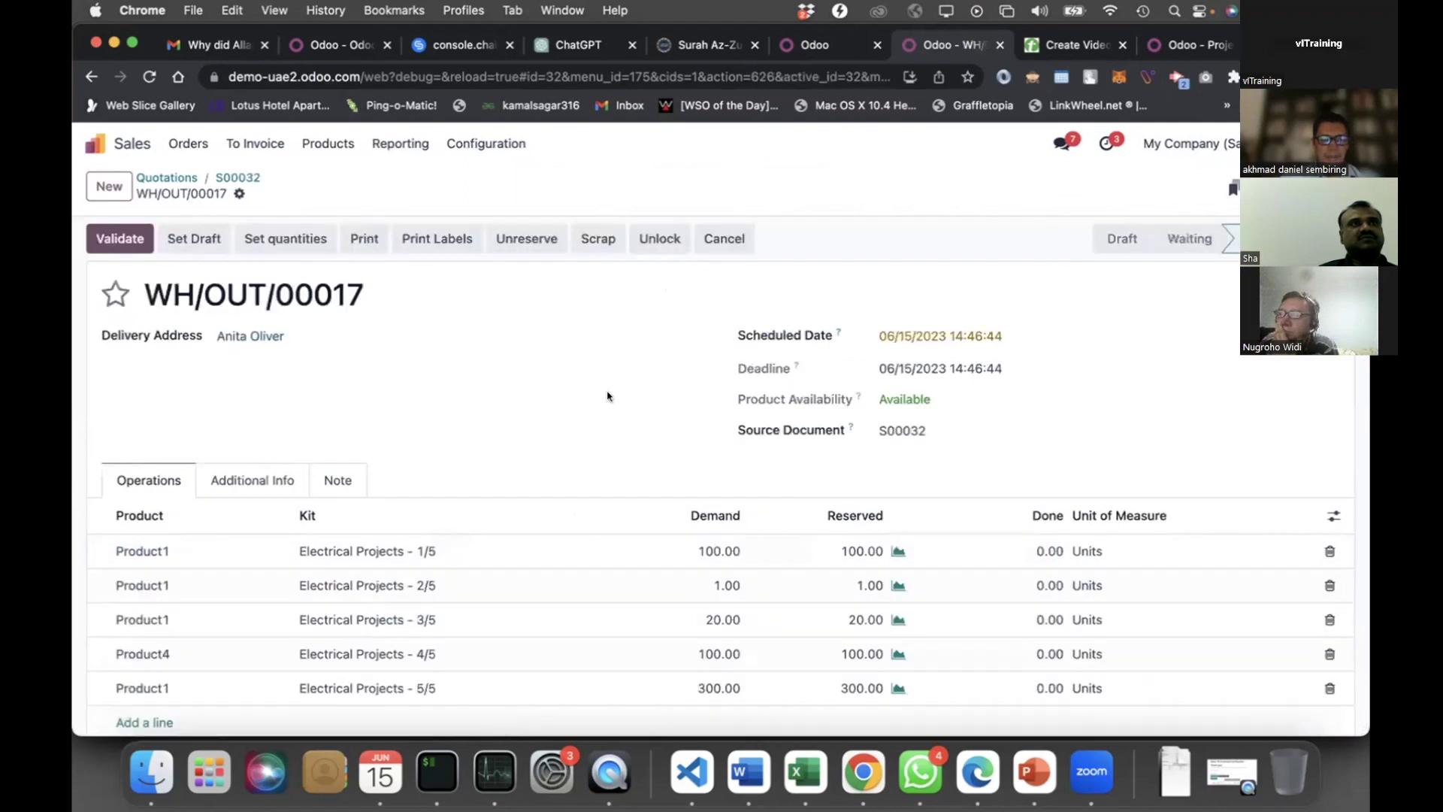
Enter done quantities 50 and 1 on the first two kit lines of WH/OUT/00017
scroll(526, 376, down, 1)
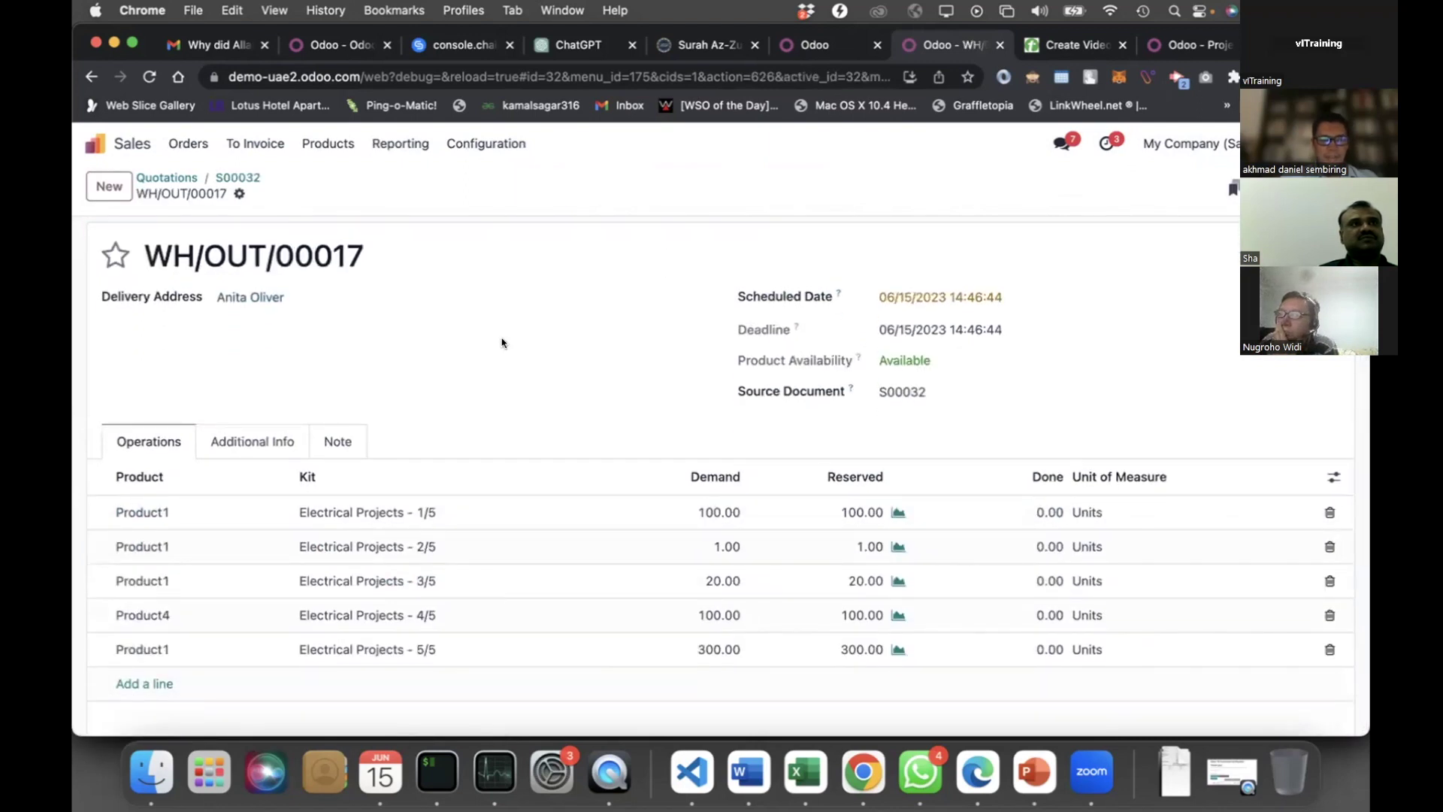
scroll(503, 343, up, 1)
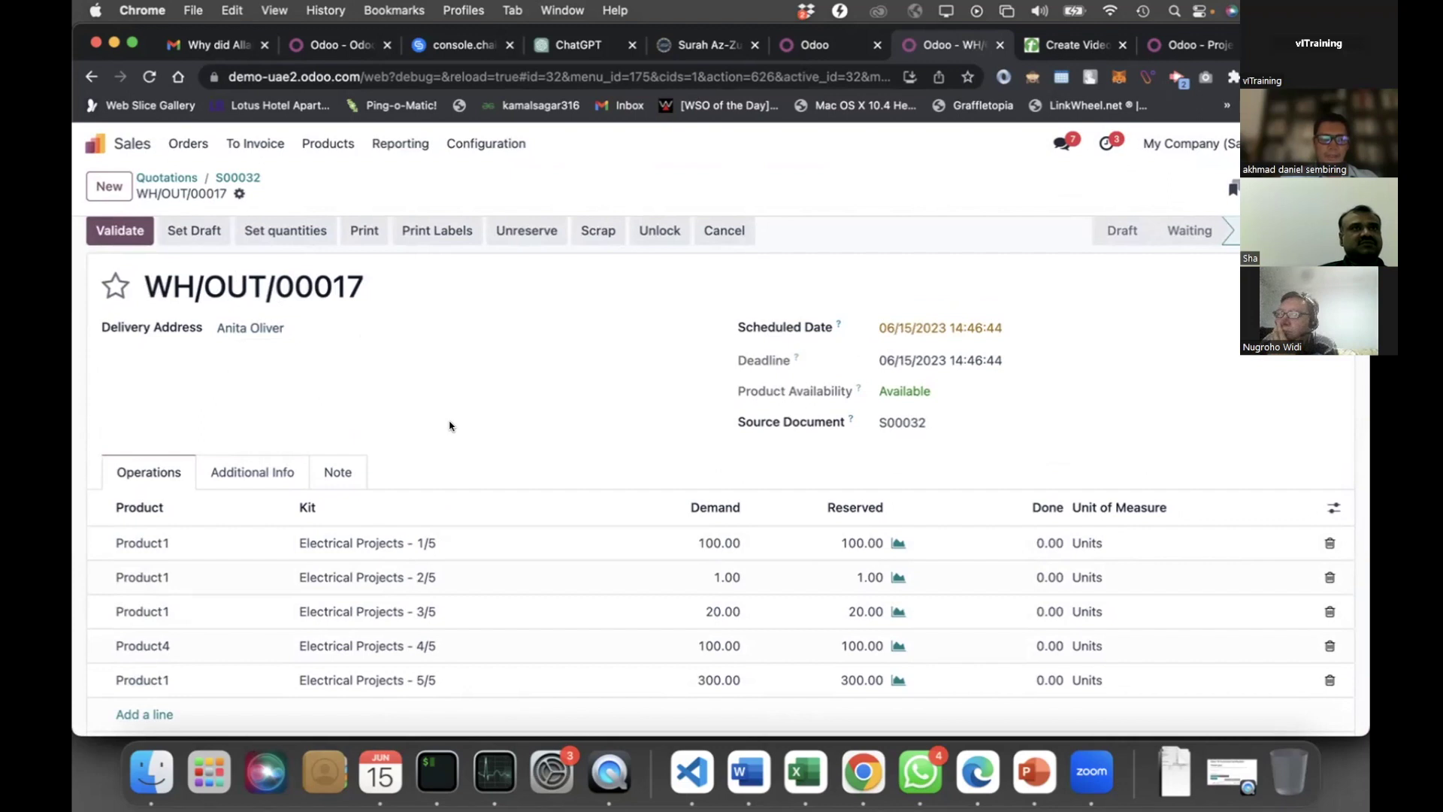
scroll(450, 426, down, 2)
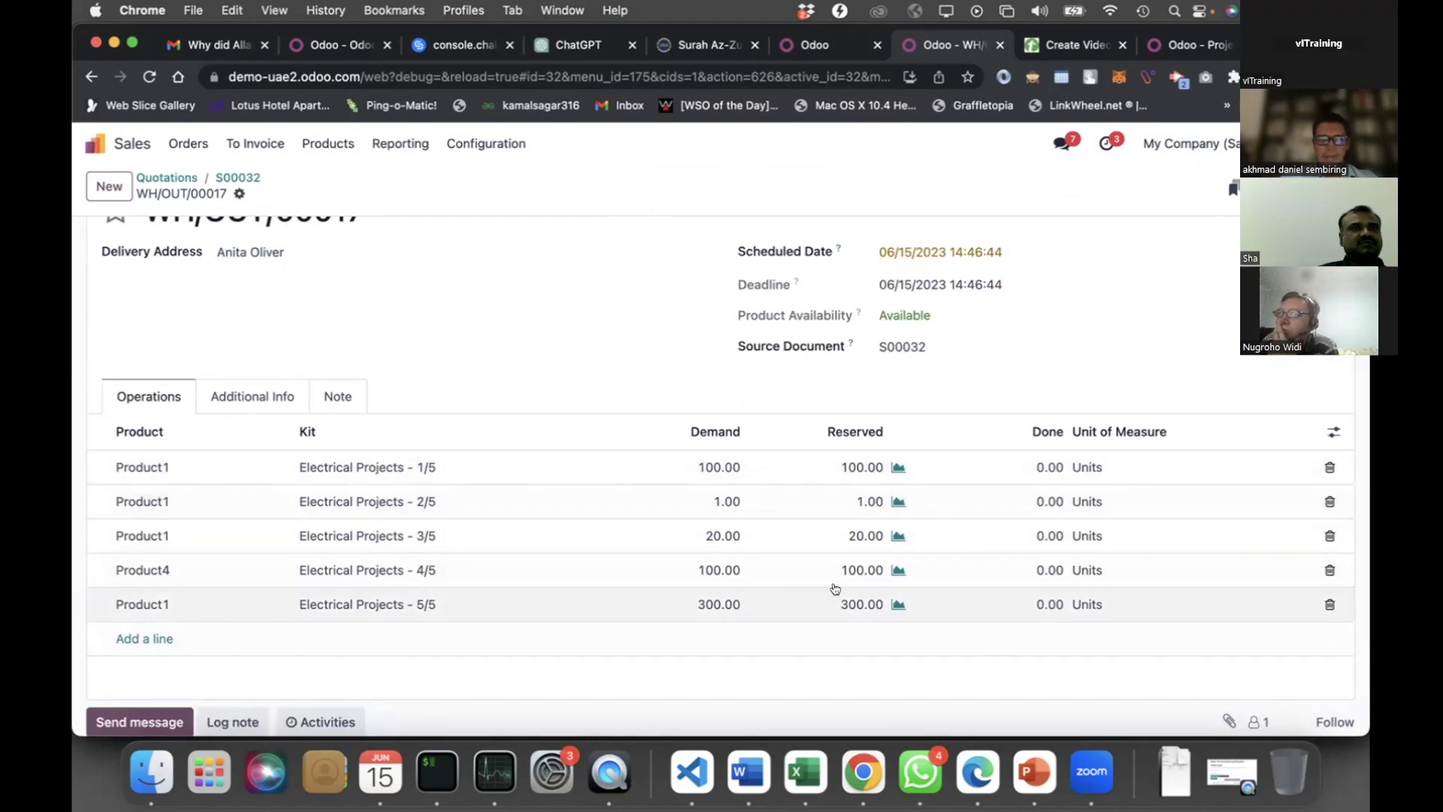
scroll(1025, 505, up, 2)
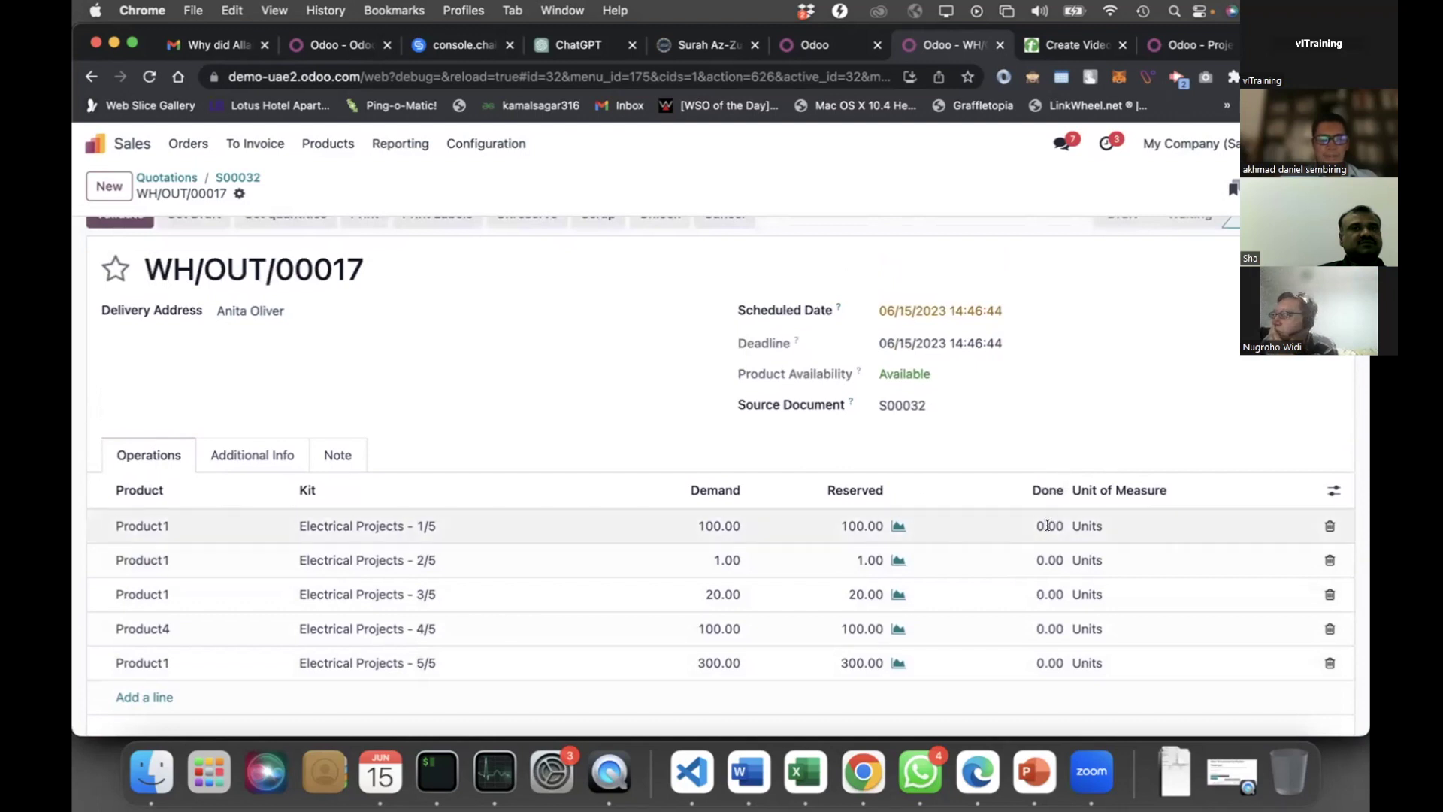
click(1048, 526)
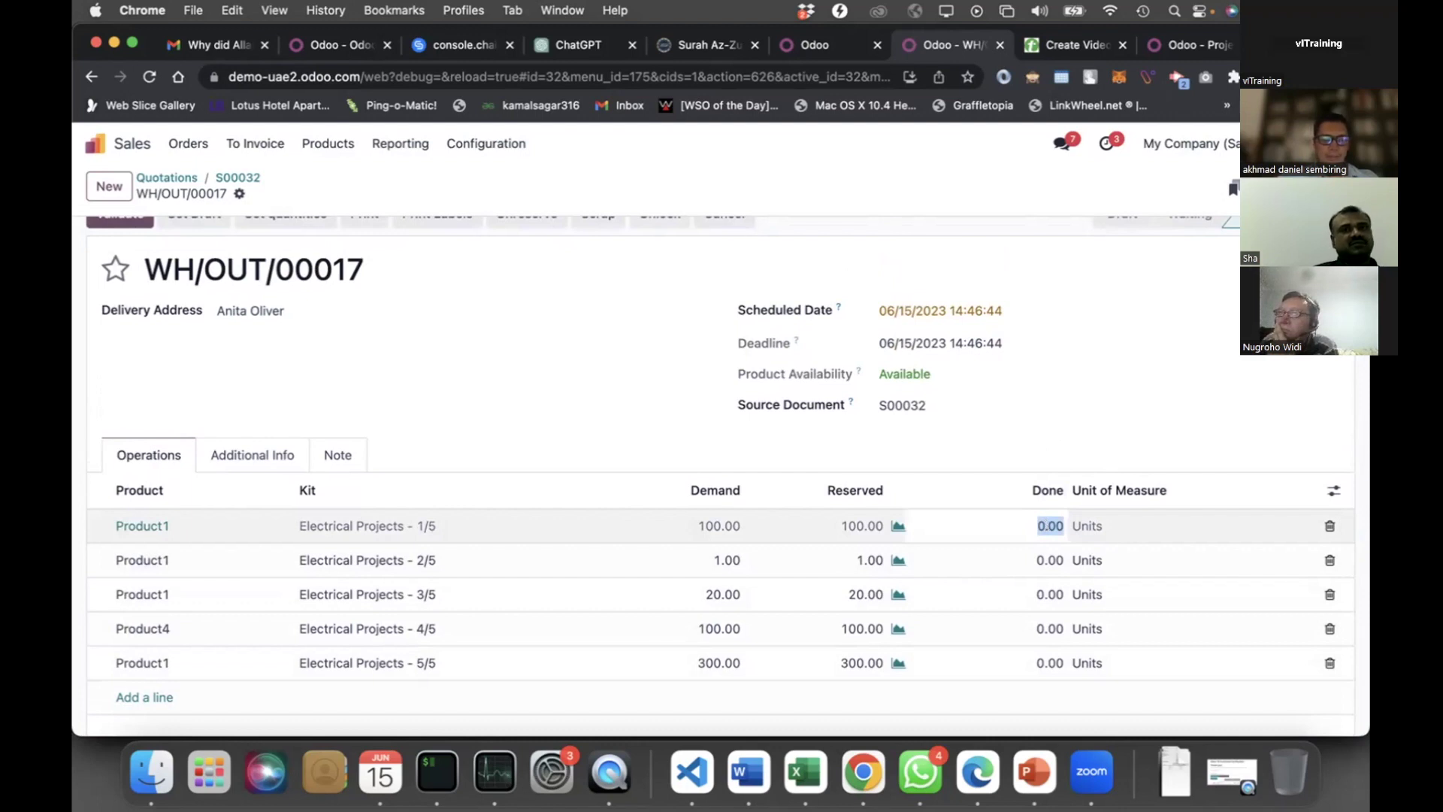
text(50)
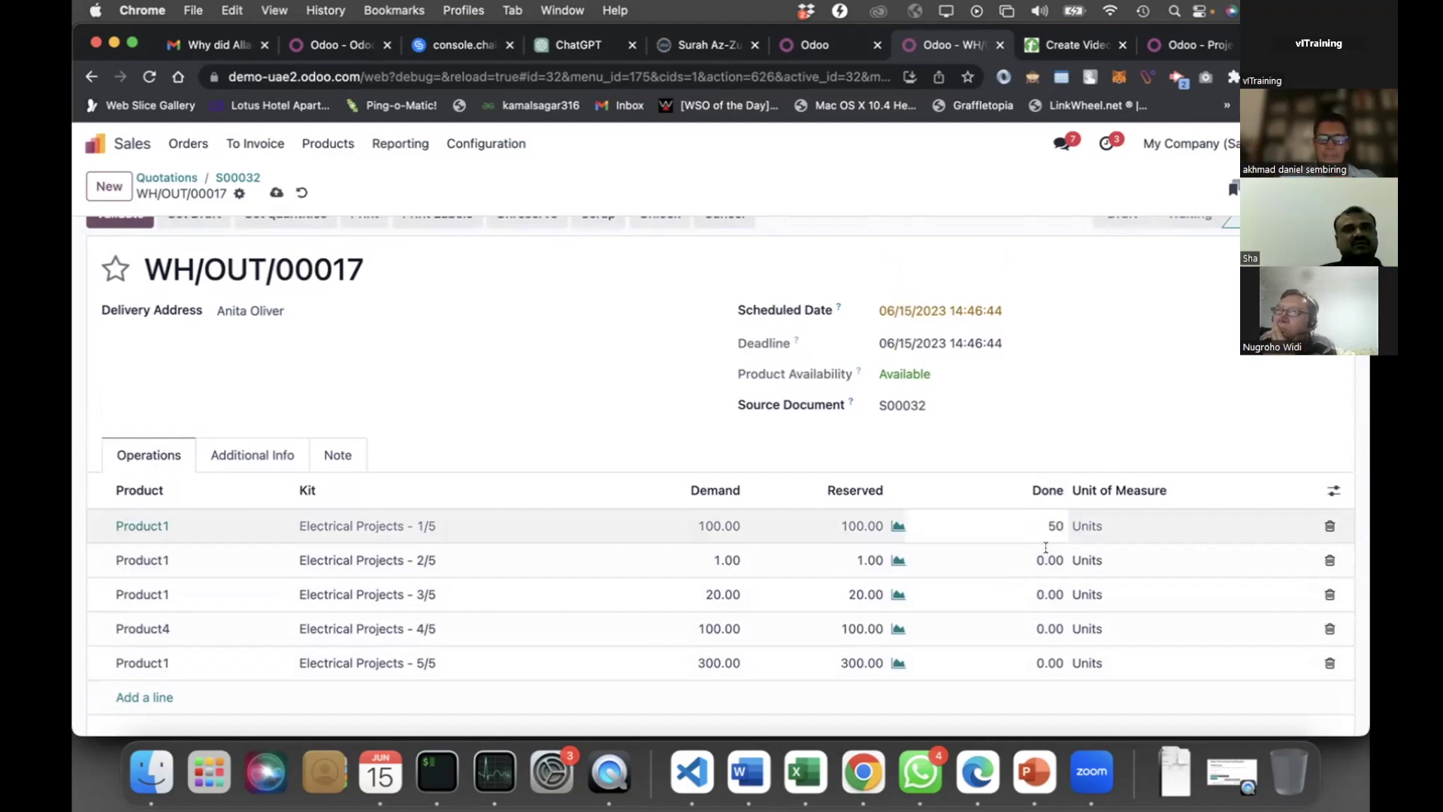
click(1046, 547)
text(1)
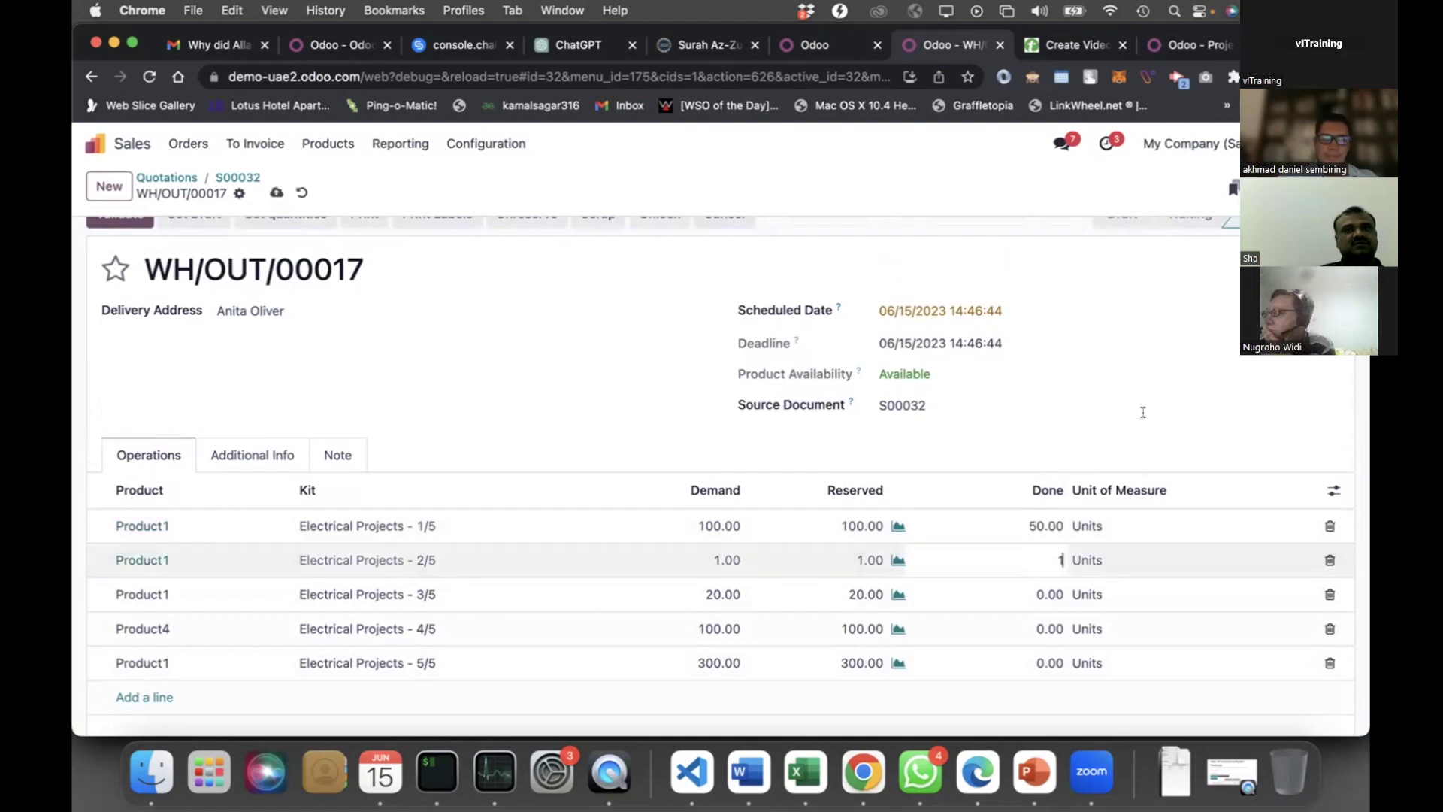
click(1143, 412)
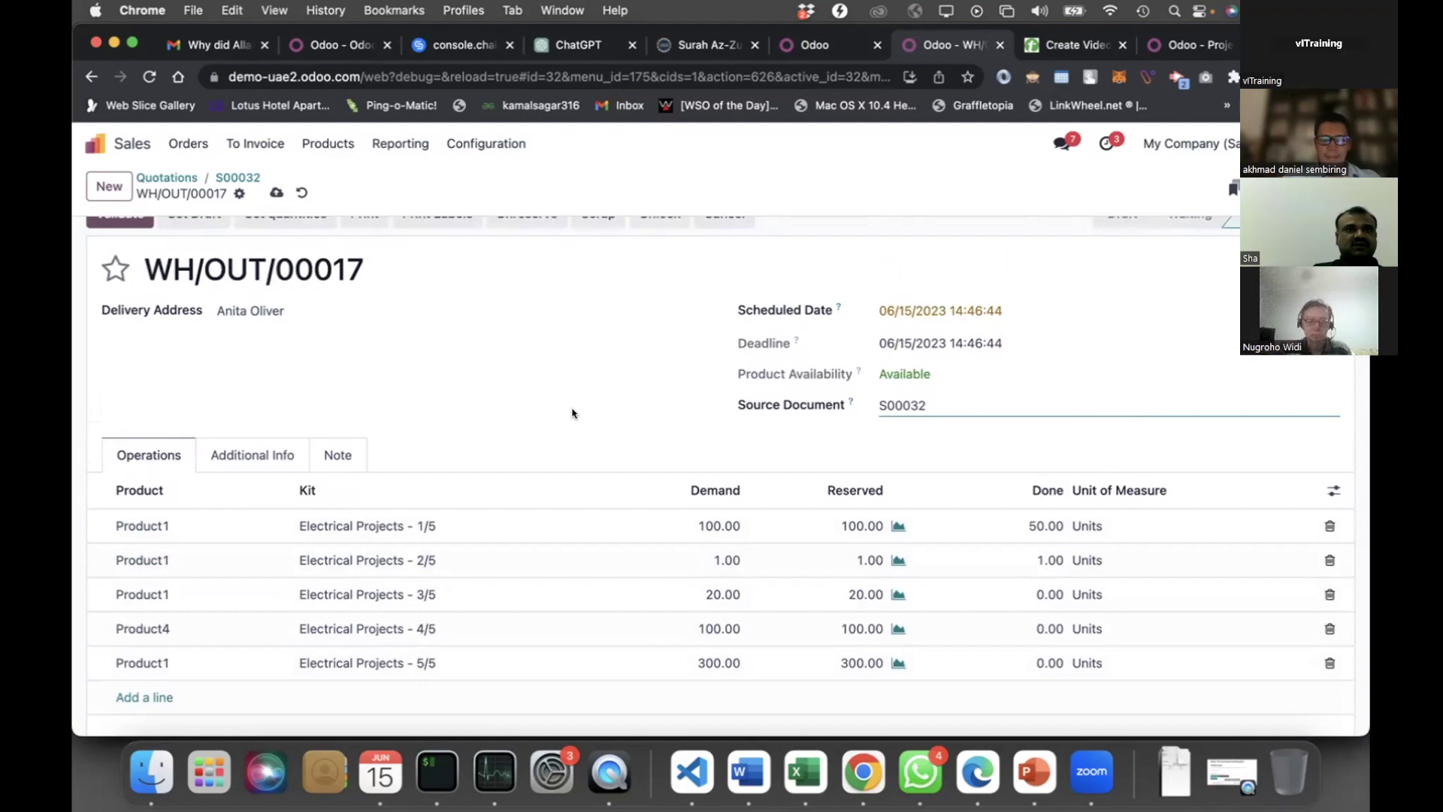
scroll(572, 413, up, 1)
Validate WH/OUT/00017 with the partial quantities, creating a backorder for the remainder
click(126, 239)
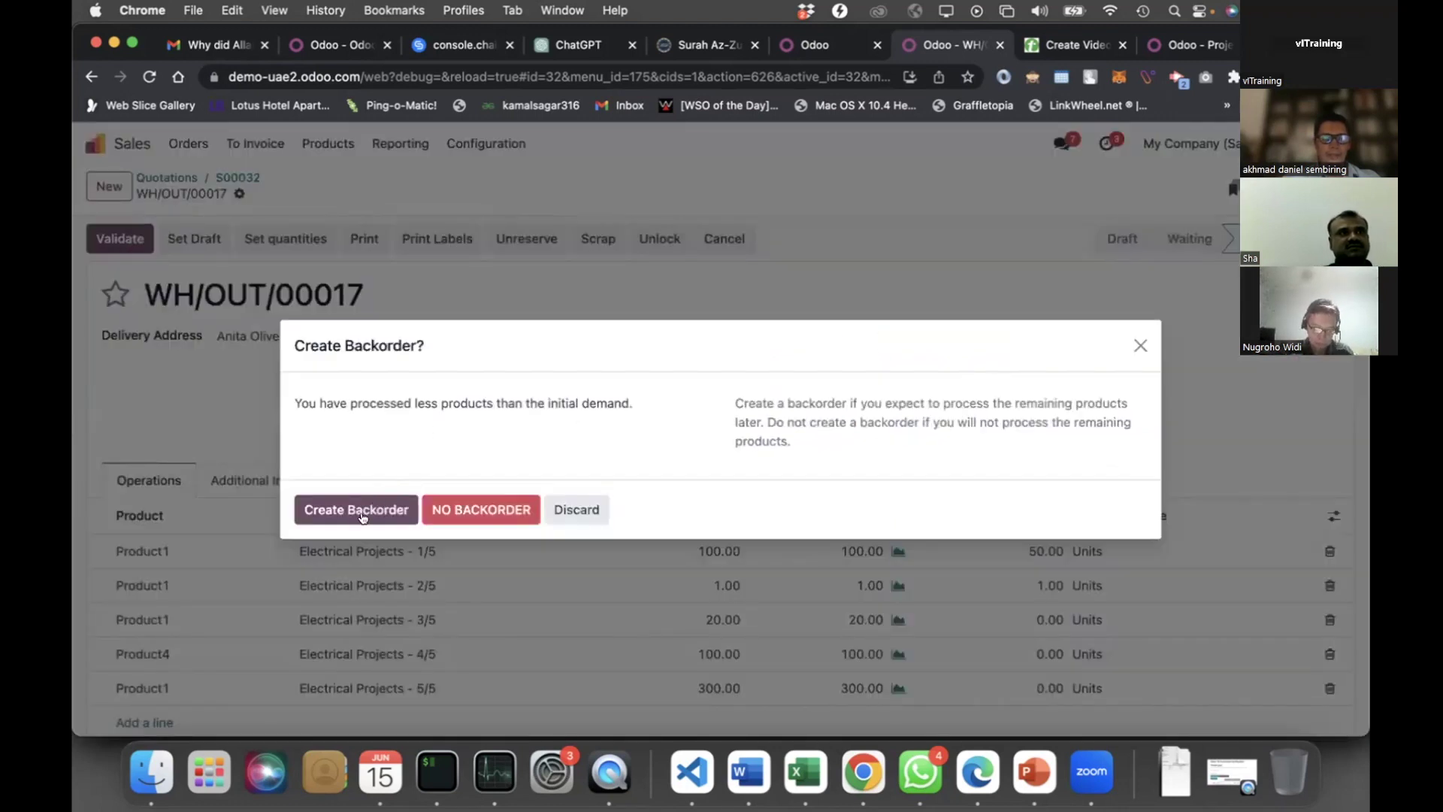
click(375, 505)
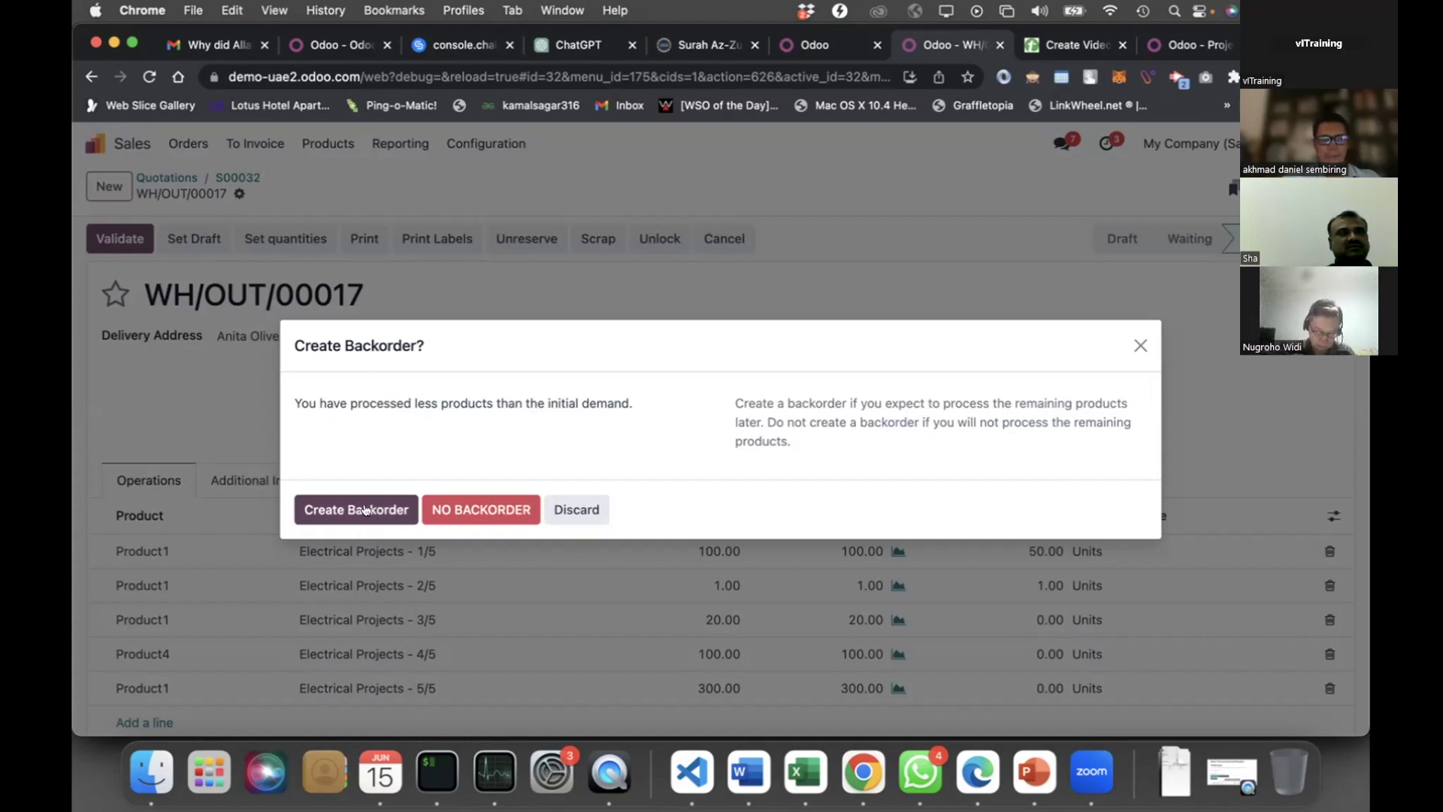
click(368, 511)
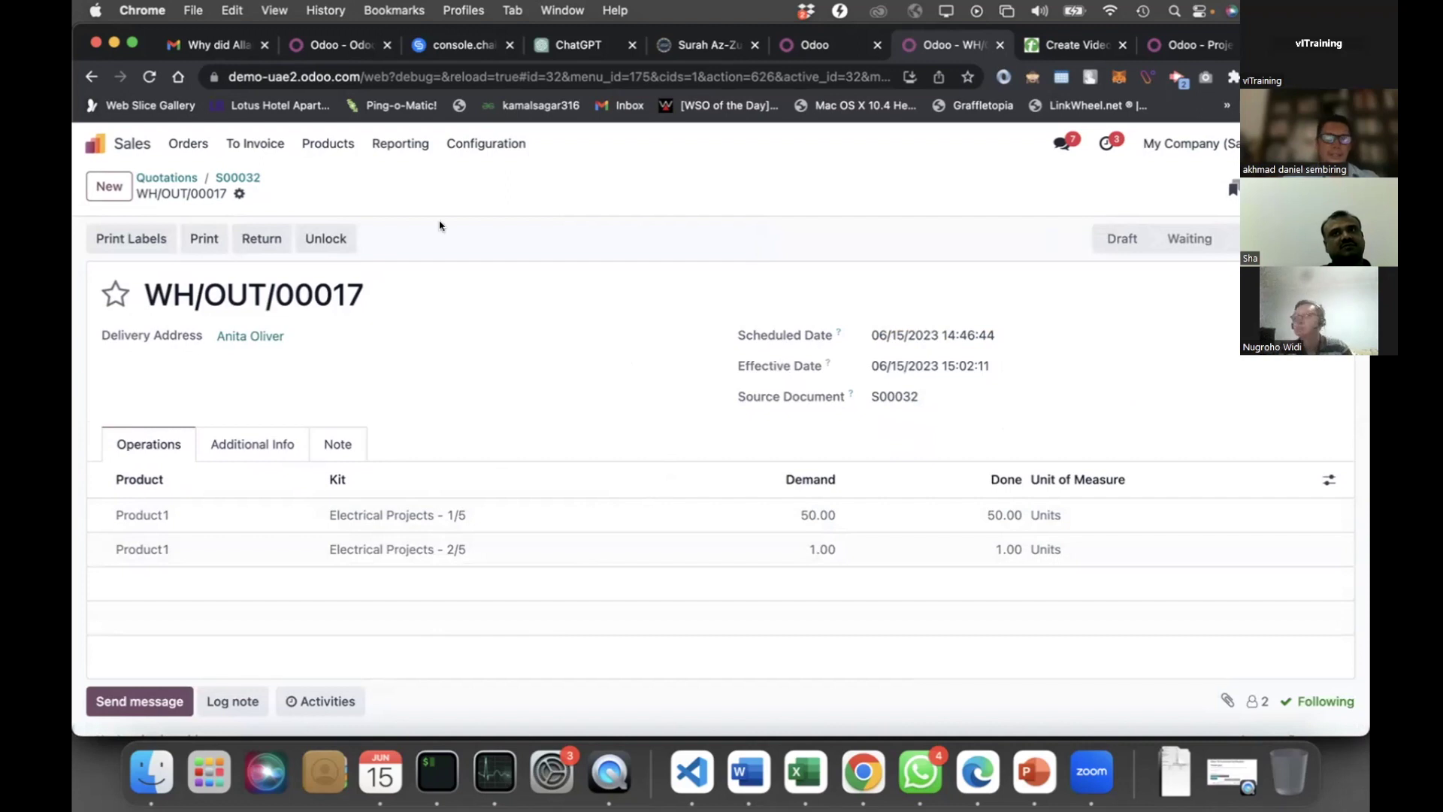
click(240, 195)
mouse_move(305, 220)
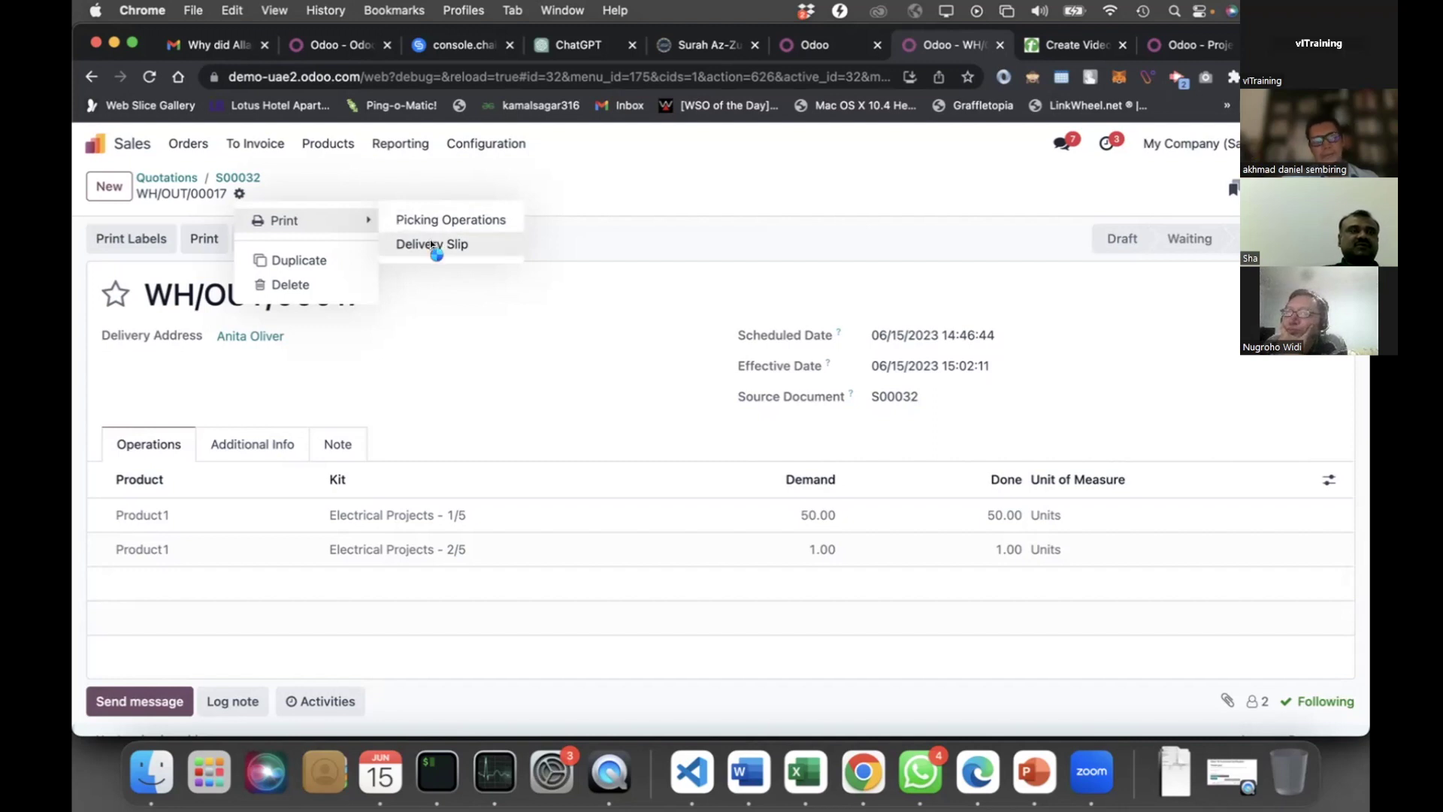
Print the WH/OUT/00017 delivery slip, review its 51 delivered units, and close the PDF
click(432, 244)
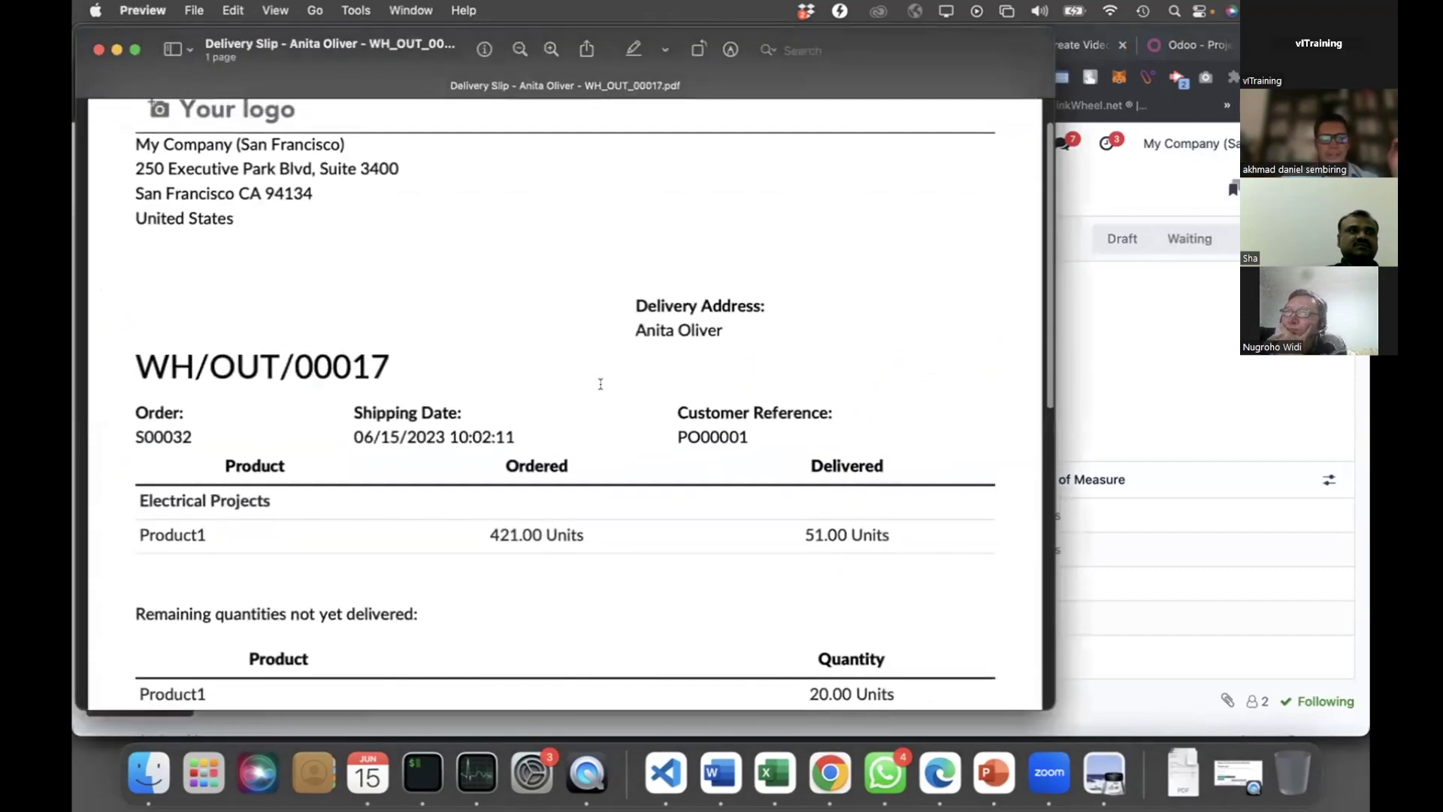
scroll(601, 384, down, 10)
scroll(320, 391, up, 5)
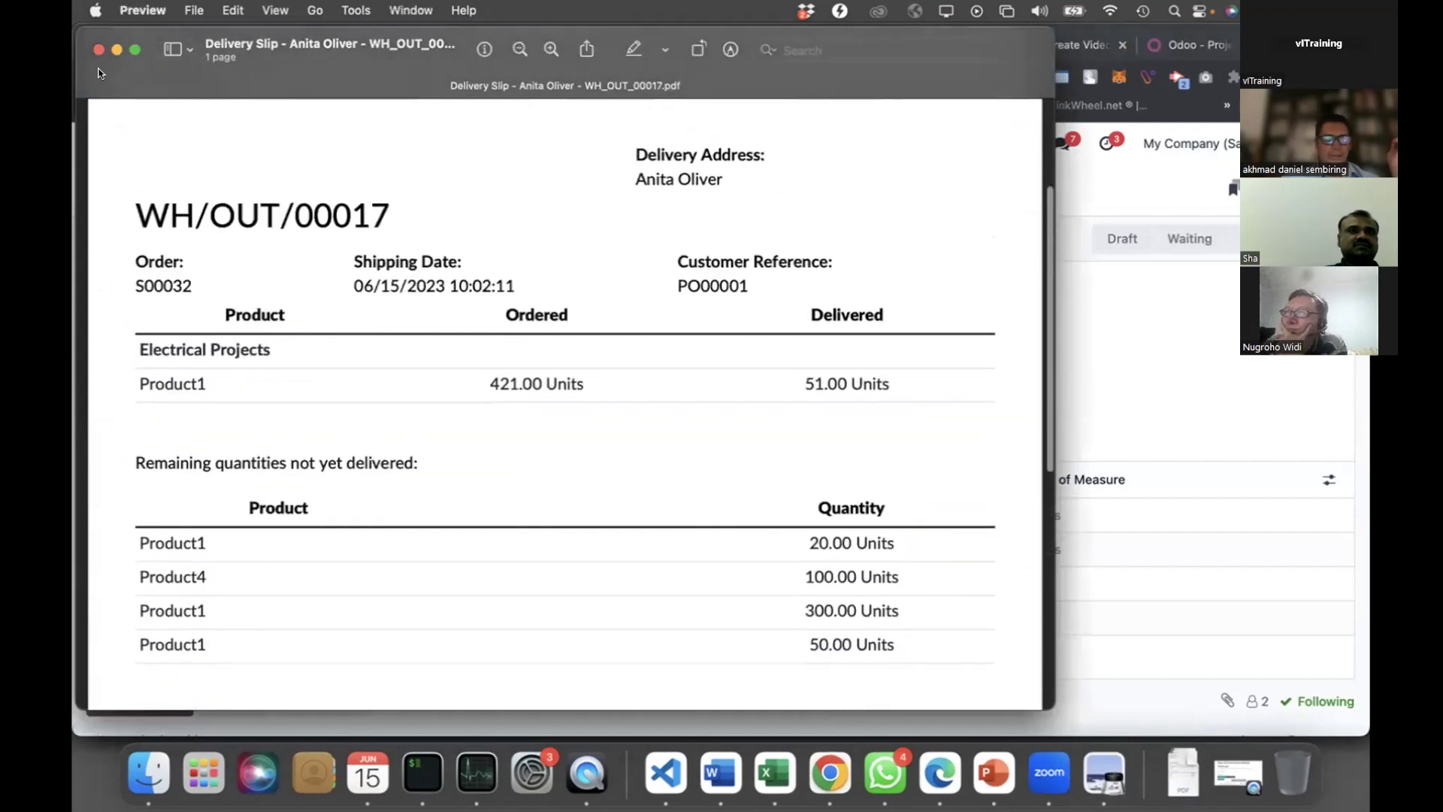
key(super+w)
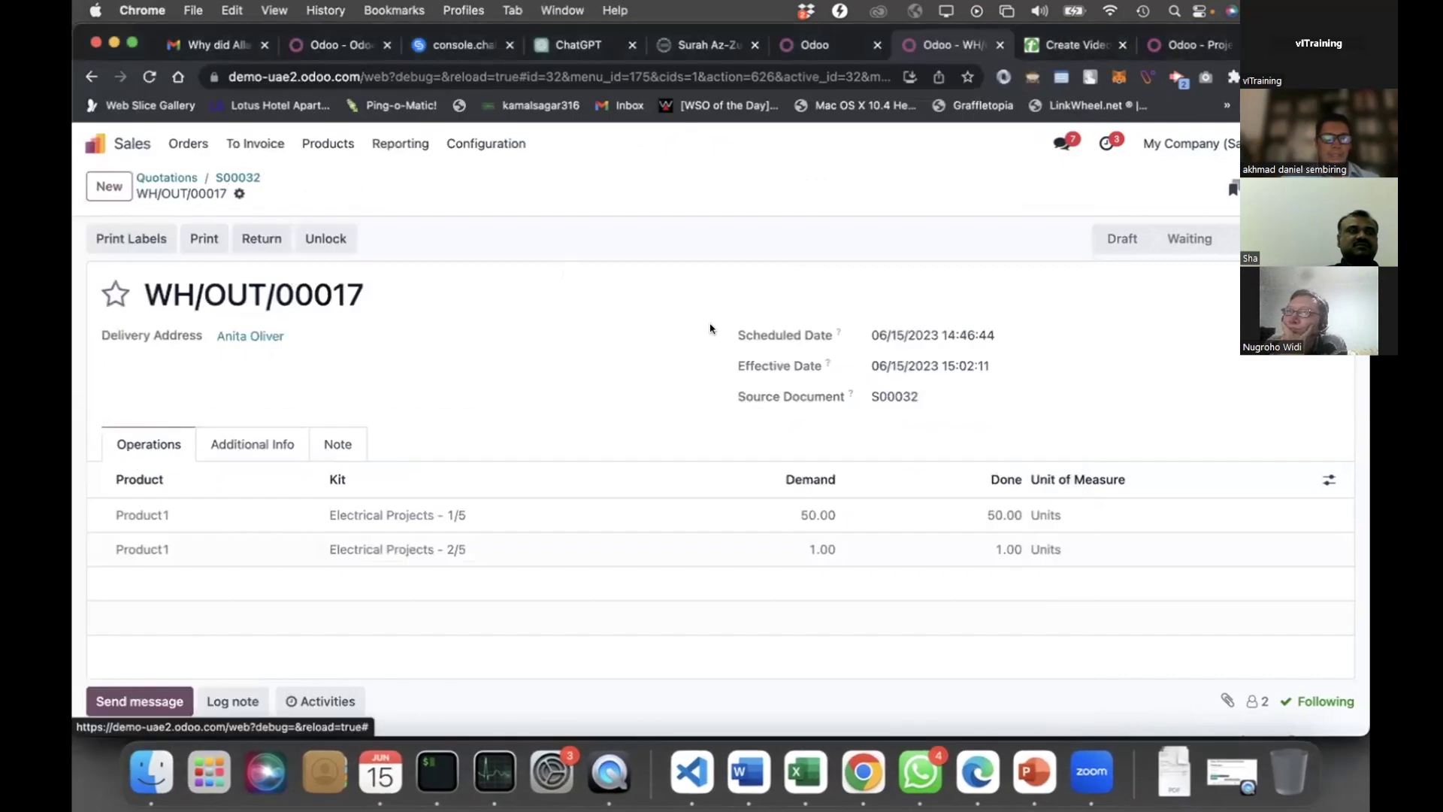
Return to S00032 and open backorder WH/OUT/00018 from its deliveries list
key(super+bracketleft)
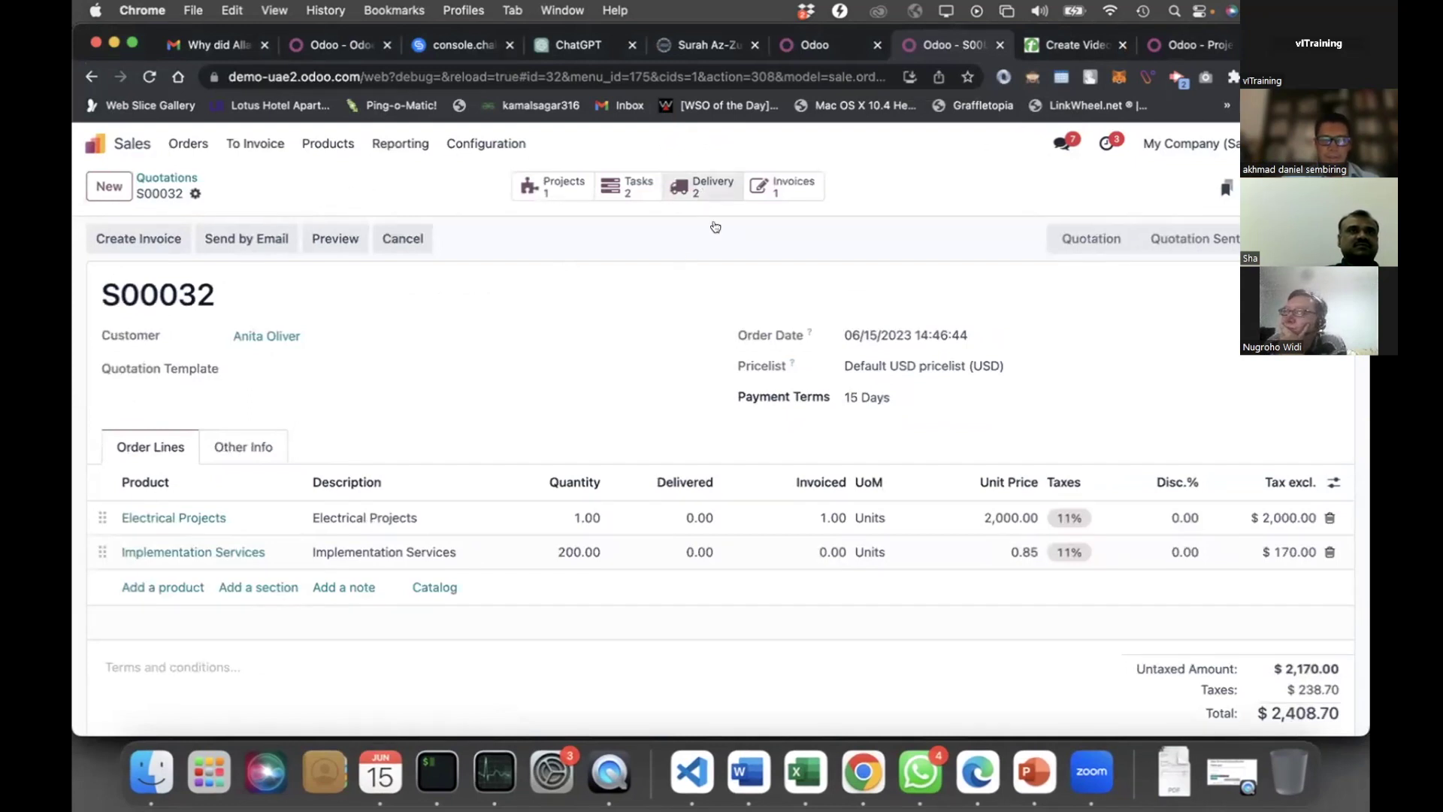
click(703, 188)
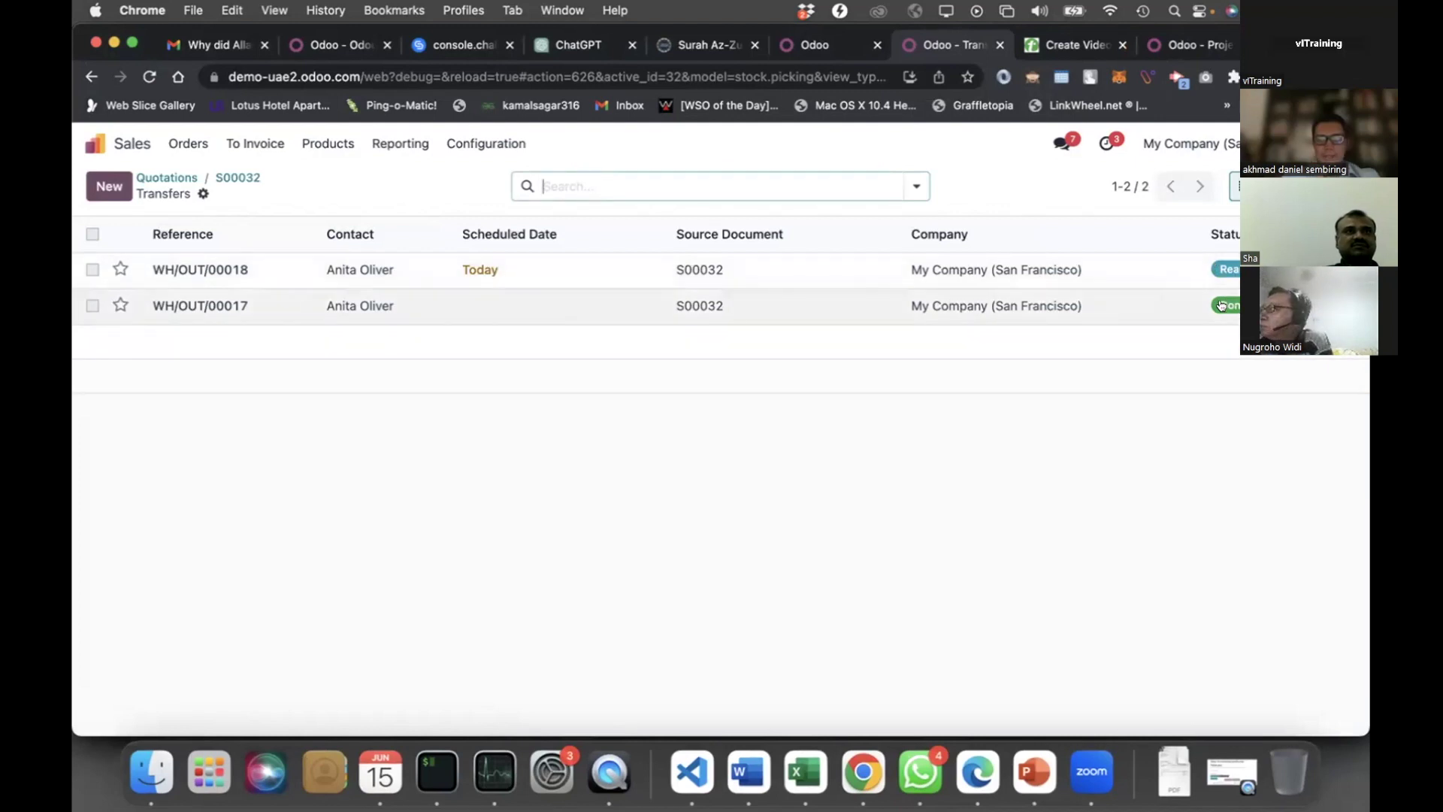
click(639, 272)
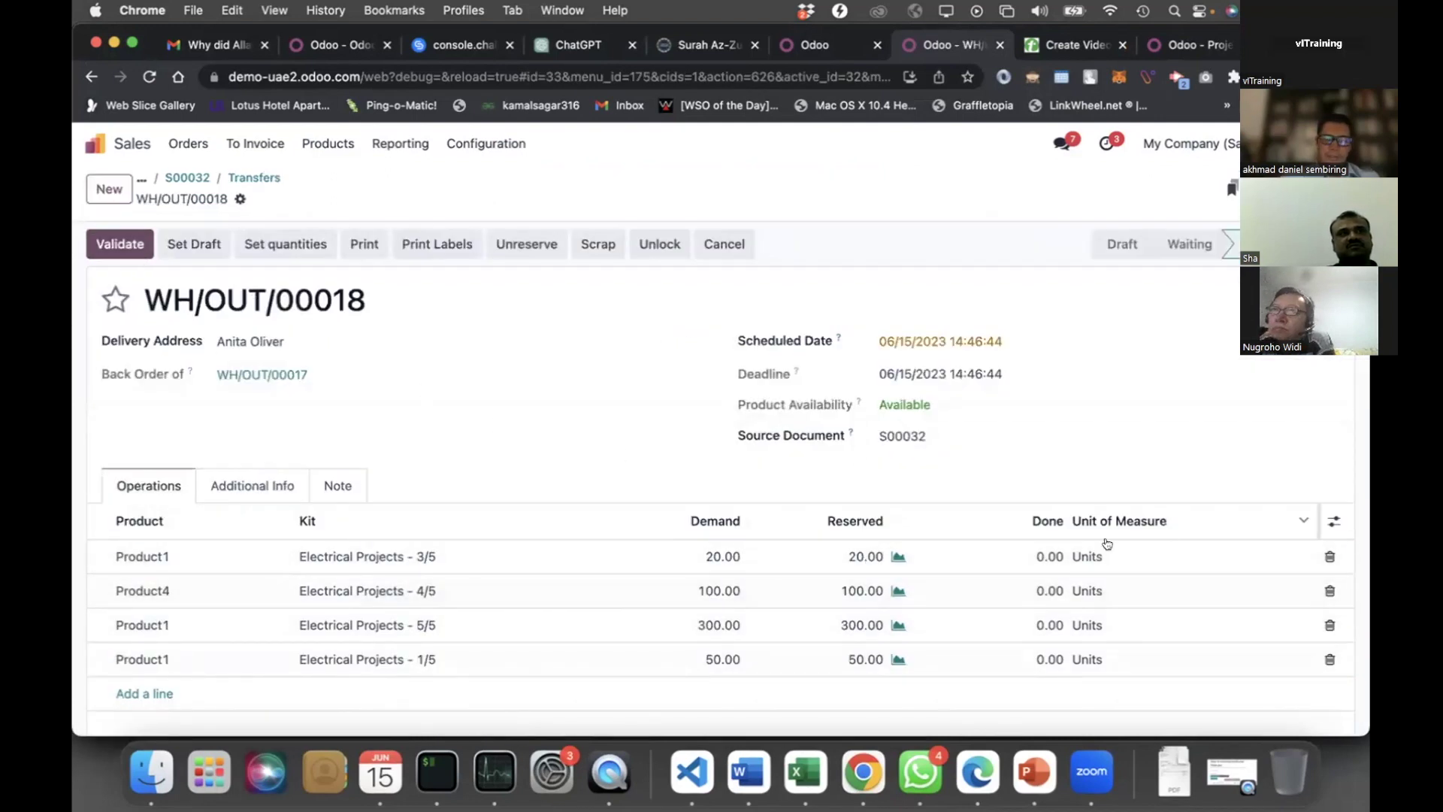
Validate backorder WH/OUT/00018 as an immediate transfer with all 470 units done
click(1049, 556)
click(990, 471)
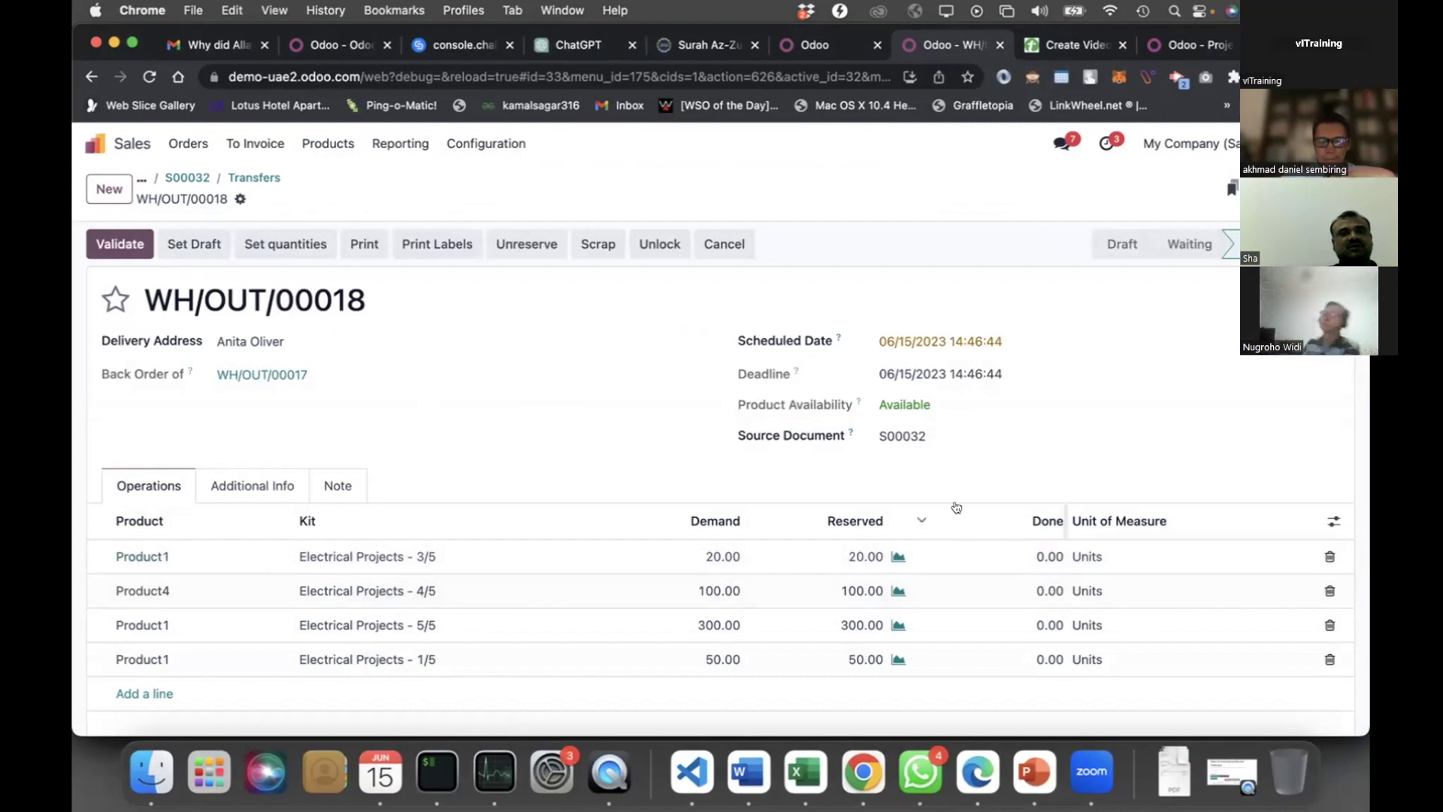
key(alt+v)
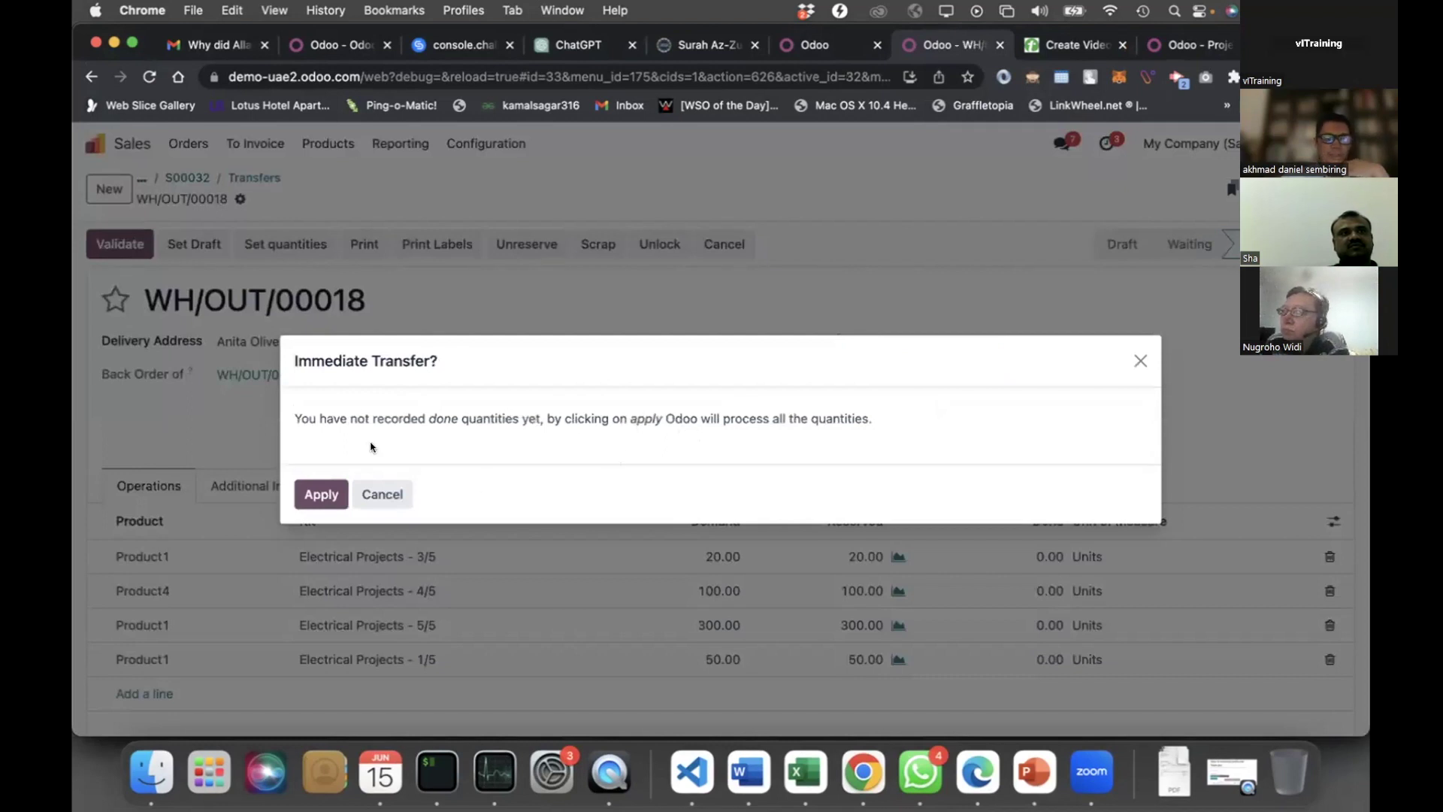
click(323, 493)
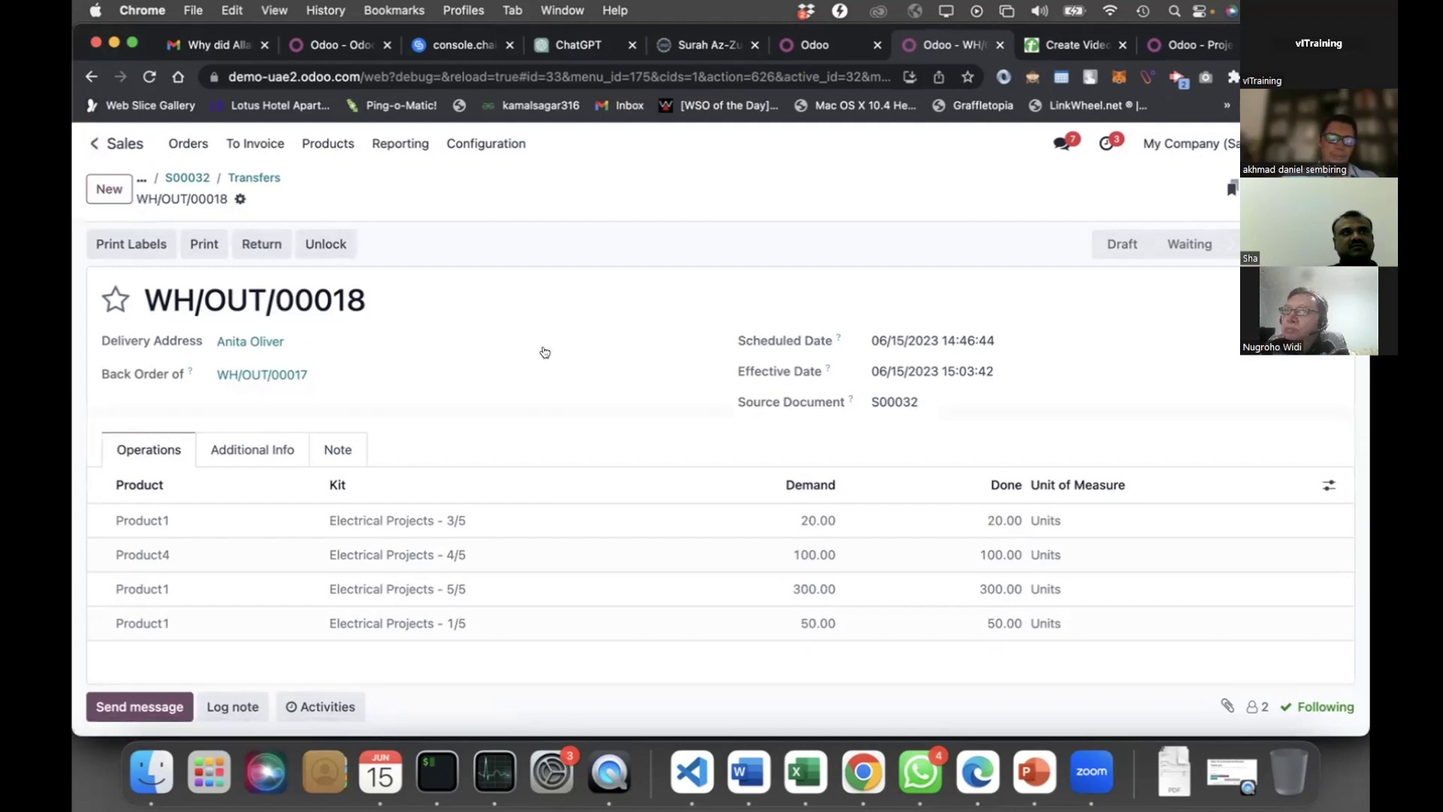
key(alt+h)
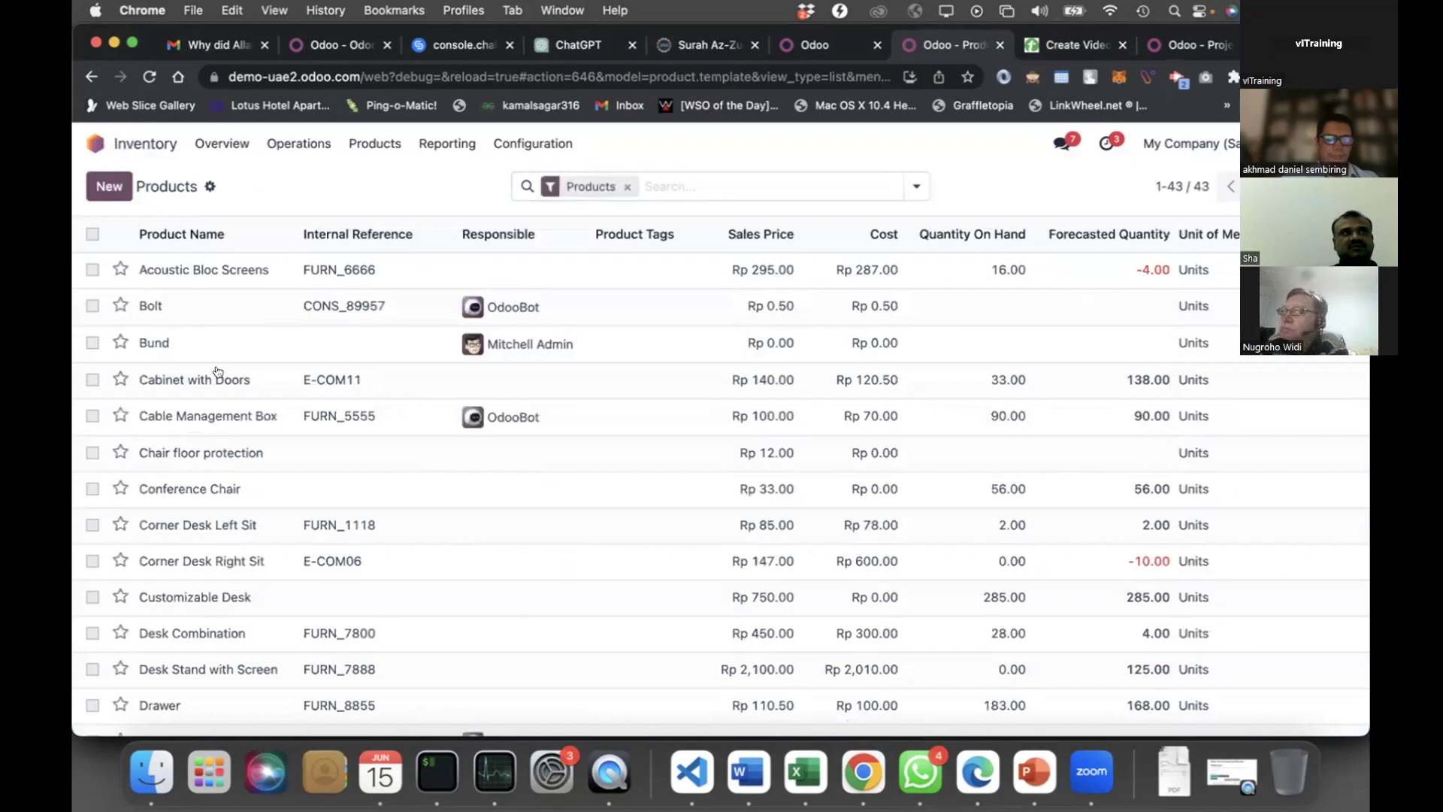
Scroll the product list comparing on-hand and forecasted quantities, e.g. Electrical Projects 17 vs 16
scroll(218, 372, down, 3)
scroll(218, 371, down, 1)
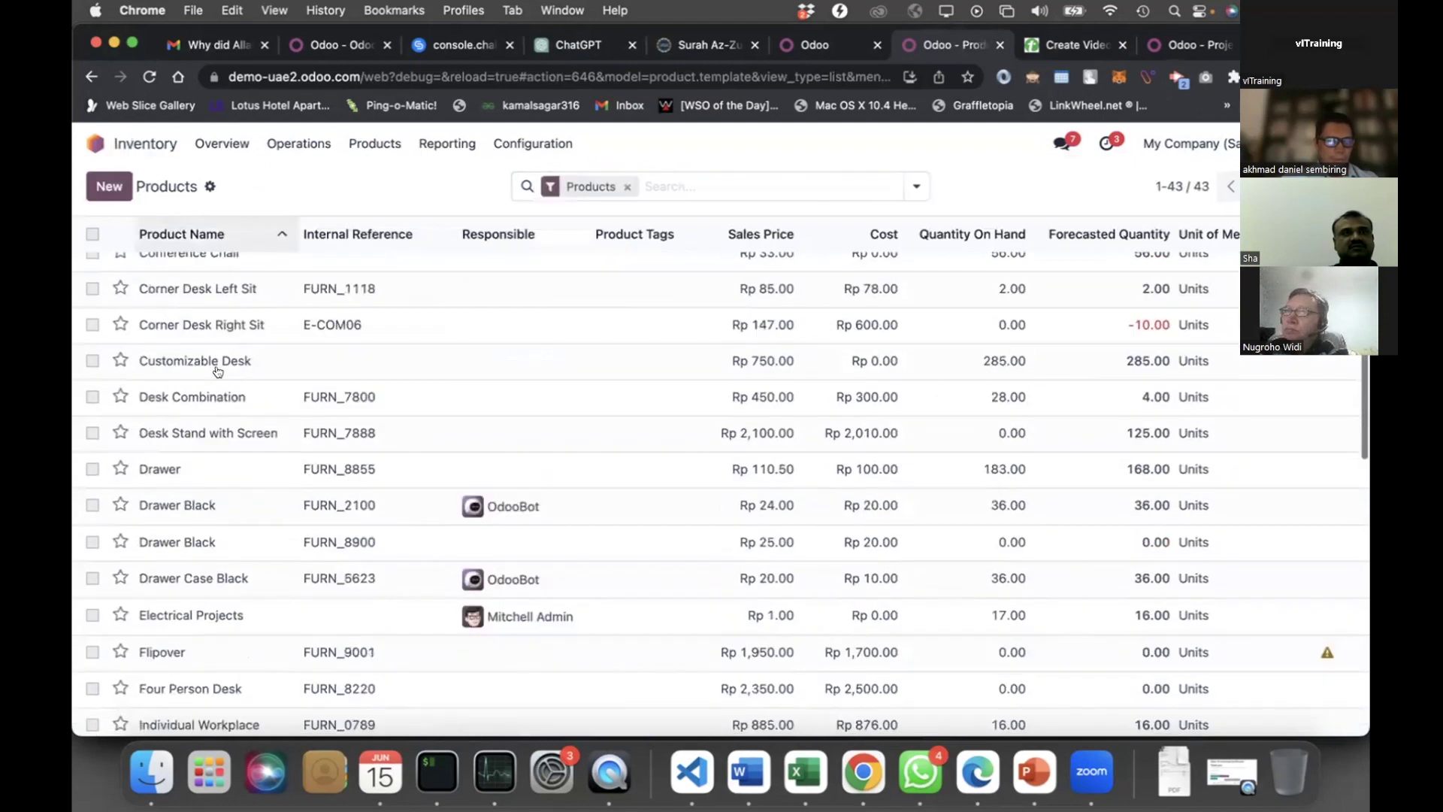
scroll(218, 371, down, 15)
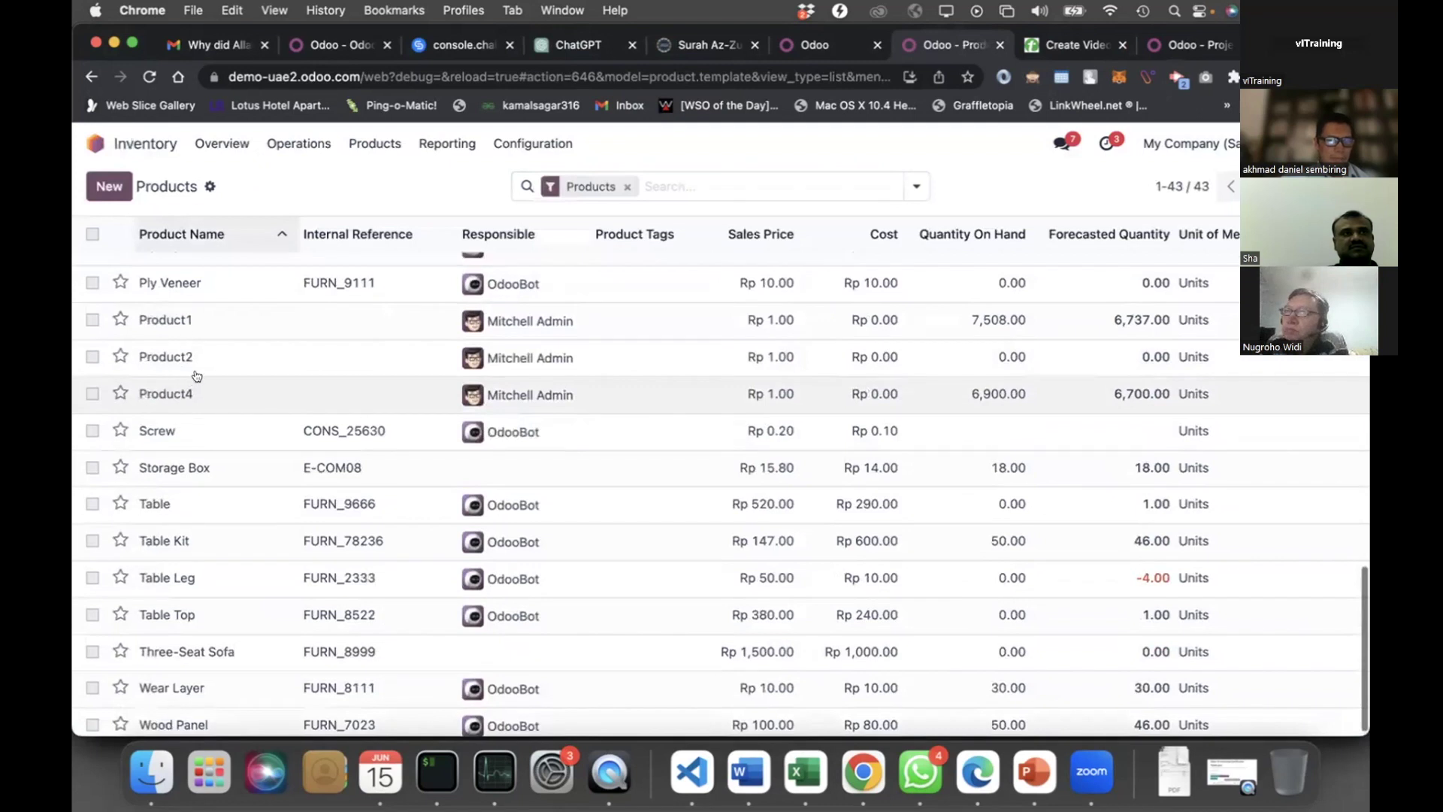
scroll(197, 375, up, 20)
scroll(917, 376, down, 5)
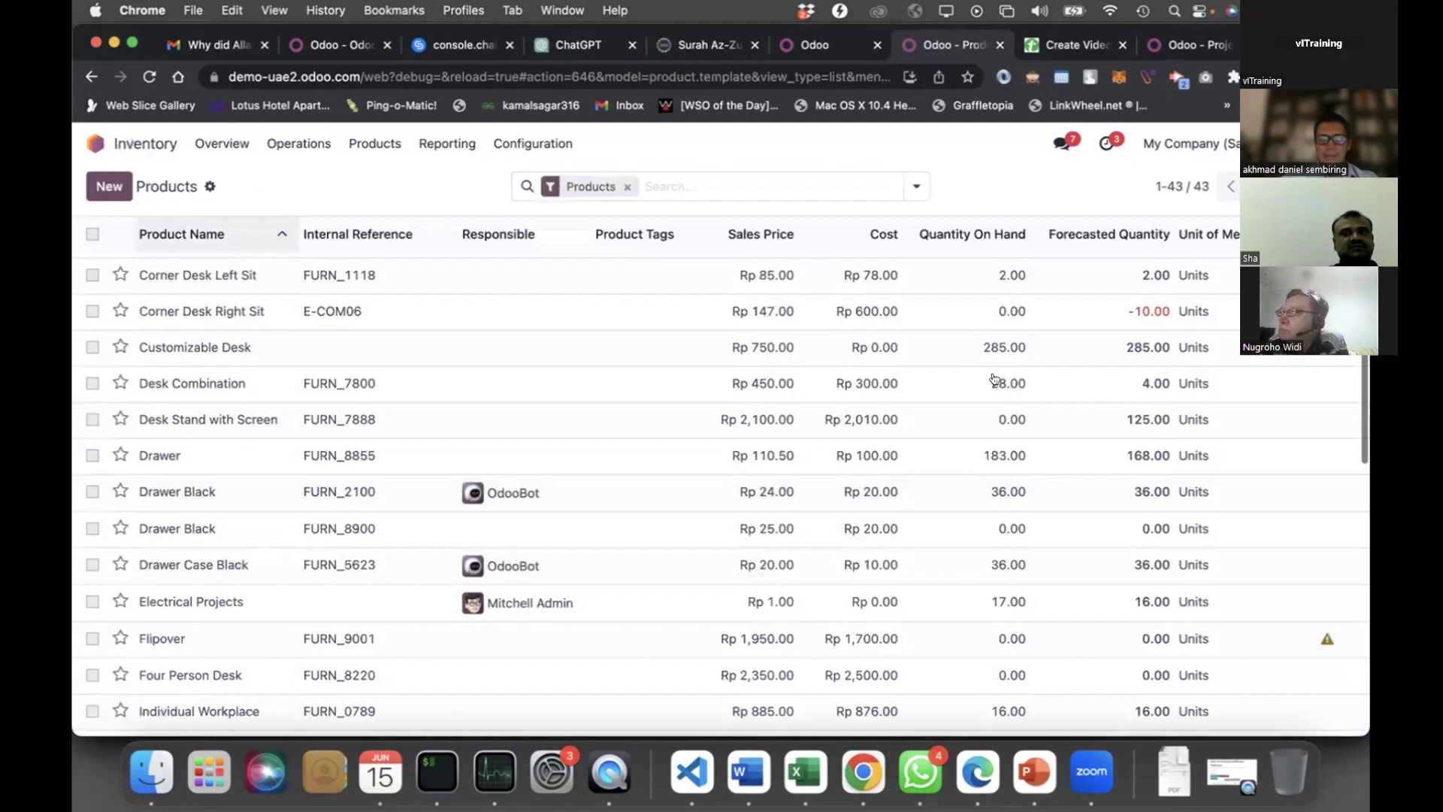
scroll(994, 378, down, 10)
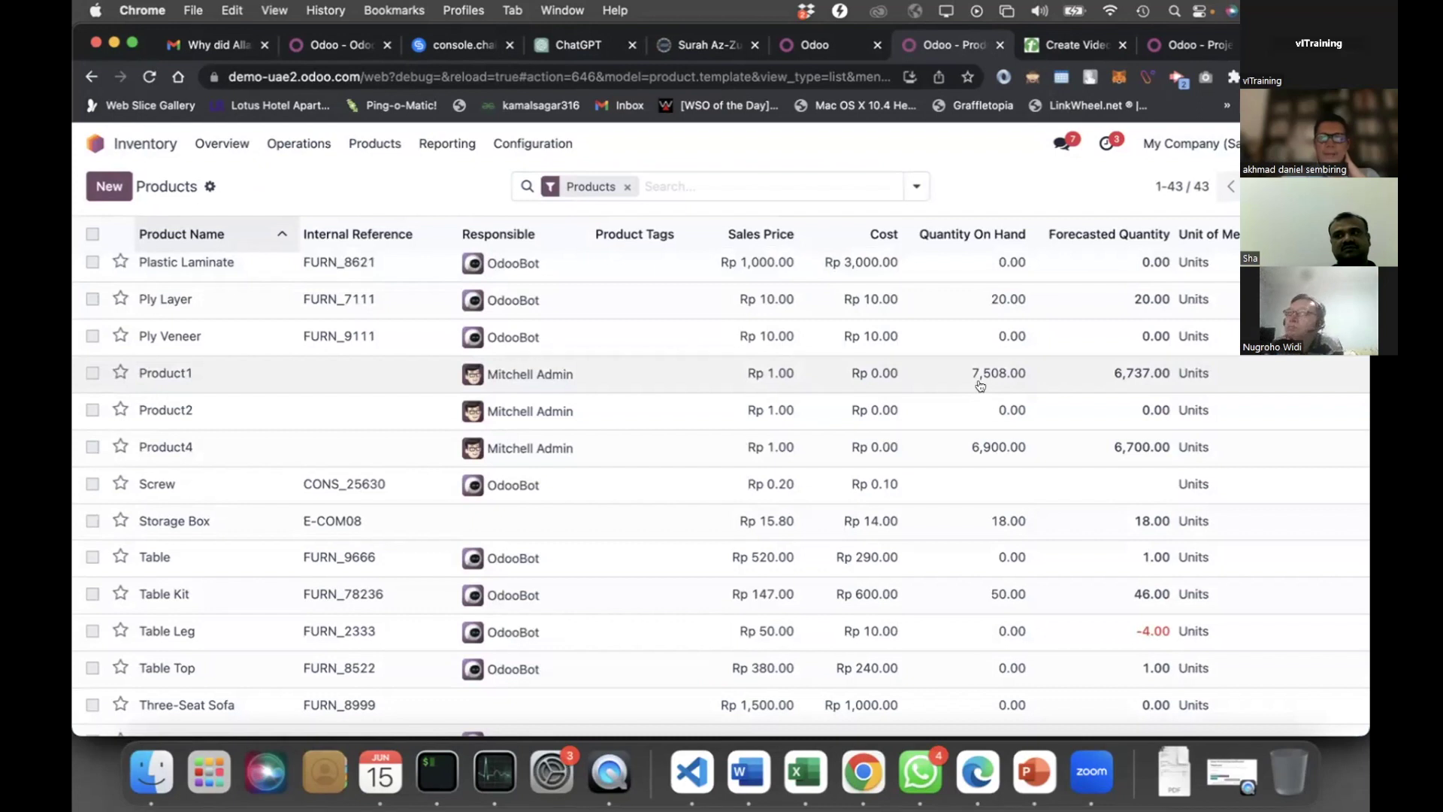
scroll(611, 331, up, 10)
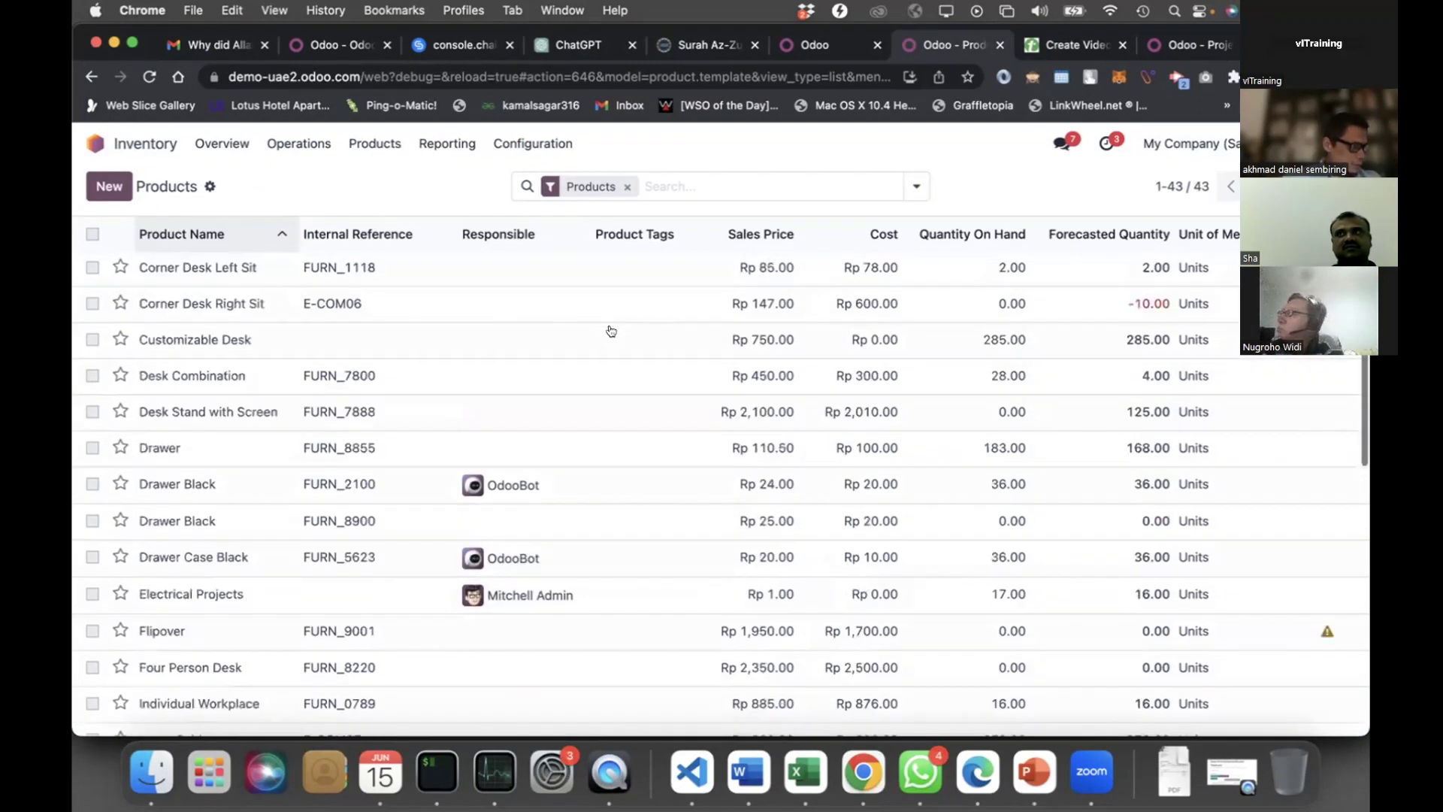
scroll(610, 331, up, 3)
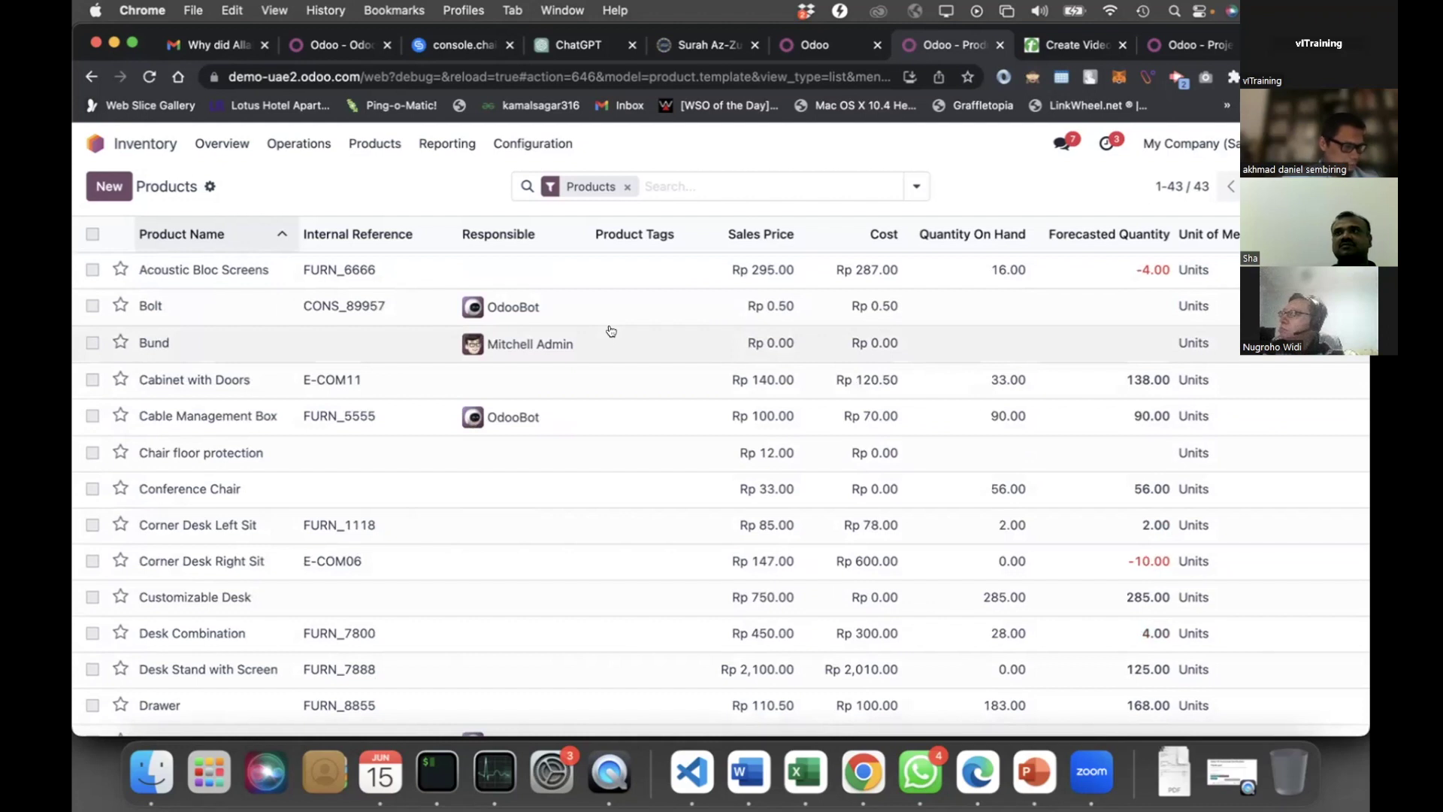